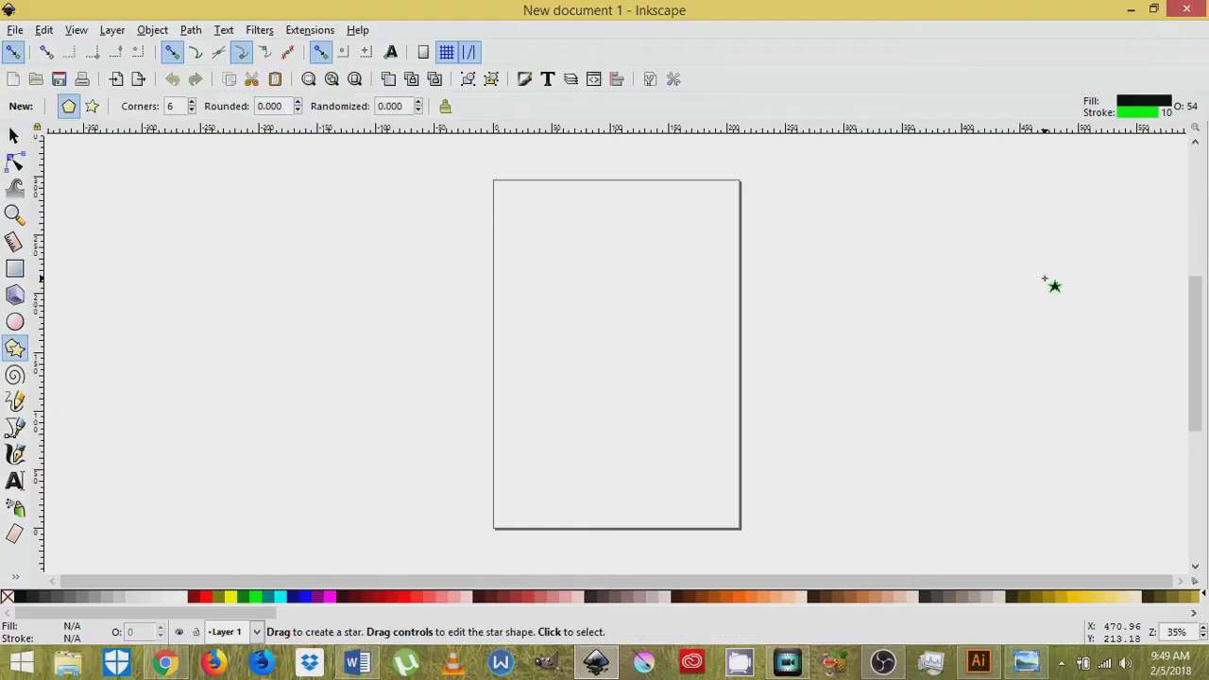
Look over the OUTDOORS reference badge image, then return to Inkscape
left_click(13, 137)
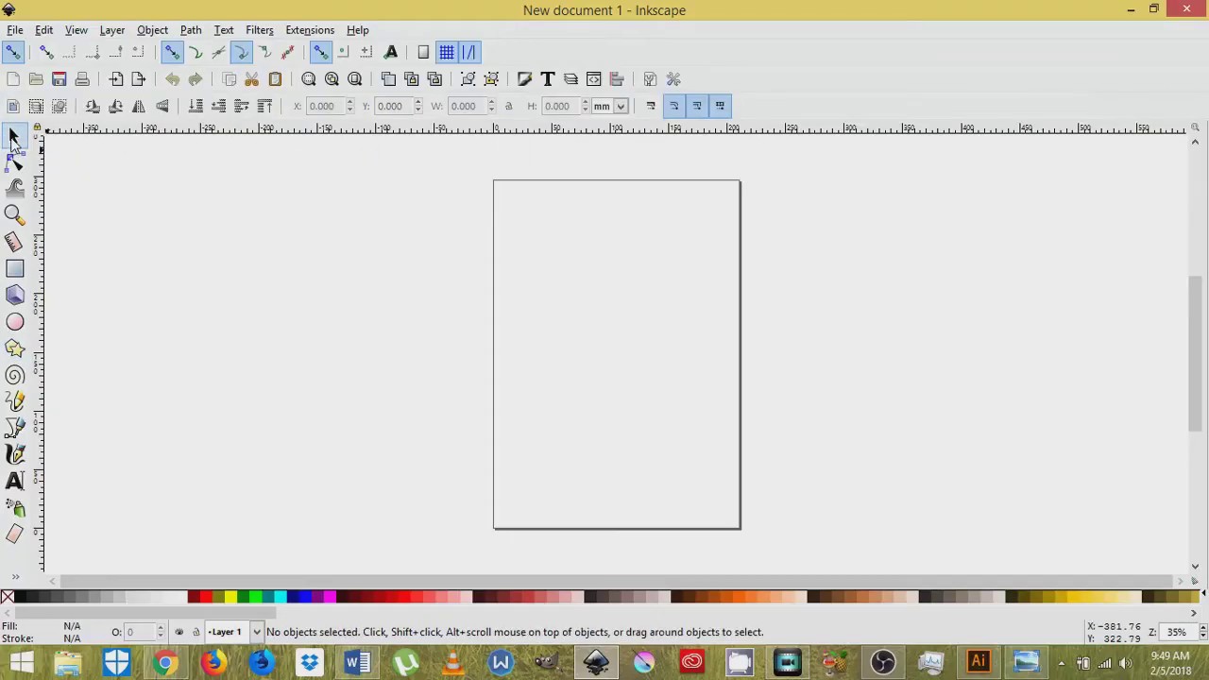
left_click(1027, 666)
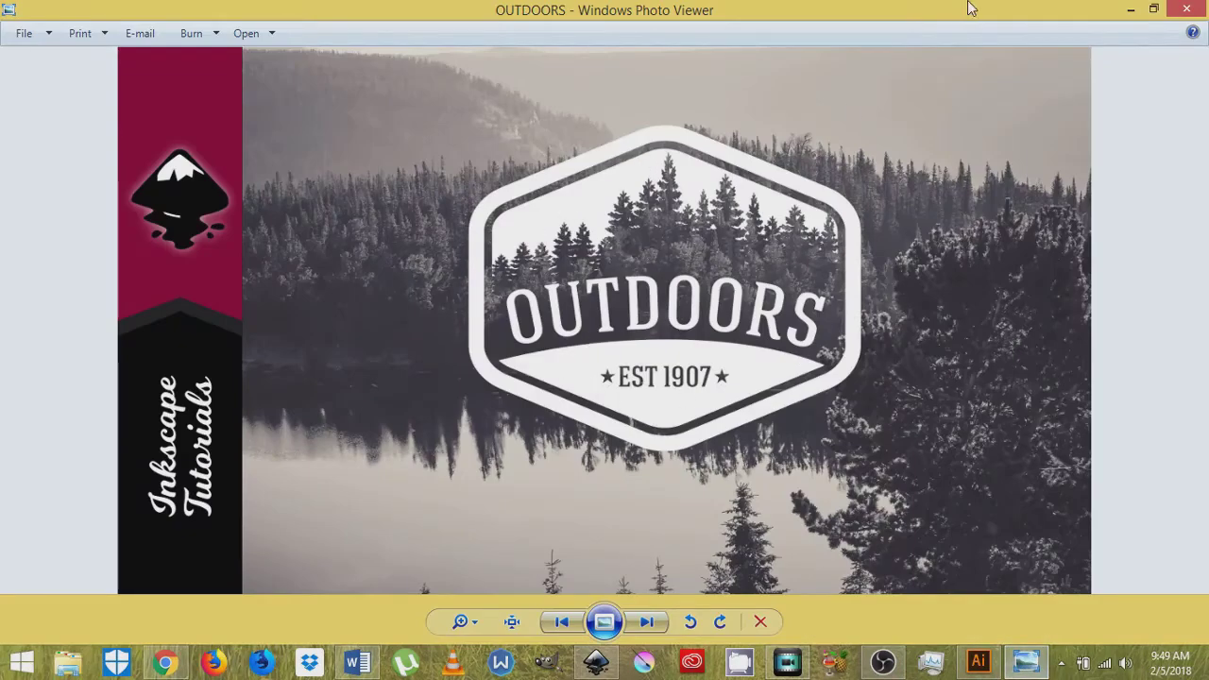
left_click(1126, 8)
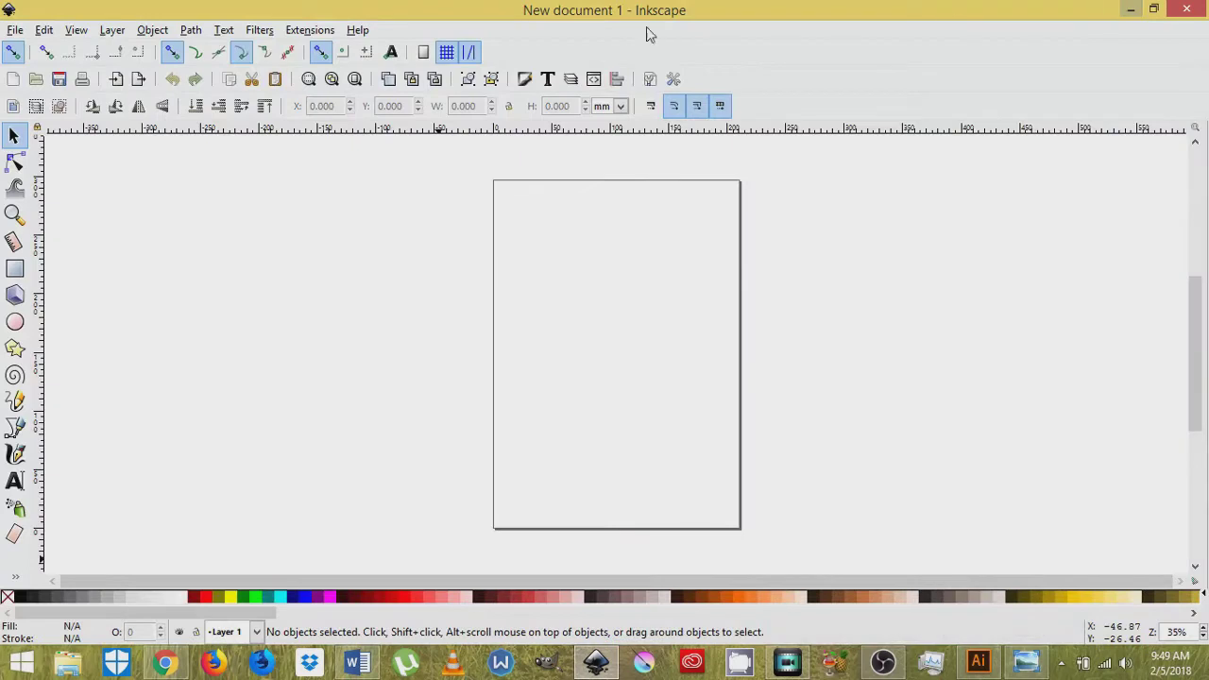
In Document Properties, hide the page border and set display units to px
left_click(15, 30)
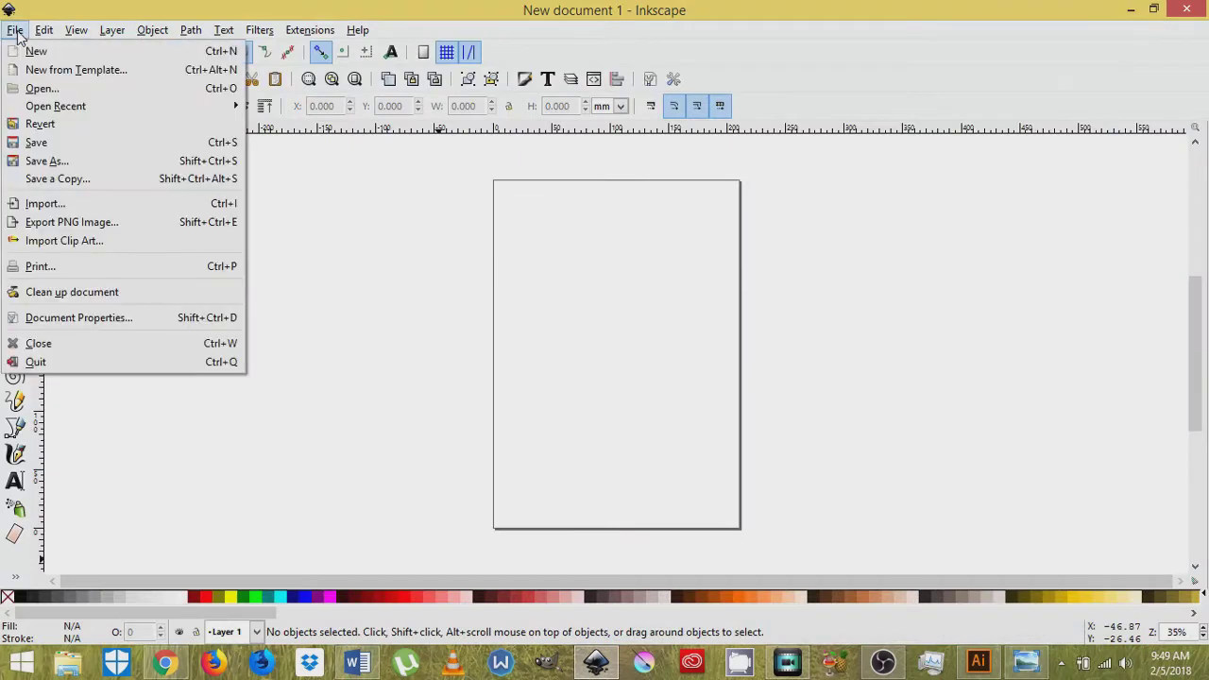
left_click(79, 318)
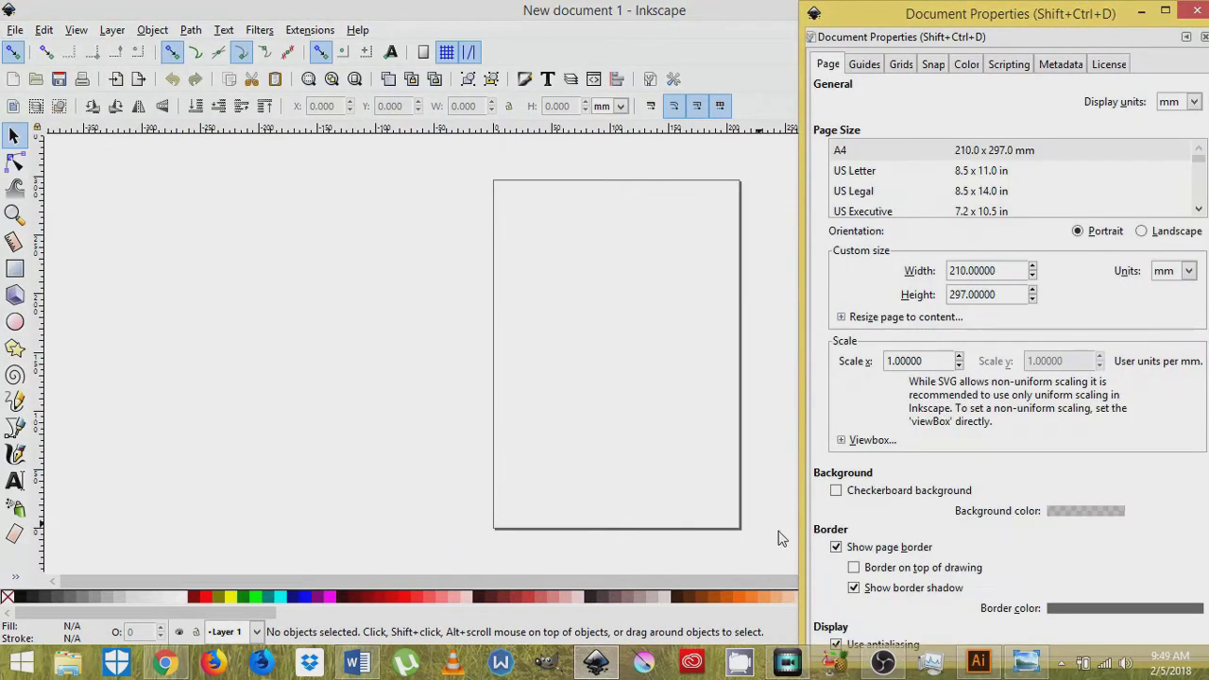
left_click(835, 546)
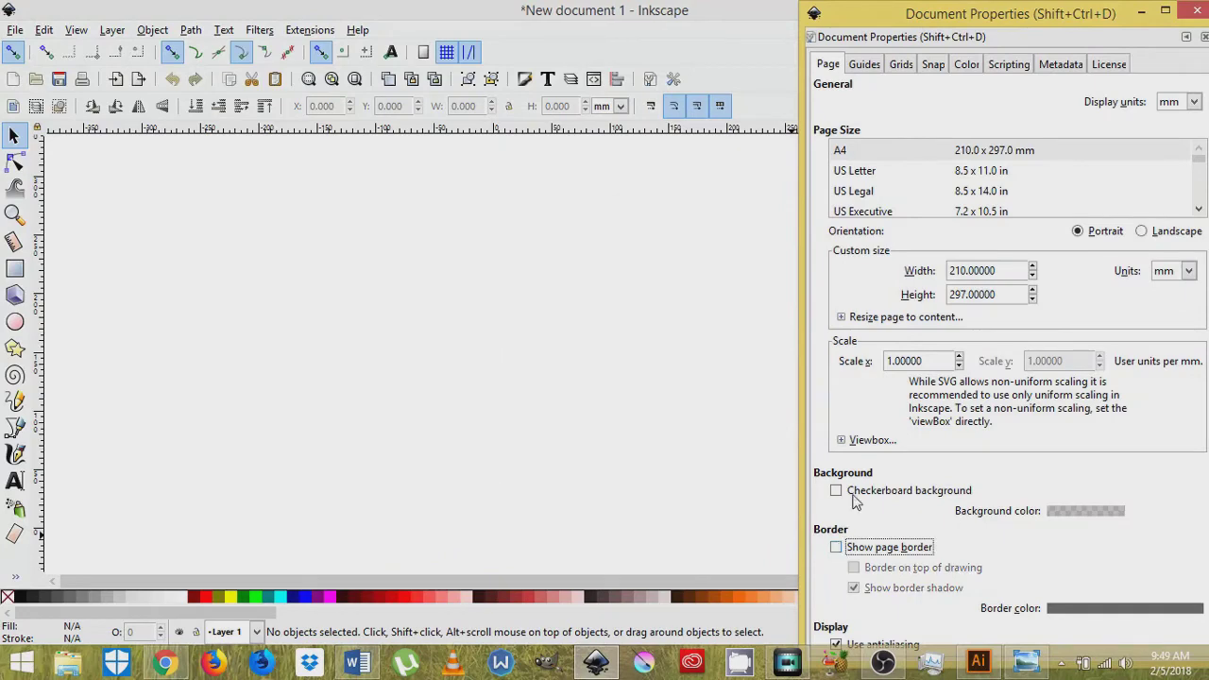
left_click(1194, 101)
left_click(1169, 220)
left_click(1204, 36)
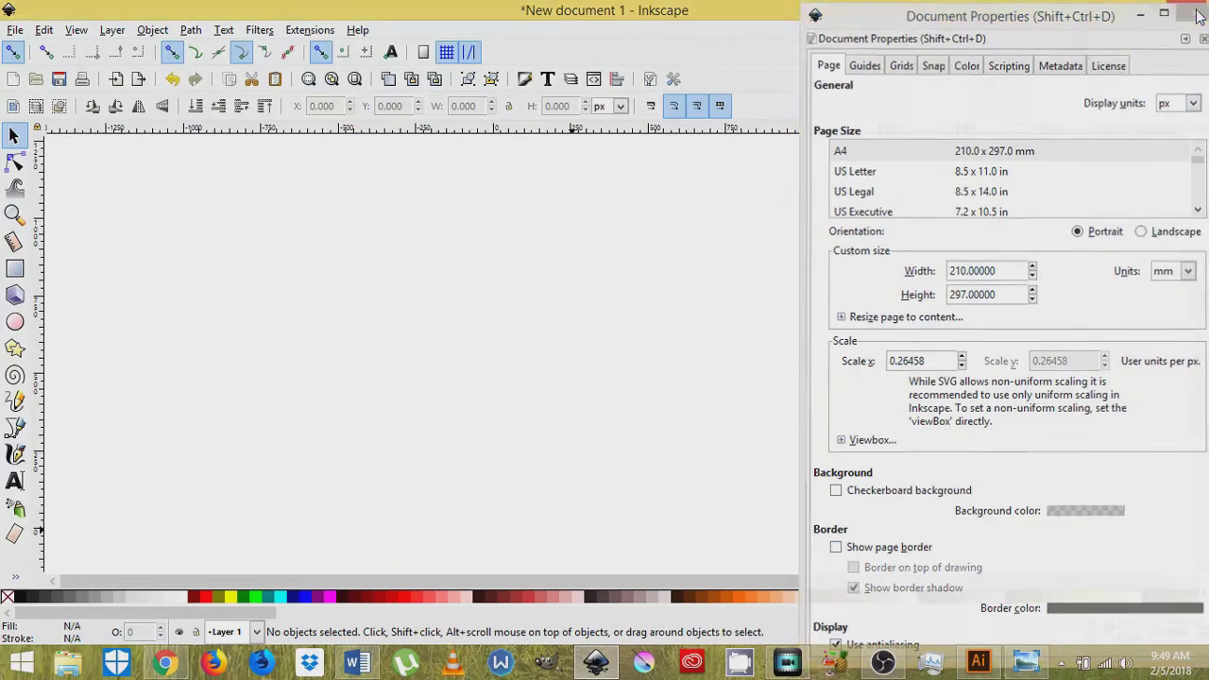
Zoom the canvas to 1:1 and dock the Align and Distribute and Fill and Stroke panels
left_click(76, 30)
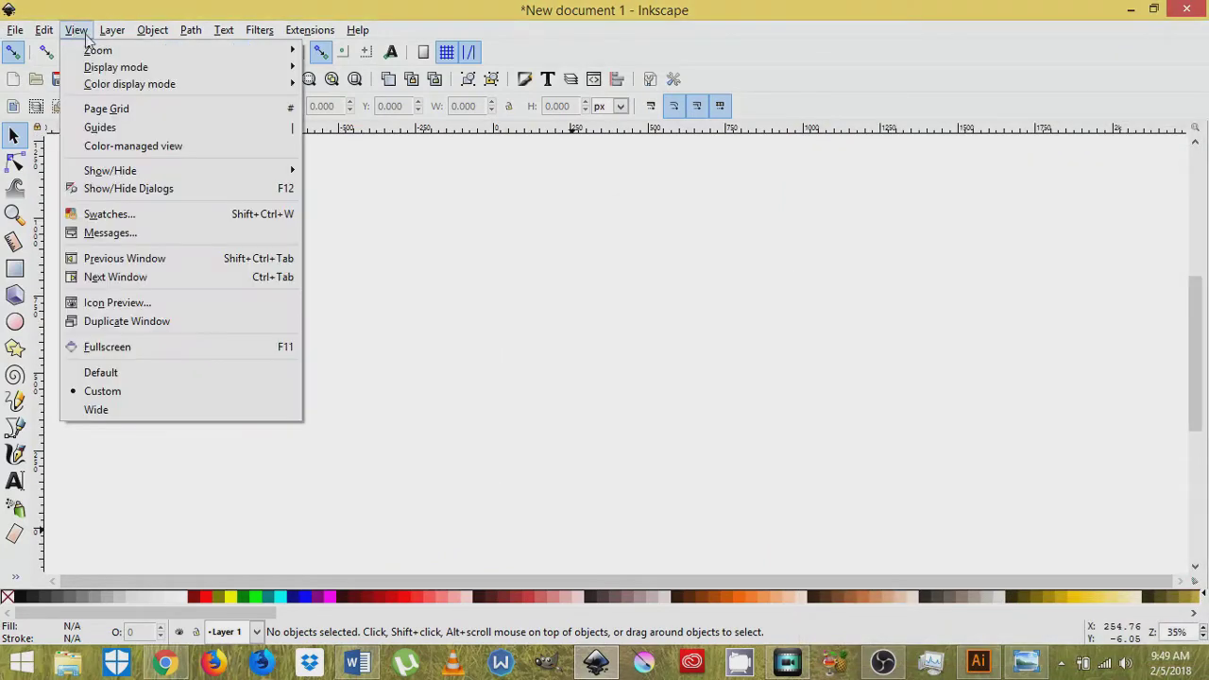
mouse_move(101, 52)
left_click(337, 97)
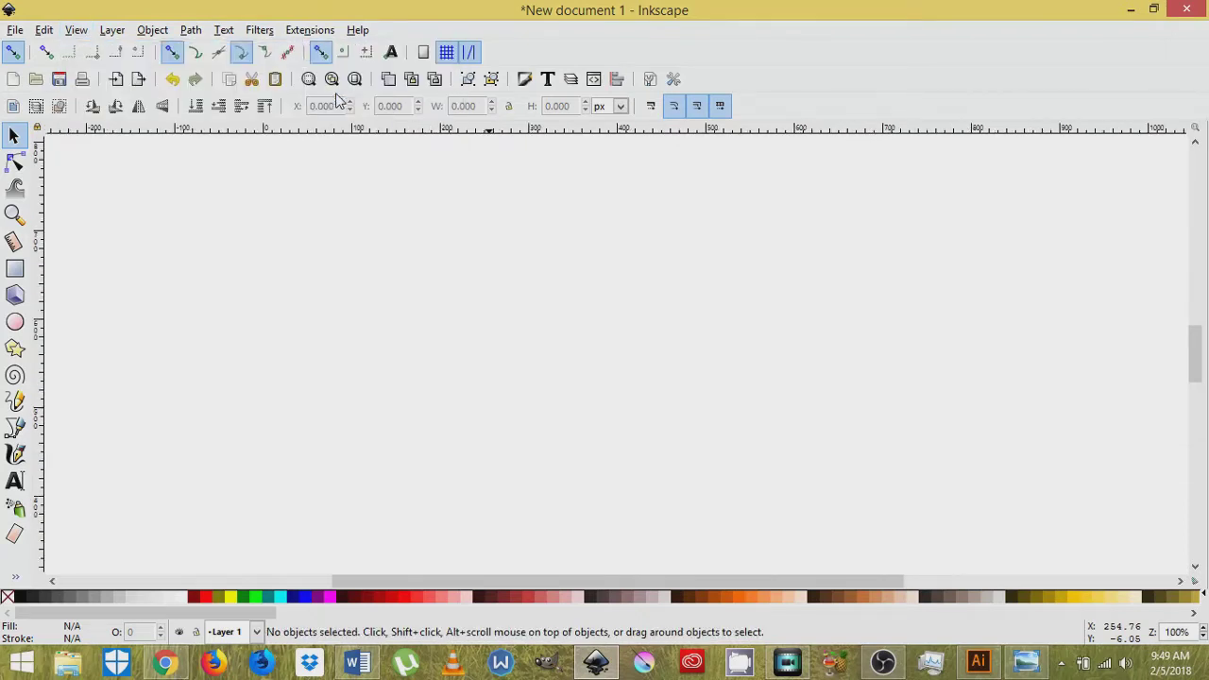
left_click(616, 79)
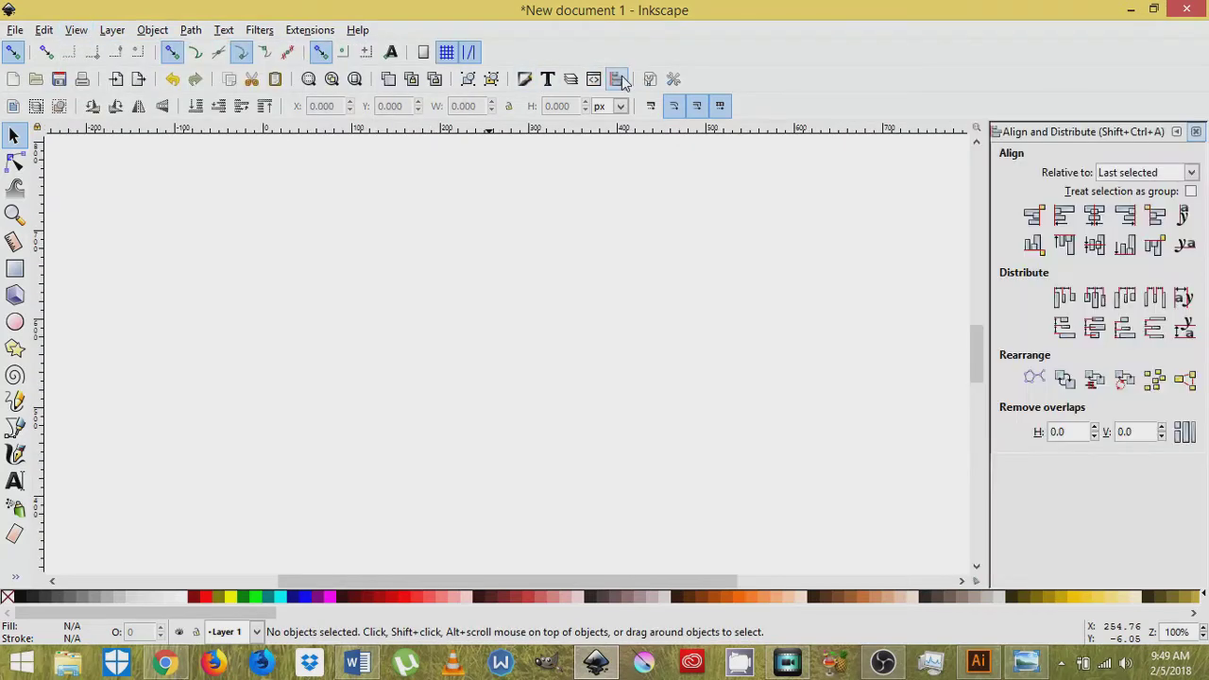
left_click(525, 79)
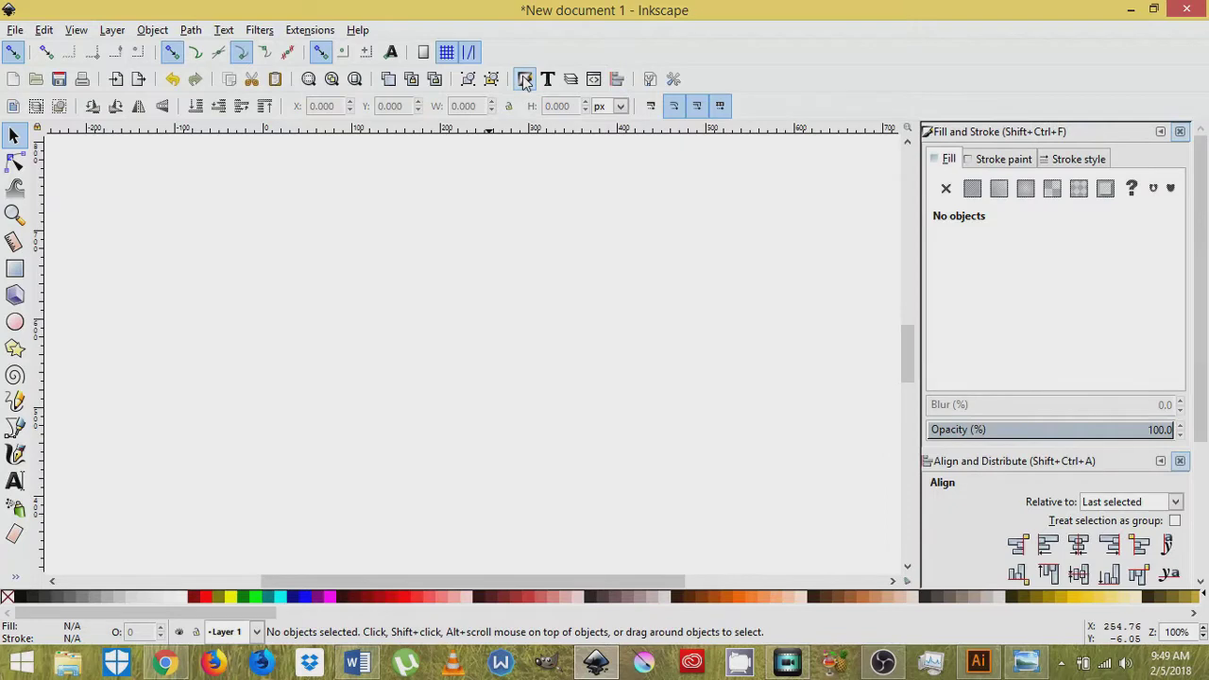
Draw a six-cornered polygon with the Star/Polygon tool and nudge it into place
left_click(14, 349)
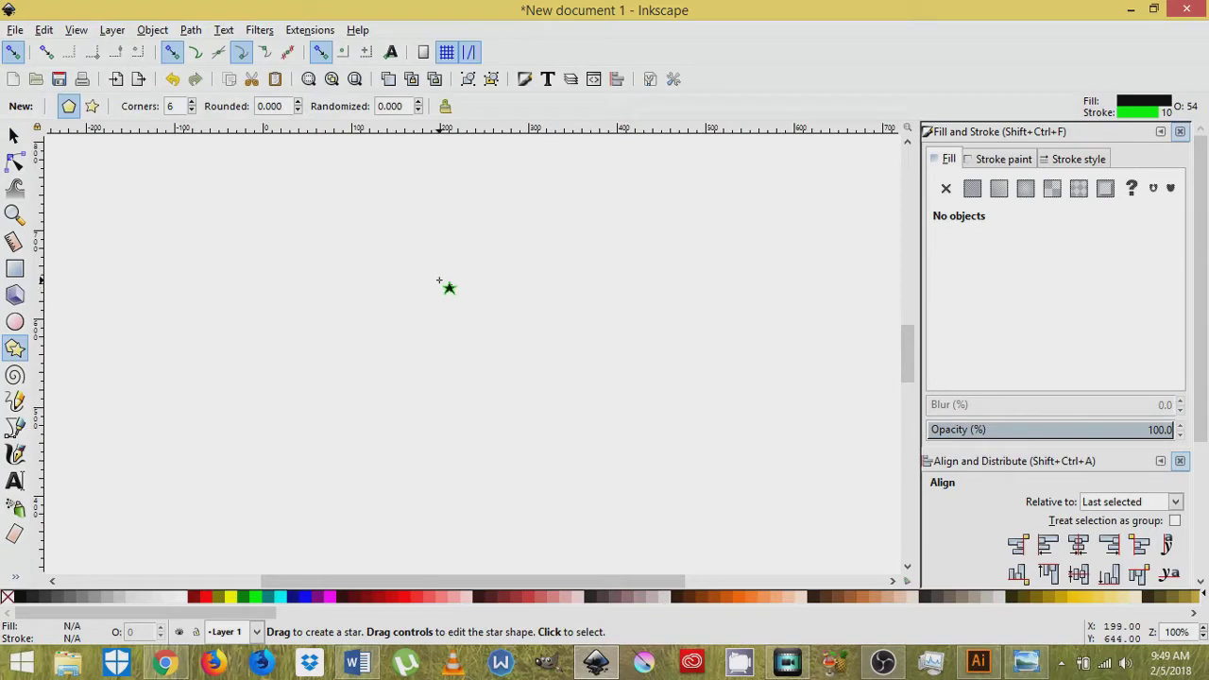
left_click_drag(438, 278, 440, 389)
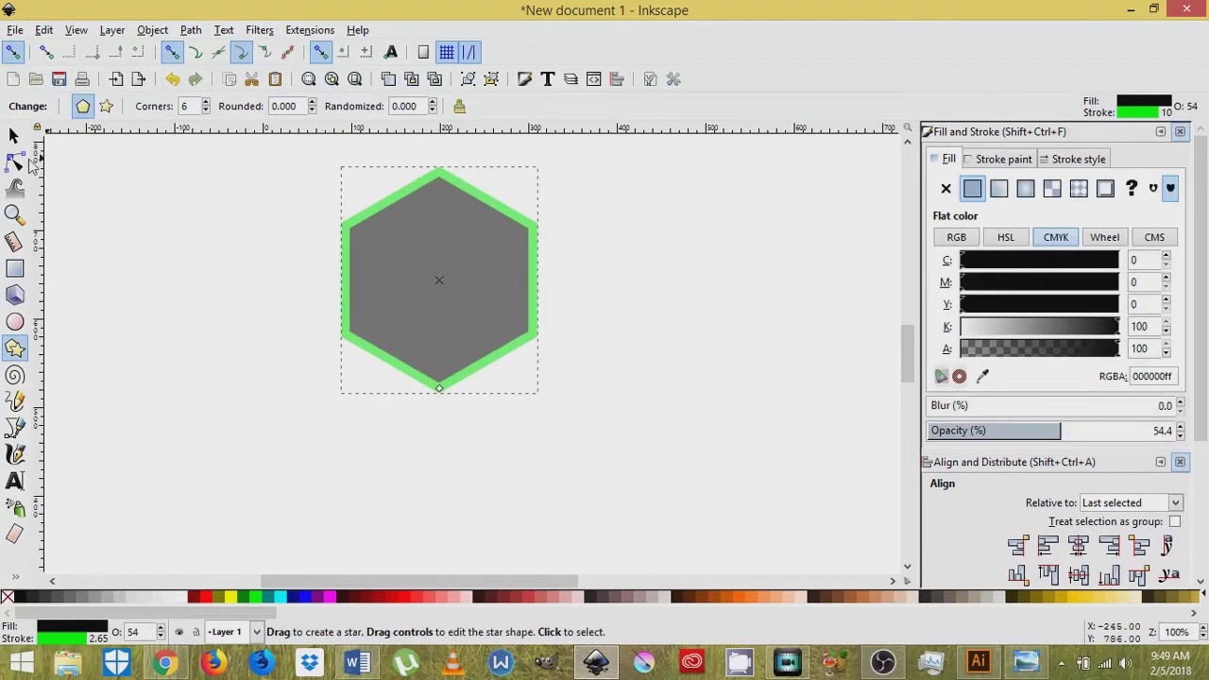
left_click(14, 135)
left_click_drag(381, 286, 395, 319)
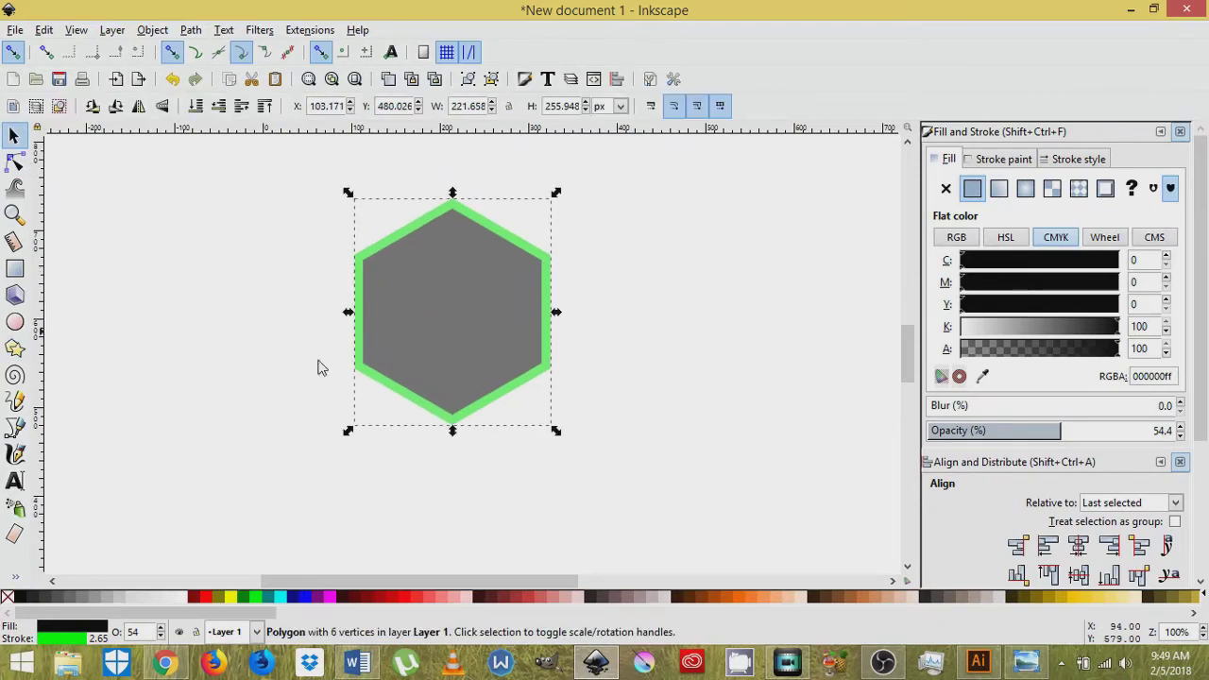
Remove the hexagon's outline, reposition it, and resize it to about 271 × 254 px
left_click(7, 600, "shift")
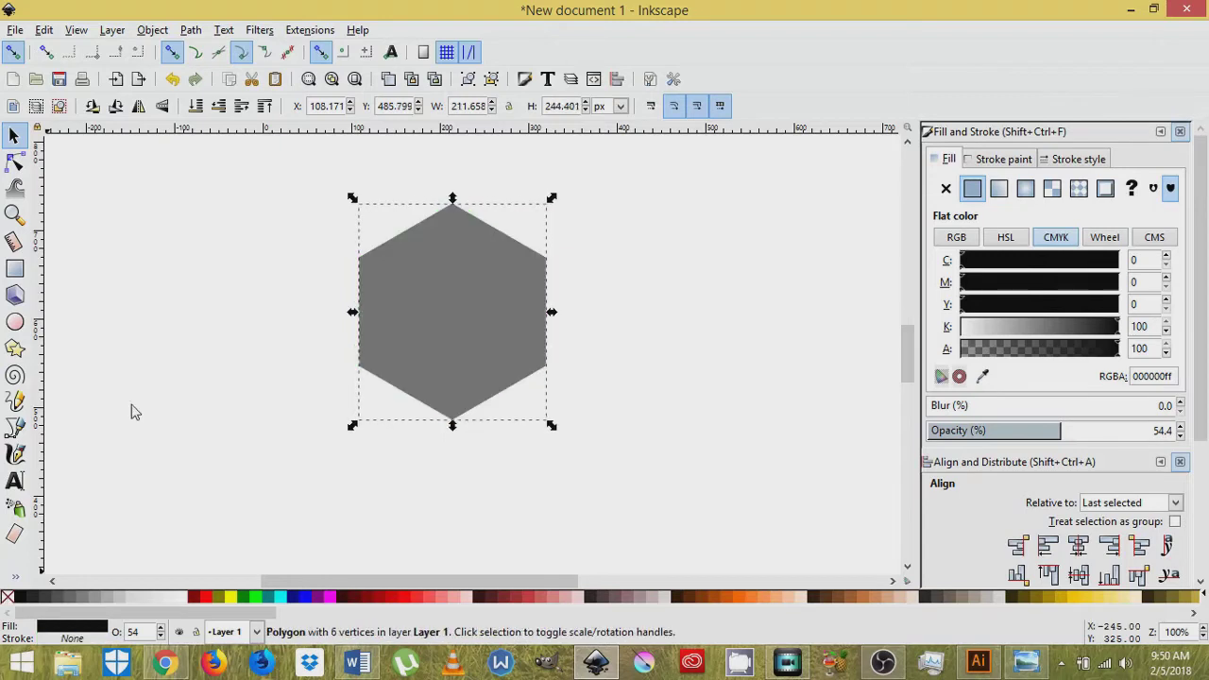
mouse_move(422, 310)
left_mouse_down()
mouse_move(466, 331)
mouse_move(452, 325)
left_mouse_up()
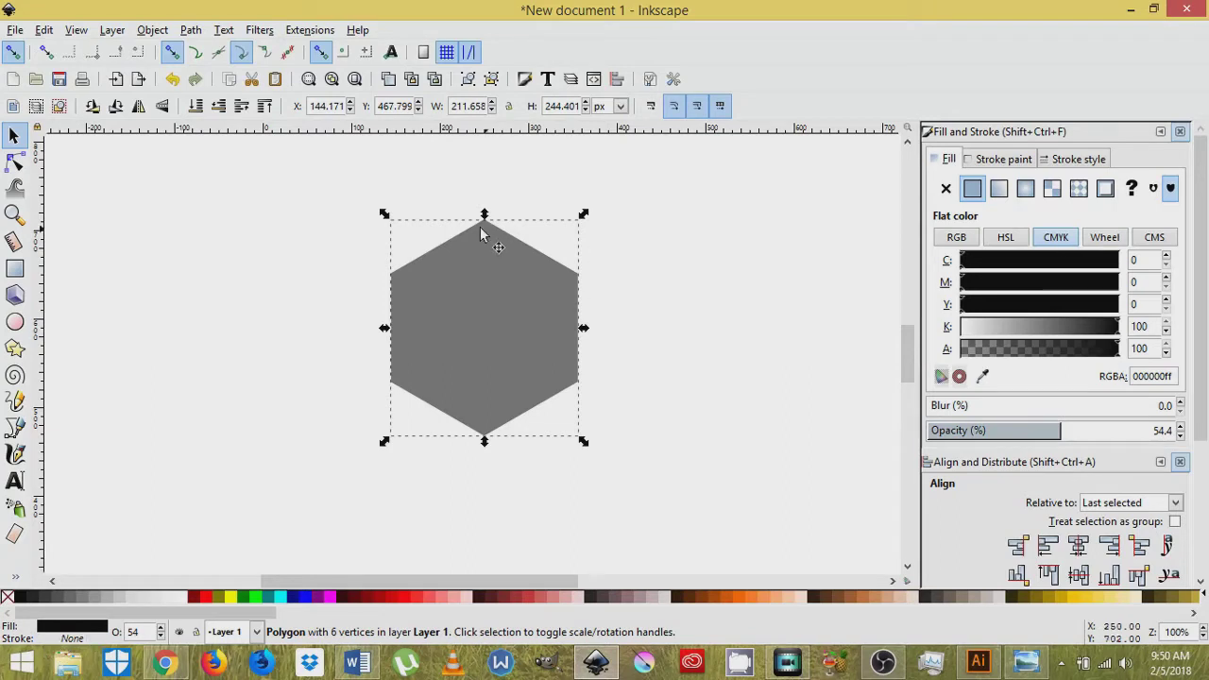
left_click_drag(484, 216, 475, 253)
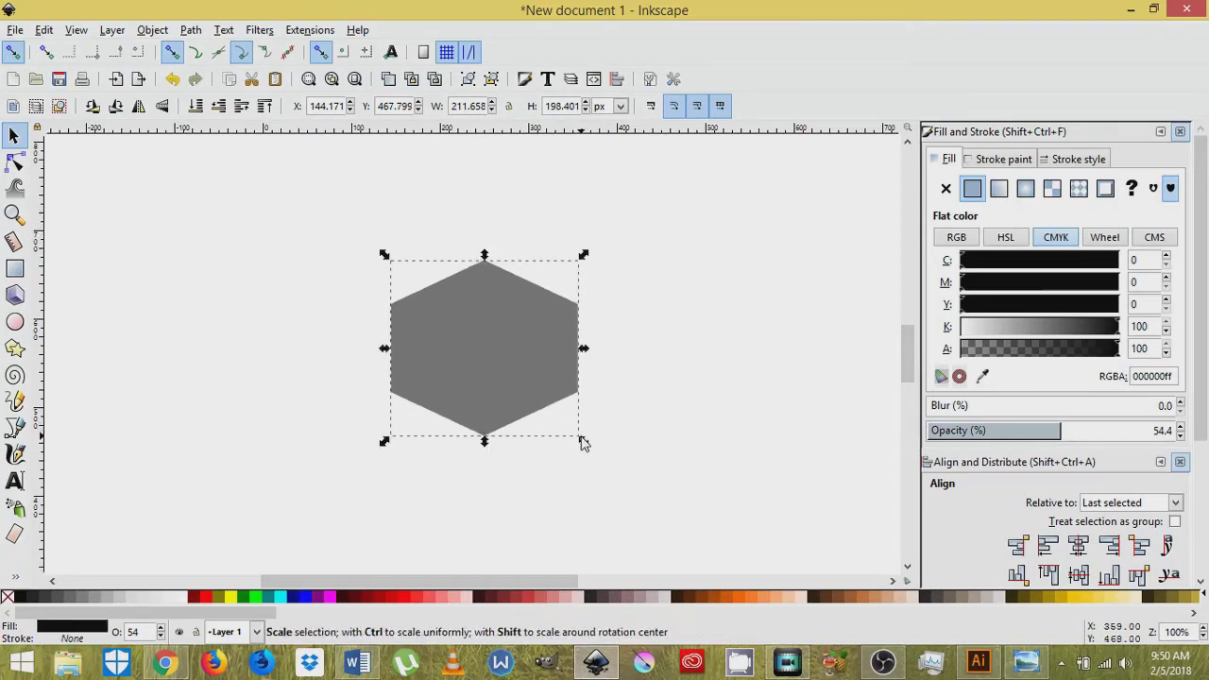
left_click_drag(582, 440, 642, 466)
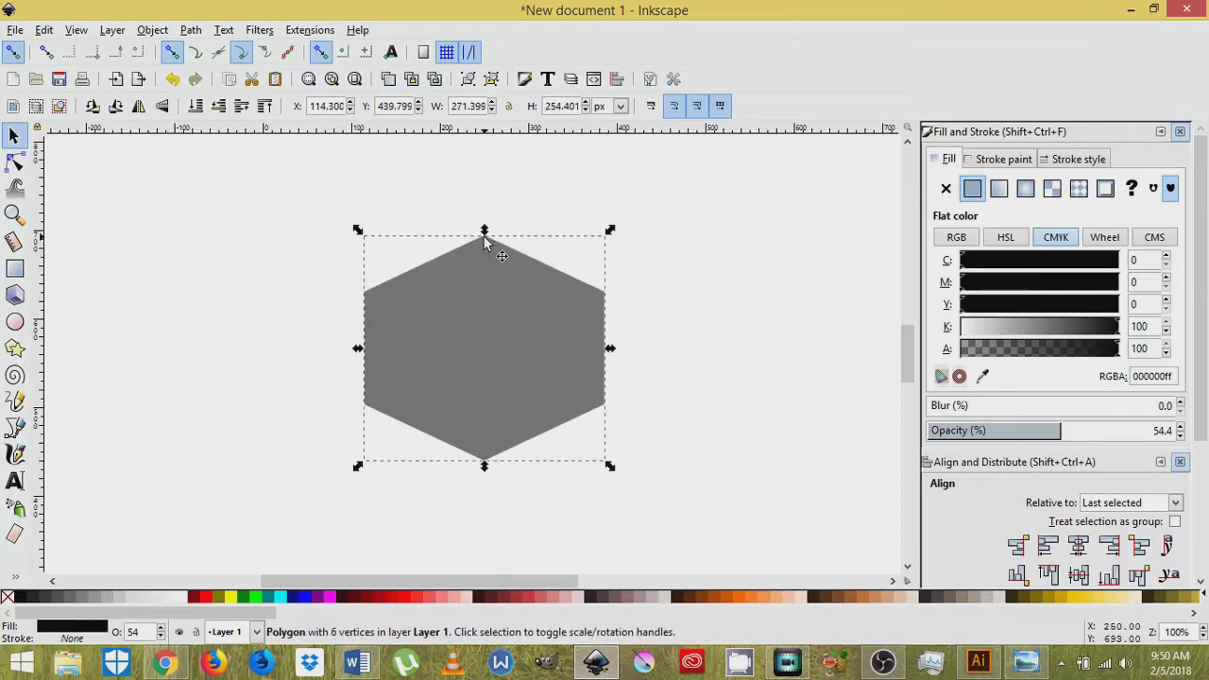
Grow the hexagon with Dynamic Offset, then convert it to a 13-node path of about 289 × 269 px
left_click(190, 30)
left_click(227, 336)
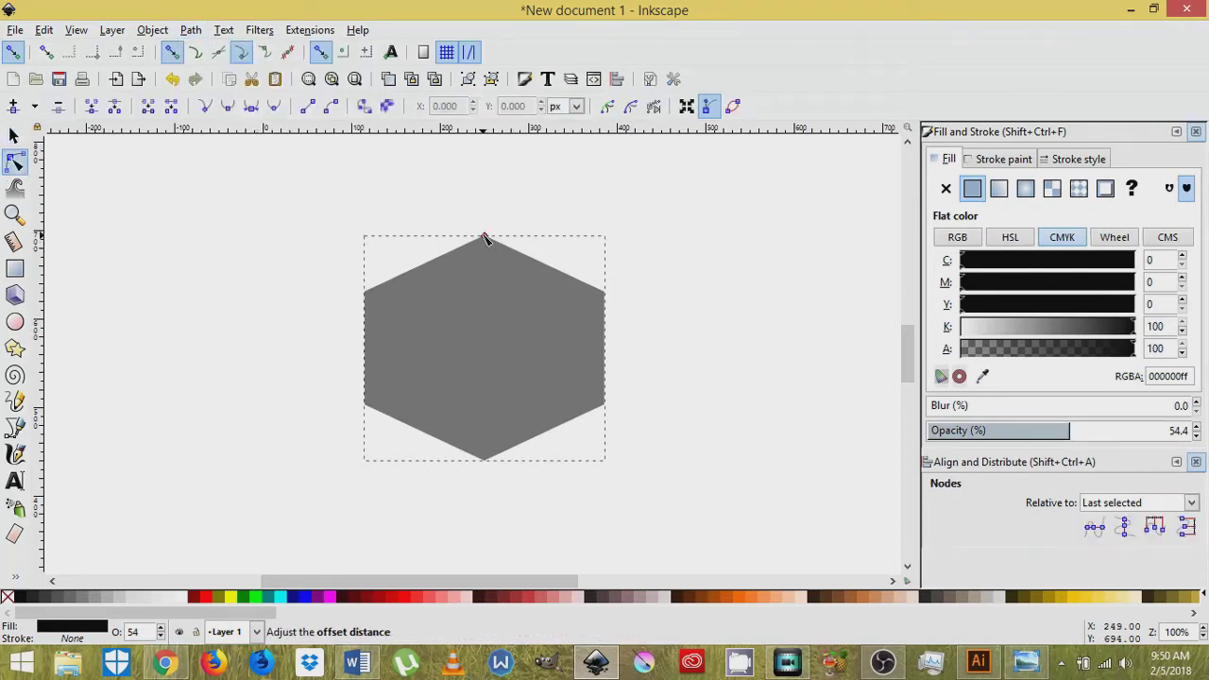
left_click_drag(482, 234, 480, 234)
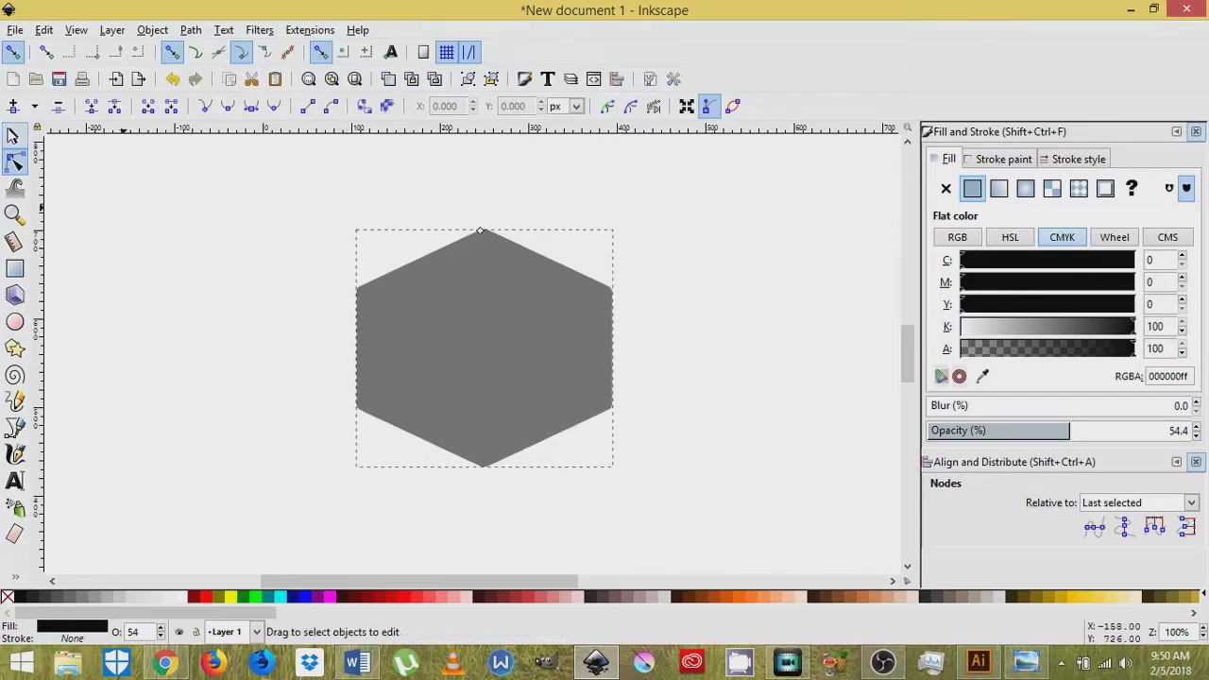
left_click(13, 135)
left_click(191, 29)
left_click(226, 45)
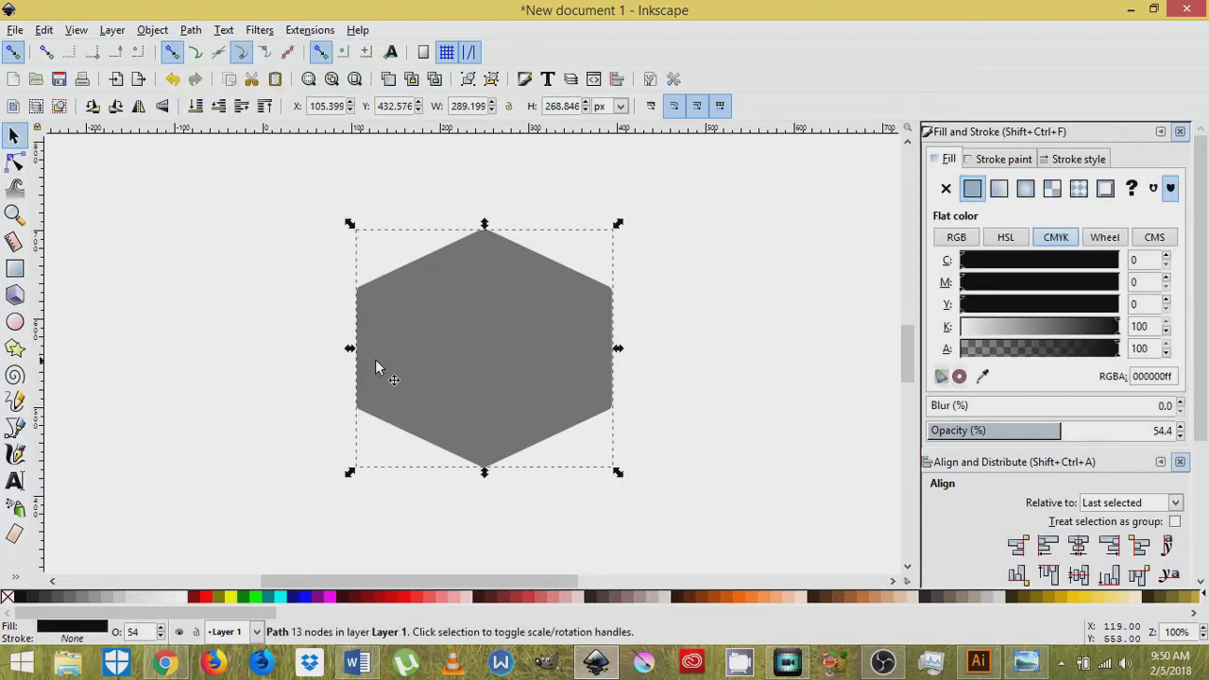
right_click(442, 360)
Duplicate the hexagon and give the copy no fill and a red stroke, sending it to the bottom
left_click(491, 120)
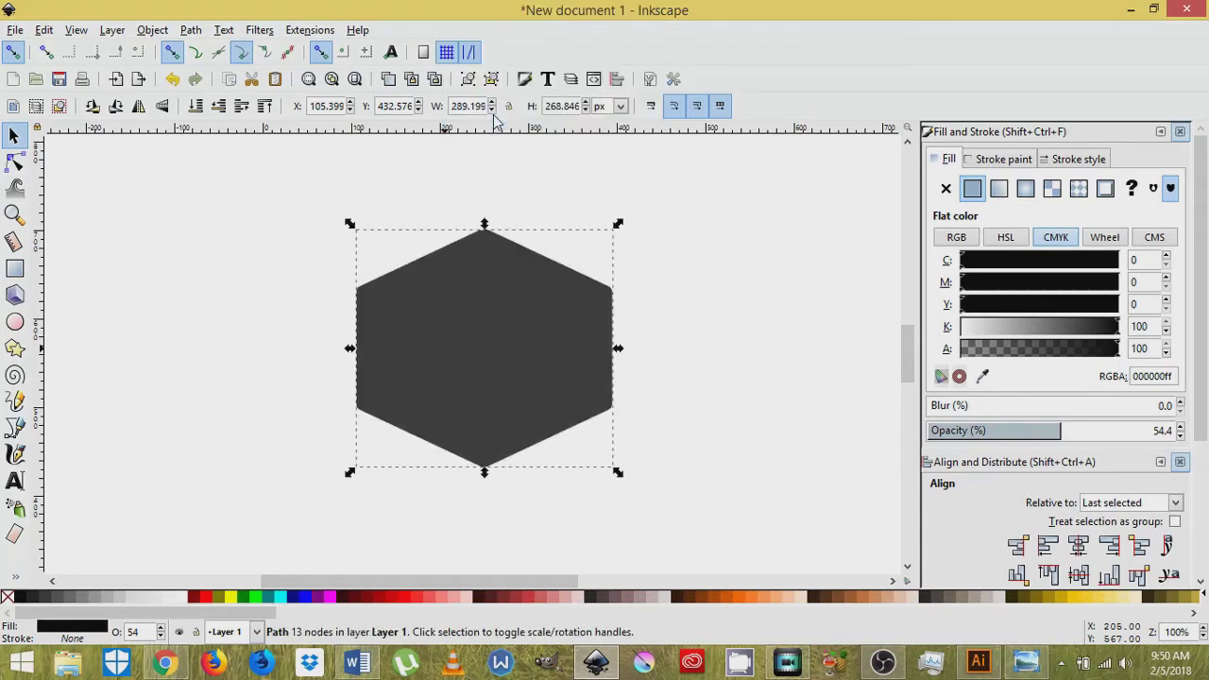
left_click(8, 599)
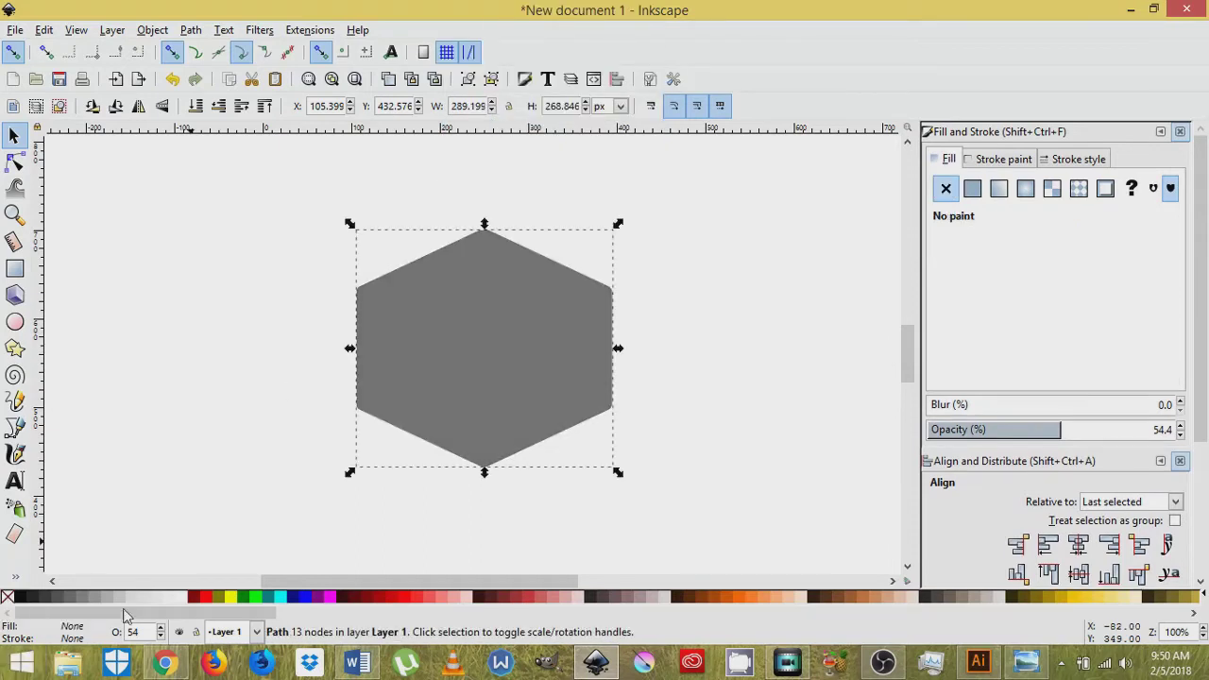
left_click(206, 599, "shift")
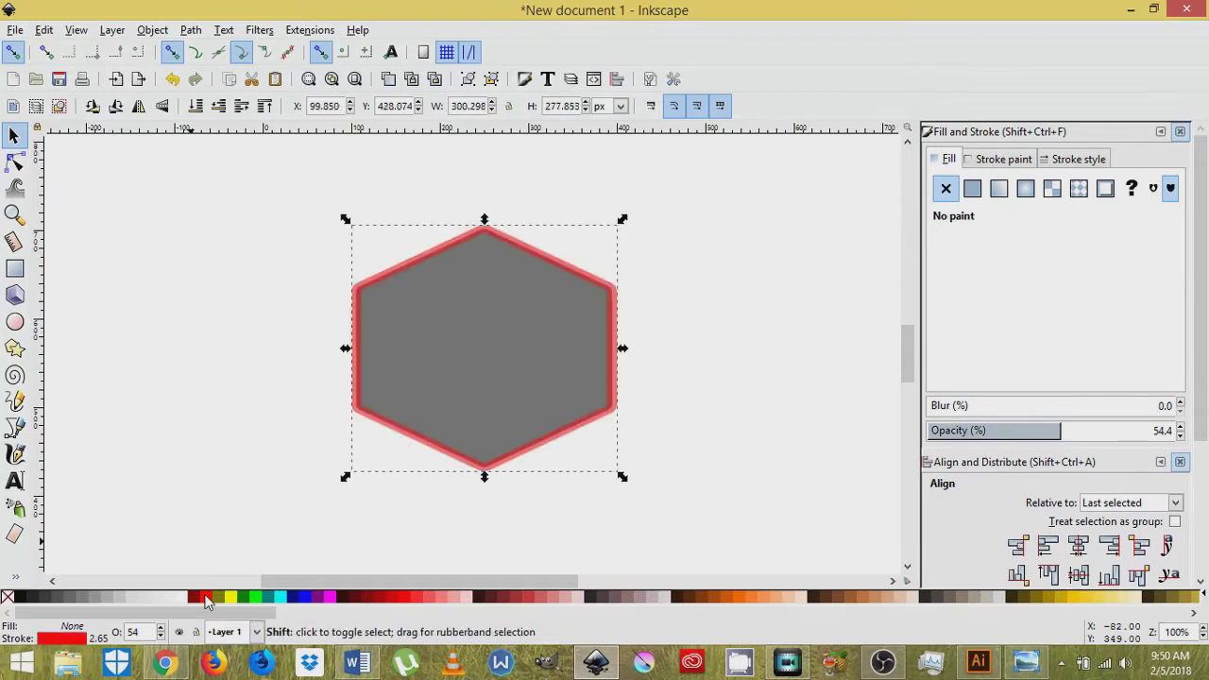
left_click(194, 106)
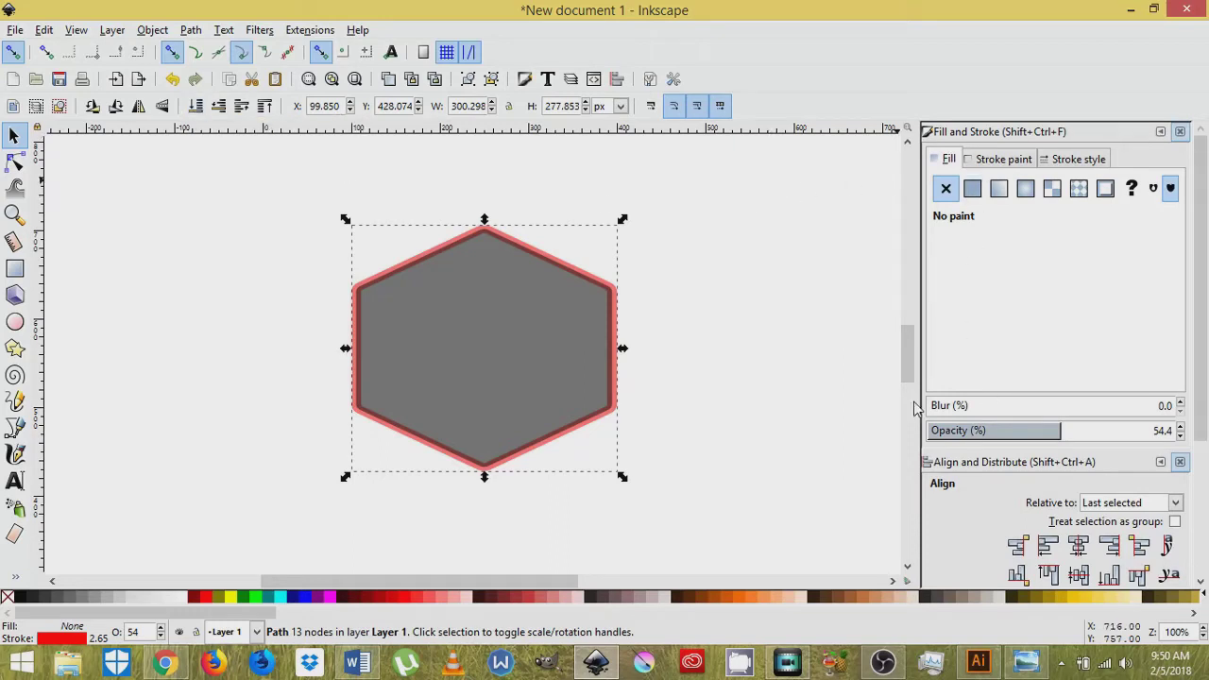
Set the copy's stroke width to 10 px and scale it slightly larger to about 323 × 301 px
left_click(1080, 157)
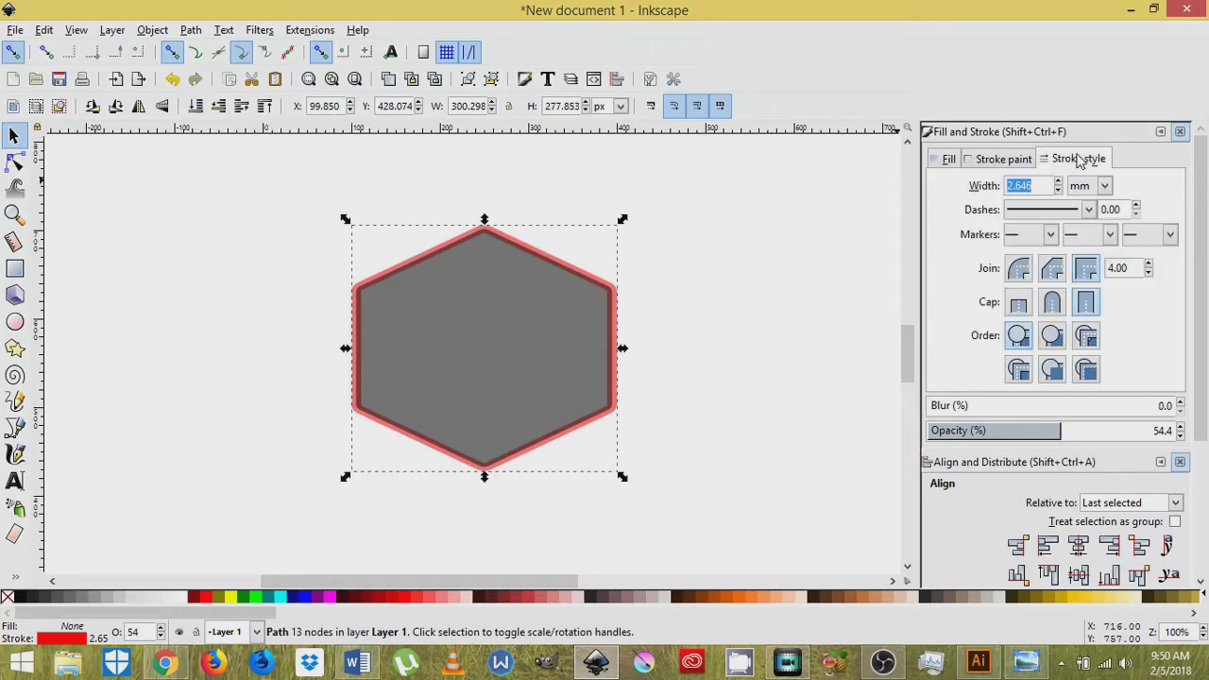
left_click(1105, 187)
left_click(1099, 310)
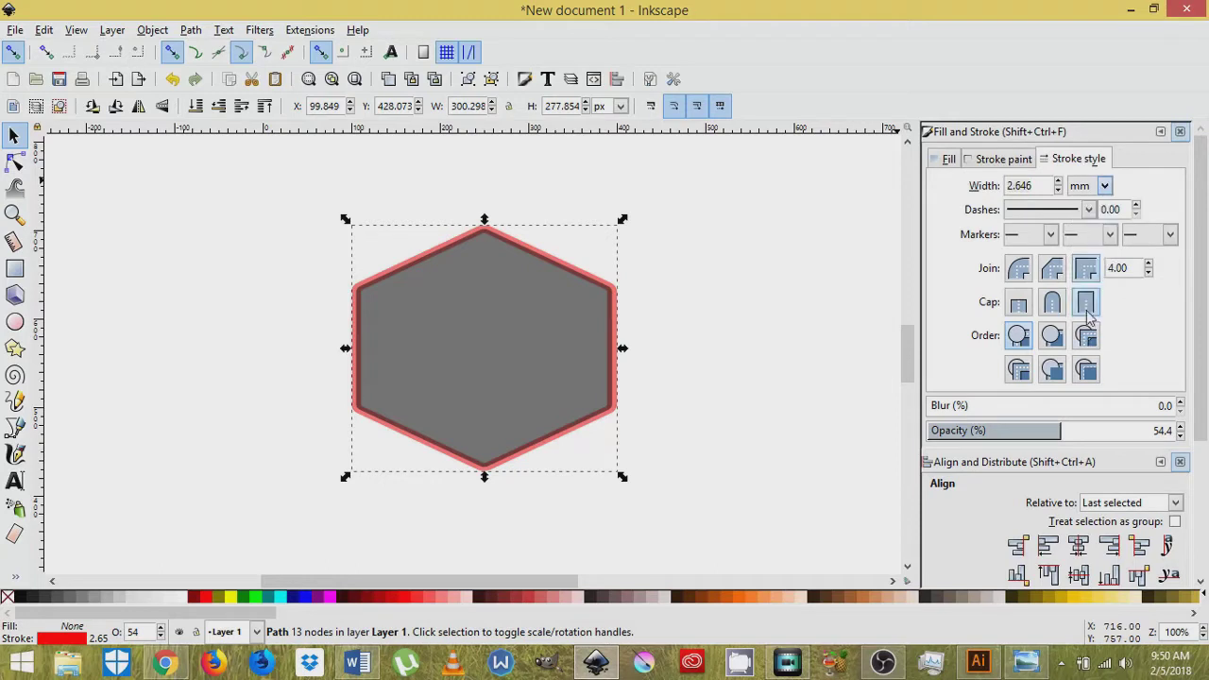
left_click_drag(1044, 184, 995, 182)
type("10.000")
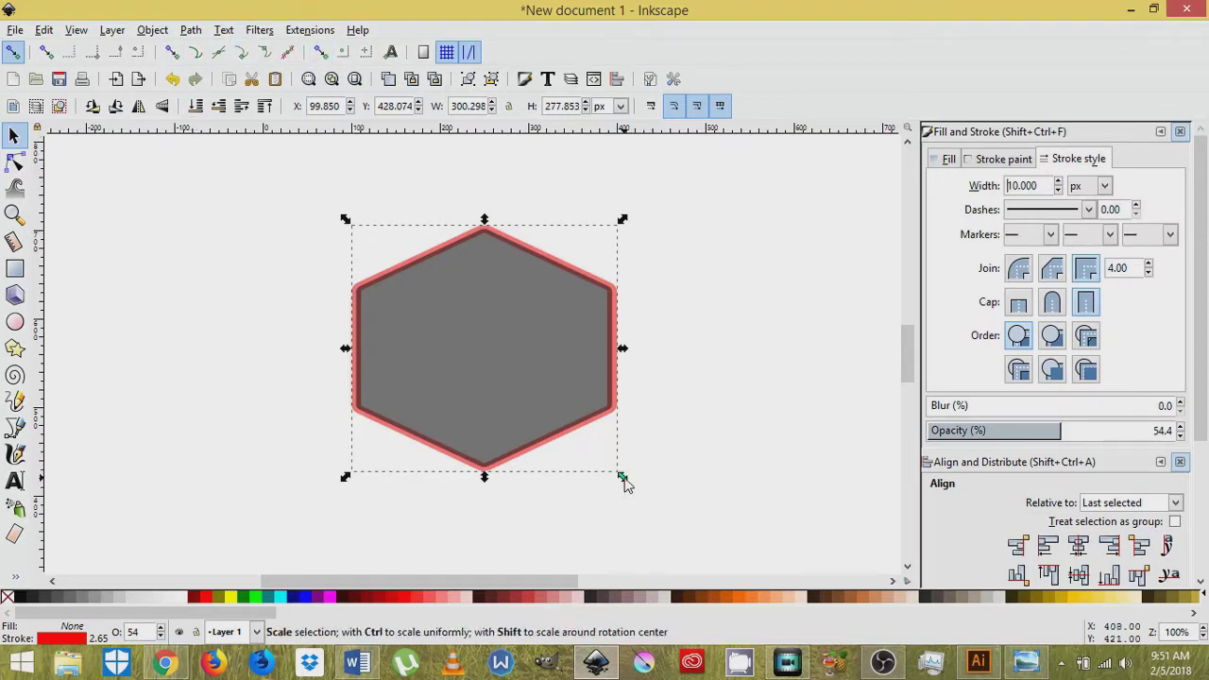
left_click_drag(622, 478, 645, 494)
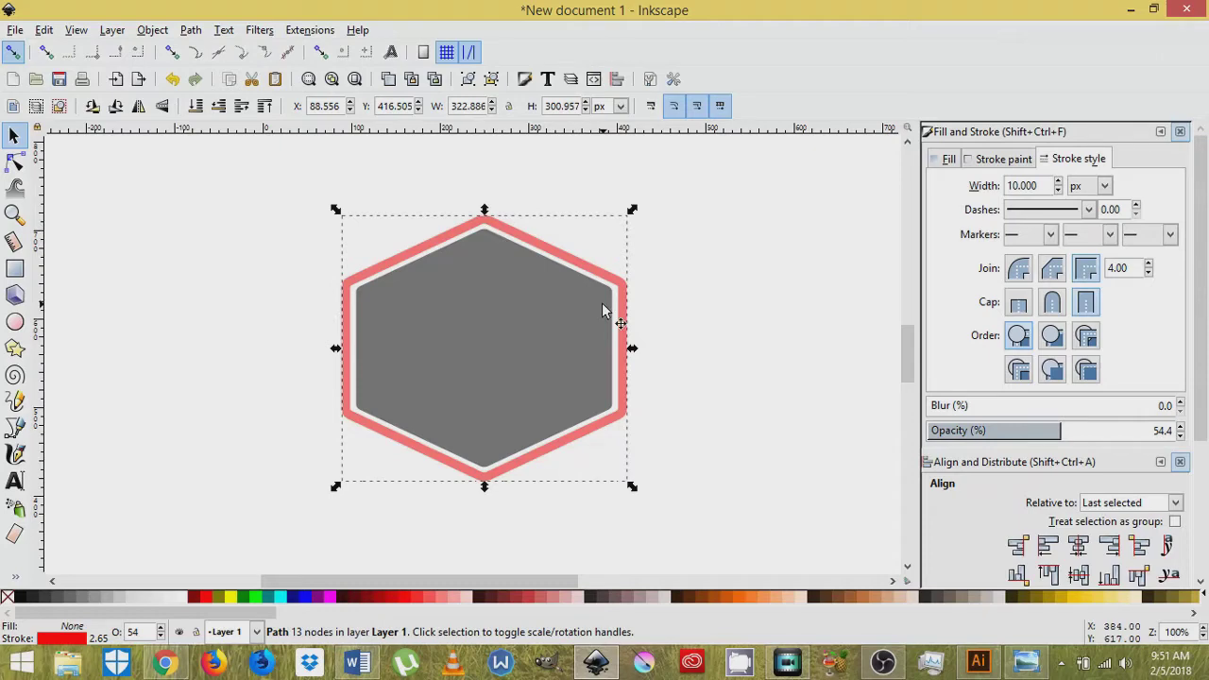
left_click(718, 415)
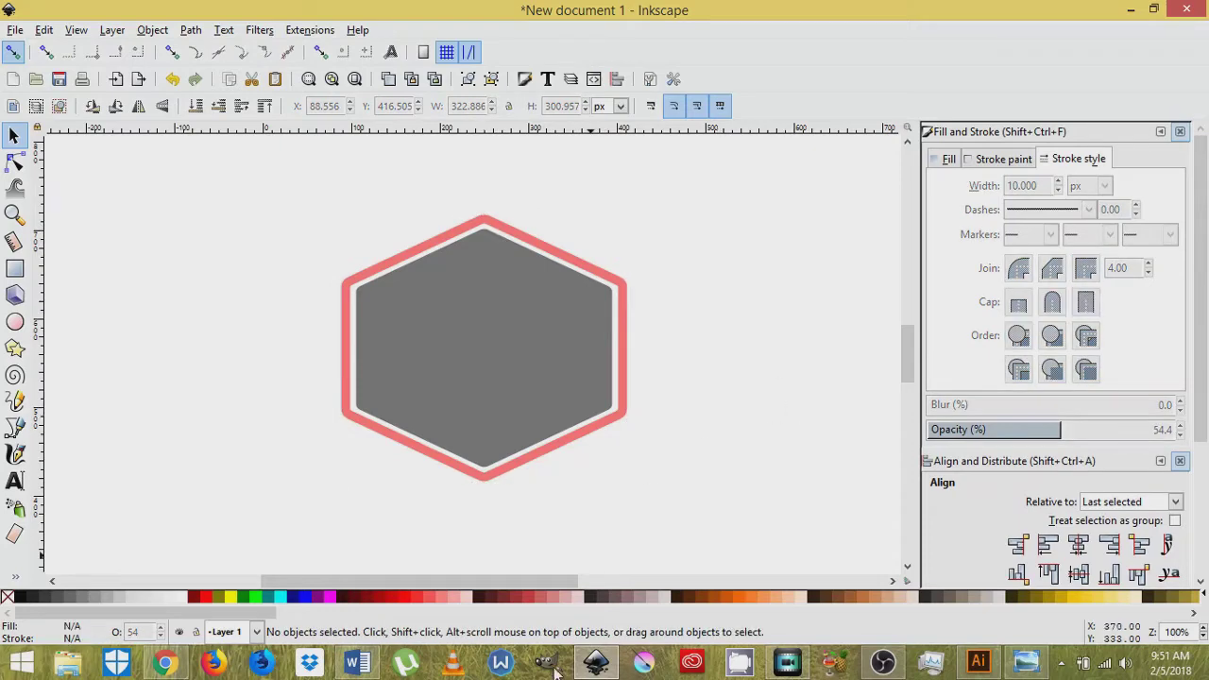
Check the OUTDOORS reference in Photo Viewer, then minimize it
left_click(1027, 664)
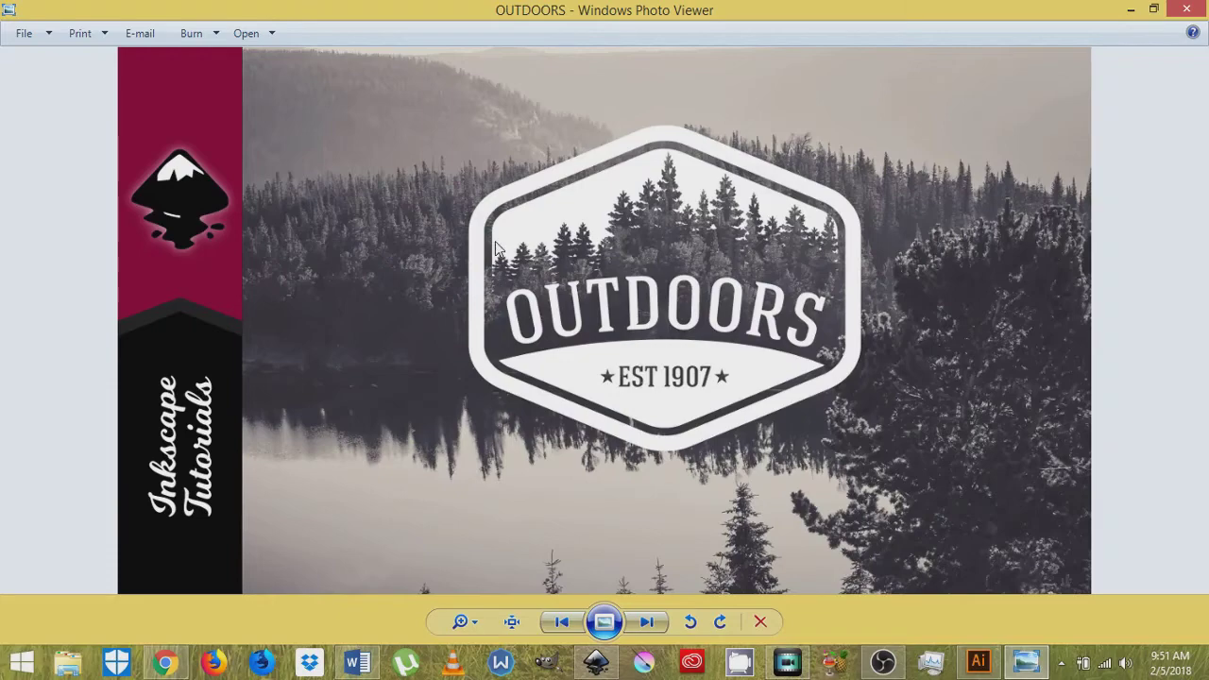
left_click(1129, 8)
mouse_move(968, 664)
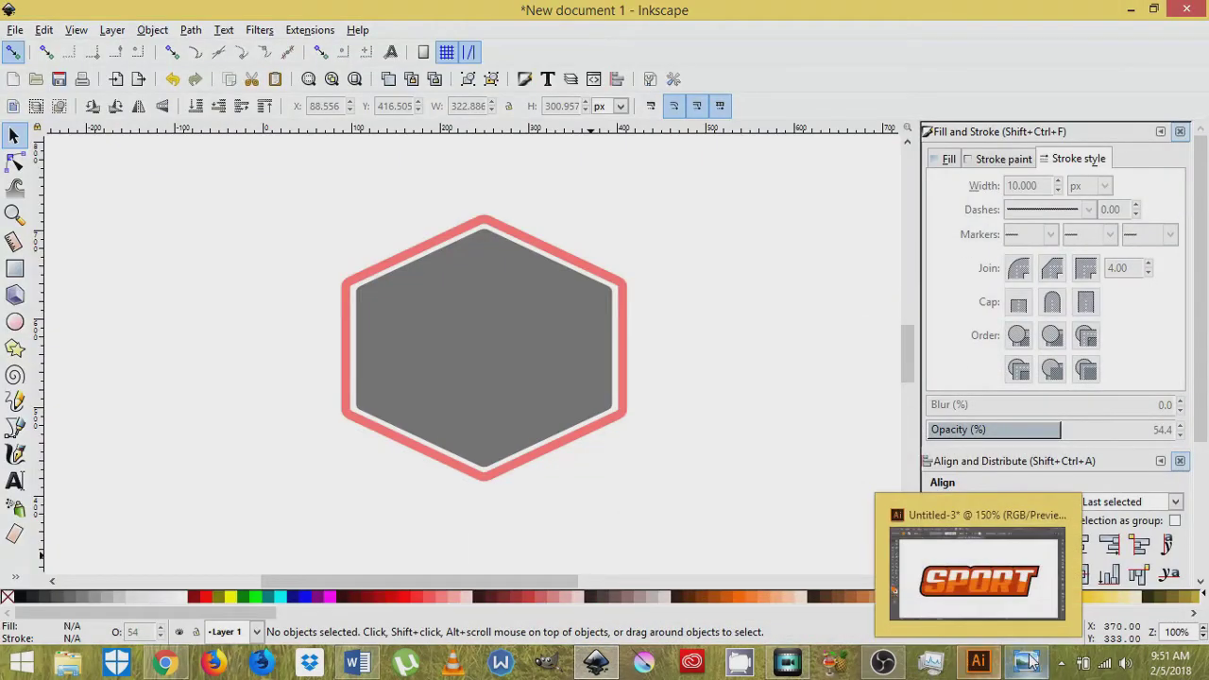
mouse_move(1029, 664)
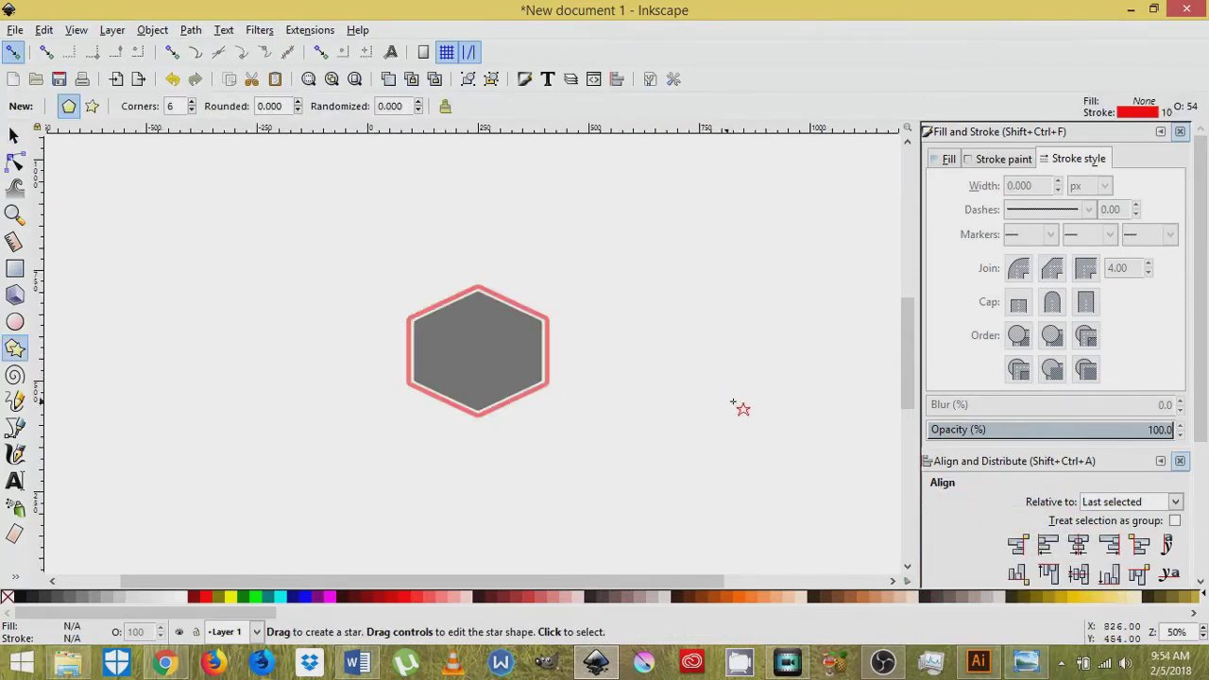
Drag pine-31913_960_720.png from the Desktop onto the Inkscape canvas
left_click(17, 135)
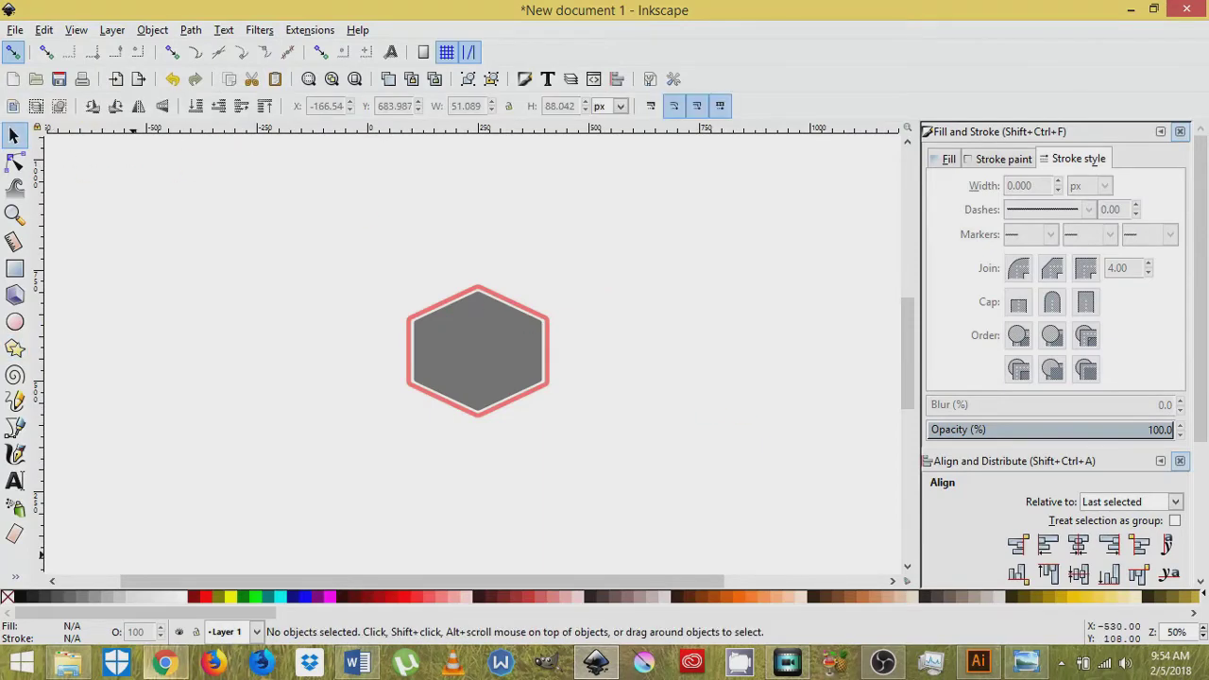
left_click(76, 667)
left_click(547, 383)
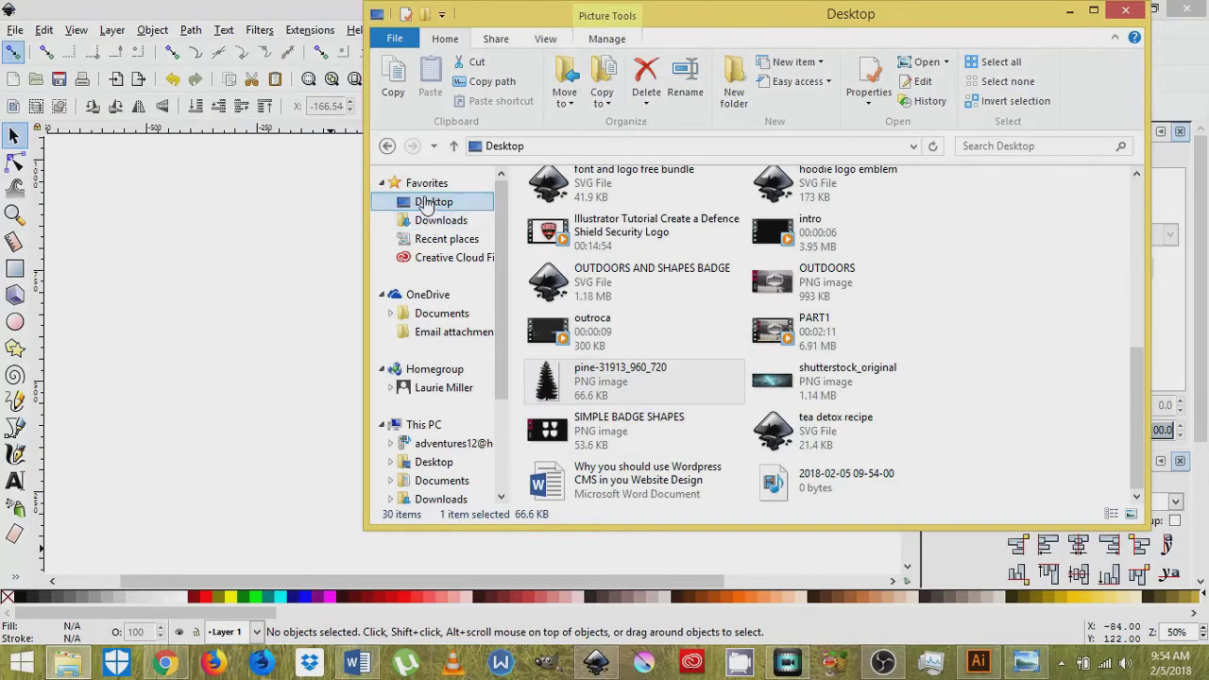
left_click_drag(548, 387, 319, 394)
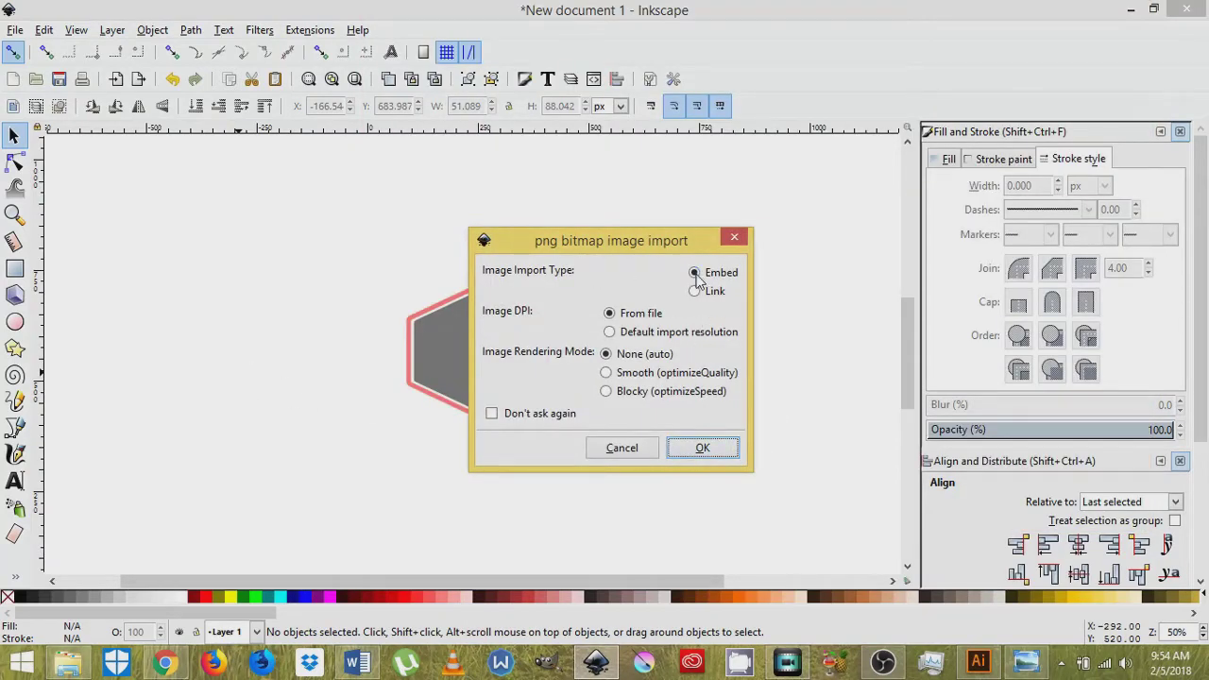
Embed the pine tree image, shrink it to about 98 × 169 px, and place it above the hexagon
left_click(699, 446)
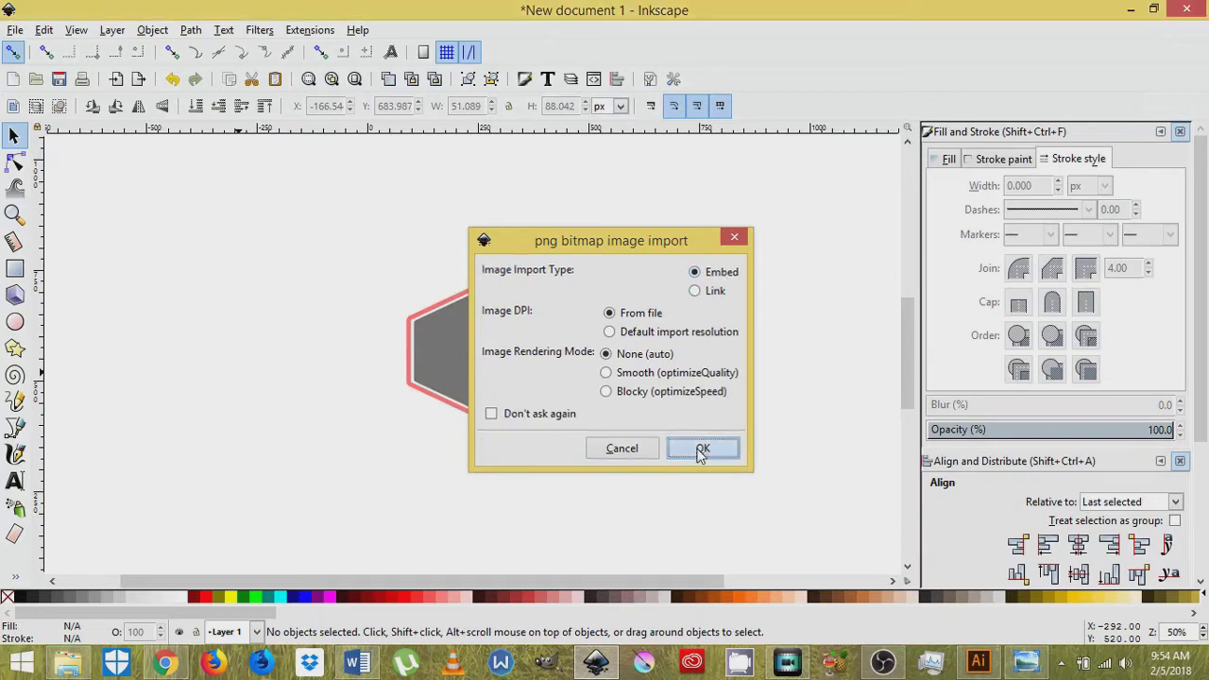
left_click_drag(704, 510, 235, 368)
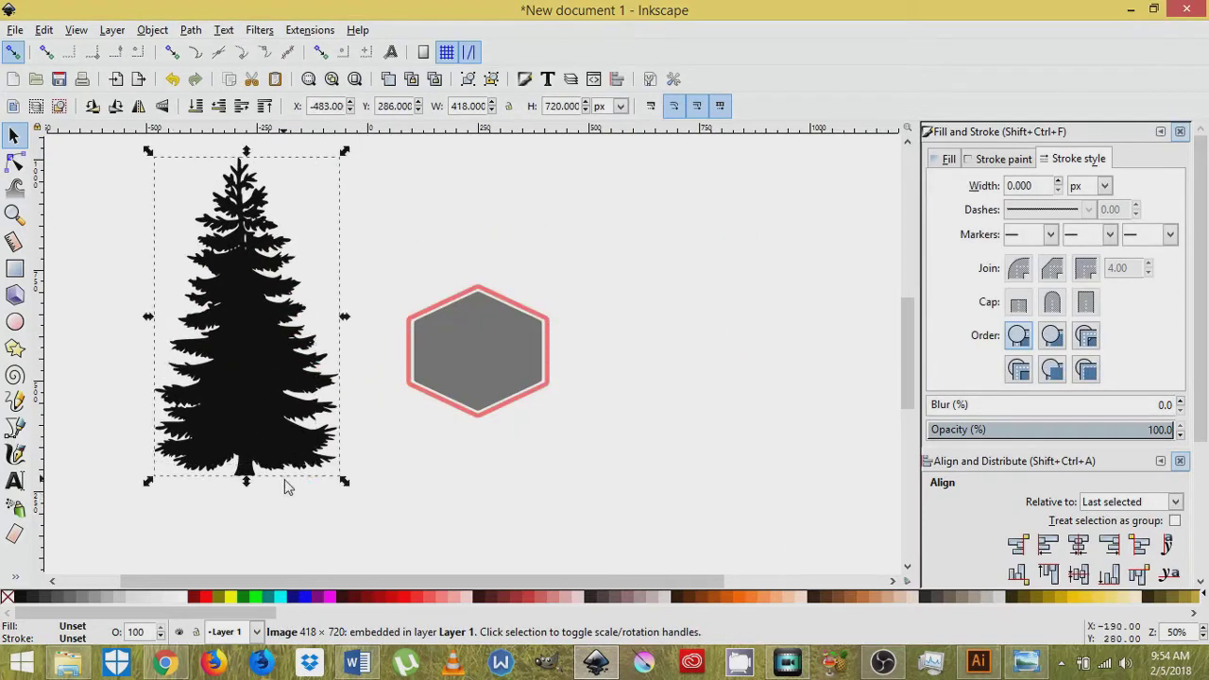
left_click_drag(345, 484, 270, 424)
left_click_drag(267, 338, 321, 251)
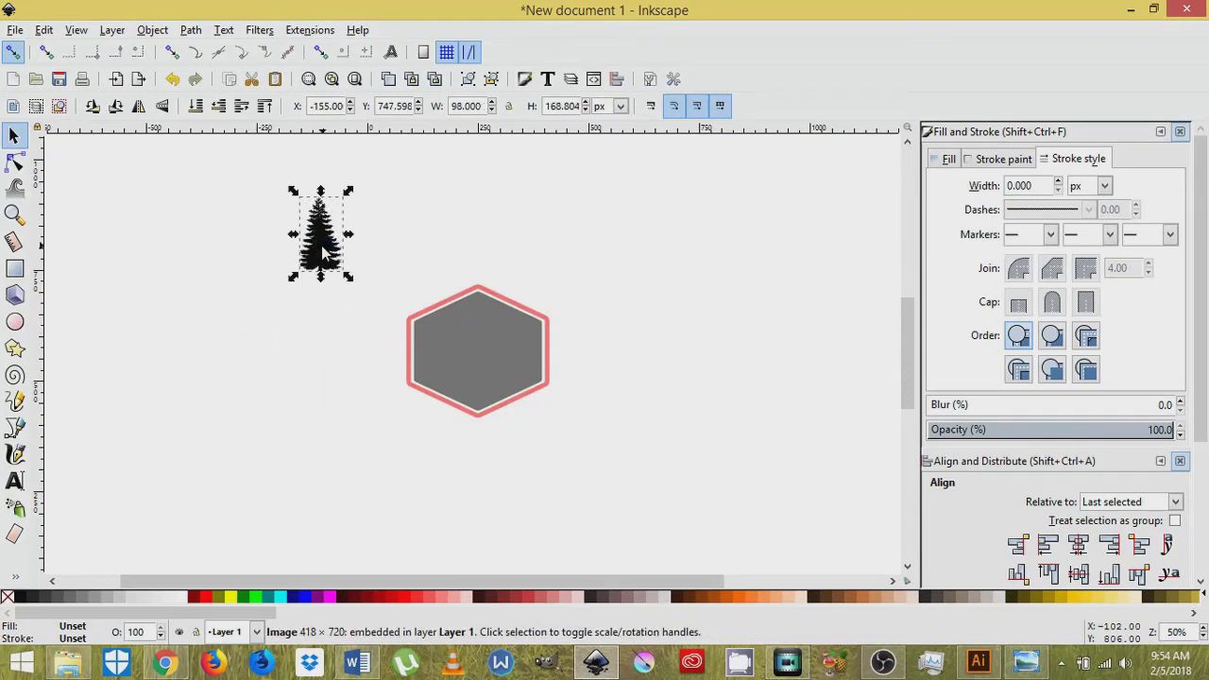
left_click(224, 30)
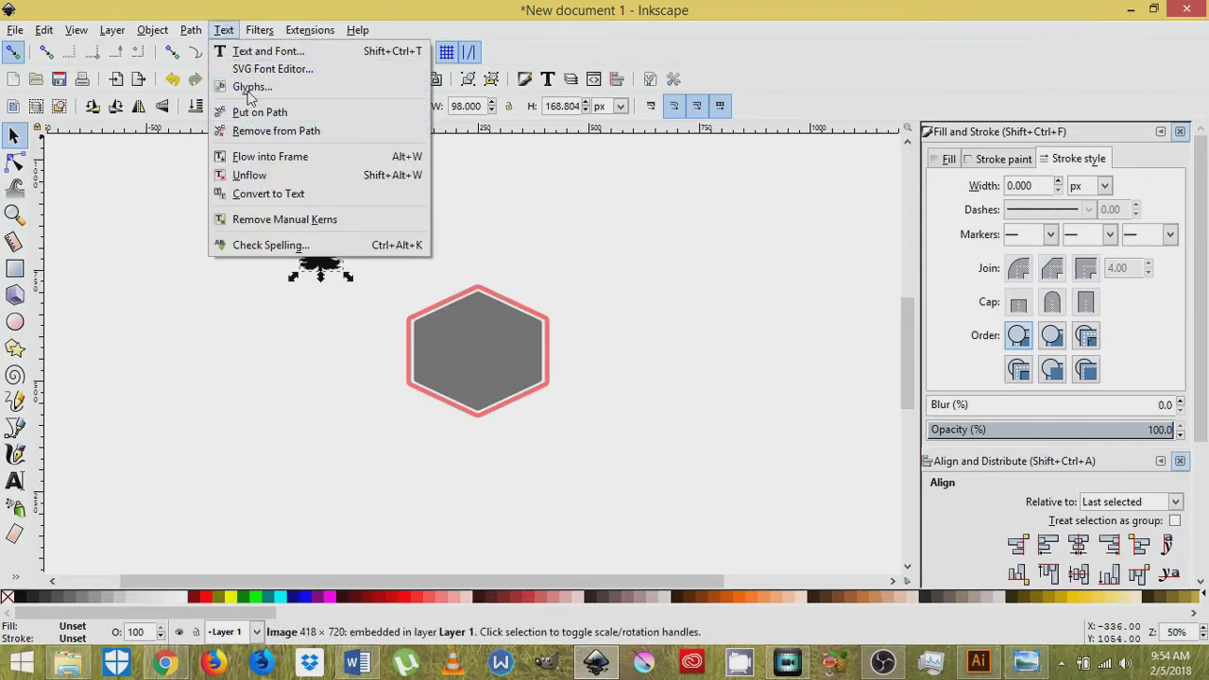
Trace the pine tree bitmap with Grays at 2 scans into a 777-node black path
mouse_move(243, 36)
mouse_move(191, 30)
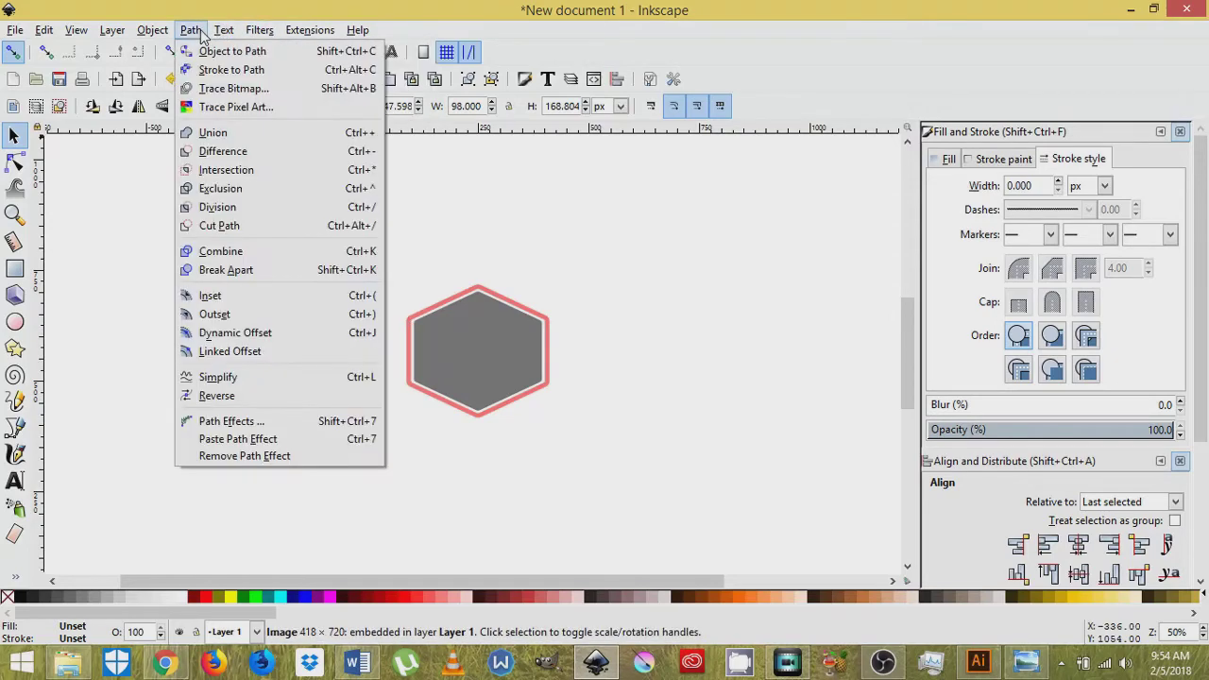
left_click(216, 89)
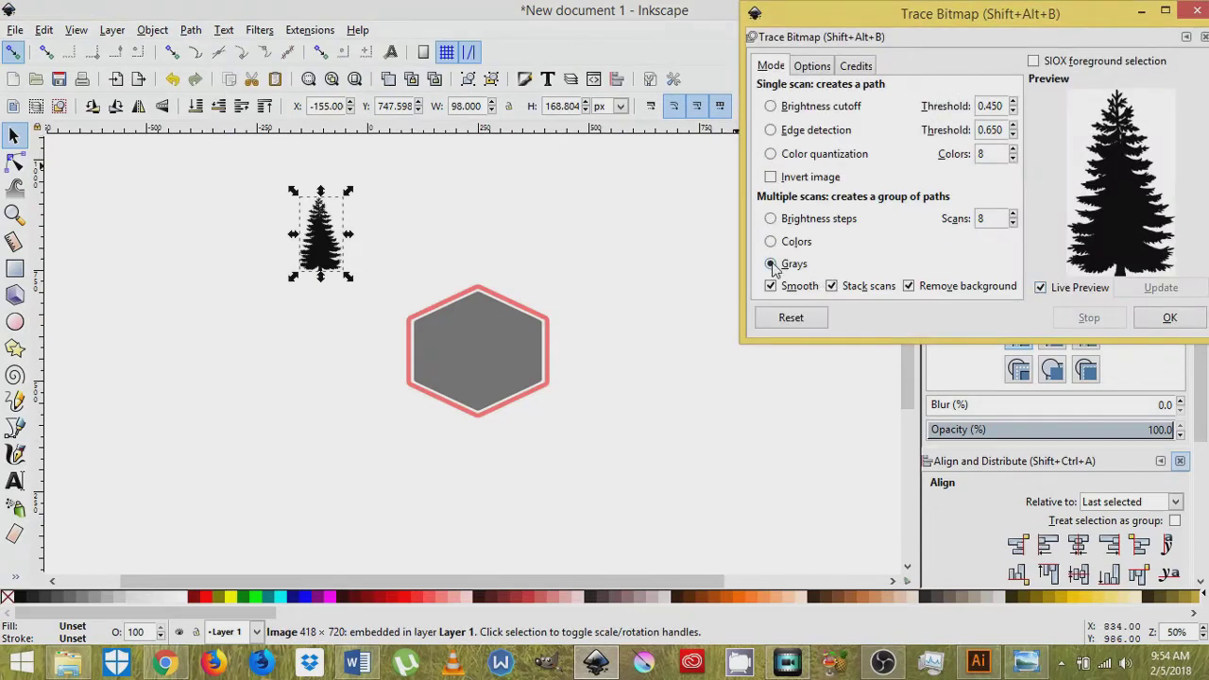
left_click(770, 155)
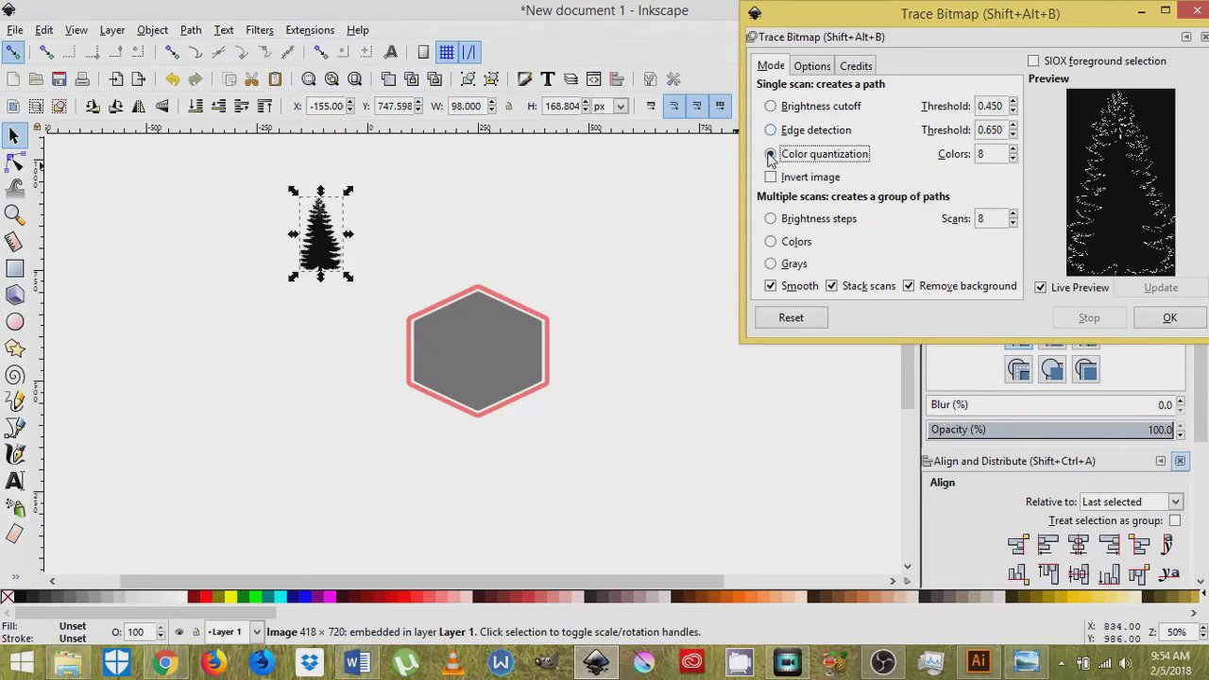
left_click(994, 154)
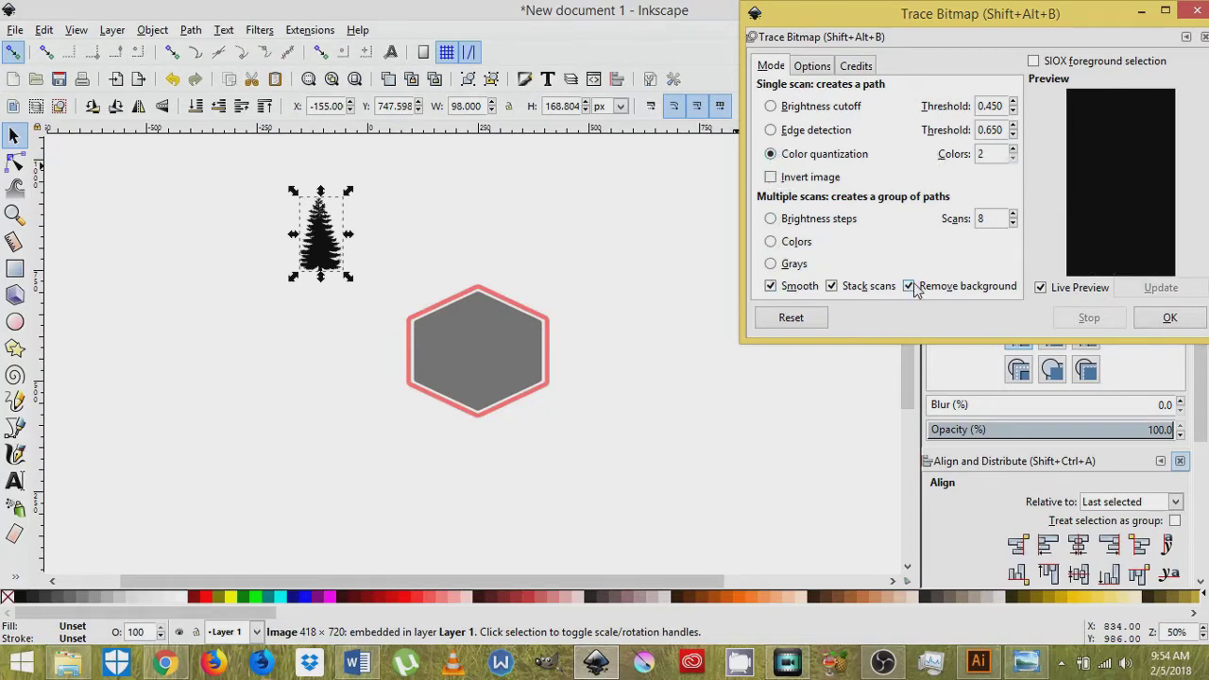
left_click(769, 264)
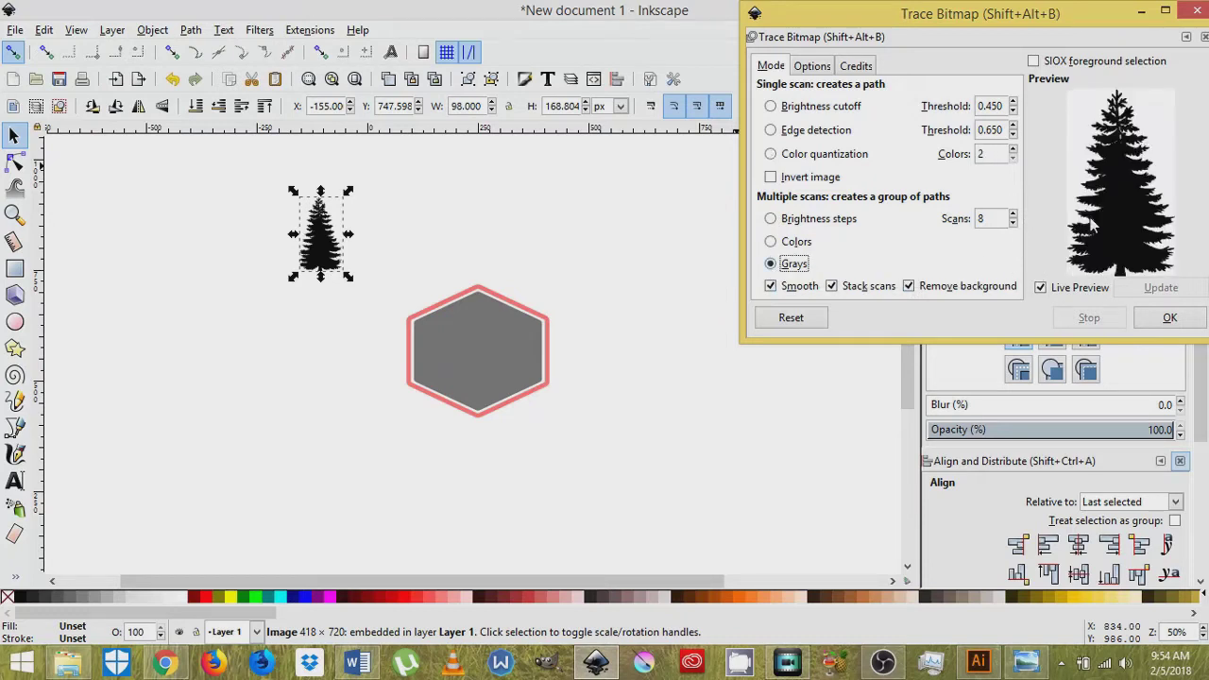
left_click(985, 218)
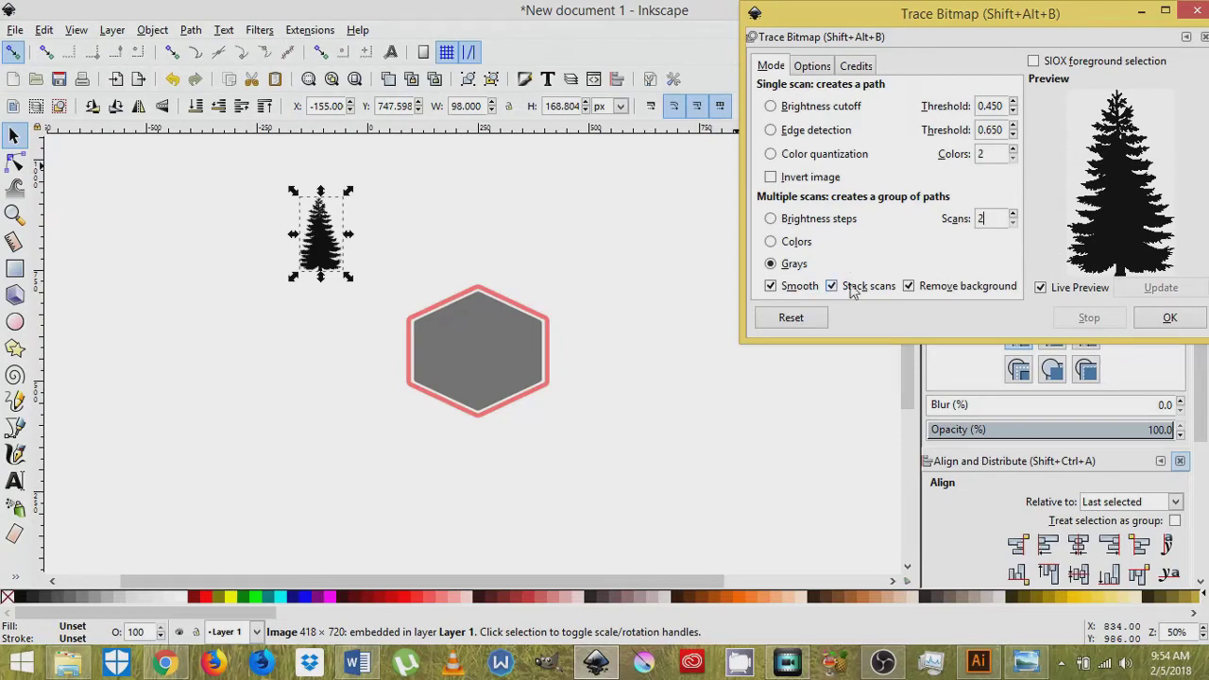
left_click(1168, 321)
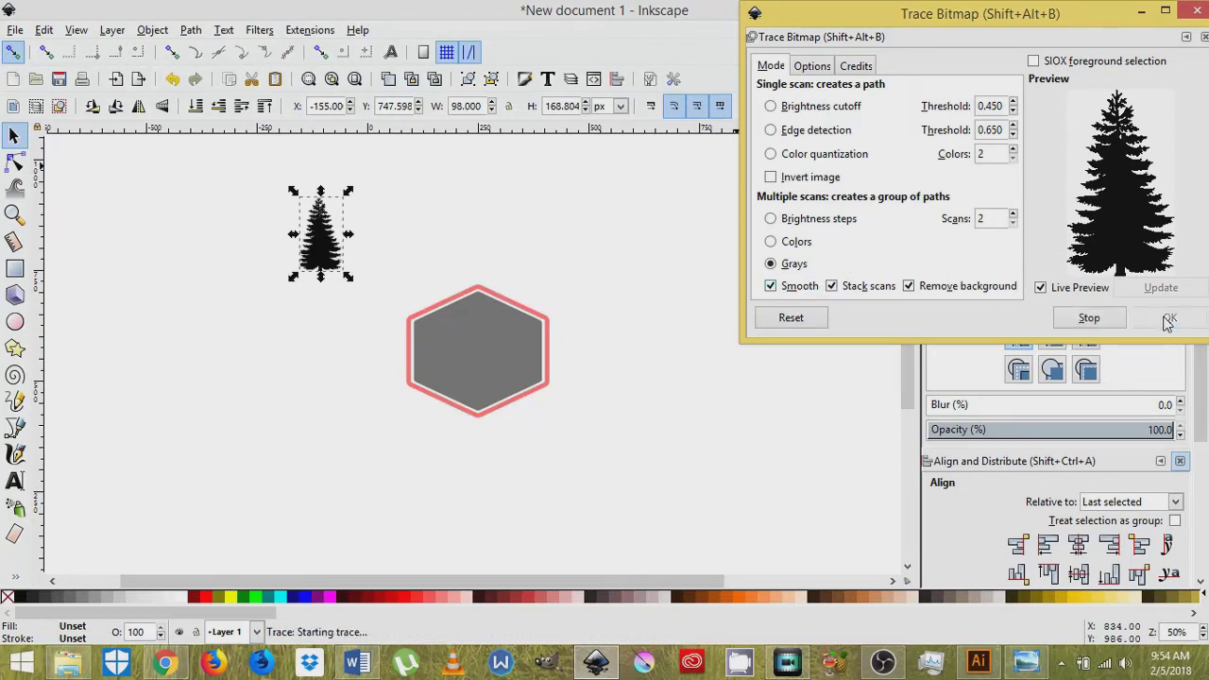
Move the traced tree off the original and delete the bitmap image
left_click(1196, 13)
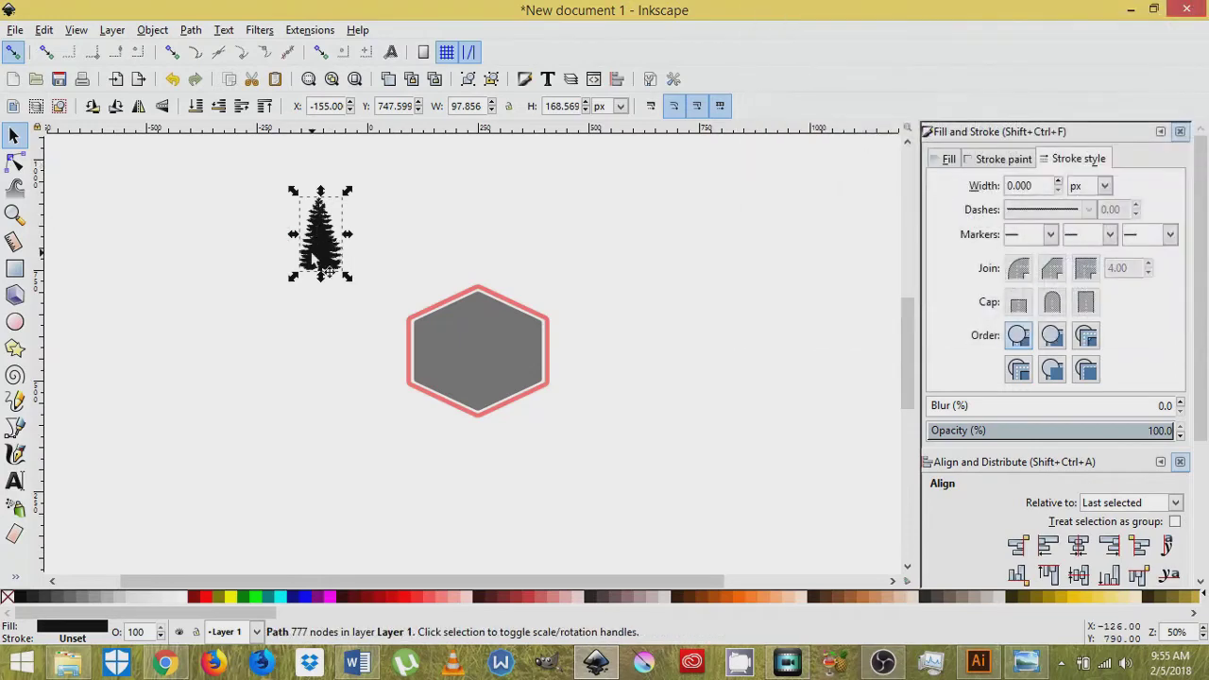
mouse_move(325, 251)
left_mouse_down()
mouse_move(349, 253)
mouse_move(407, 206)
left_mouse_up()
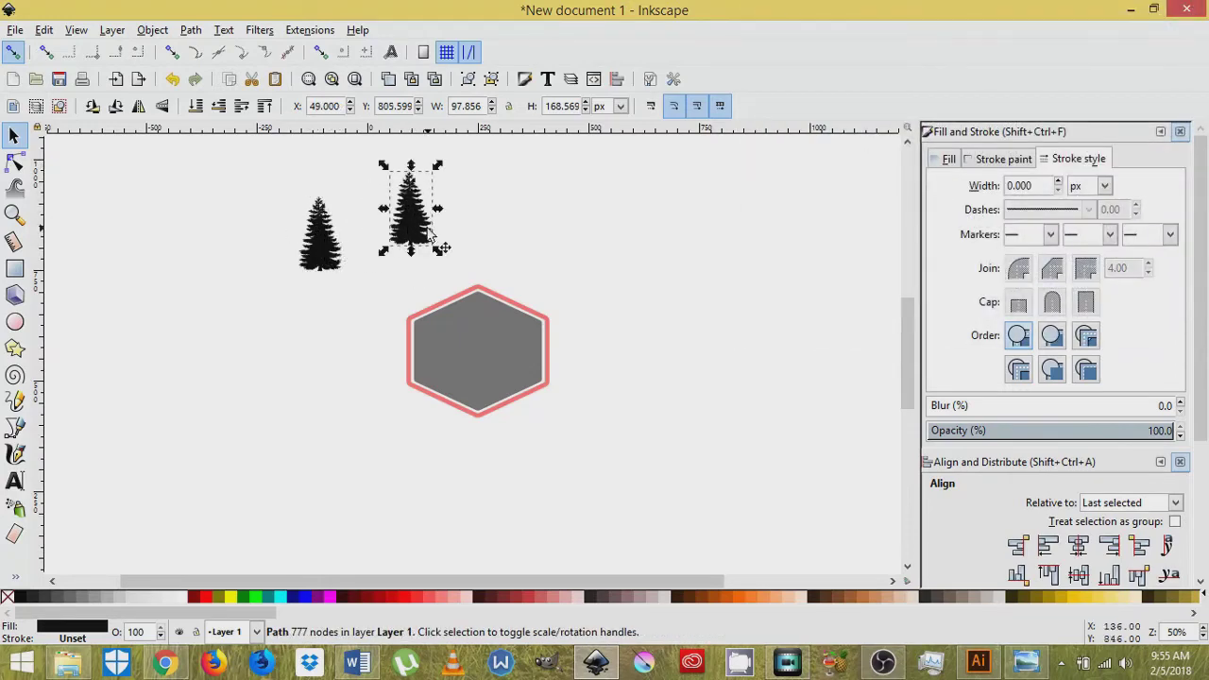
left_click(345, 266)
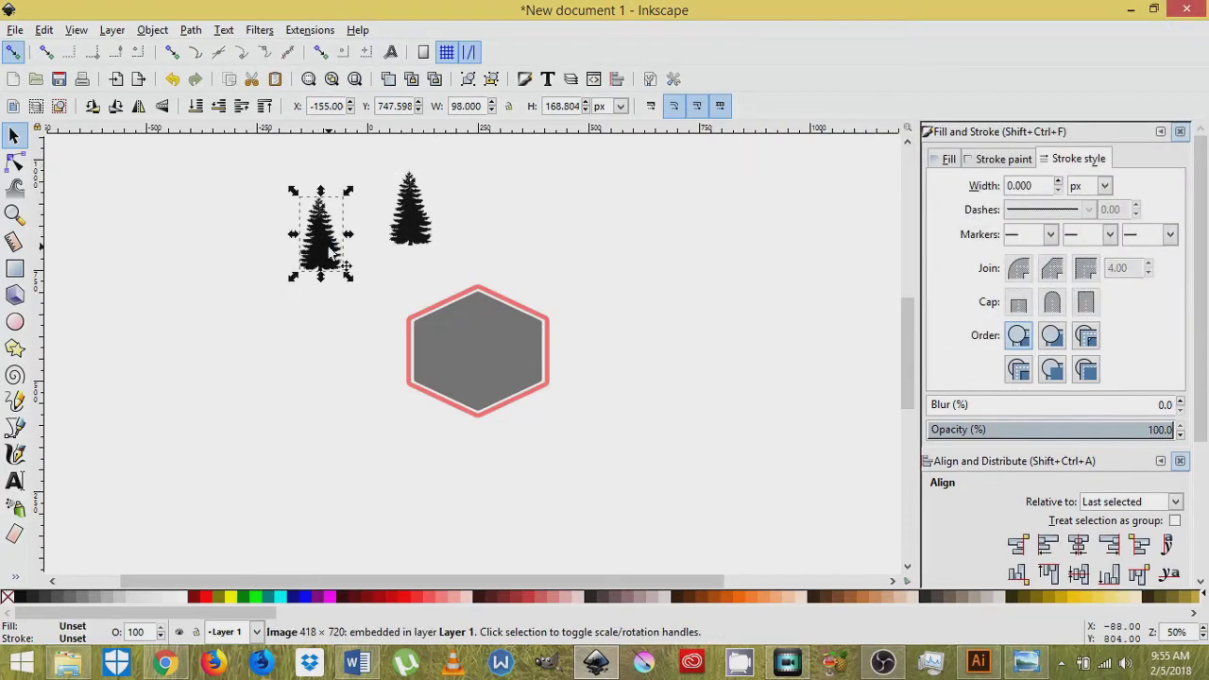
key("Delete")
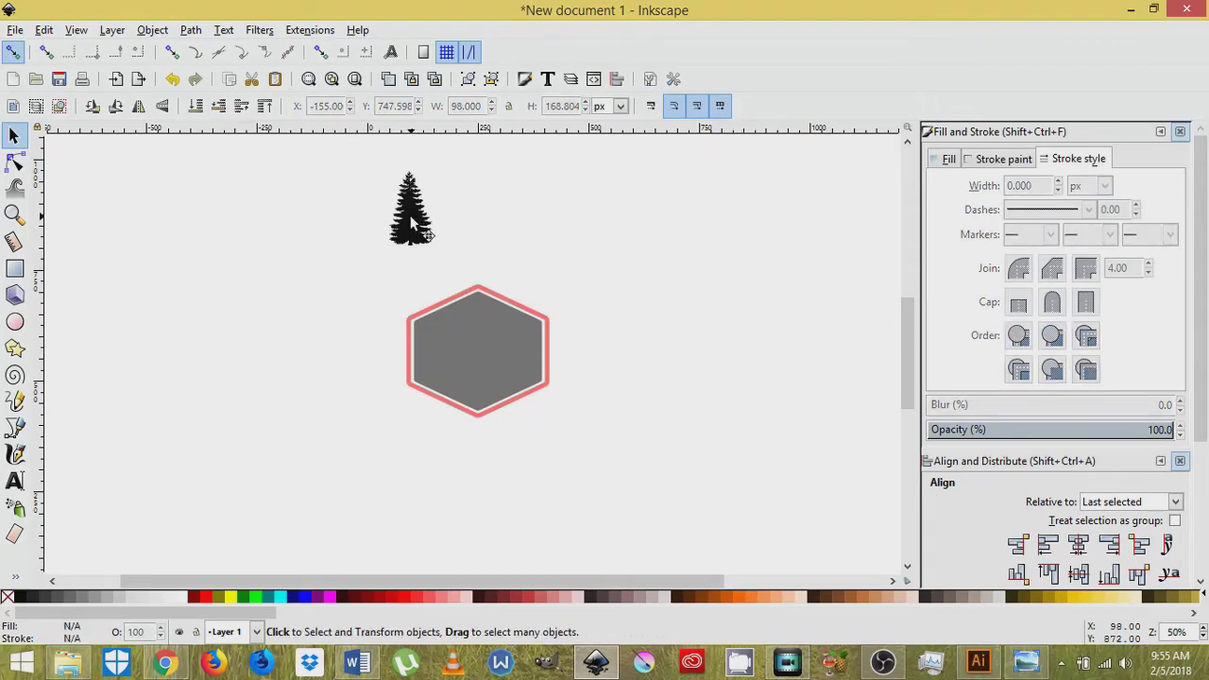
Zoom in on the hexagon and shrink the traced tree to about 25 × 43 px in its upper right
left_click_drag(423, 234, 498, 357)
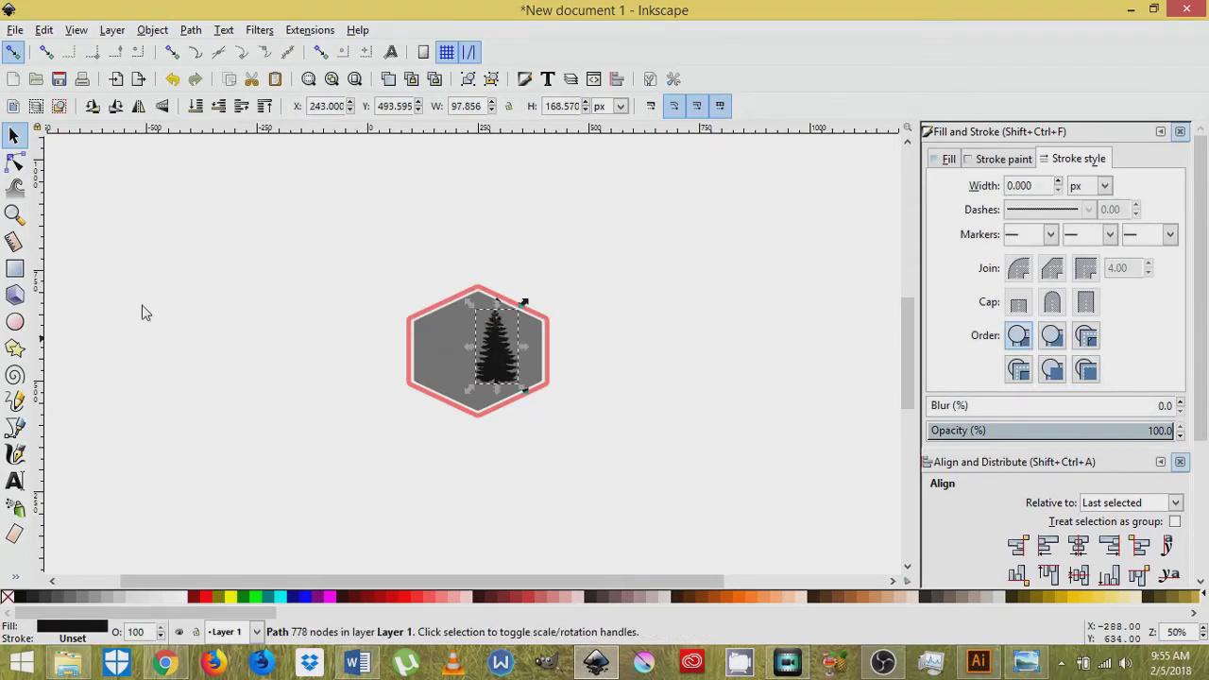
left_click(13, 213)
left_click_drag(359, 237, 588, 471)
left_click_drag(342, 205, 625, 493)
key("s")
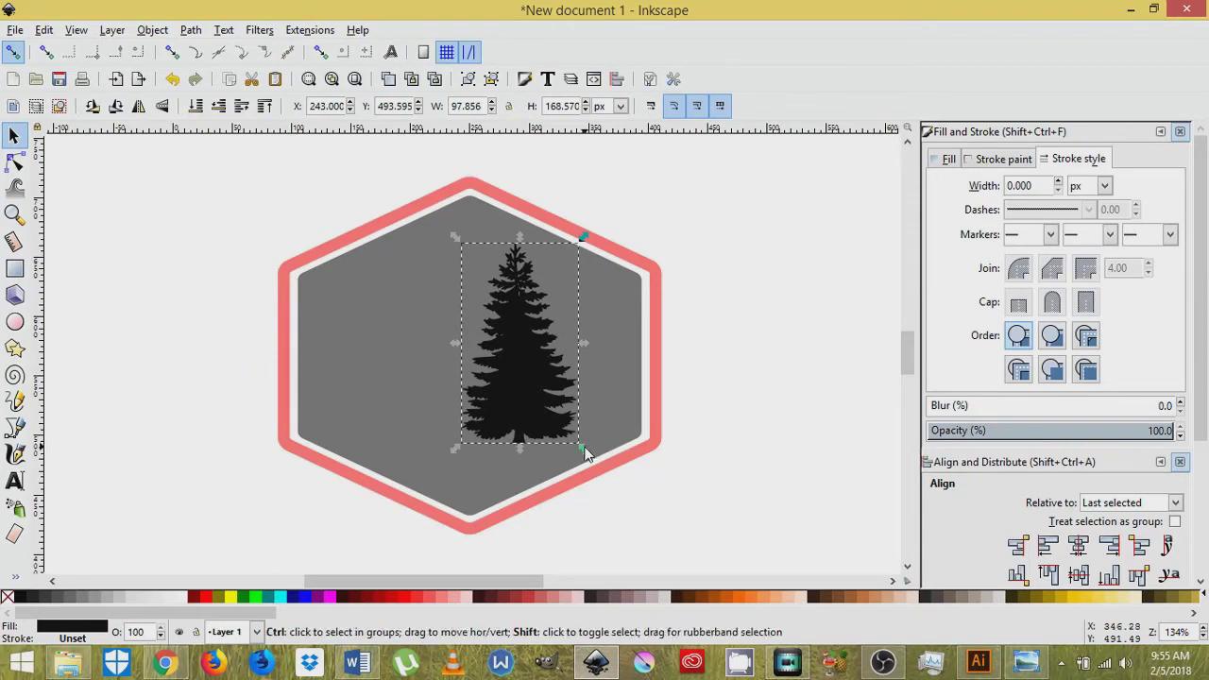
left_click_drag(585, 451, 540, 416)
left_click_drag(507, 346, 586, 326)
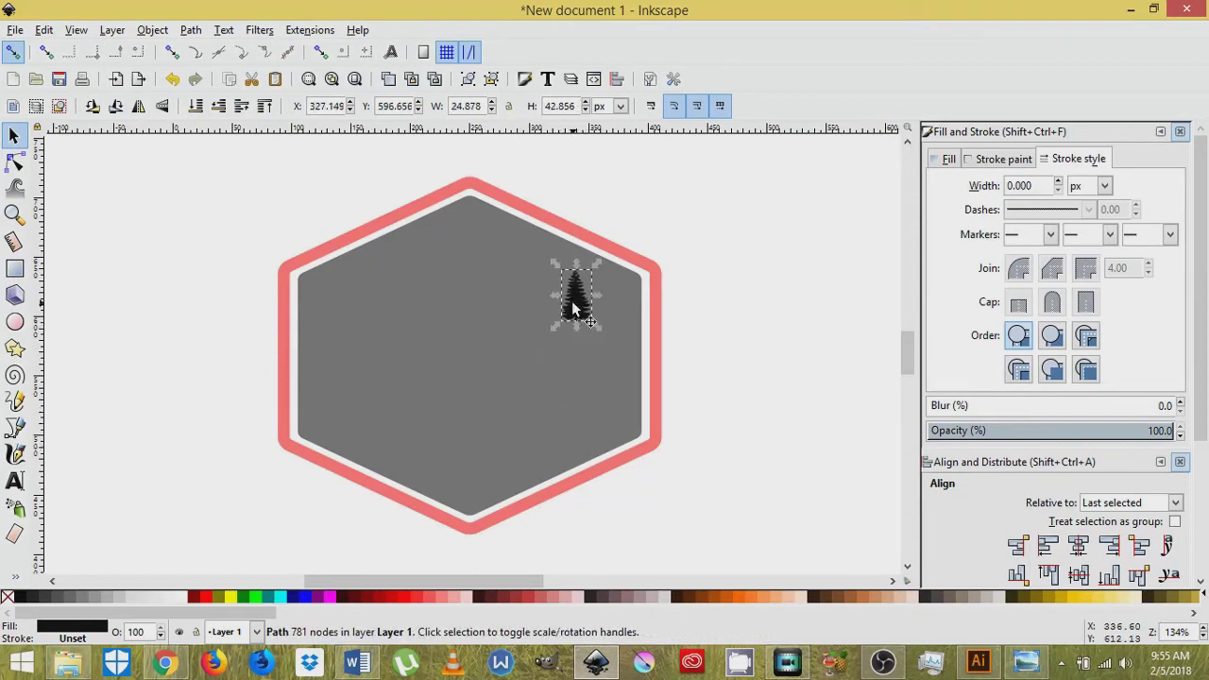
right_click(573, 304)
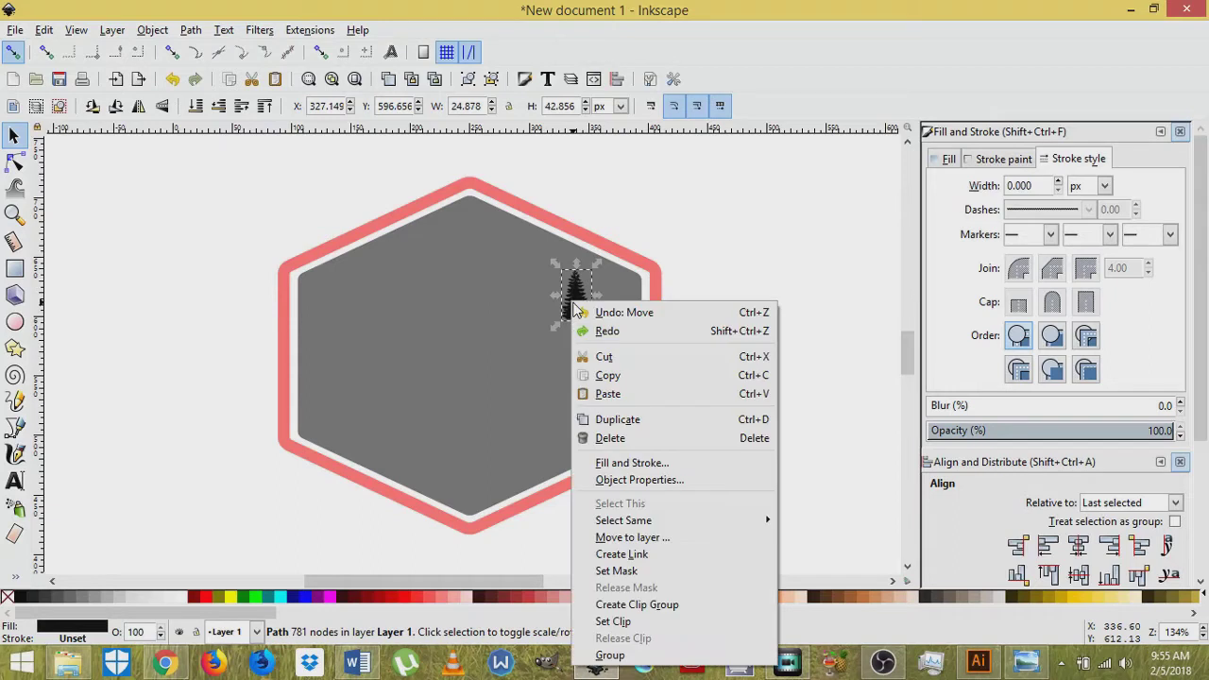
Duplicate the tree into three side-by-side copies and stretch the middle one taller
left_click(633, 420)
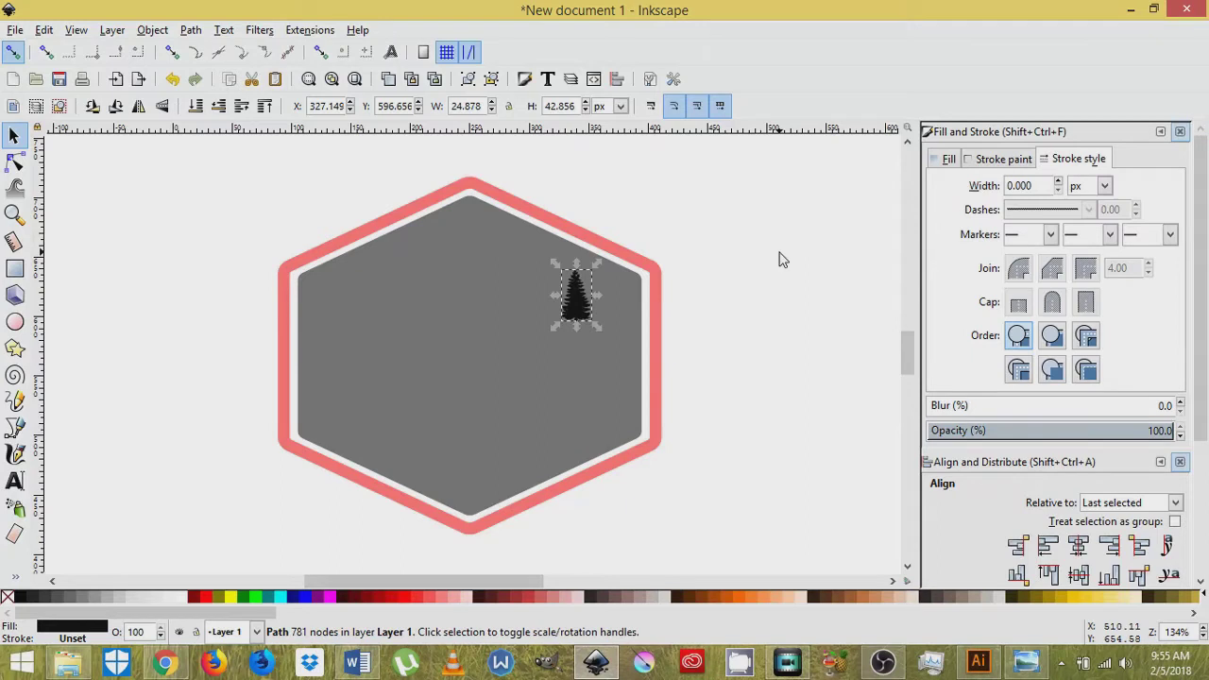
key("ctrl+d")
left_click_drag(558, 304, 617, 374)
left_click(575, 306)
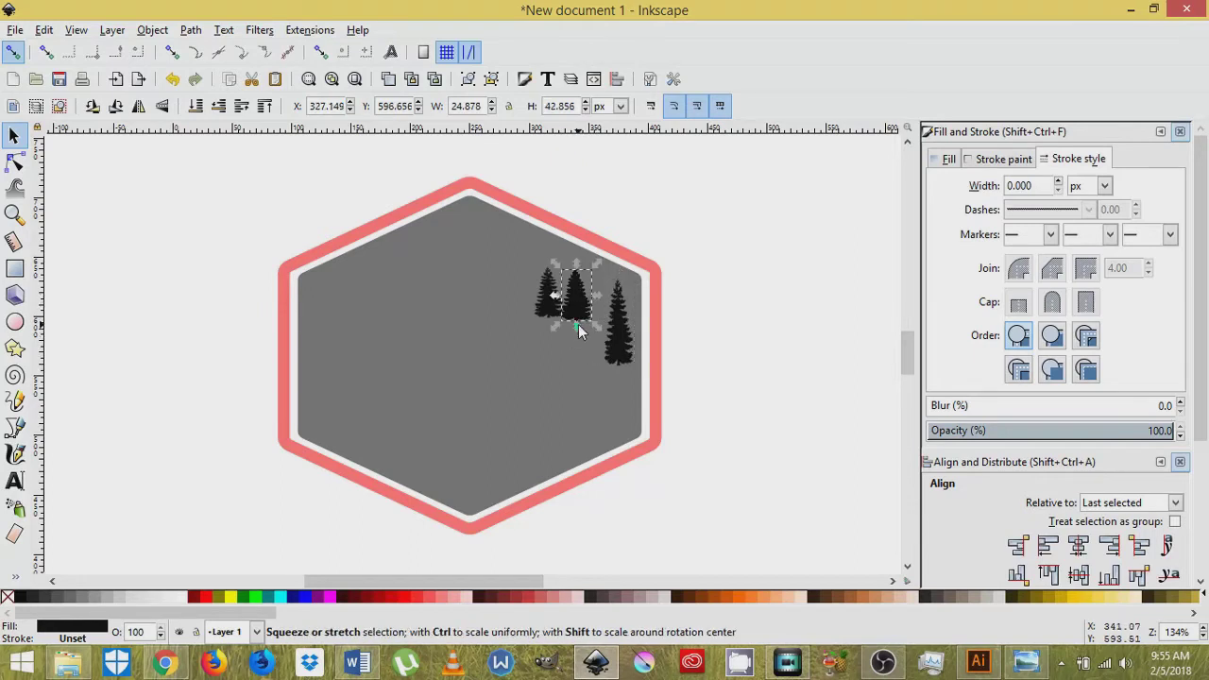
left_click_drag(576, 326, 474, 271)
mouse_move(469, 317)
left_mouse_down()
mouse_move(472, 303)
mouse_move(475, 329)
left_mouse_up()
Move another tree beside the tall one and stretch it to about 25 × 63 px, checking the reference
left_click(545, 307)
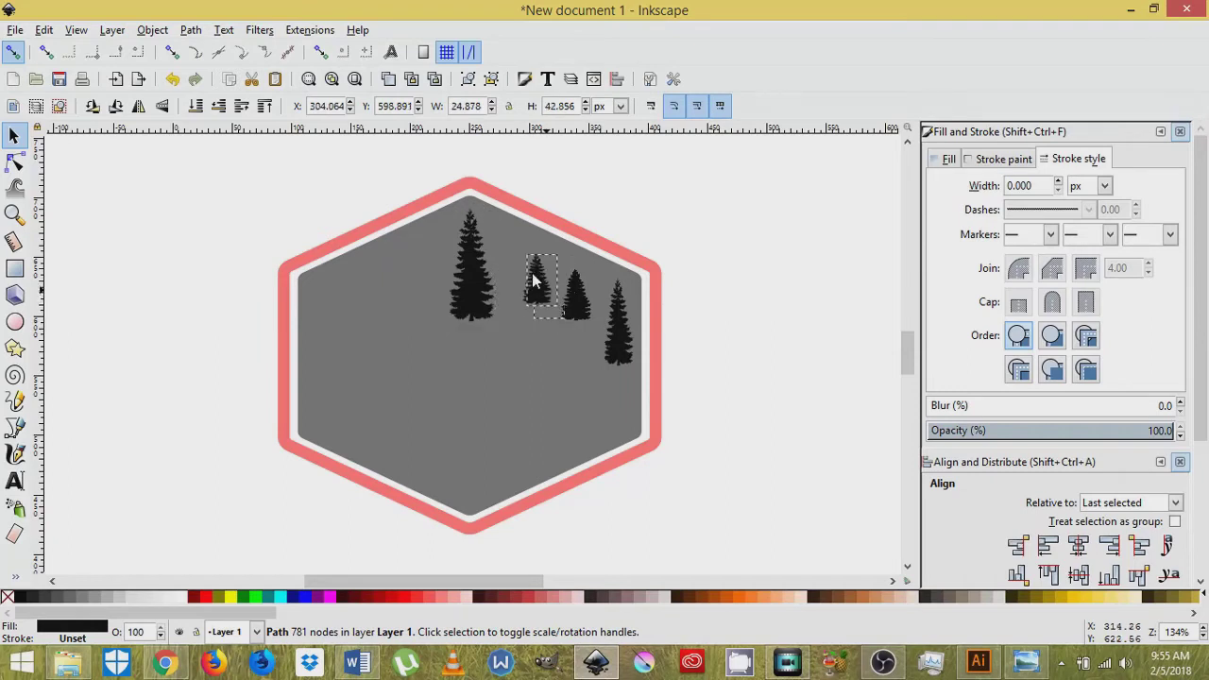
left_click_drag(533, 278, 492, 258)
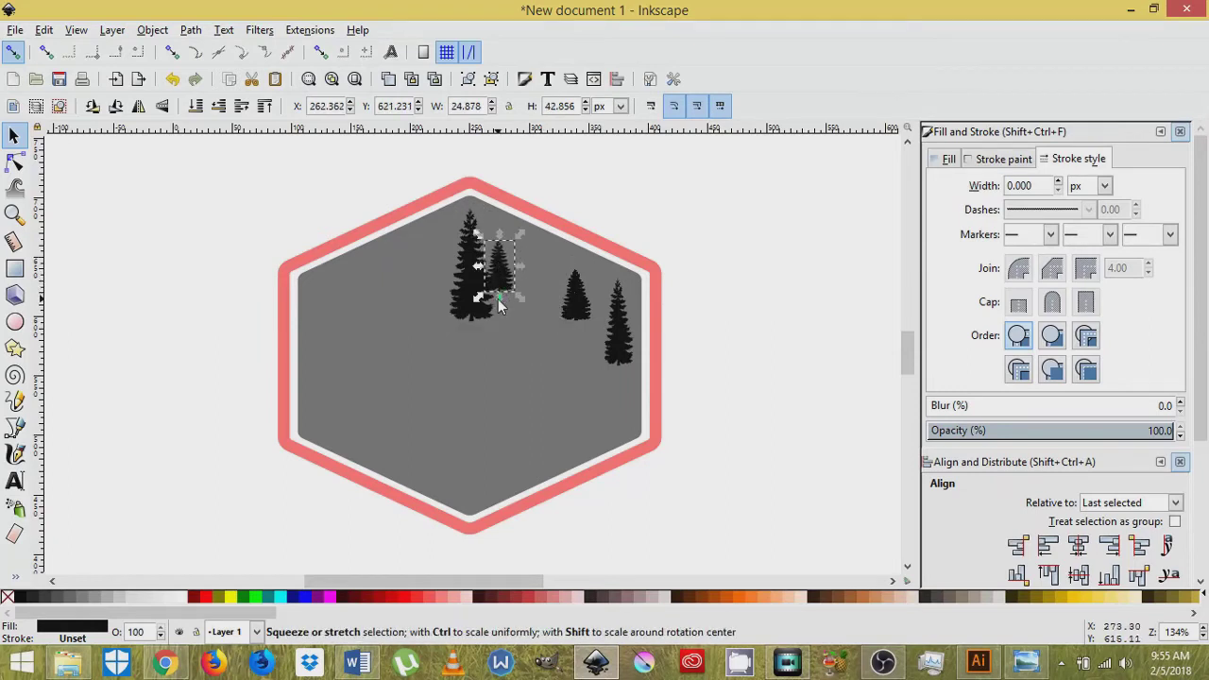
left_click_drag(500, 305, 496, 322)
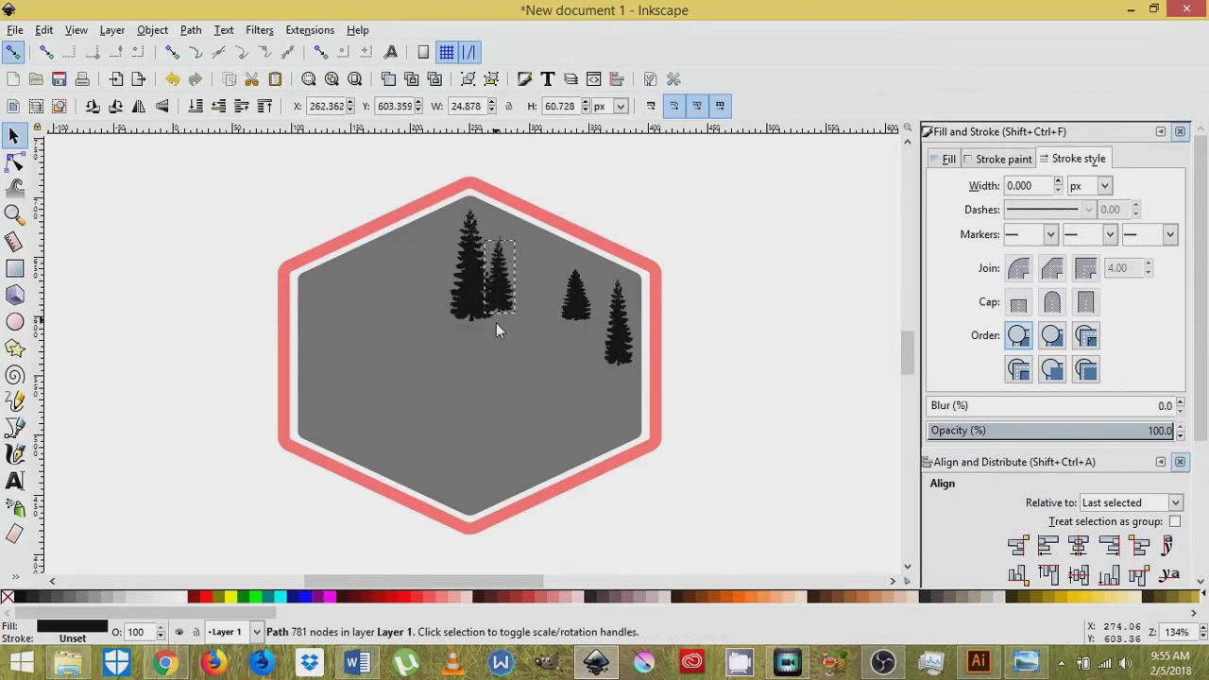
left_click(1026, 670)
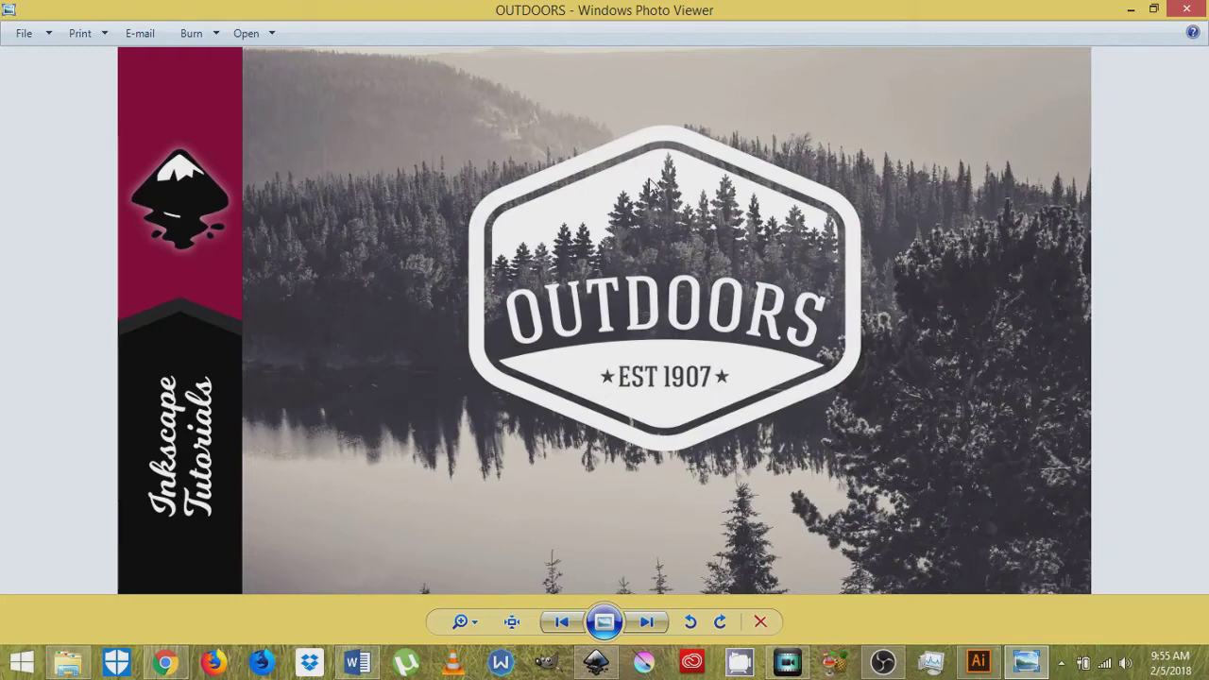
left_click(1129, 10)
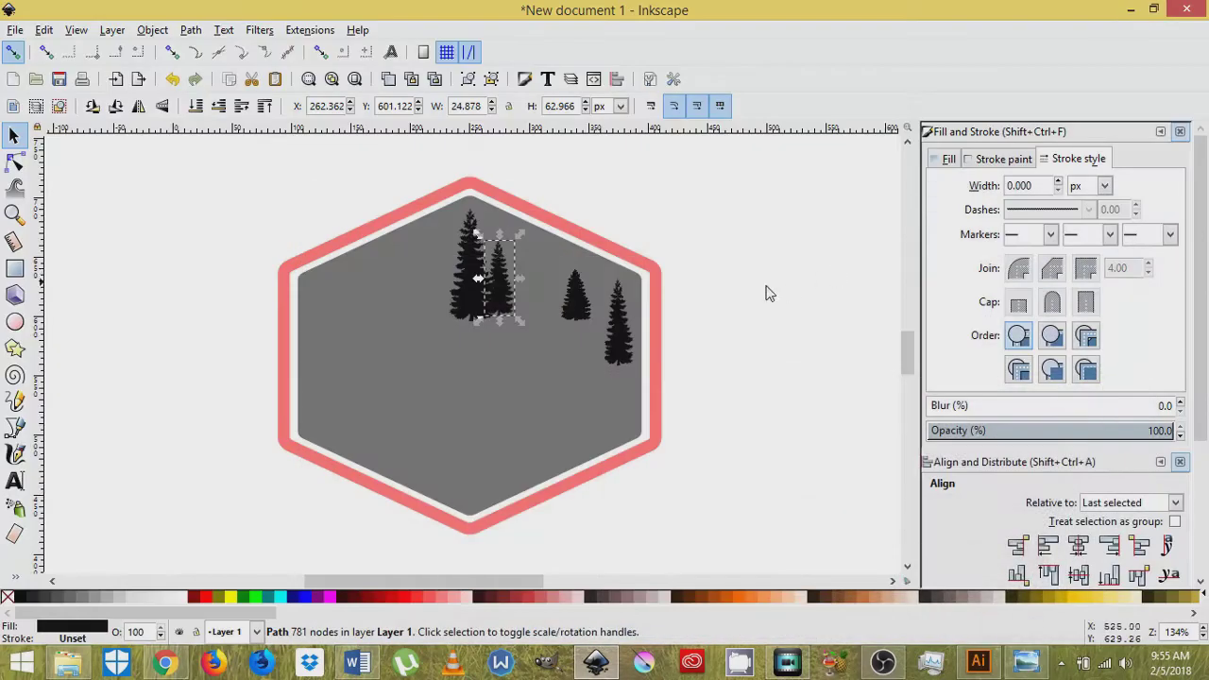
Duplicate a tree, enlarge the copy to about 51 × 88 px beside the tall tree, and paste another copy
left_click(564, 298)
key("ctrl+d")
left_click_drag(564, 298, 506, 276)
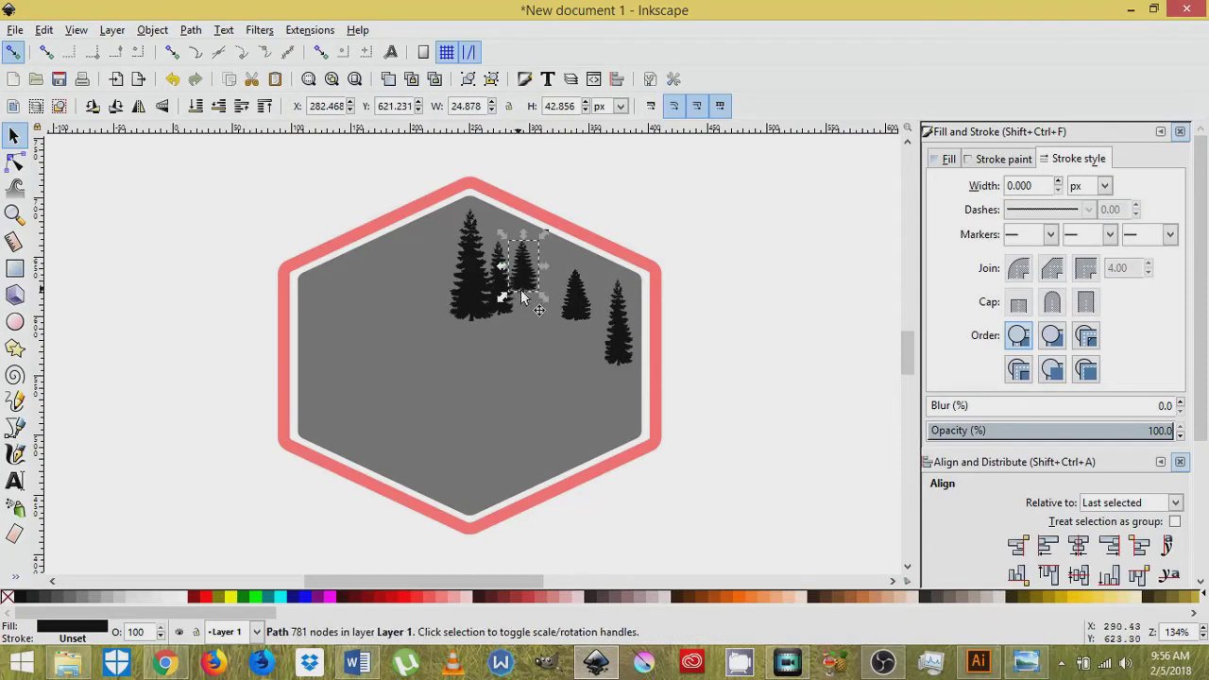
left_click_drag(542, 301, 554, 335)
left_click_drag(527, 295, 547, 350)
left_click(526, 329)
key("ctrl+v")
left_click_drag(584, 302, 604, 371)
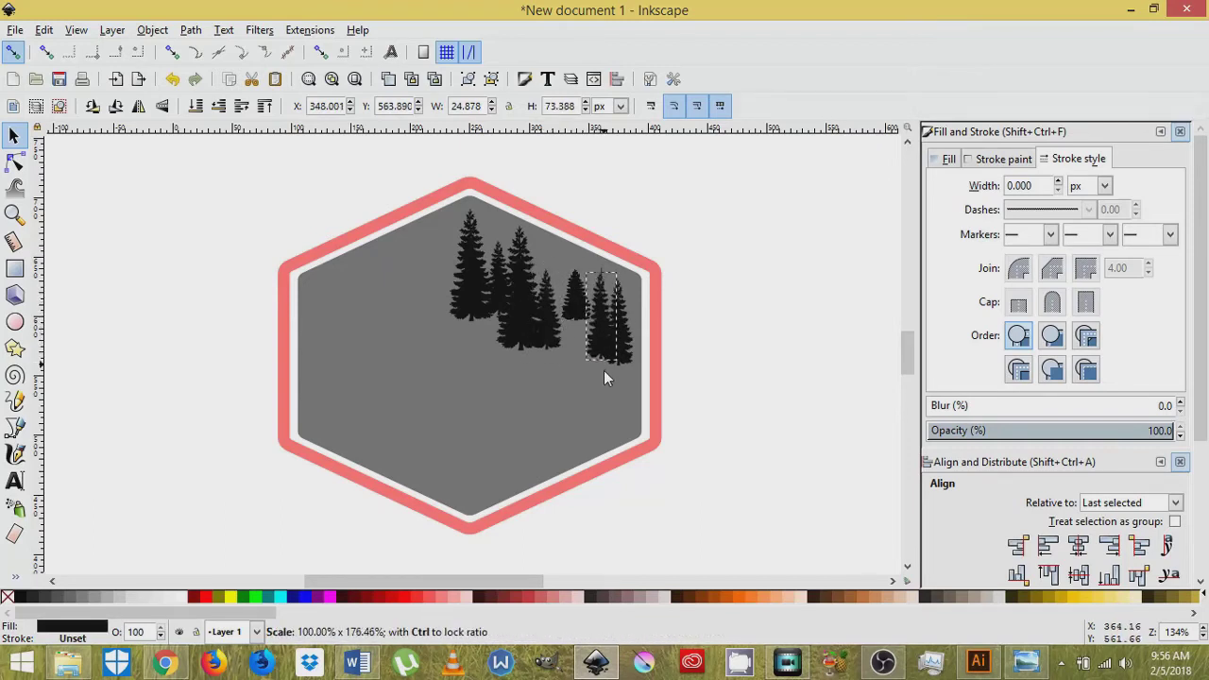
Pull small trees out of the right cluster and spread them leftward along the hexagon top
left_click(625, 328)
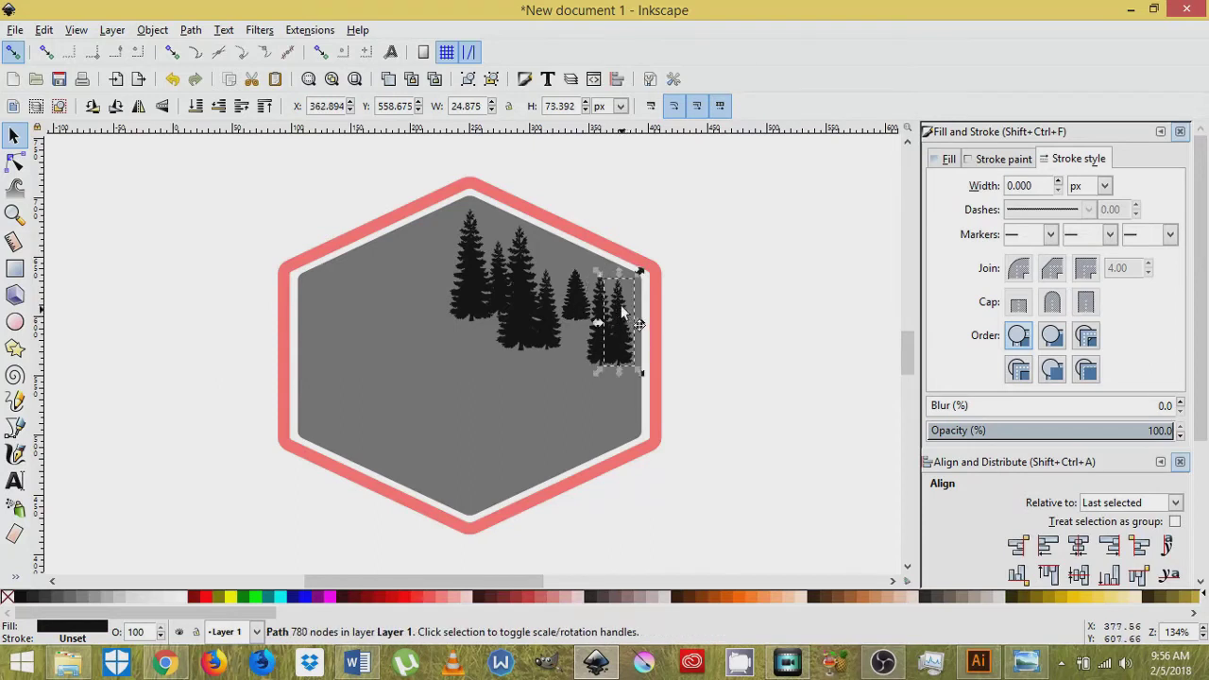
mouse_move(623, 310)
left_mouse_down()
mouse_move(627, 329)
mouse_move(628, 296)
mouse_move(636, 305)
left_mouse_up()
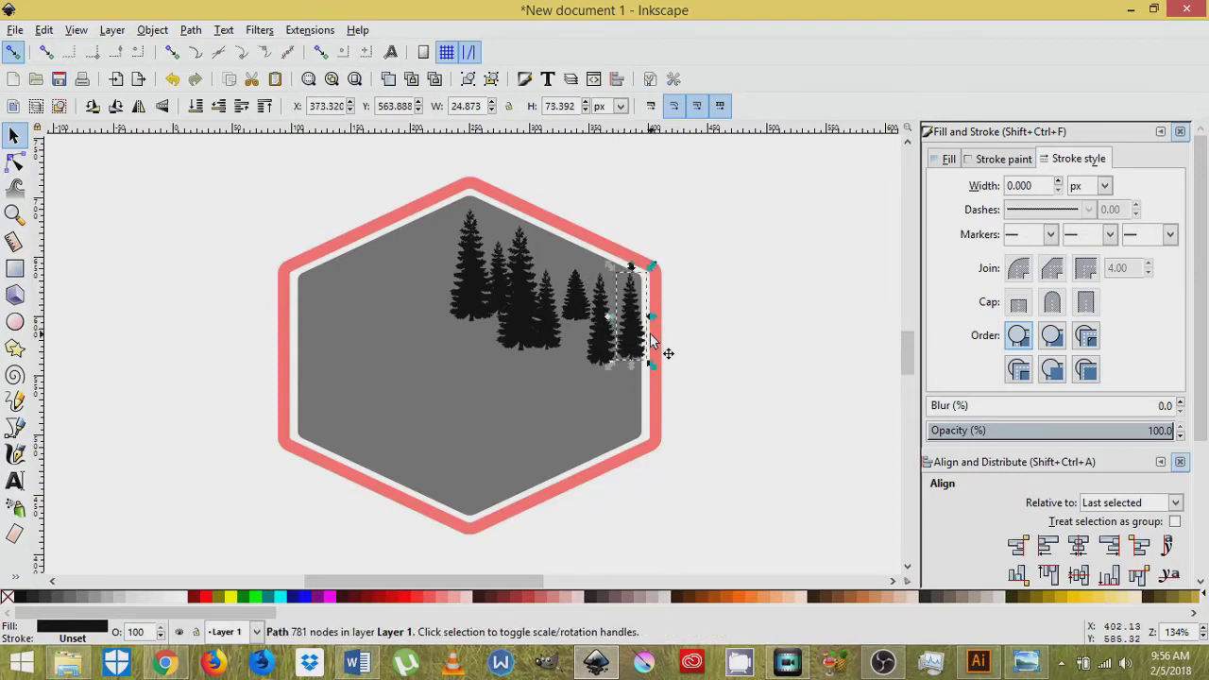
left_click_drag(601, 329, 406, 295)
left_click_drag(583, 309, 392, 298)
left_click_drag(580, 297, 442, 288)
left_click(575, 300)
left_click_drag(575, 300, 338, 300)
left_click_drag(561, 309, 621, 368)
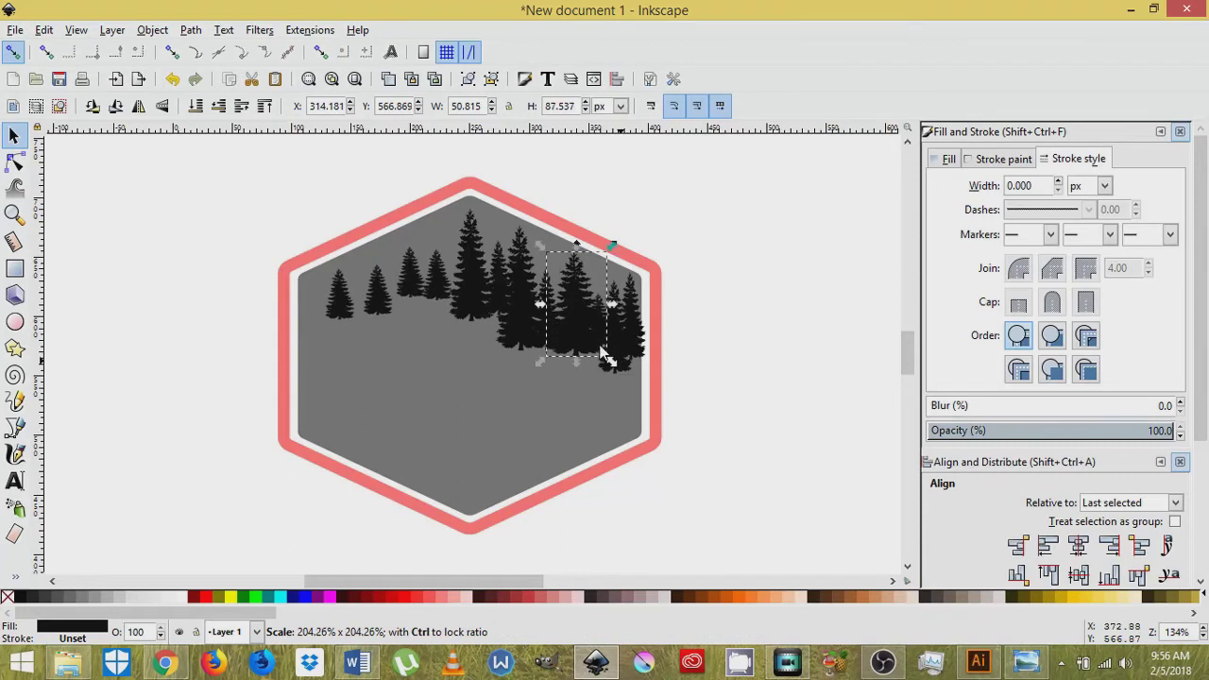
Enlarge one tree to about double size, widen a small neighbour, and shift a small tree up-left
left_click_drag(575, 323, 569, 323)
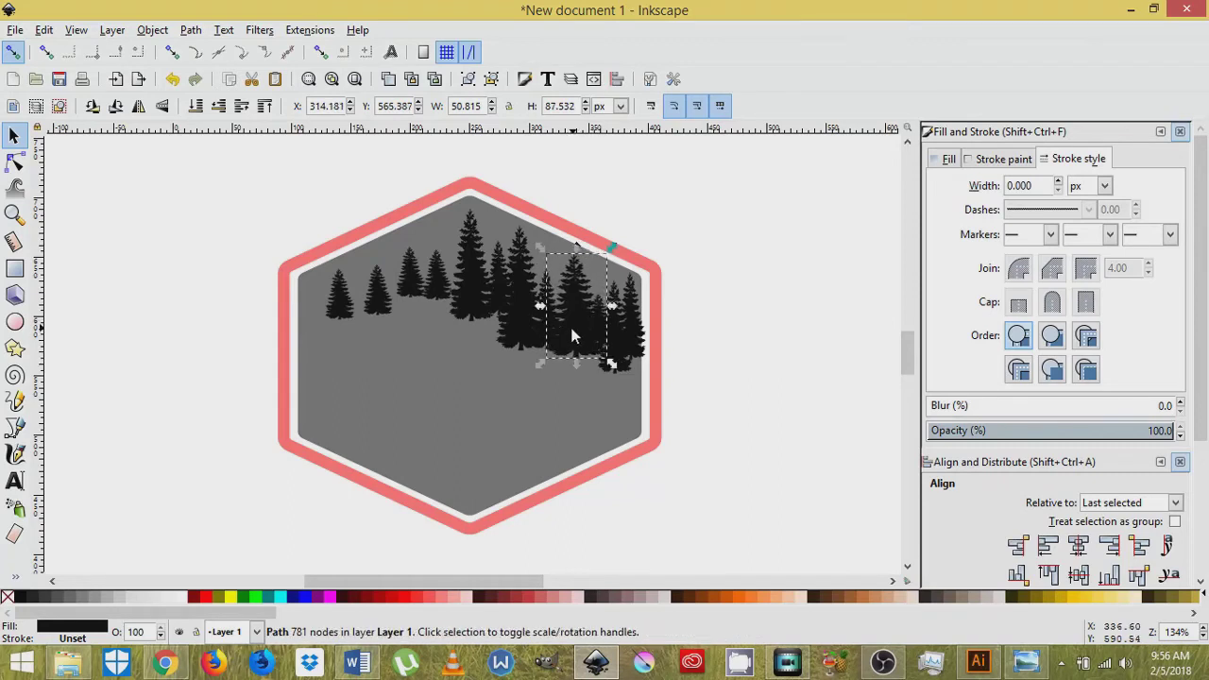
left_click(550, 314)
left_click(551, 315)
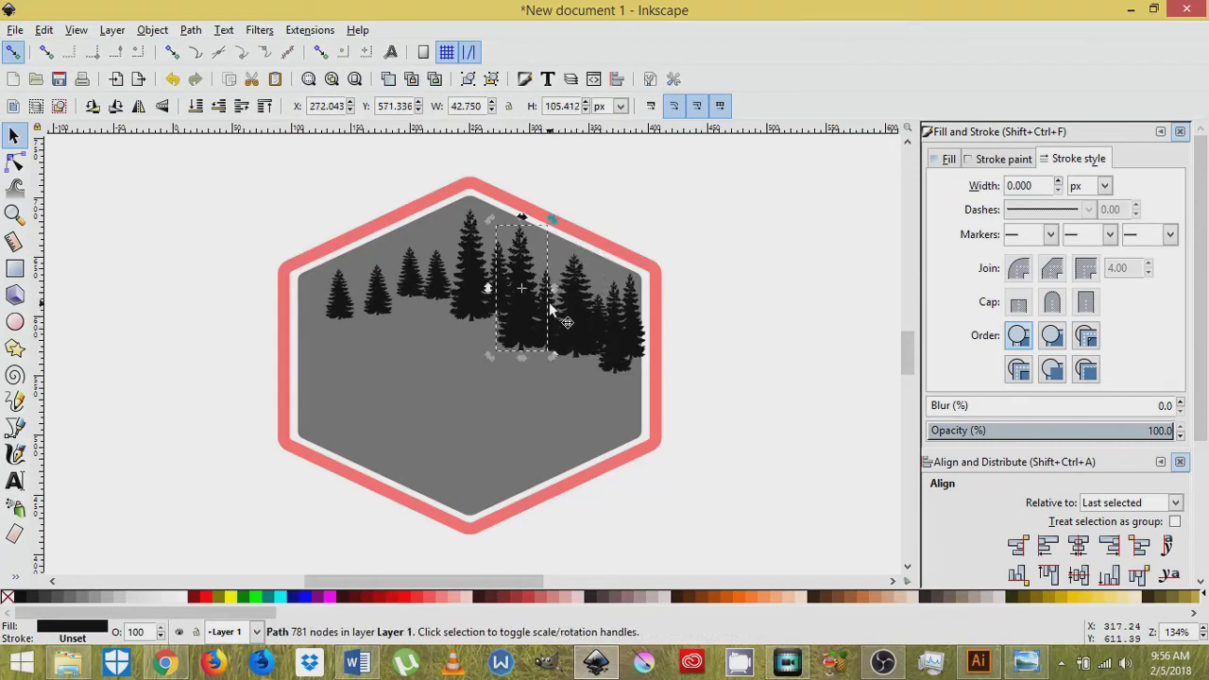
left_click(545, 285)
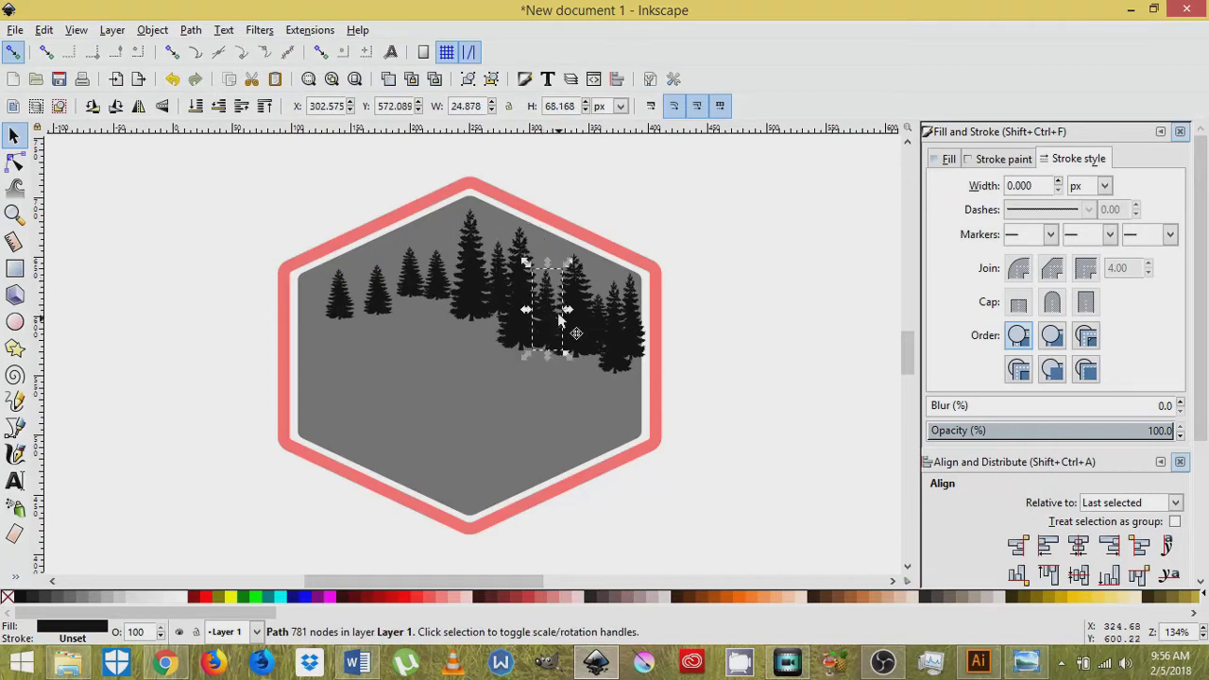
mouse_move(567, 309)
left_mouse_down()
mouse_move(581, 307)
mouse_move(545, 307)
mouse_move(554, 315)
left_mouse_up()
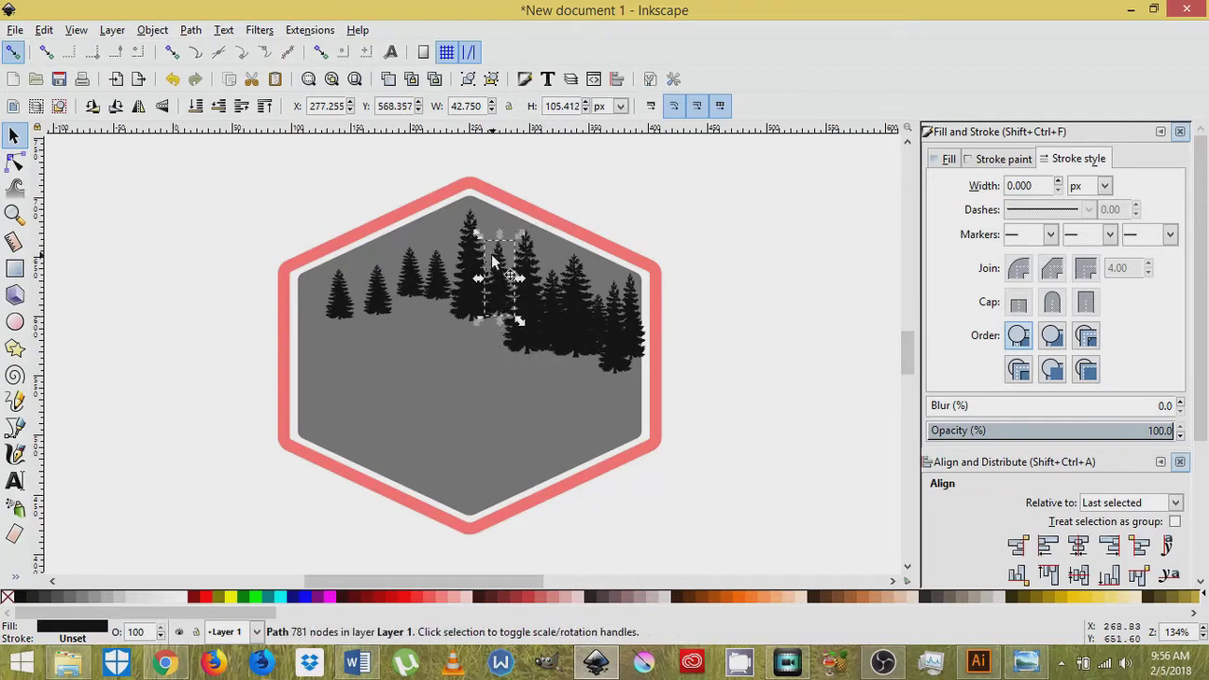
left_click(497, 263)
left_click_drag(499, 265, 510, 282)
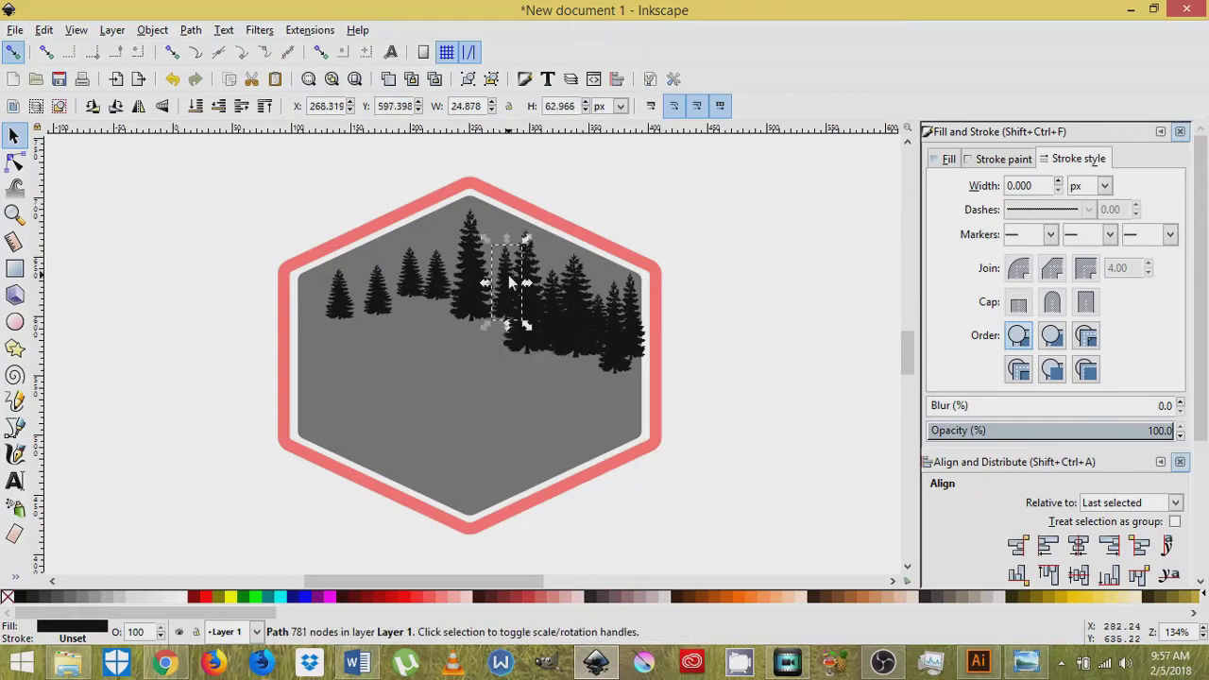
key("ctrl")
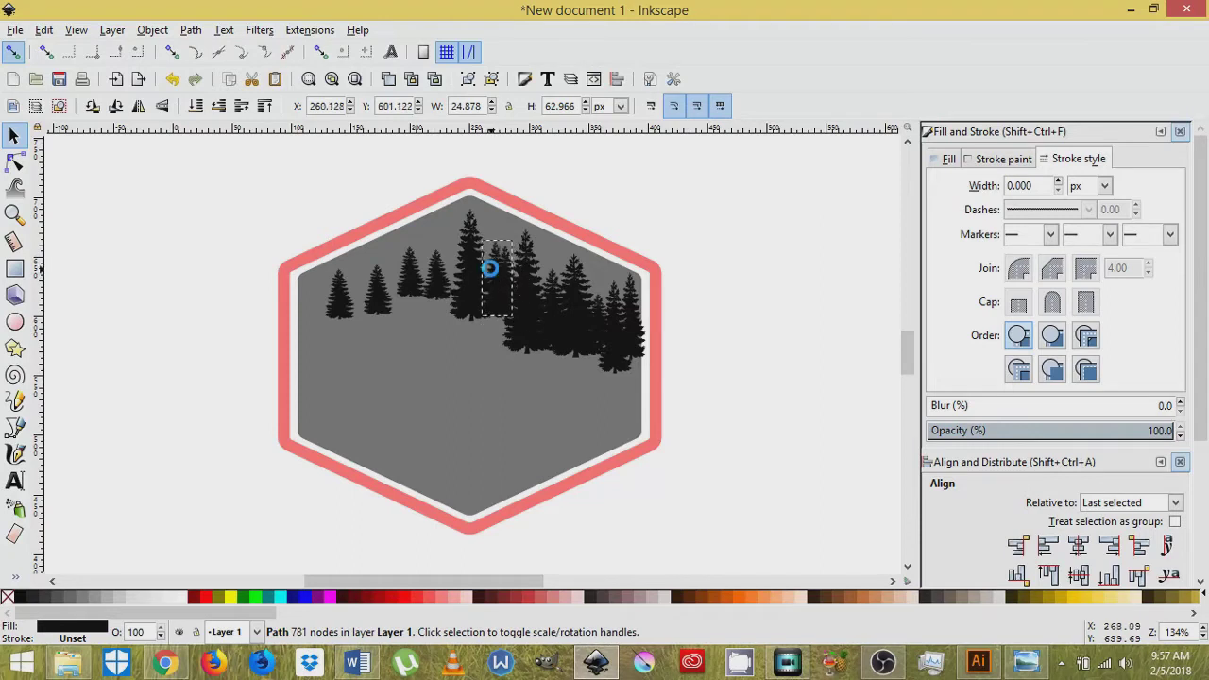
left_click_drag(489, 268, 450, 320)
Move the leftmost small trees right into the group, making one taller and another wider
left_click(447, 279)
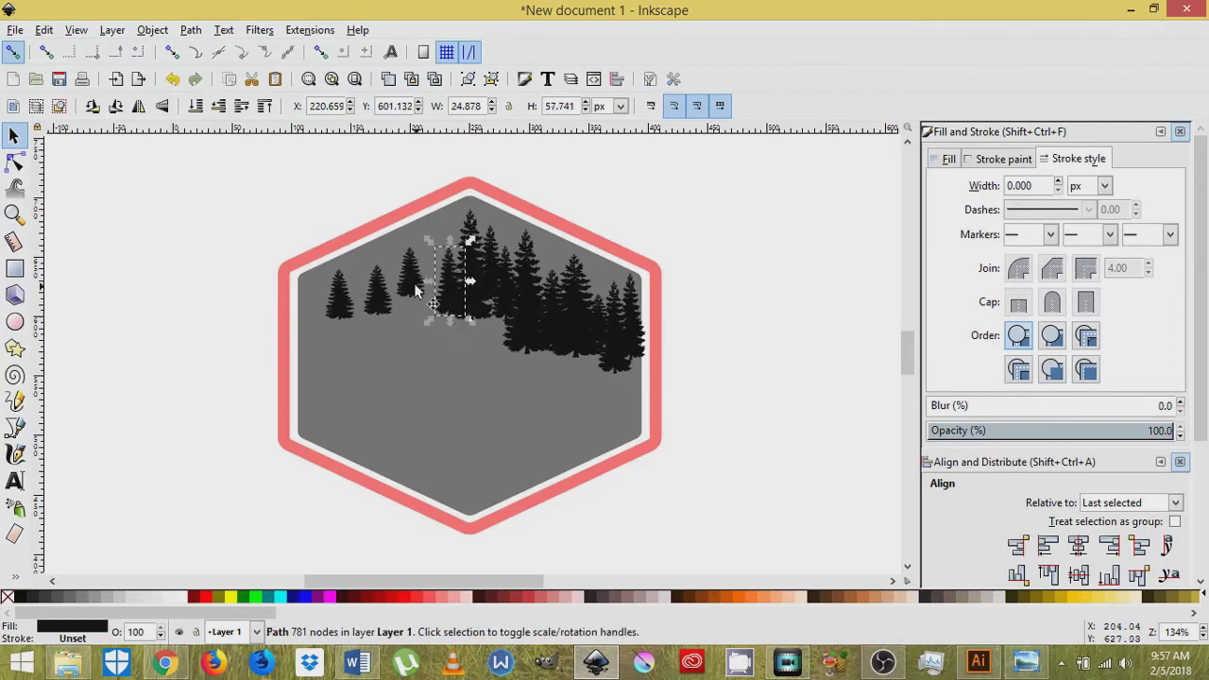
left_click_drag(424, 274, 424, 346)
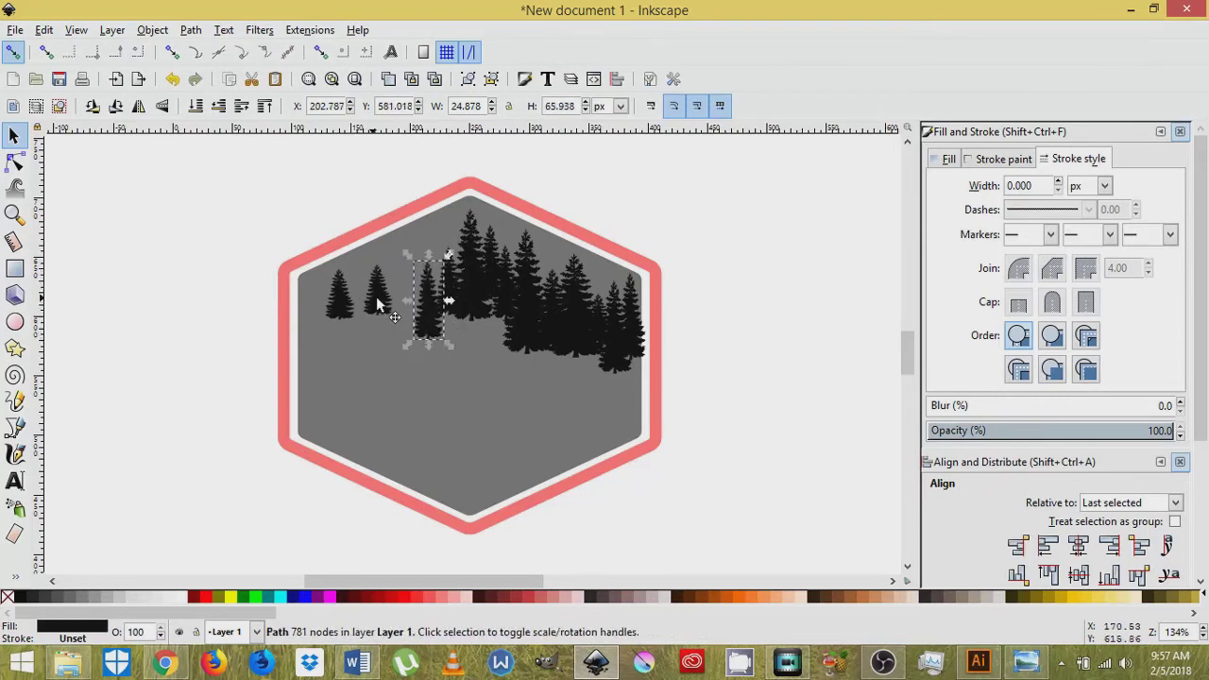
left_click_drag(376, 296, 412, 231)
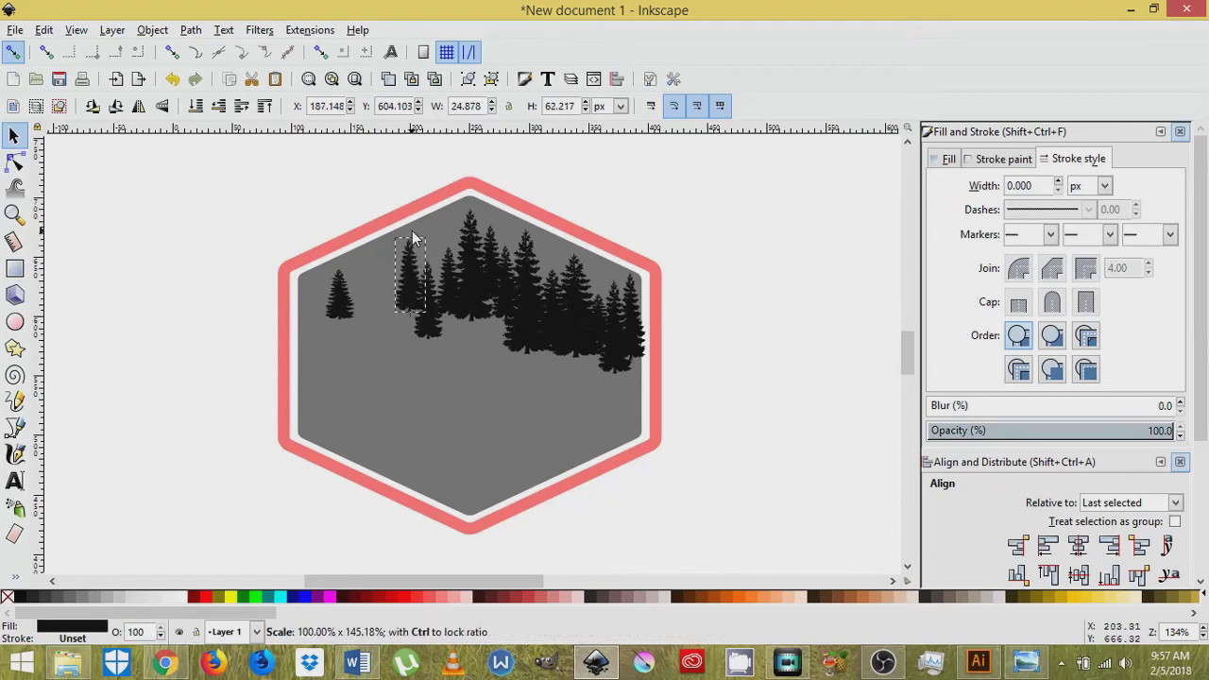
left_click(438, 292)
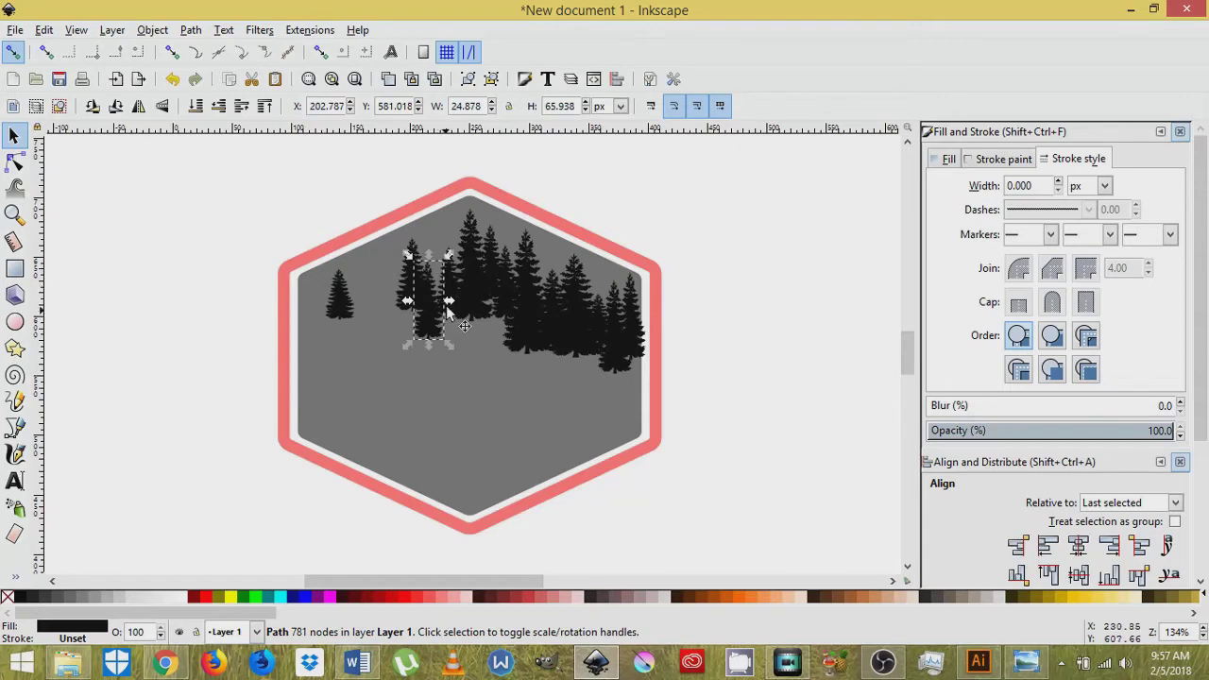
left_click_drag(445, 305, 456, 303)
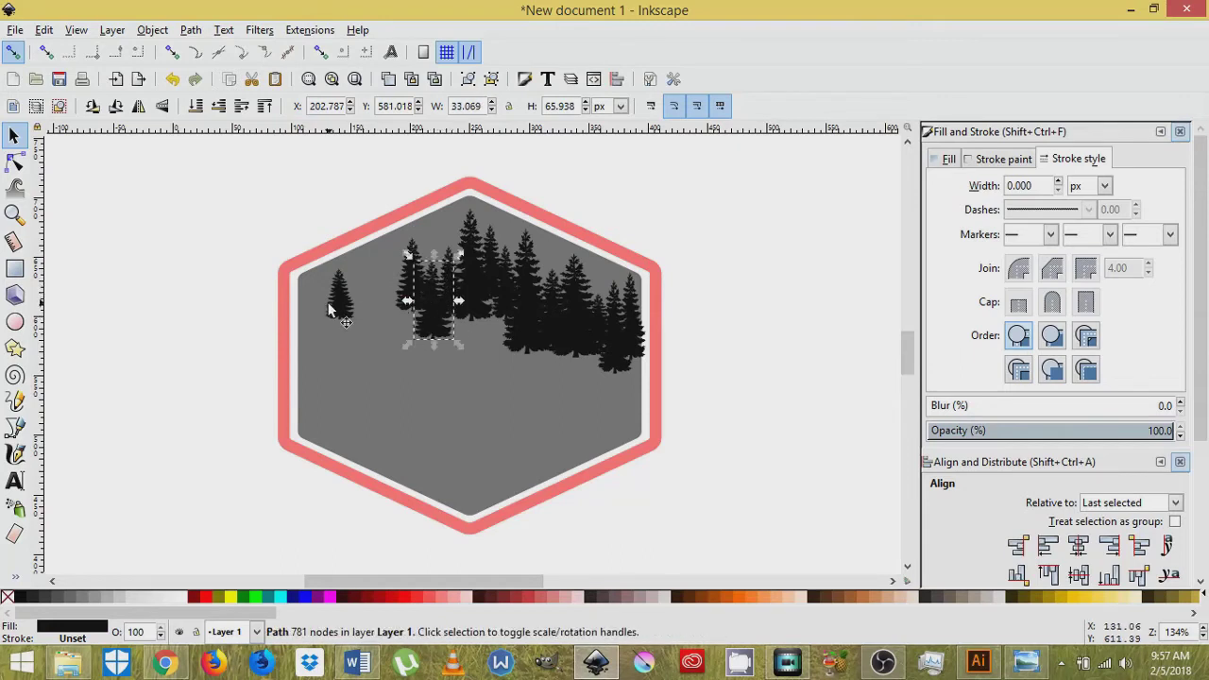
left_click_drag(330, 309, 393, 341)
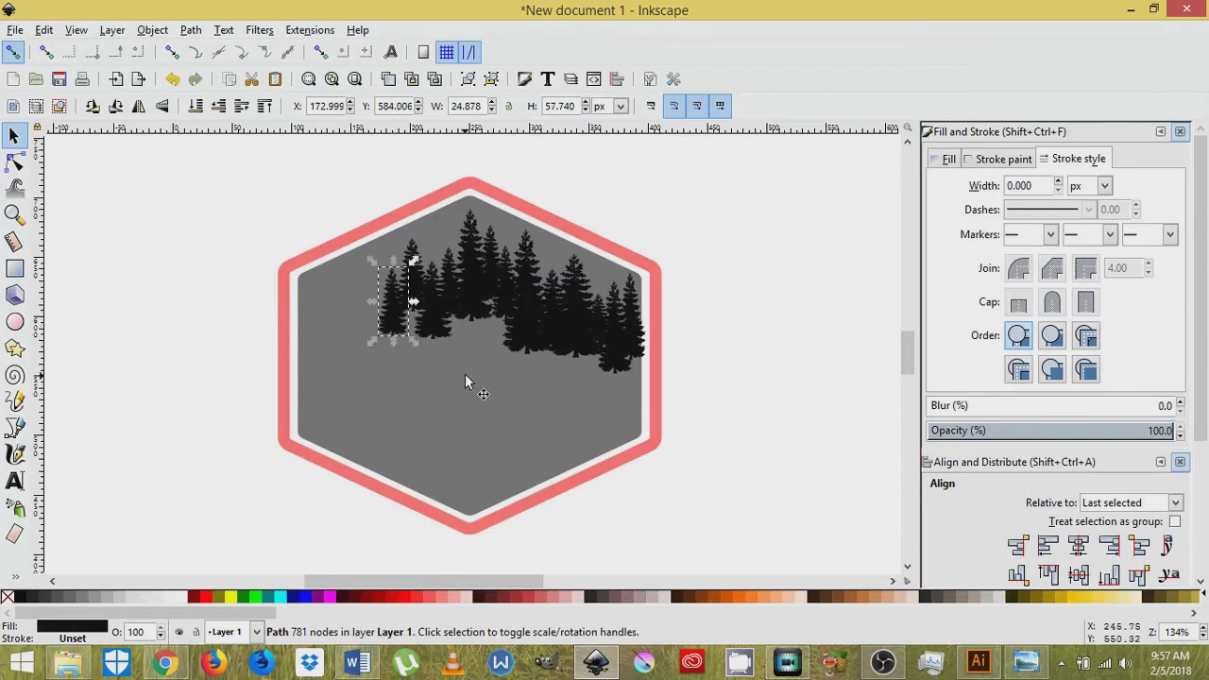
left_click_drag(178, 305, 562, 229)
Move six left trees down-left and stretch one tree downward to fill the corner
left_click_drag(260, 180, 518, 376)
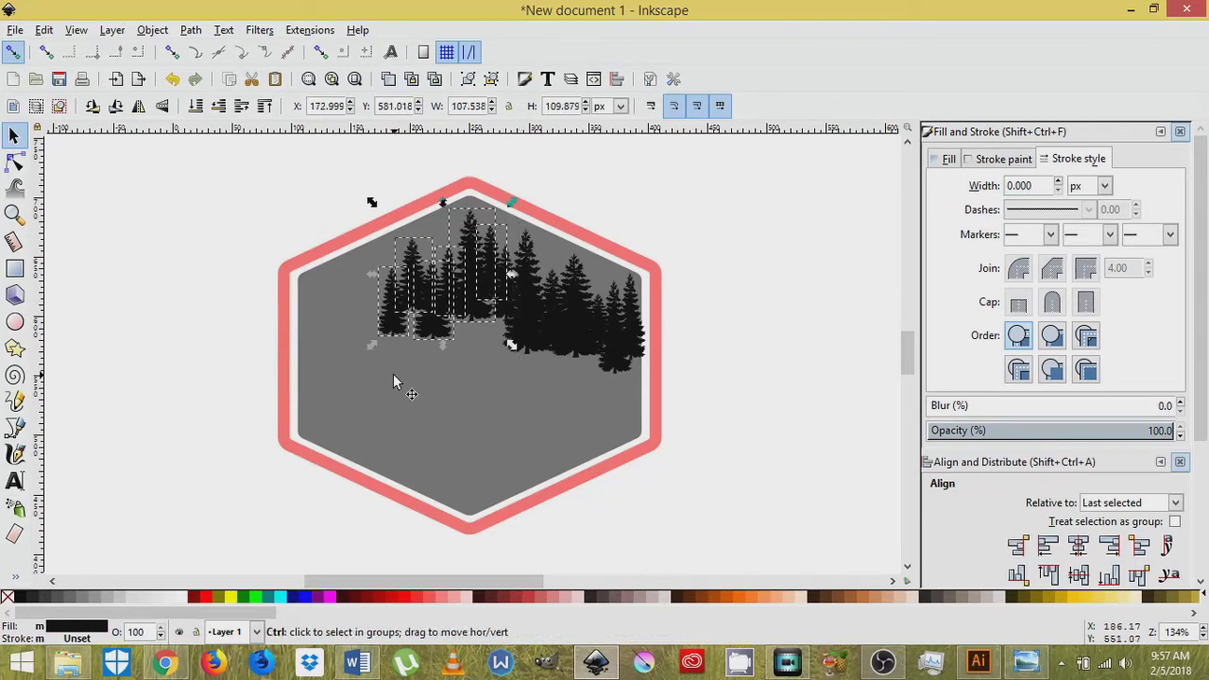
left_click_drag(433, 304, 342, 346)
left_click(351, 210)
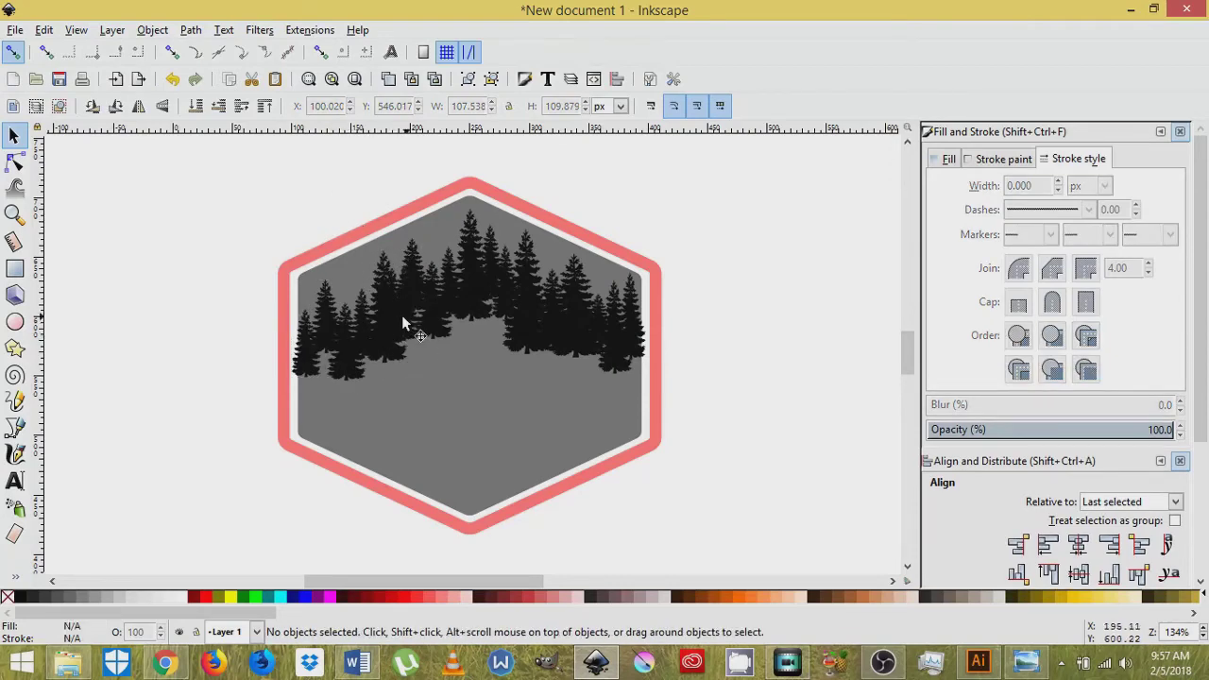
left_click(393, 339)
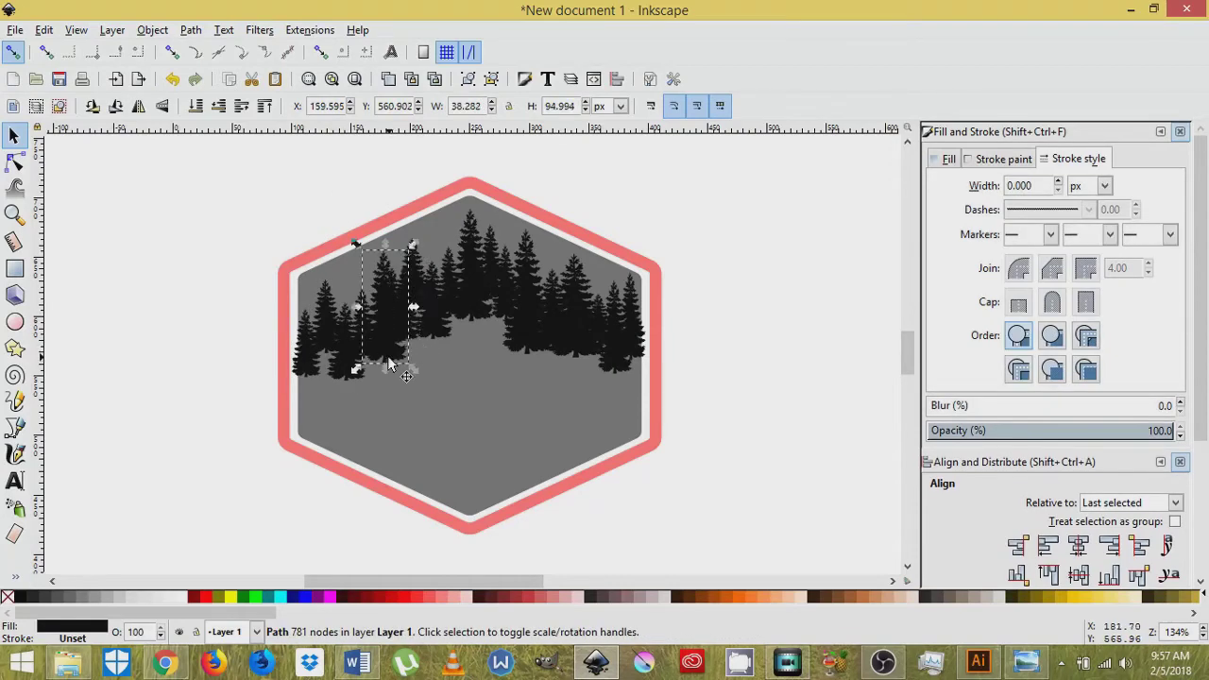
left_click_drag(385, 365, 378, 381)
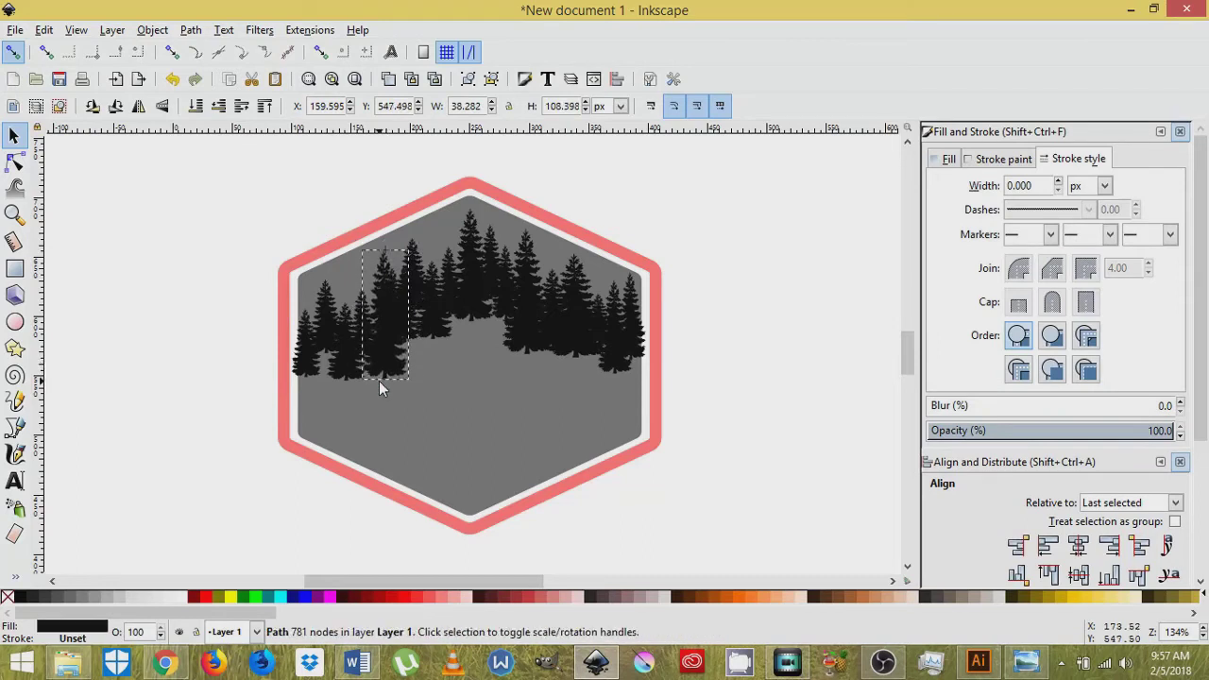
Select a middle tree and compare the drawing against the OUTDOORS badge reference image
left_click(432, 331)
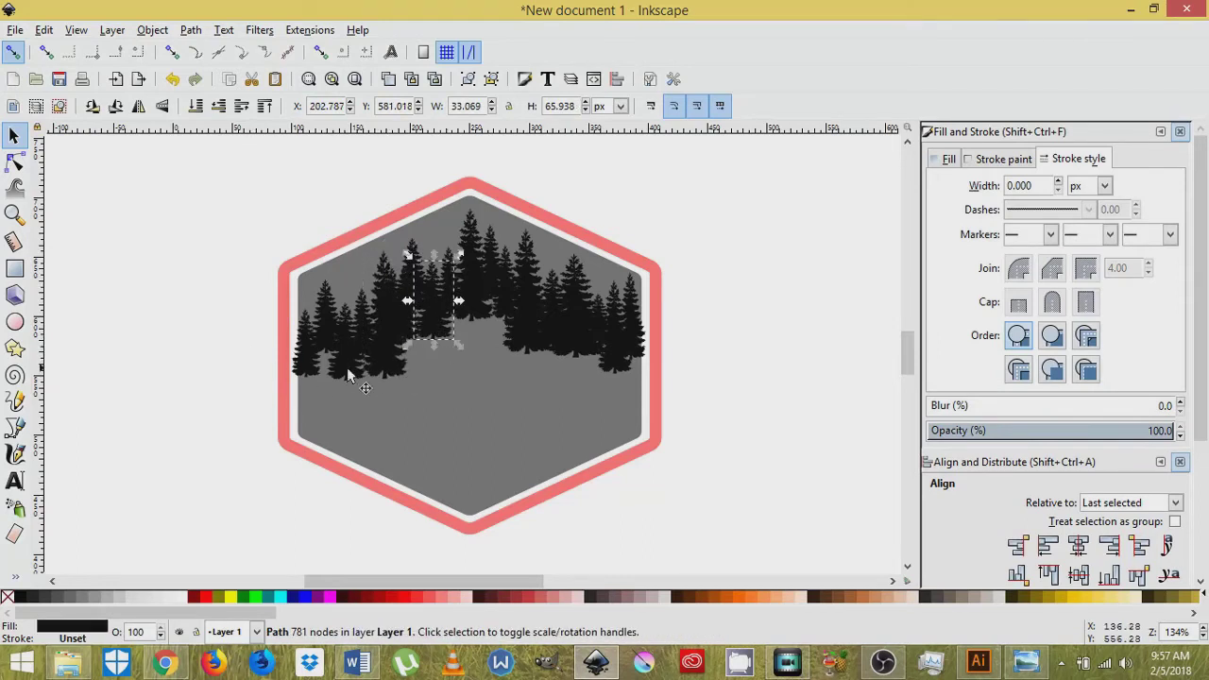
left_click(1025, 664)
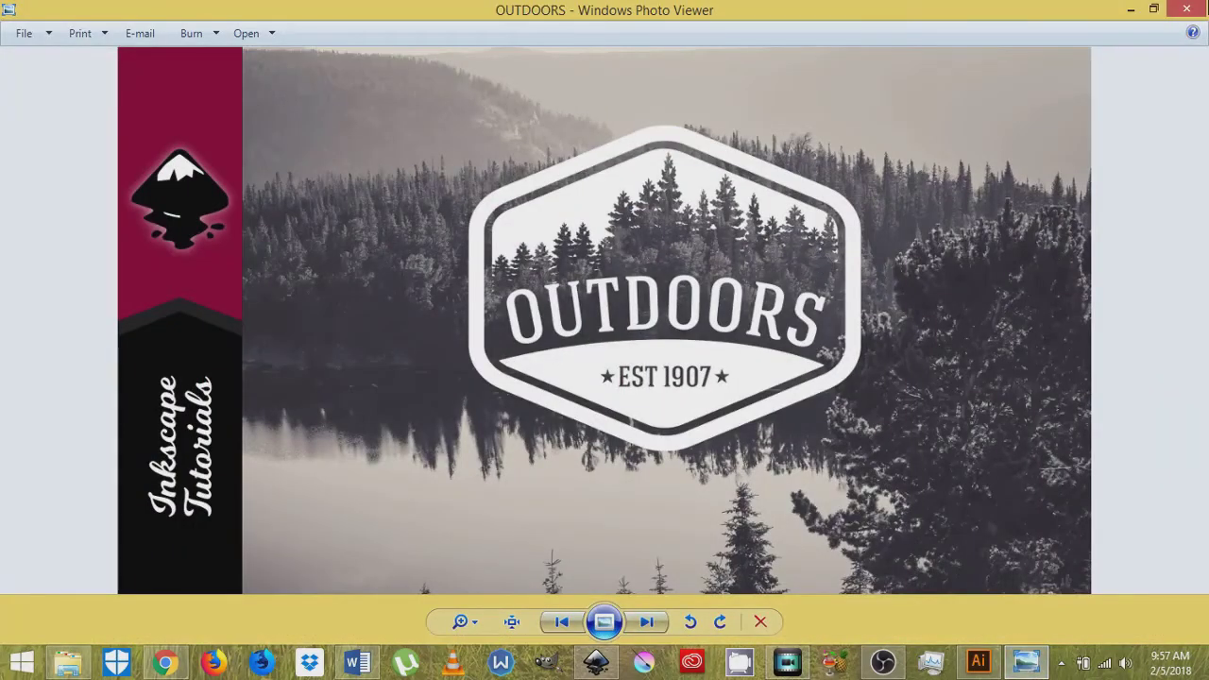
left_click(1124, 8)
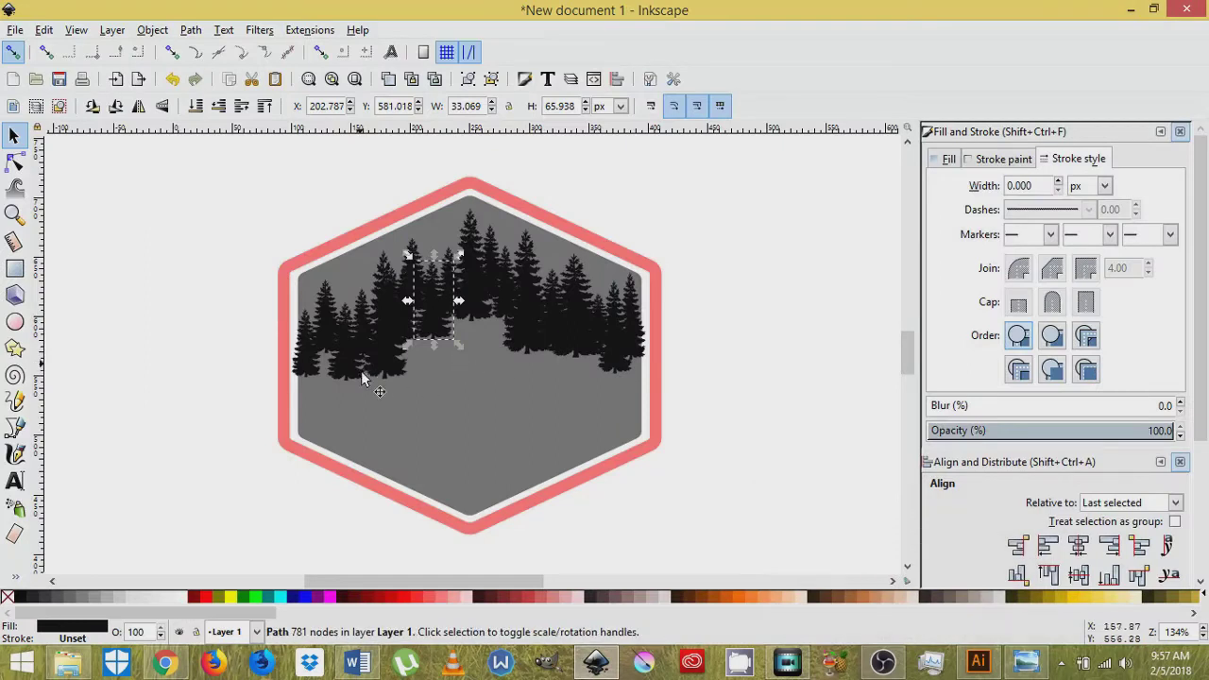
Squash the left-edge tree shorter and stretch a narrow neighbouring tree downward
left_click(305, 373)
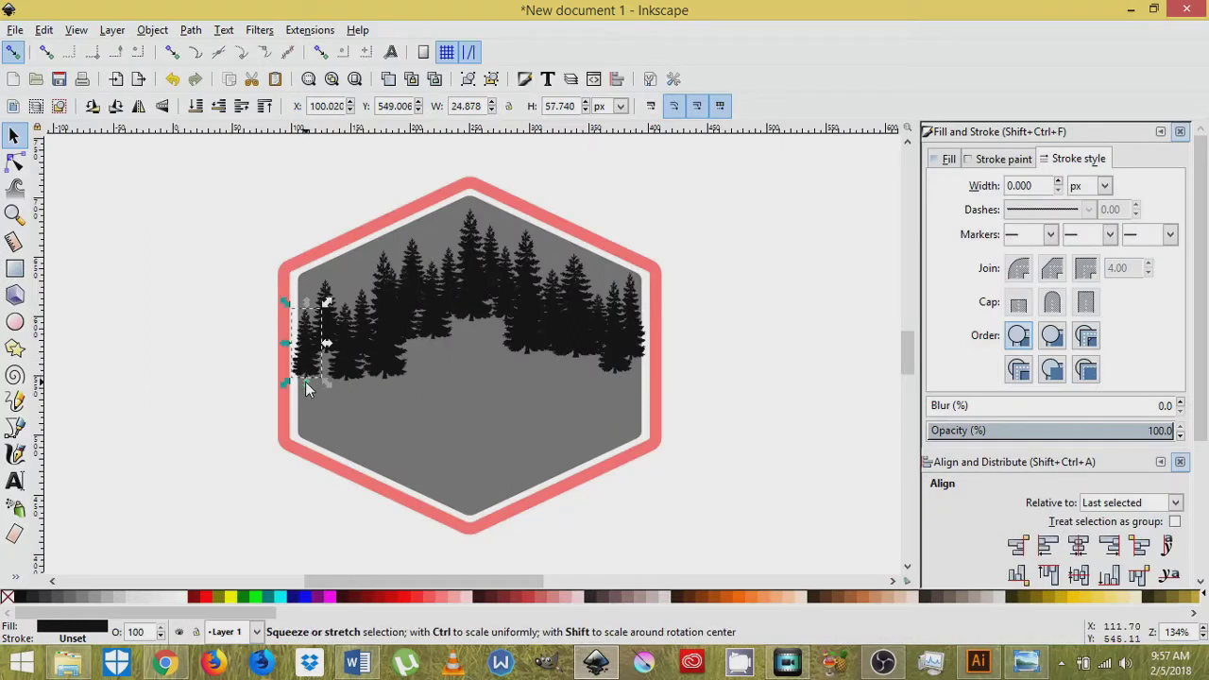
left_click_drag(305, 381, 382, 369)
left_click(348, 369)
left_click(385, 371)
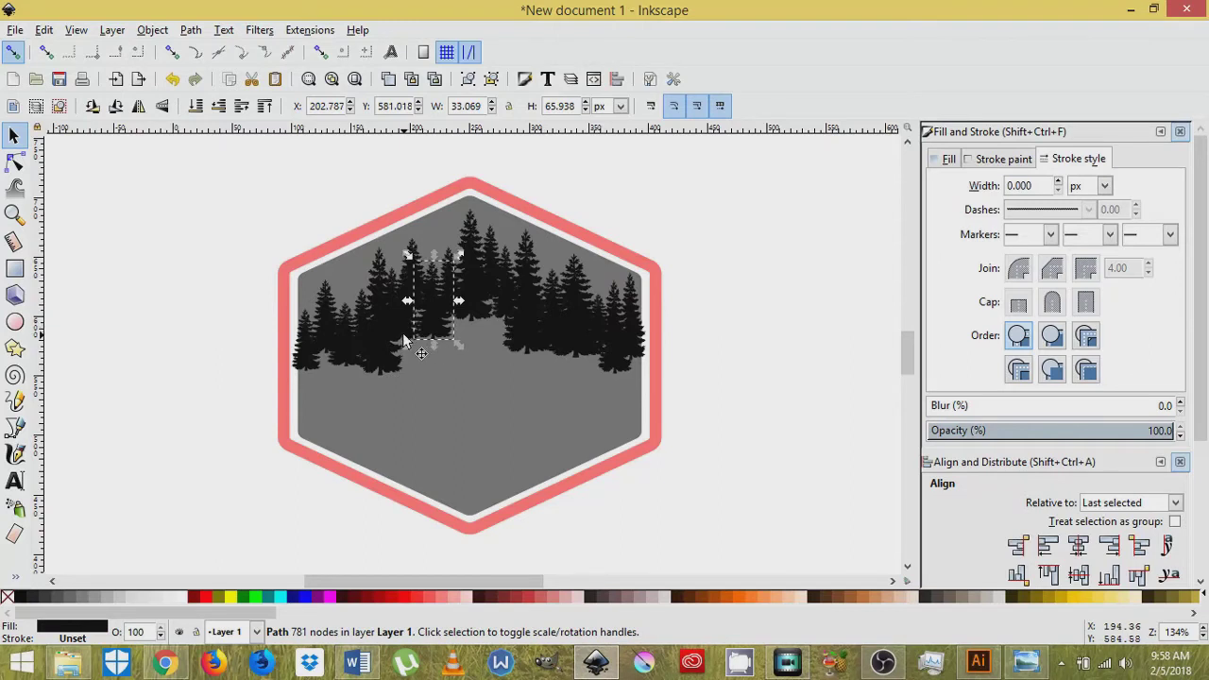
left_click(402, 333)
left_click_drag(404, 346, 402, 369)
left_click(413, 288)
Stretch a wider tree and its neighbour taller, then select the tall middle tree
left_click(416, 276)
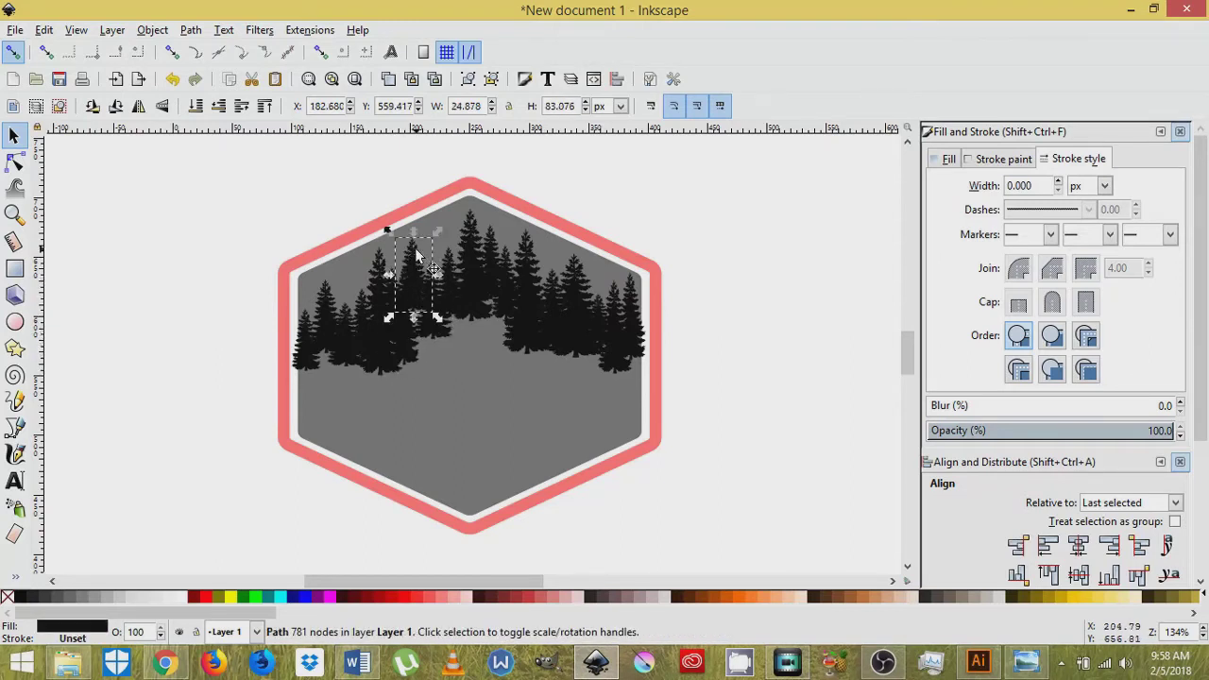
left_click_drag(414, 338, 431, 377)
left_click(441, 328)
left_click(440, 330)
left_click(439, 361)
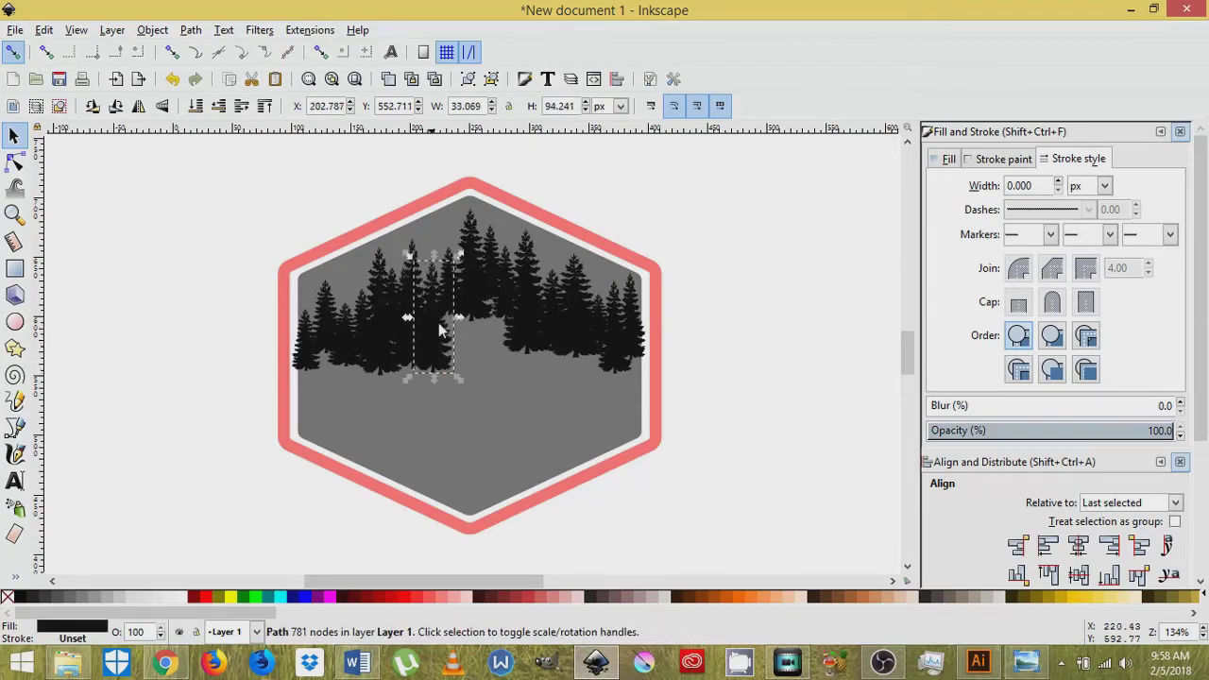
left_click(461, 305)
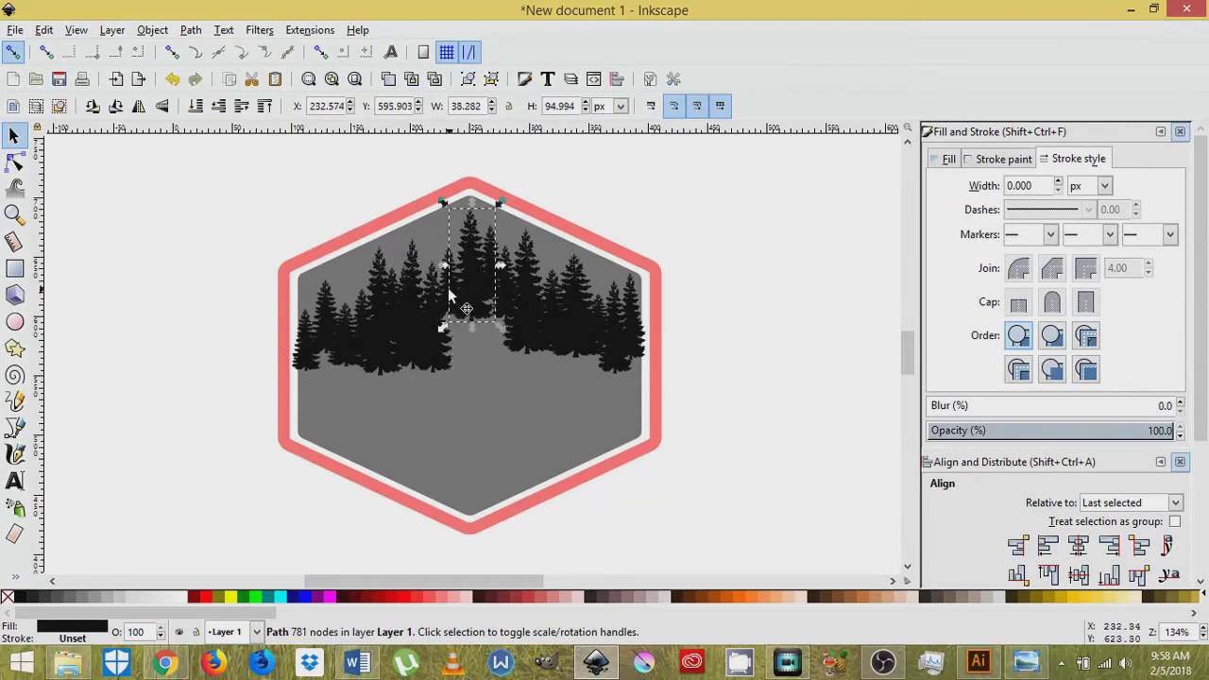
left_click(450, 294)
Stretch eleven trees taller, then the six right-hand trees, and shorten one tree slightly
left_click_drag(397, 168, 665, 388)
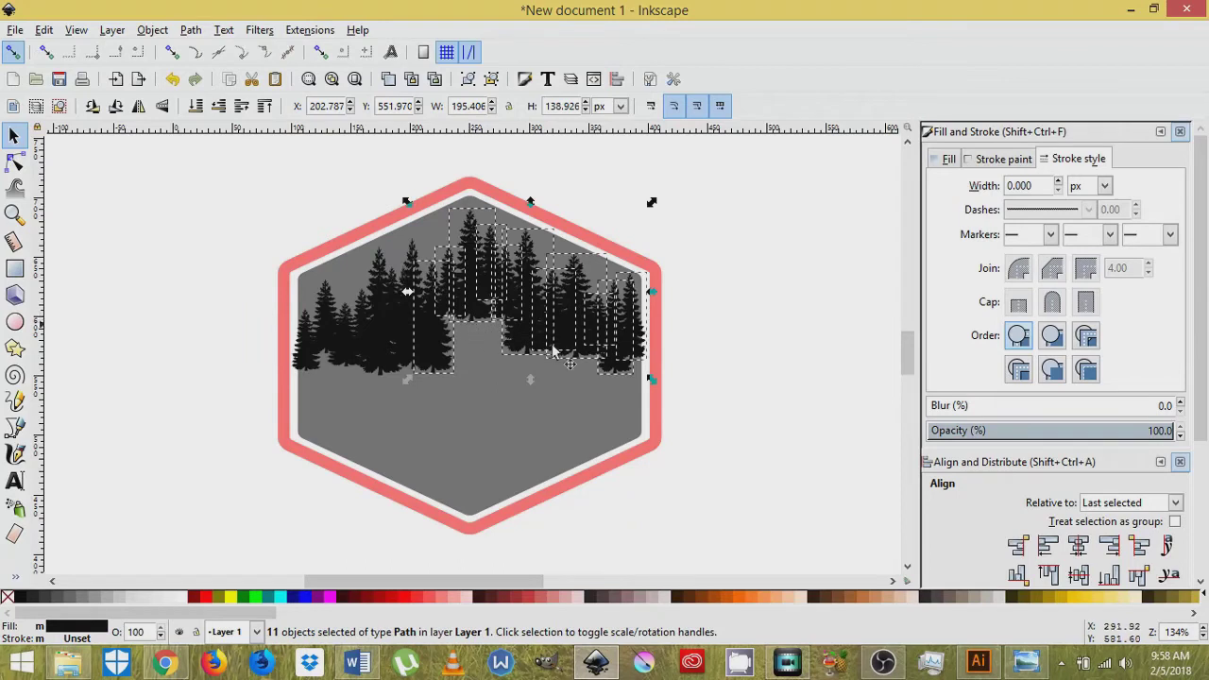
left_click(554, 352)
left_click_drag(531, 380, 657, 378)
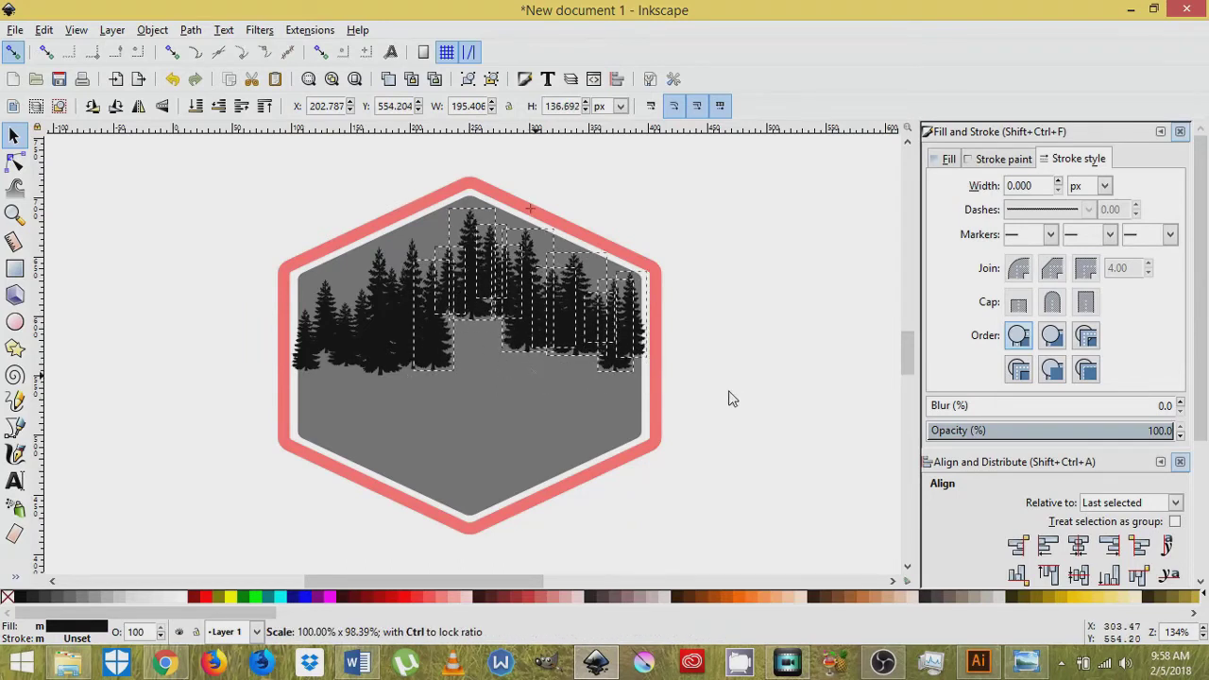
left_click_drag(732, 398, 727, 402)
left_click_drag(723, 408, 493, 204)
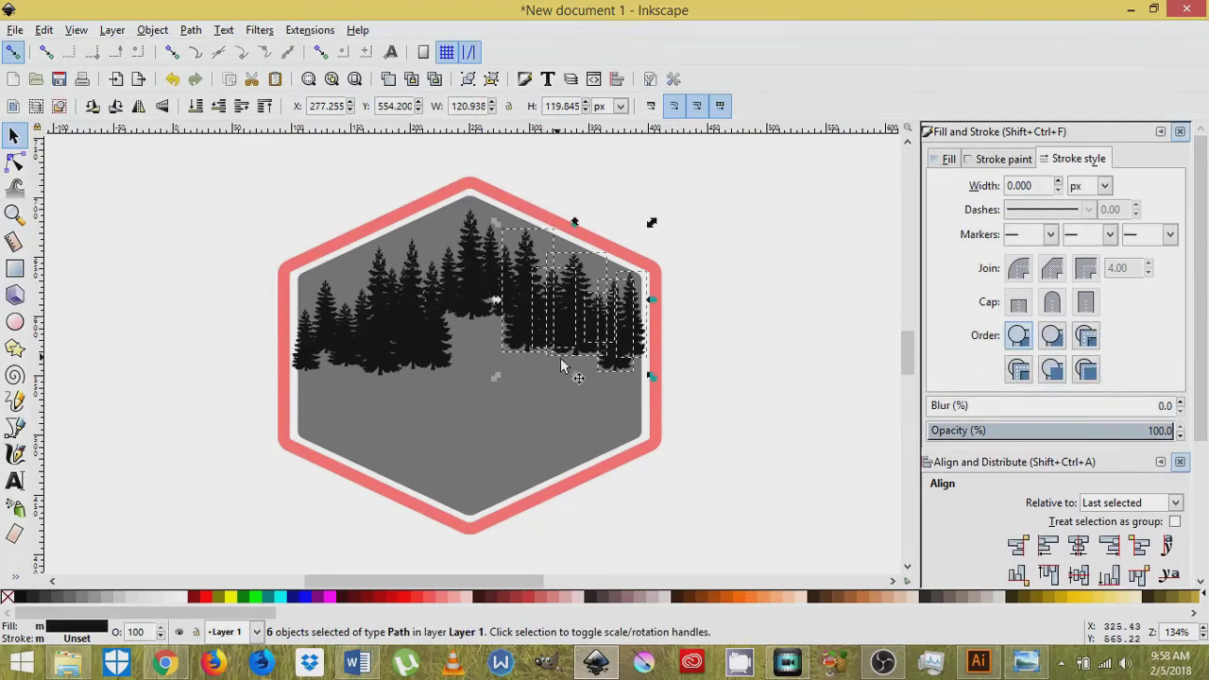
left_click_drag(572, 374, 572, 385)
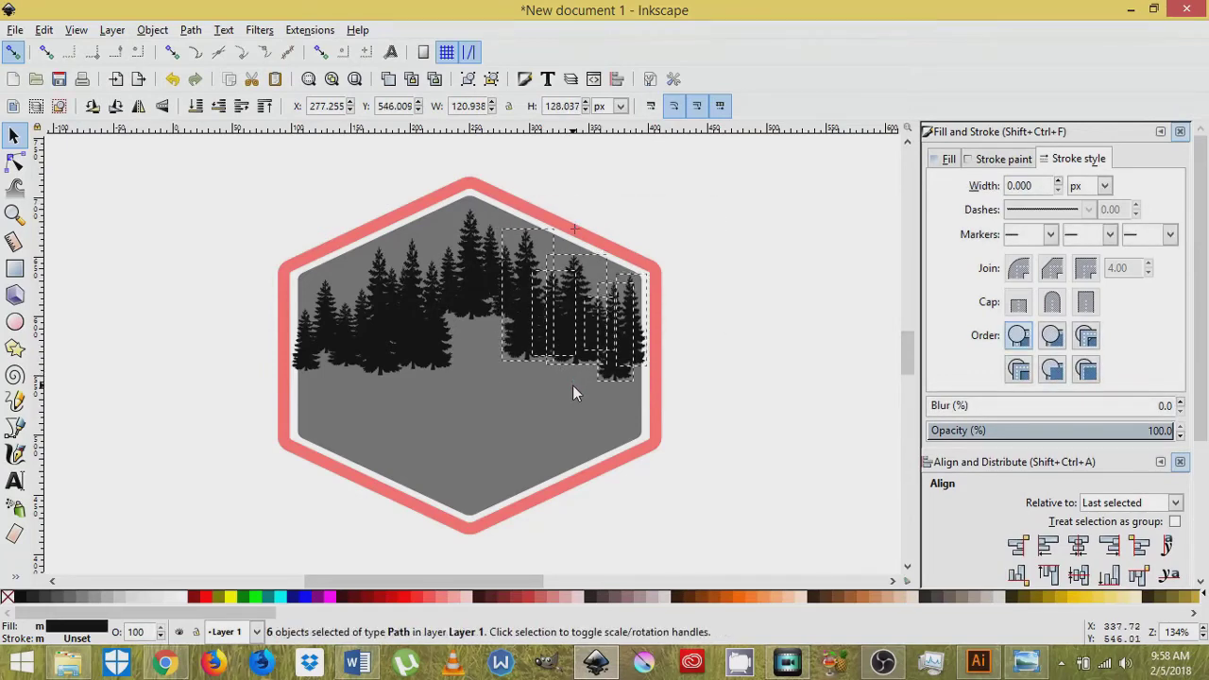
left_click(738, 427)
left_click(627, 376)
left_click_drag(623, 393, 613, 378)
Stretch the middle trees taller and check the selection of all 19 trees
left_click_drag(404, 179, 552, 348)
left_click_drag(475, 328, 478, 376)
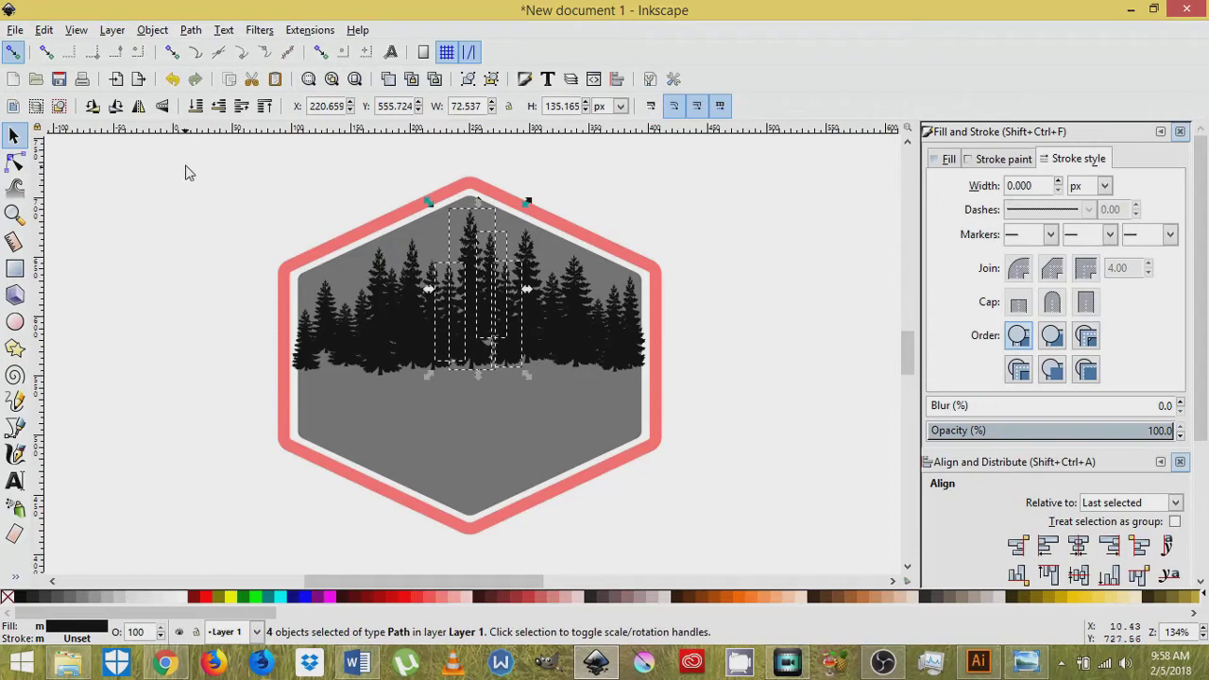
left_click_drag(185, 172, 758, 421)
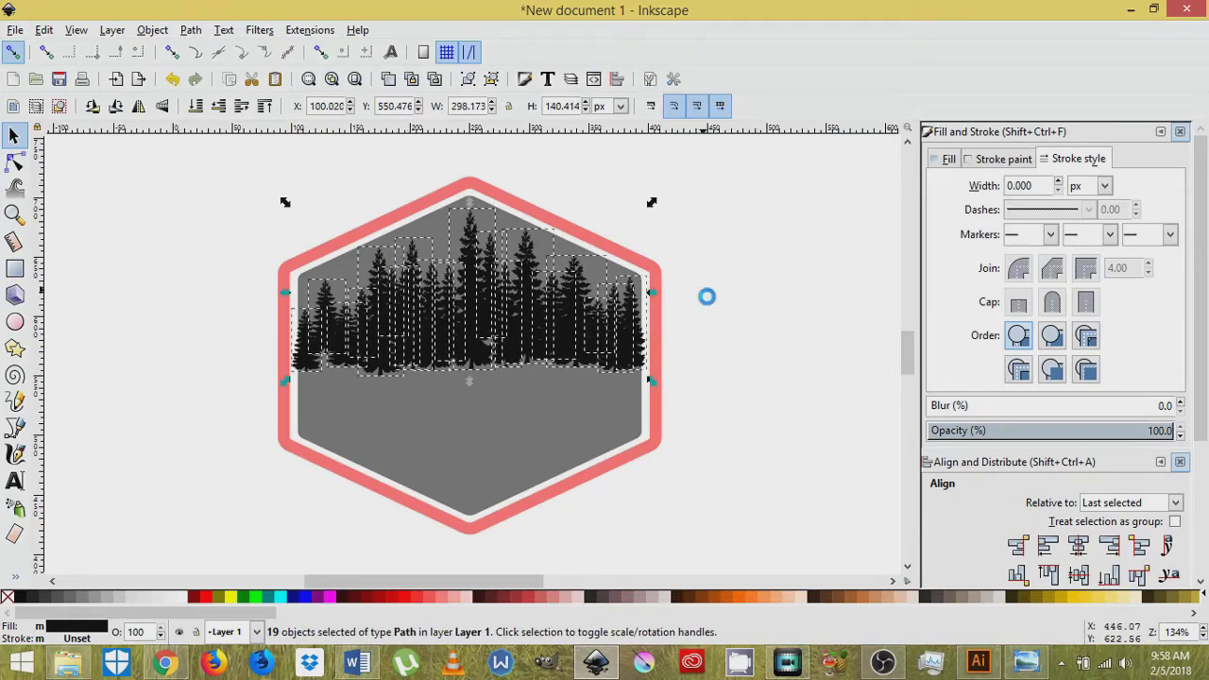
left_click(706, 297)
Shorten a single tree slightly and pick neighbouring trees for adjustment
left_click(382, 276)
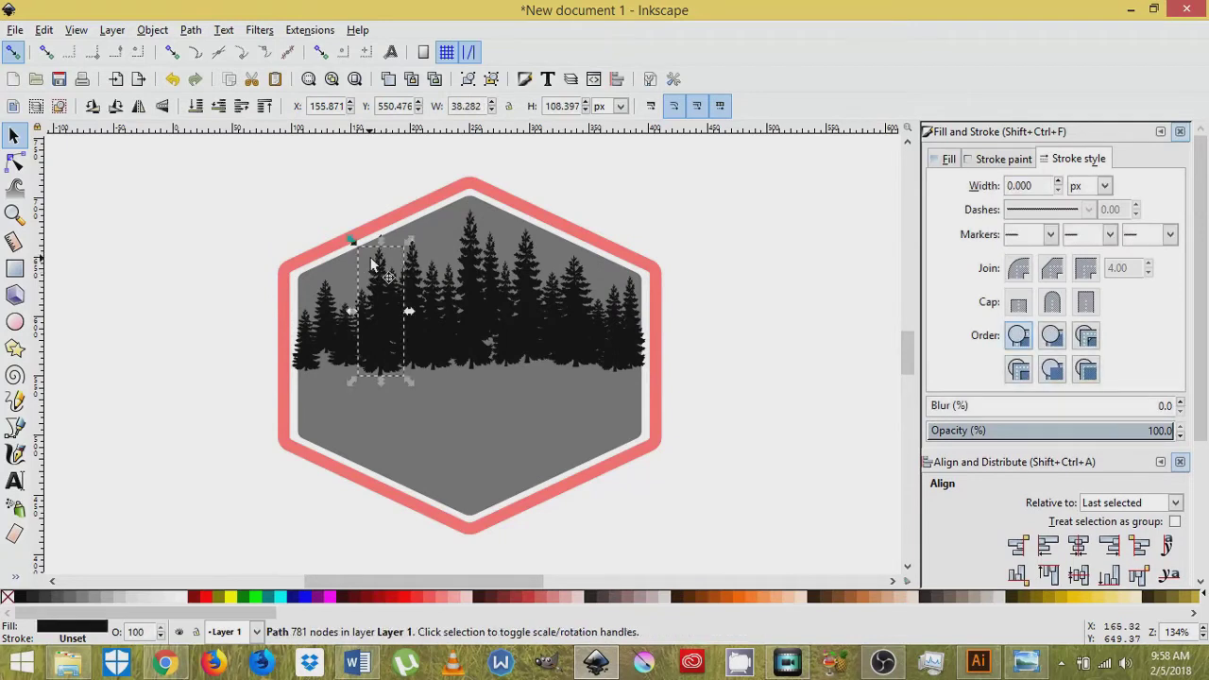
left_click_drag(378, 248, 434, 238)
left_click(343, 202)
left_click(412, 257)
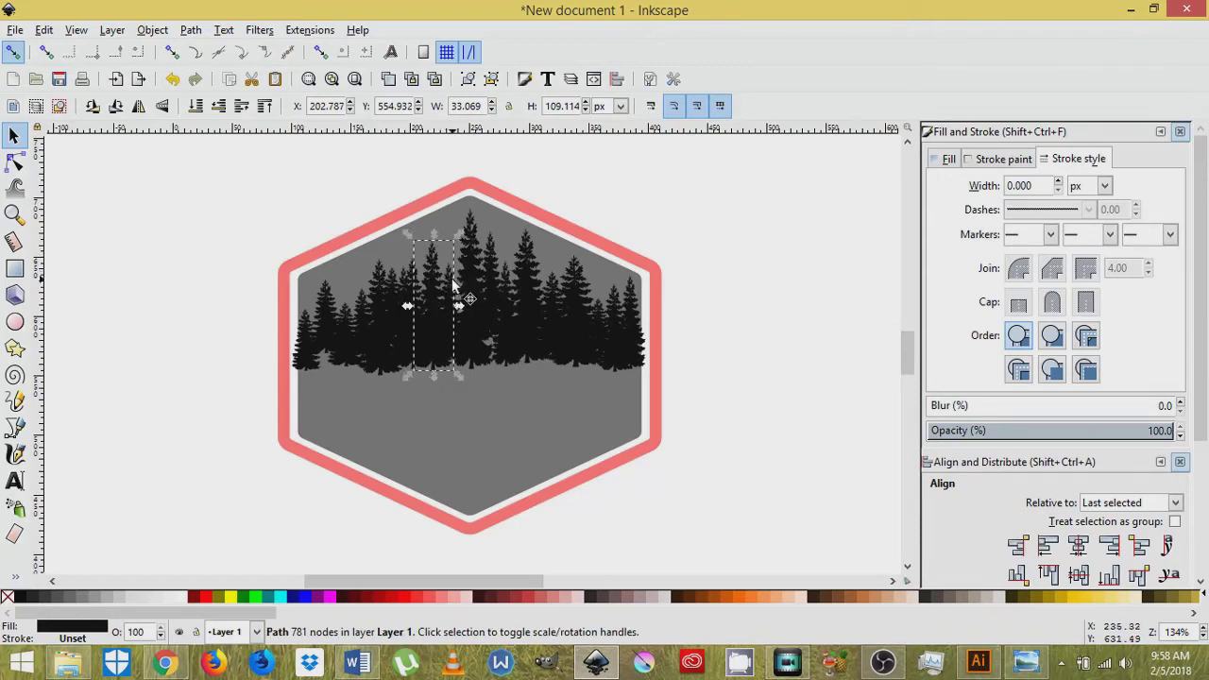
left_click(450, 283)
left_click(452, 285)
key("Escape")
Zoom in and make a narrow tree taller and wider on both sides
left_click(447, 273)
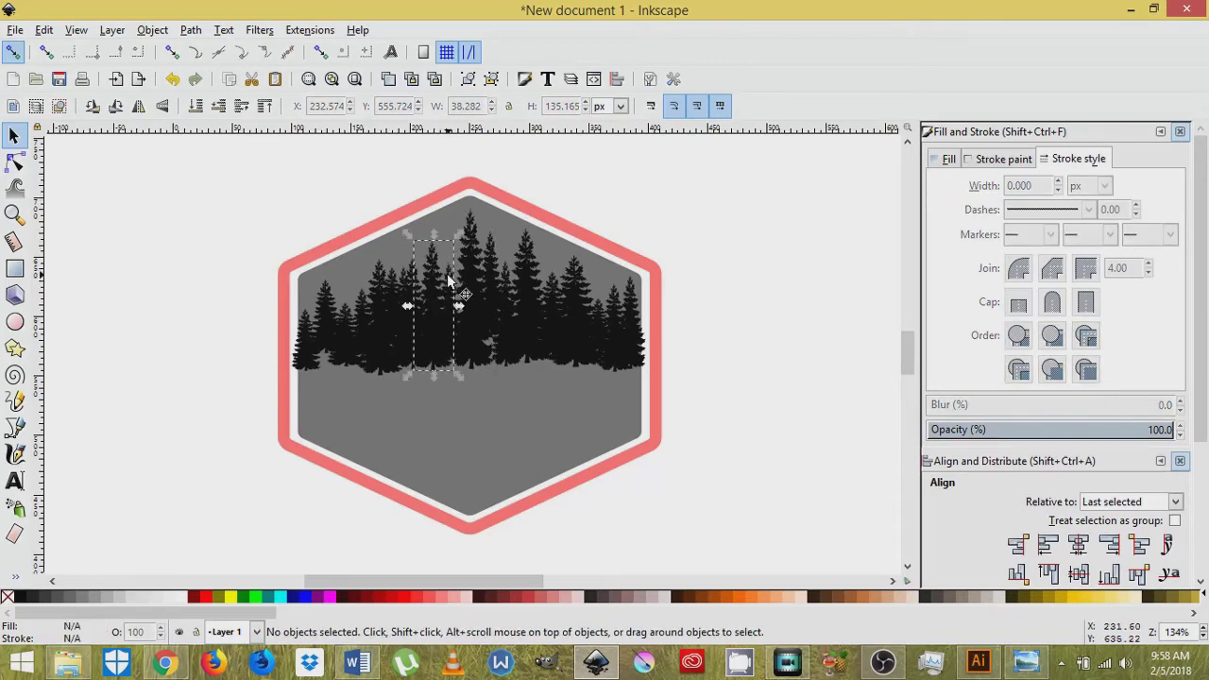
key("plus")
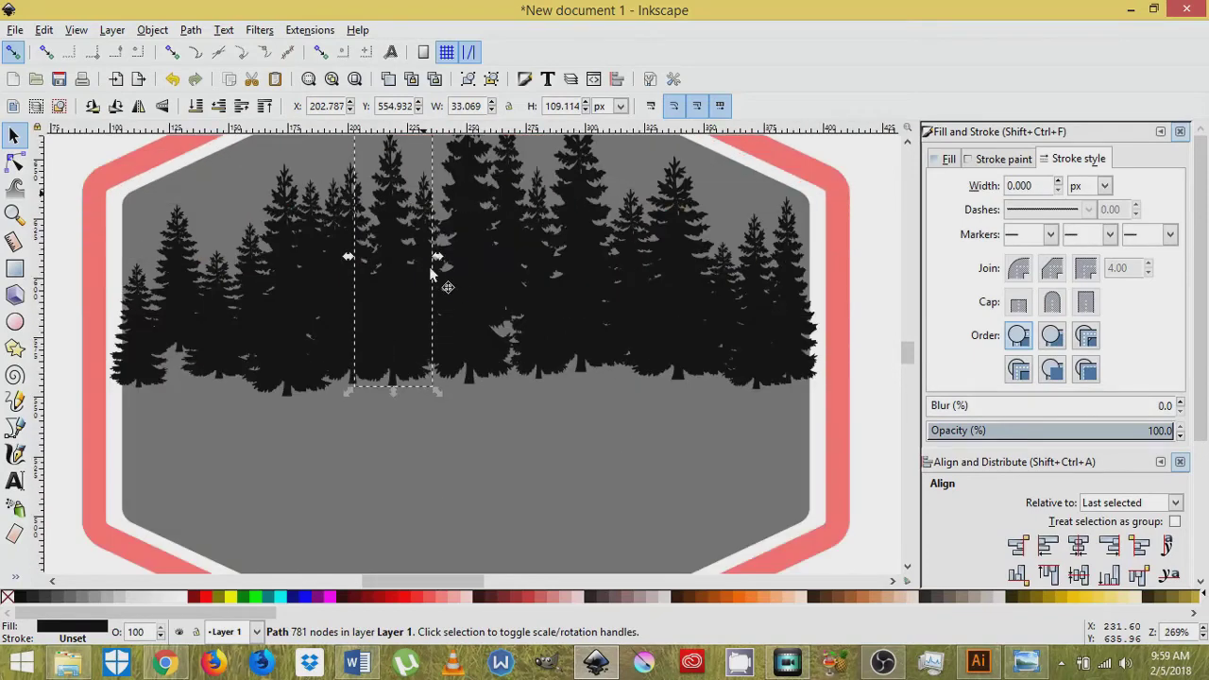
scroll(463, 243, "up", 5)
left_click(432, 414)
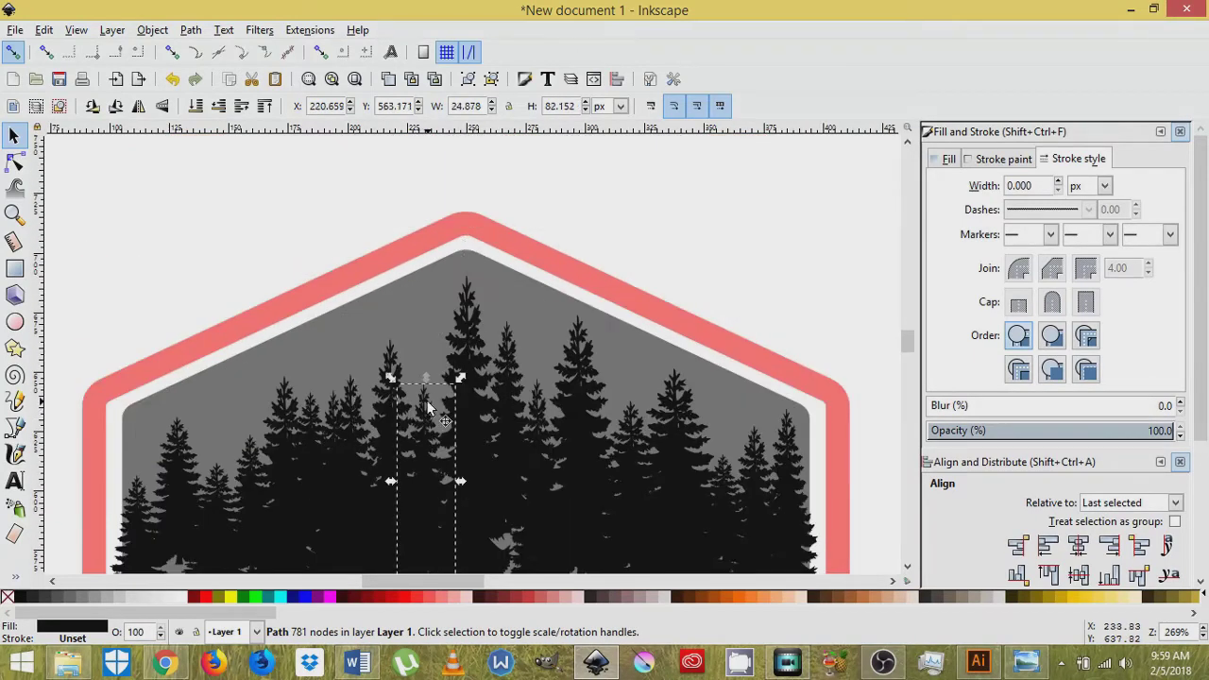
left_click_drag(425, 382, 422, 328)
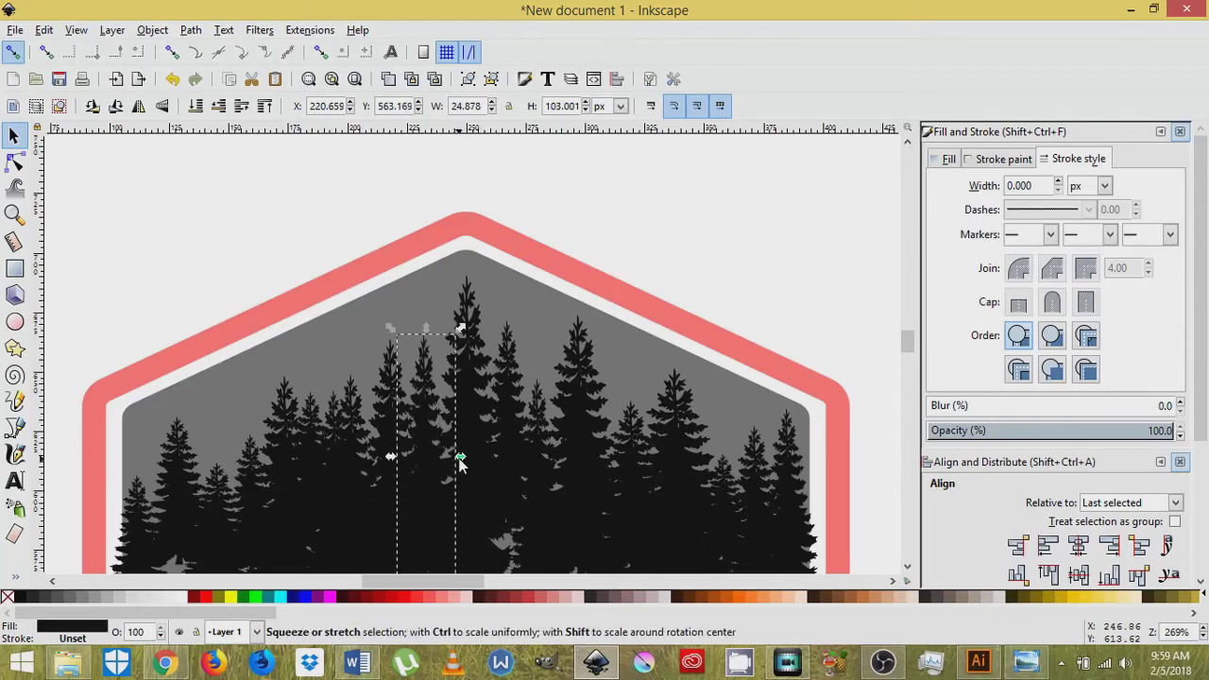
left_click_drag(459, 456, 486, 457)
left_click_drag(392, 457, 376, 461)
scroll(489, 404, "down", 5)
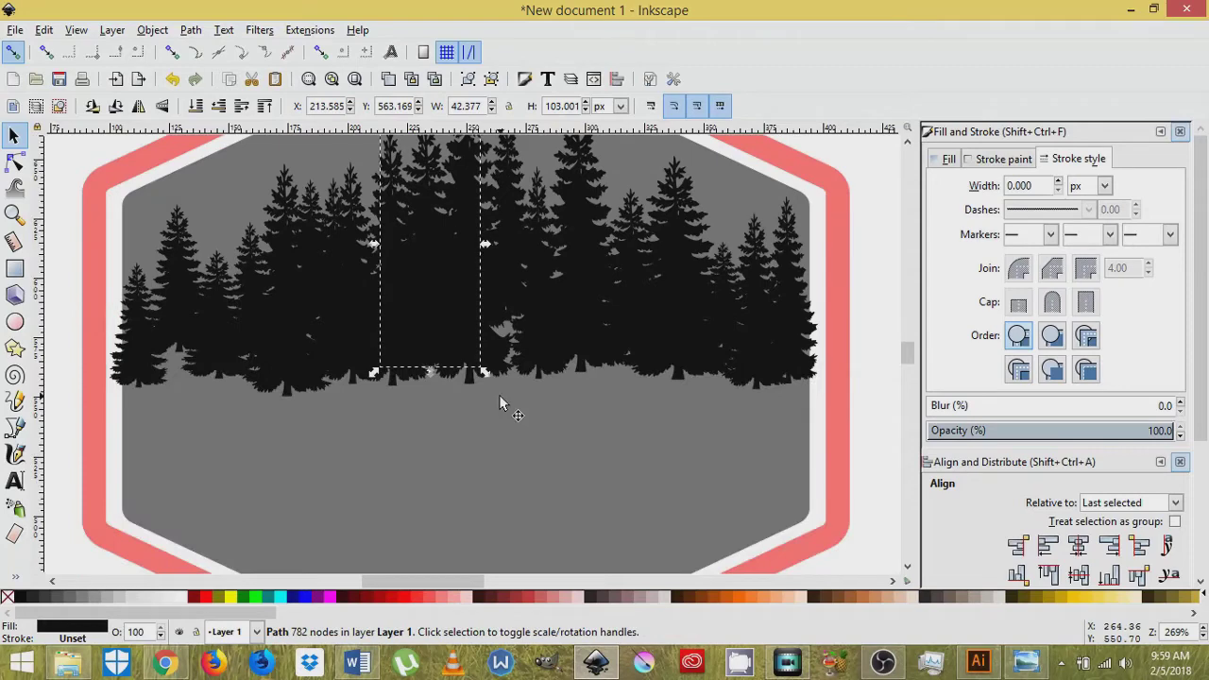
scroll(498, 394, "up", 2)
Widen three more trees in the middle and right of the forest
left_click(494, 422)
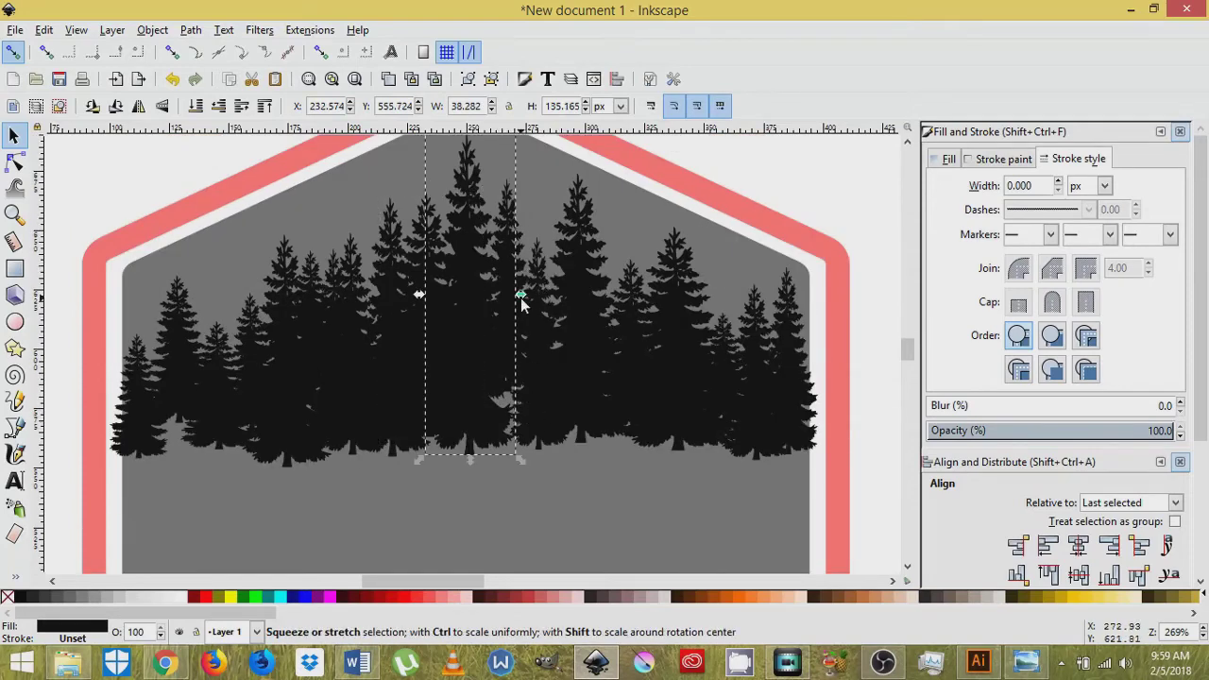
left_click_drag(519, 297, 529, 297)
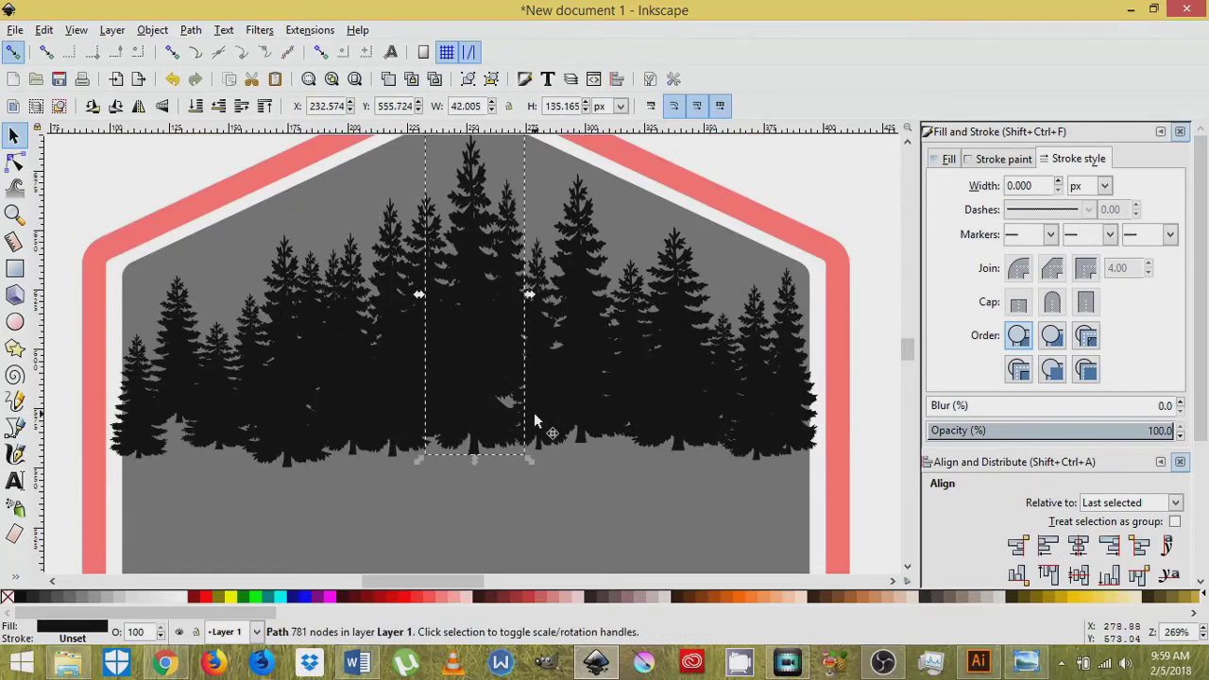
left_click(536, 420)
left_click_drag(504, 343, 480, 350)
left_click_drag(575, 347, 583, 348)
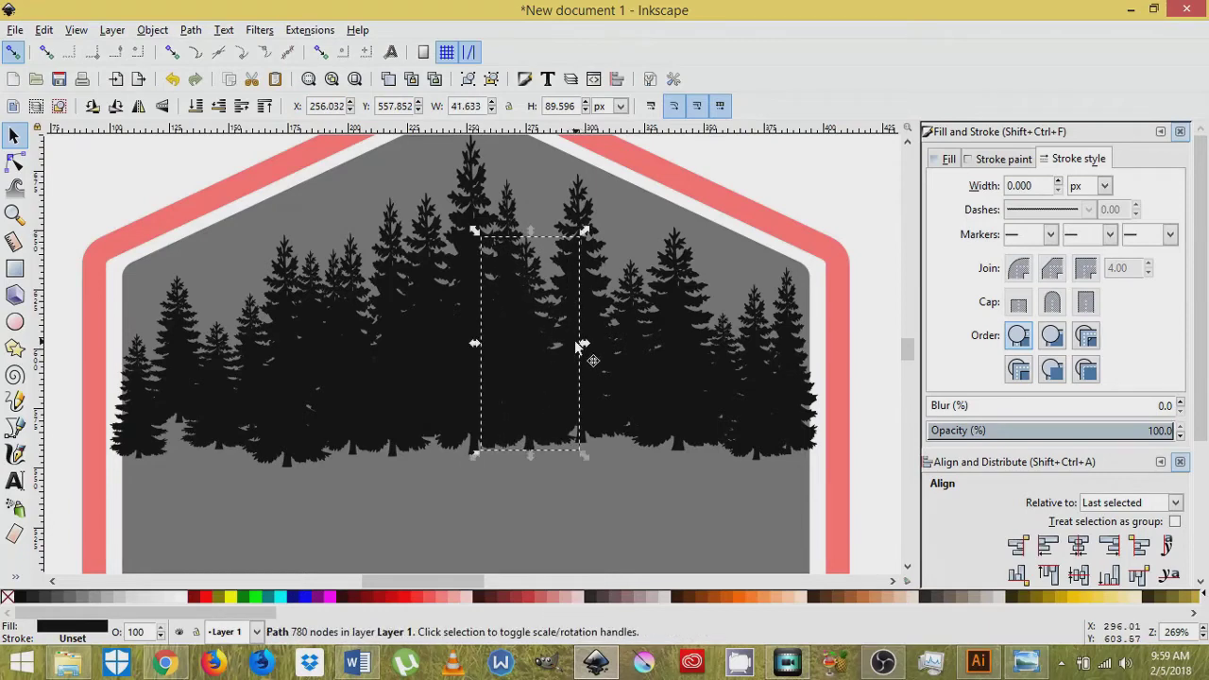
left_click(645, 431)
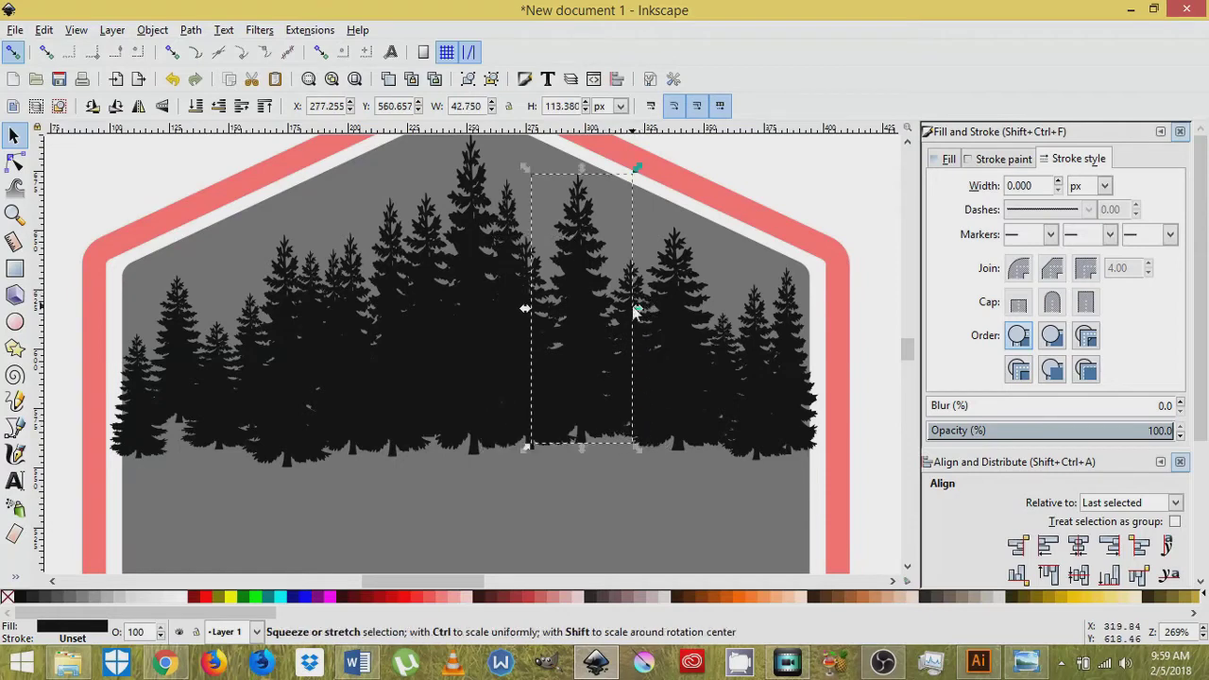
left_click_drag(635, 311, 648, 305)
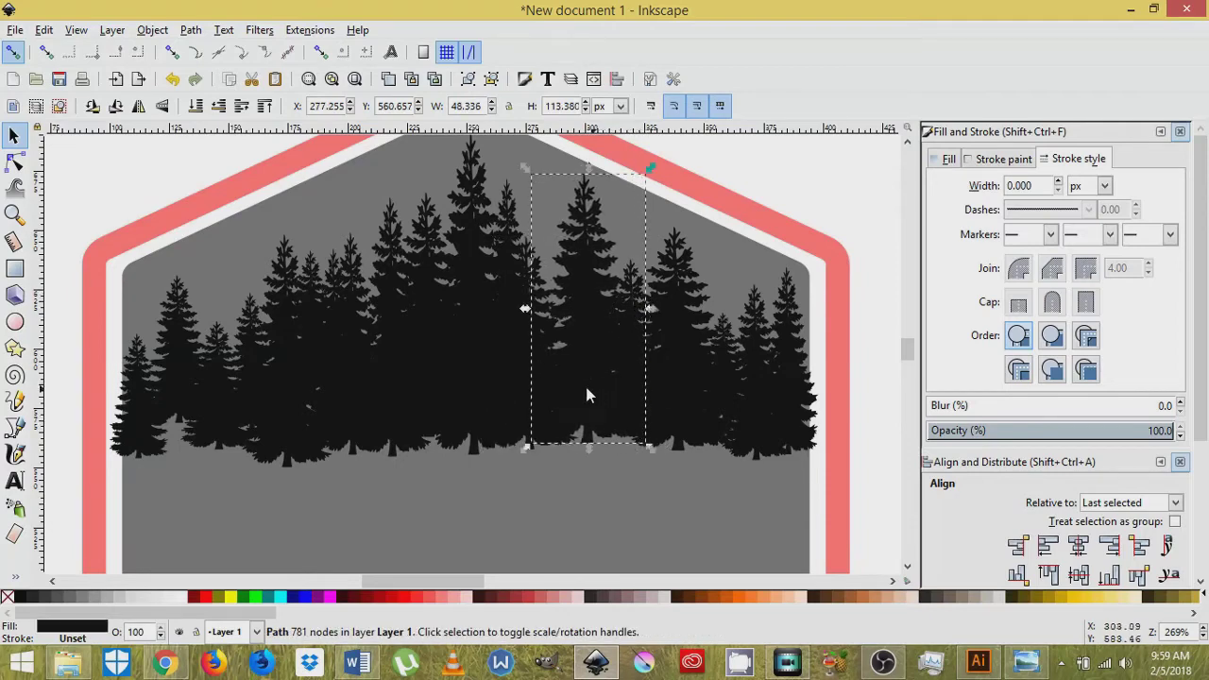
Widen the small right-edge tree on both sides; undo an overshoot on the tall tree
left_click(717, 416)
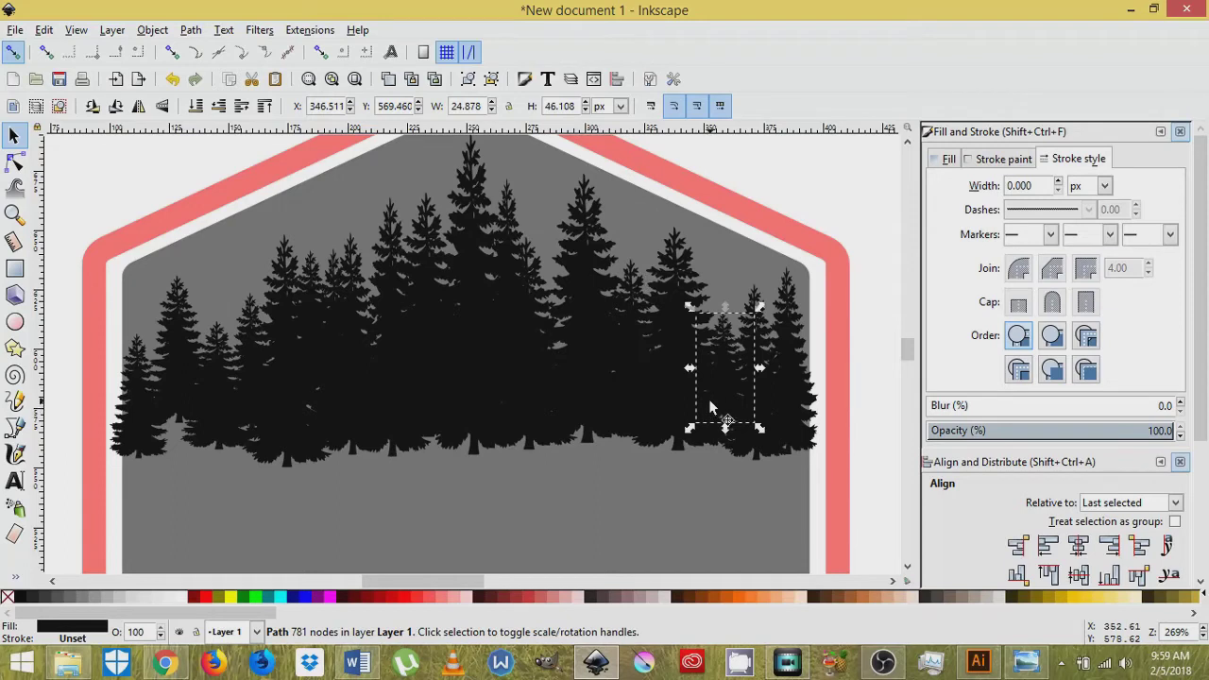
left_click_drag(756, 371, 769, 373)
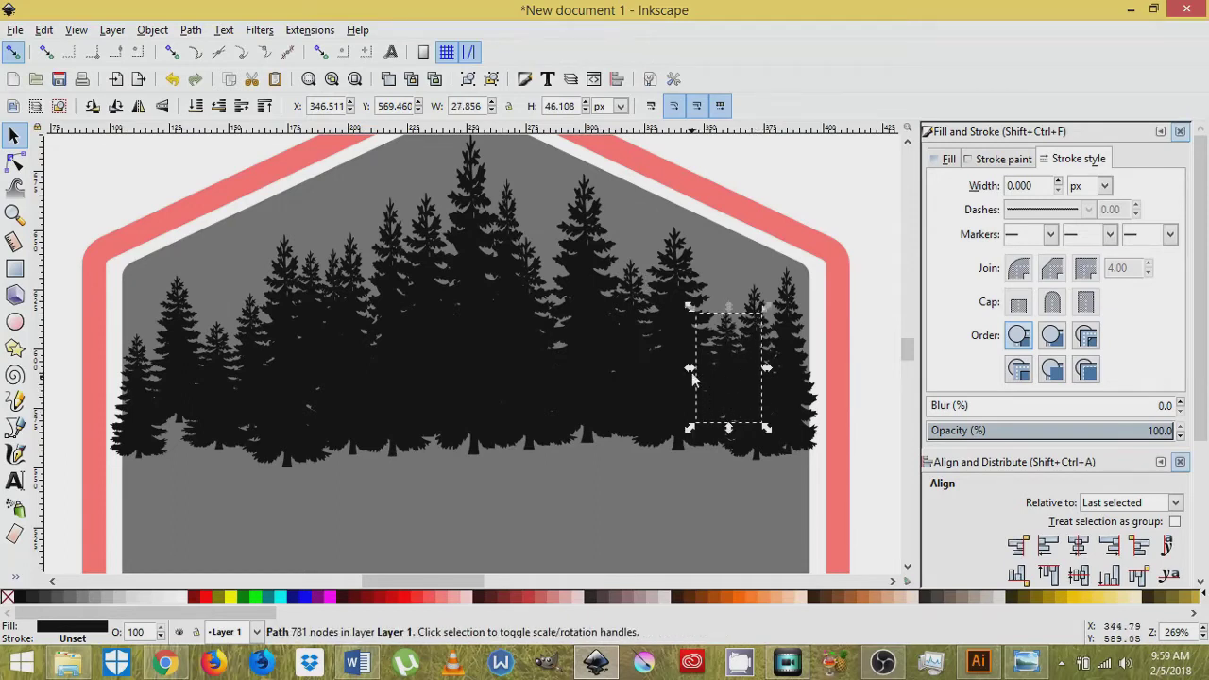
left_click_drag(691, 372, 721, 437)
left_click_drag(767, 372, 780, 372)
left_click(631, 366)
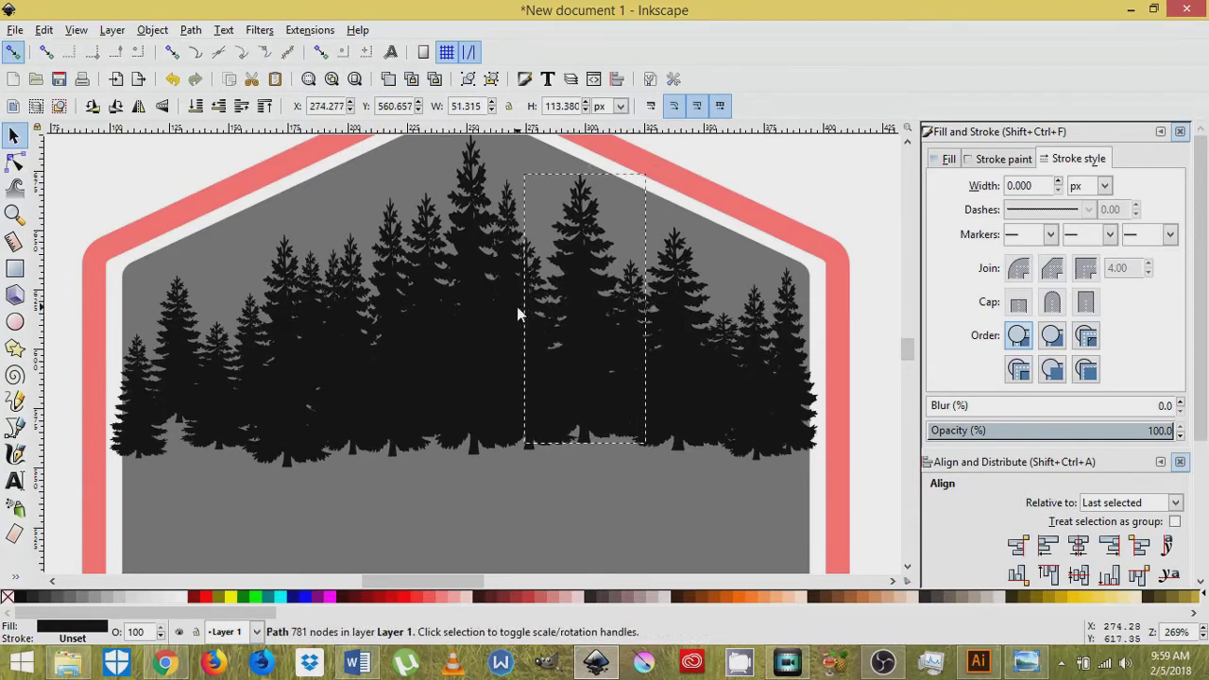
left_click_drag(526, 311, 514, 313)
left_click_drag(647, 308, 660, 305)
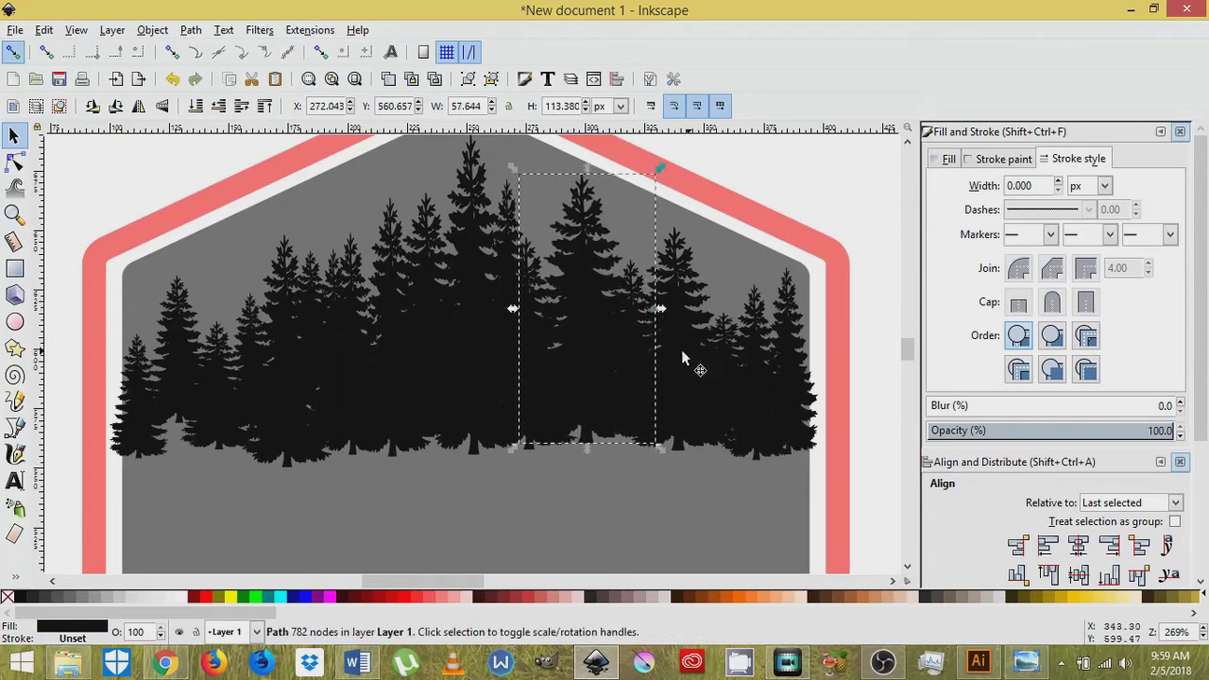
key("ctrl+z")
key("ctrl+z")
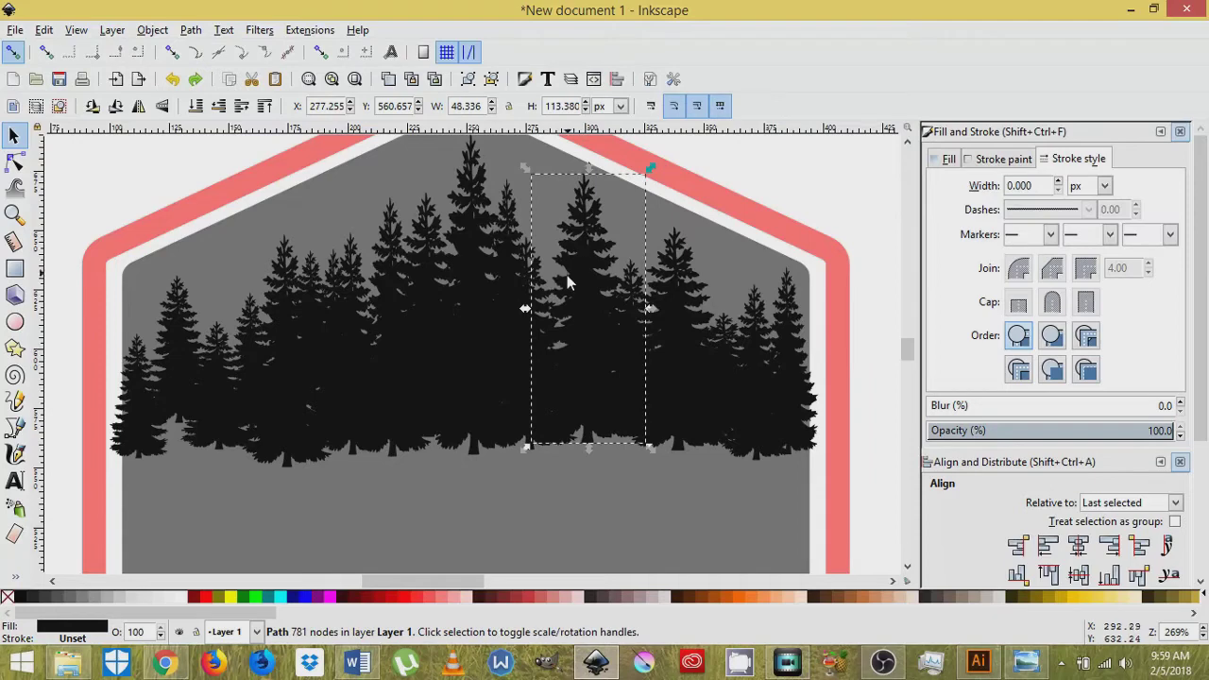
Shift a slim tree slightly left and a wider tree slightly right
left_click(508, 288)
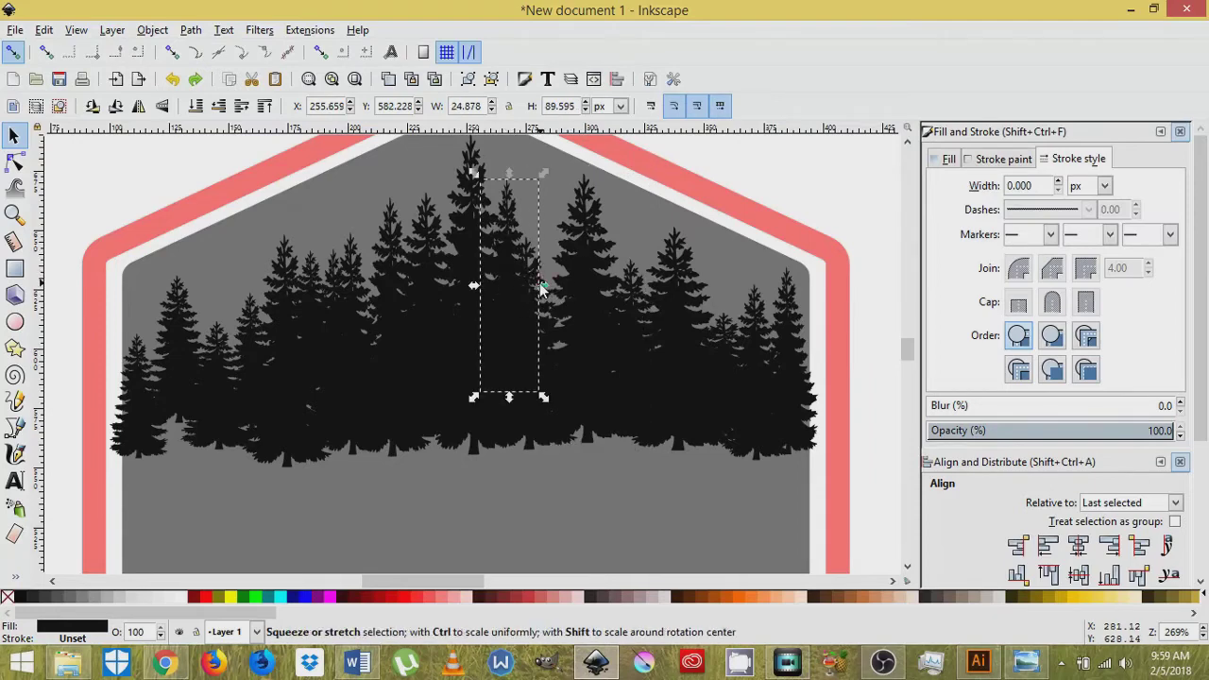
left_click(547, 283)
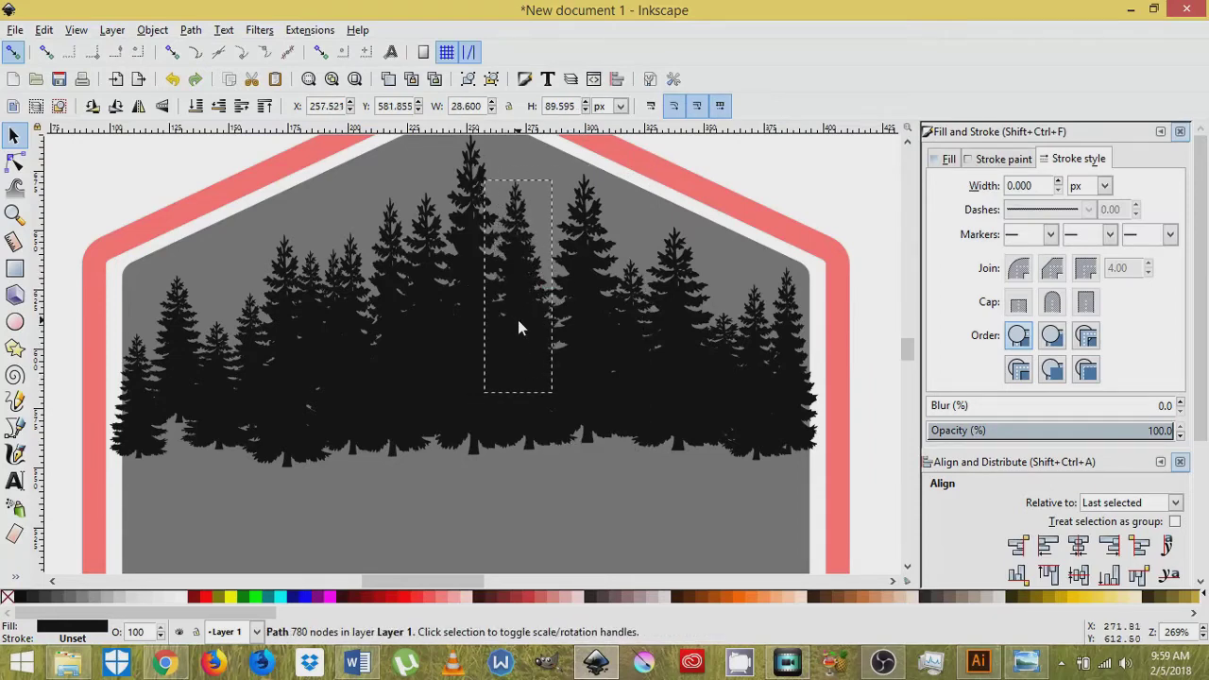
left_click_drag(518, 319, 504, 317)
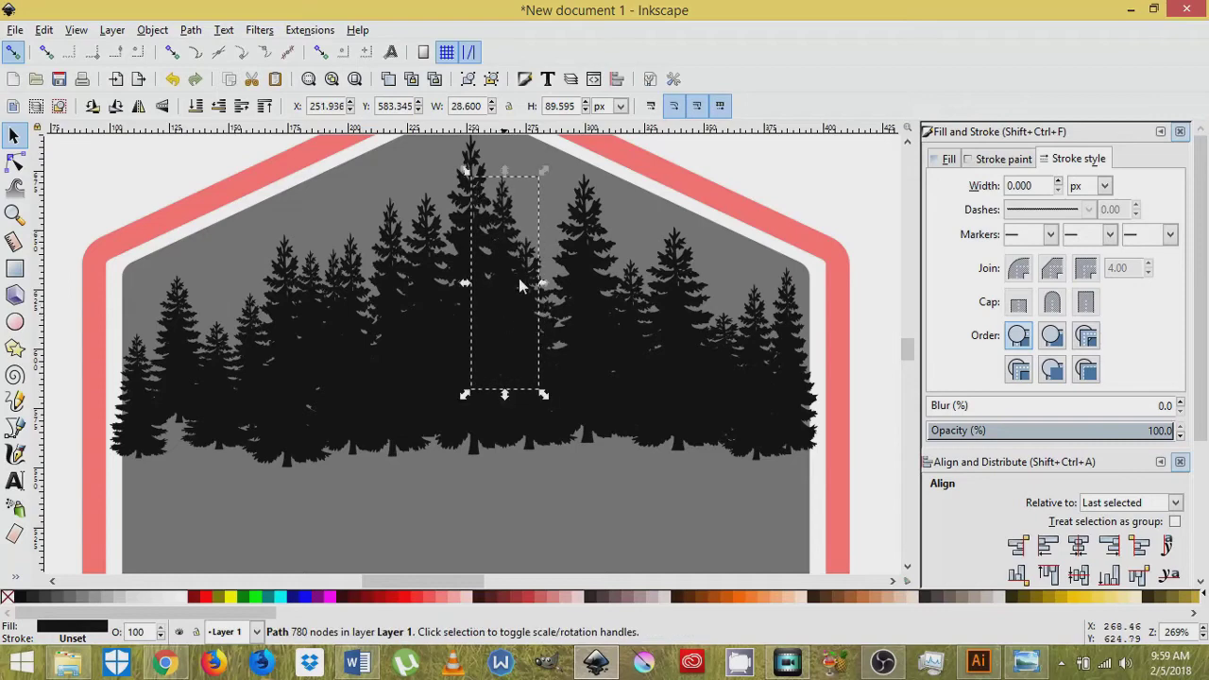
mouse_move(529, 267)
left_mouse_down()
mouse_move(551, 270)
mouse_move(545, 260)
left_mouse_up()
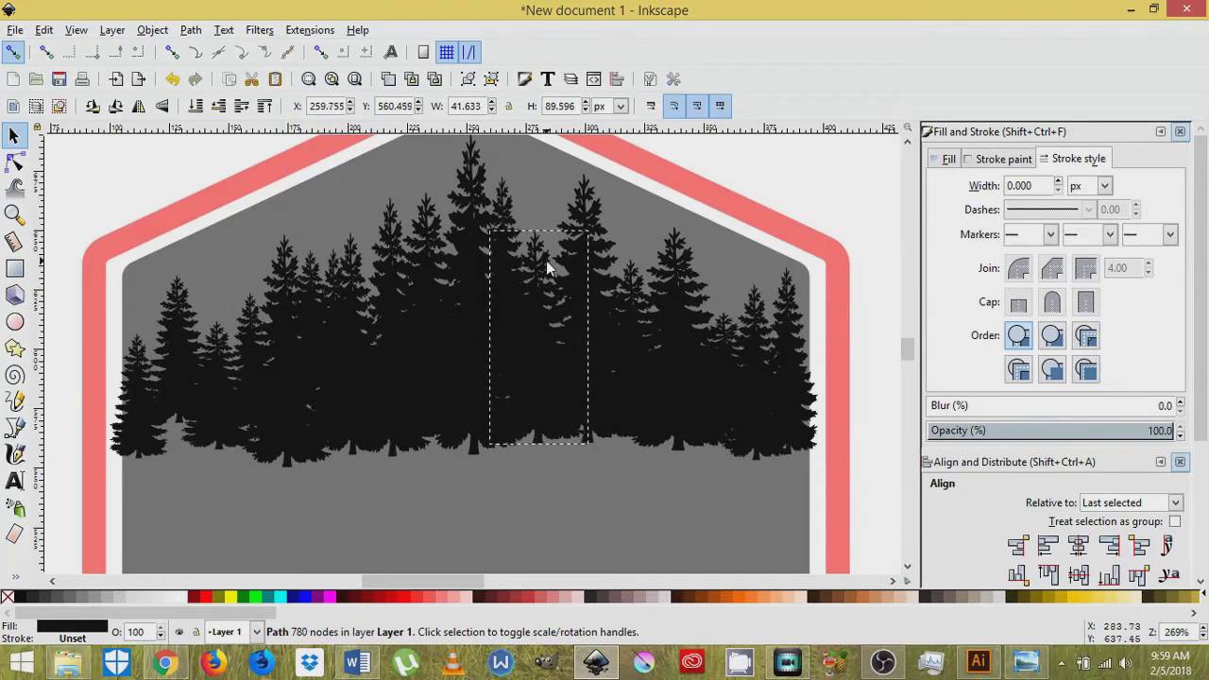
left_click(107, 189)
Zoom out to the whole badge and nudge the left-edge tree slightly
key("minus")
key("minus")
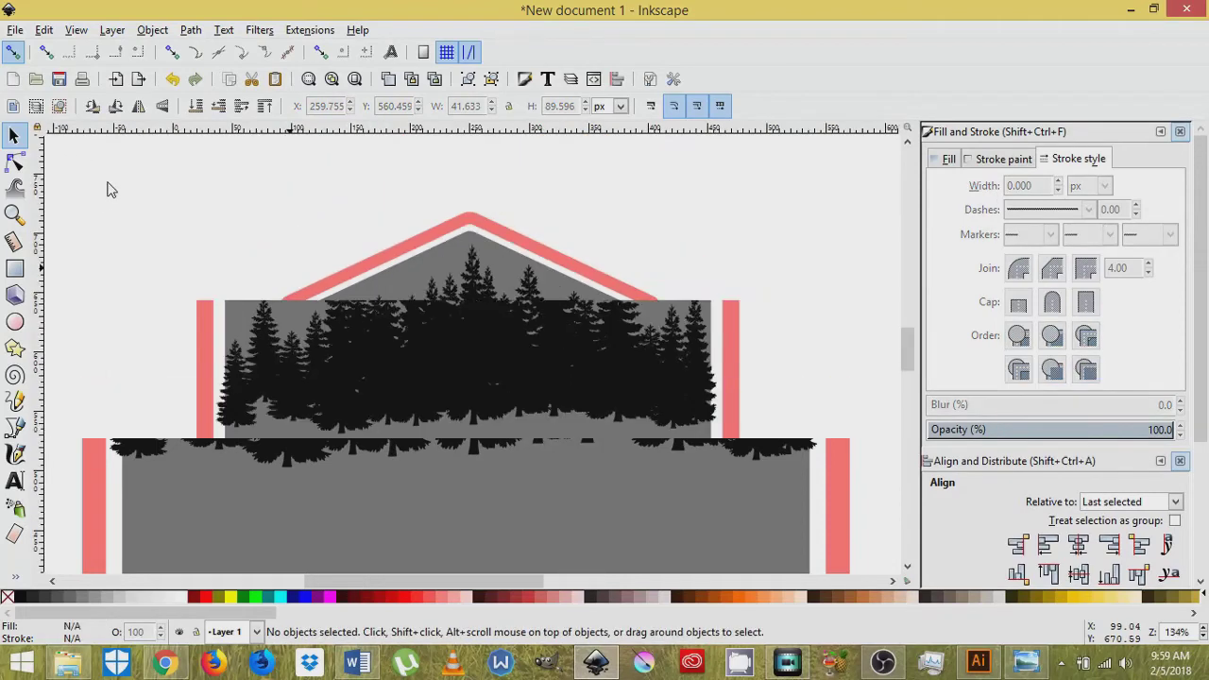
left_click_drag(171, 177, 721, 429)
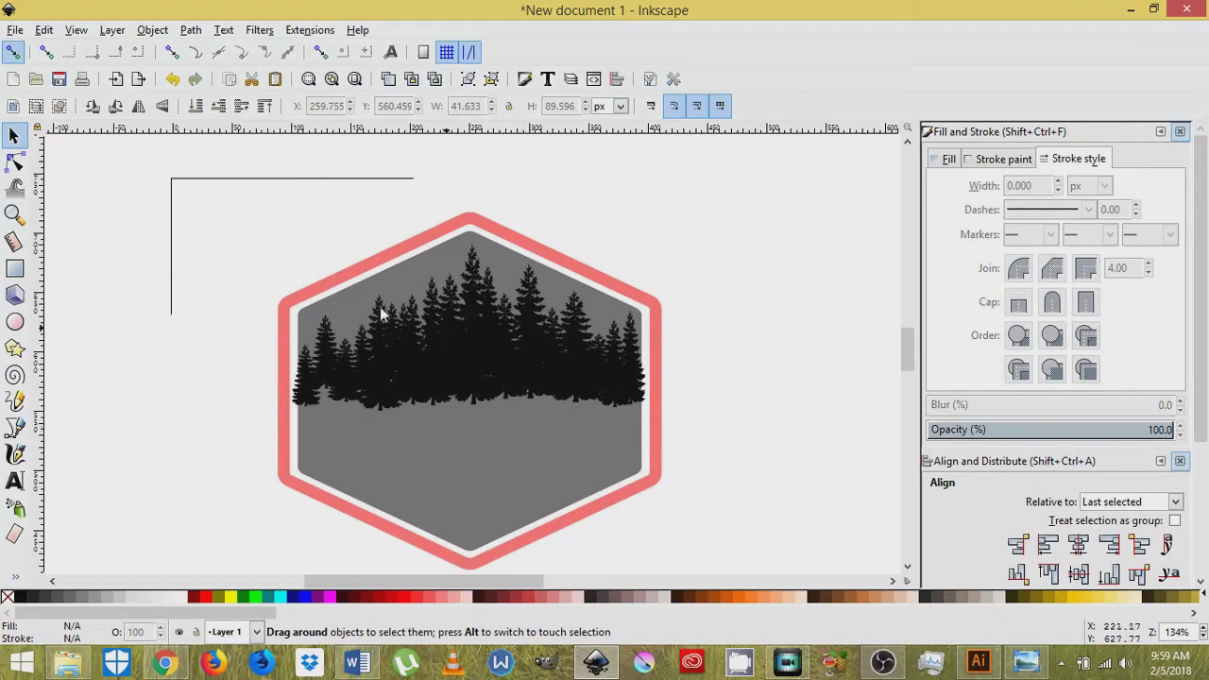
left_click(322, 346)
left_click_drag(322, 346, 327, 359)
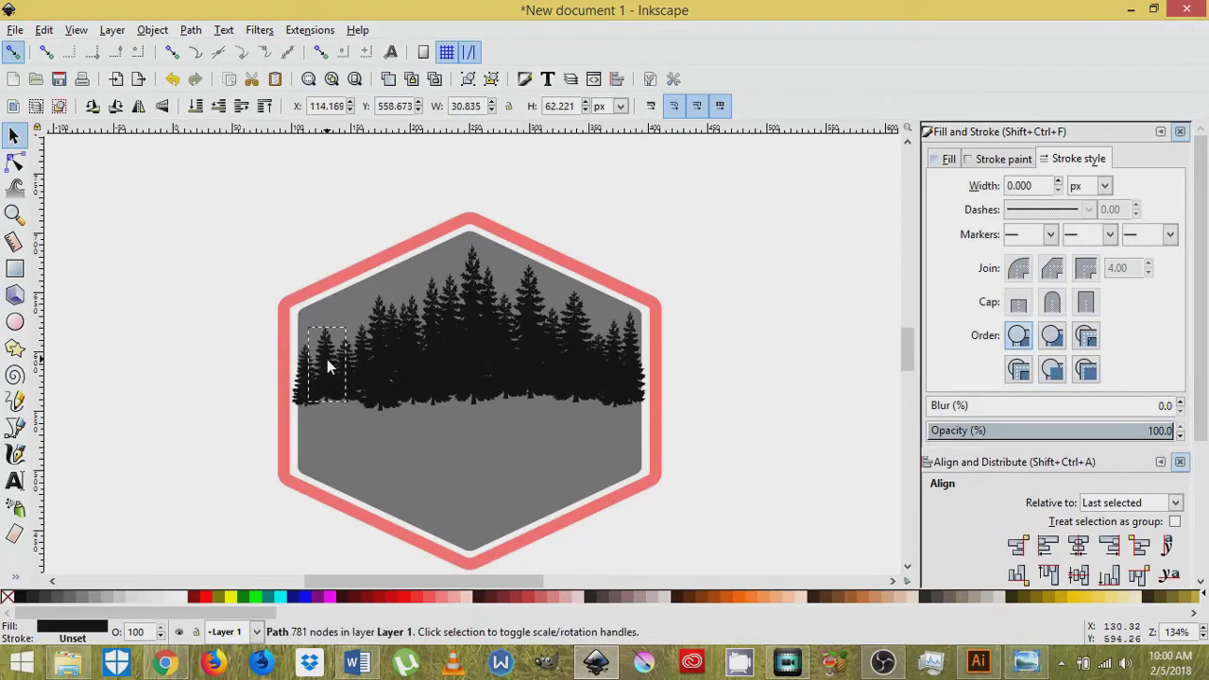
Merge all nineteen tree silhouettes into one shape with Path > Union
left_click_drag(191, 200, 770, 441)
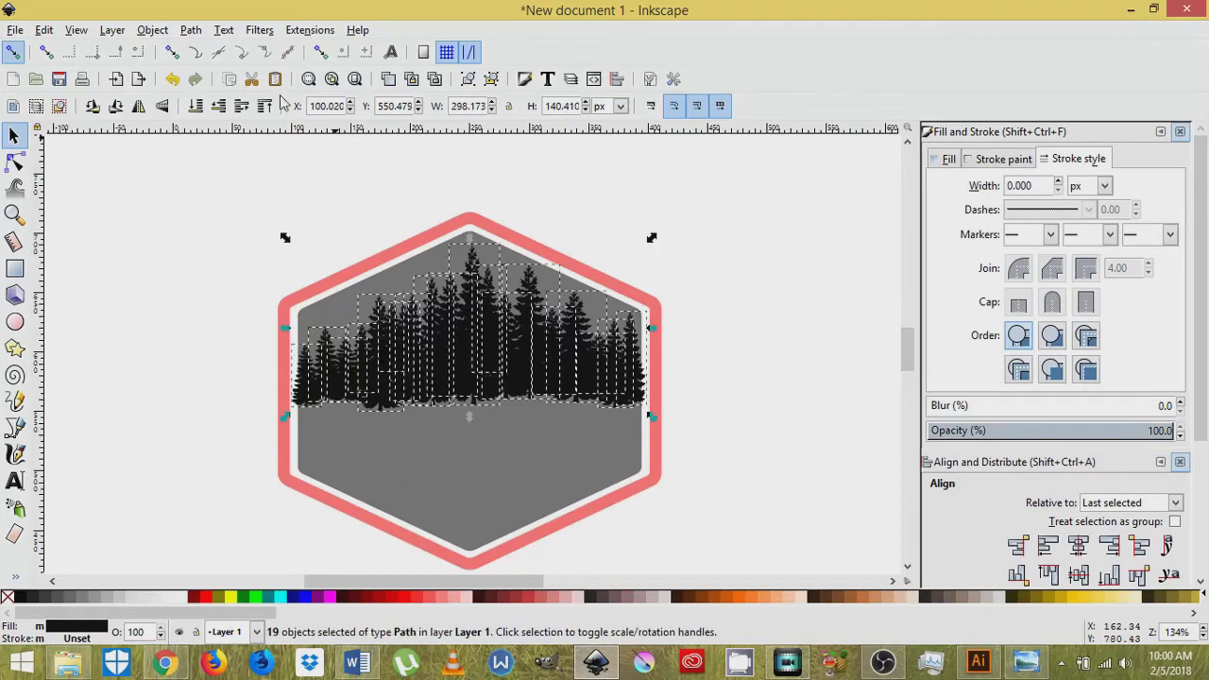
left_click(206, 30)
left_click(213, 132)
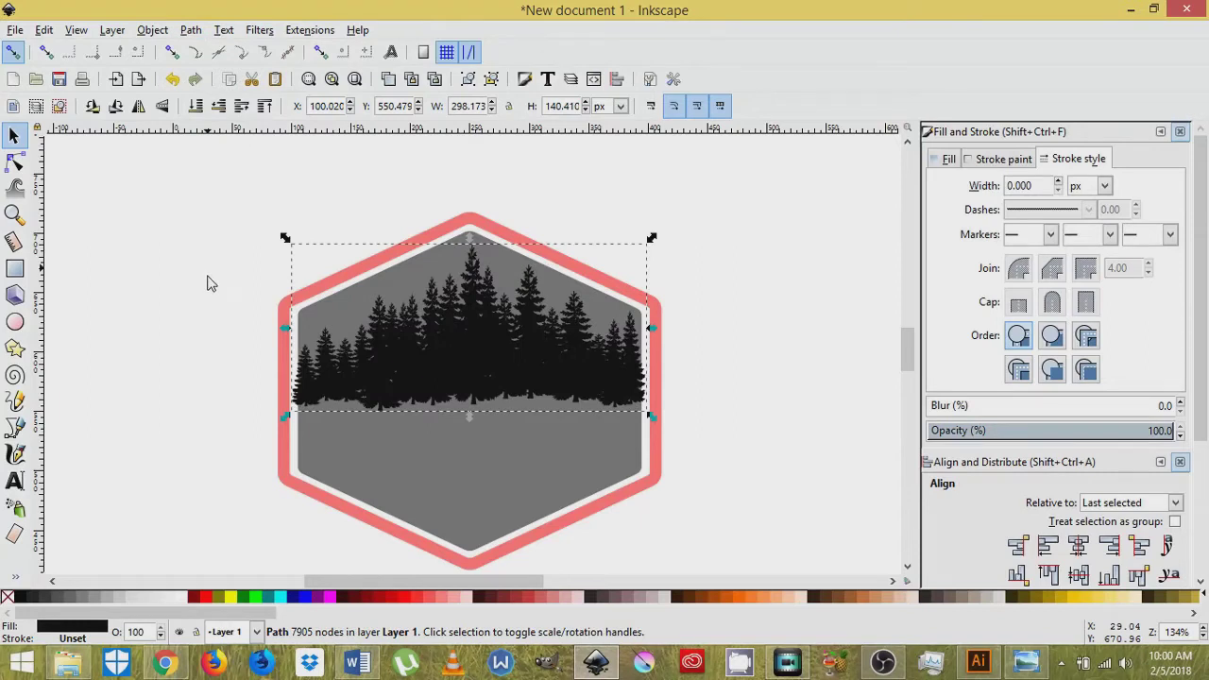
Cut the merged trees out of the grey hexagon with Path > Difference
left_click(413, 469, "shift")
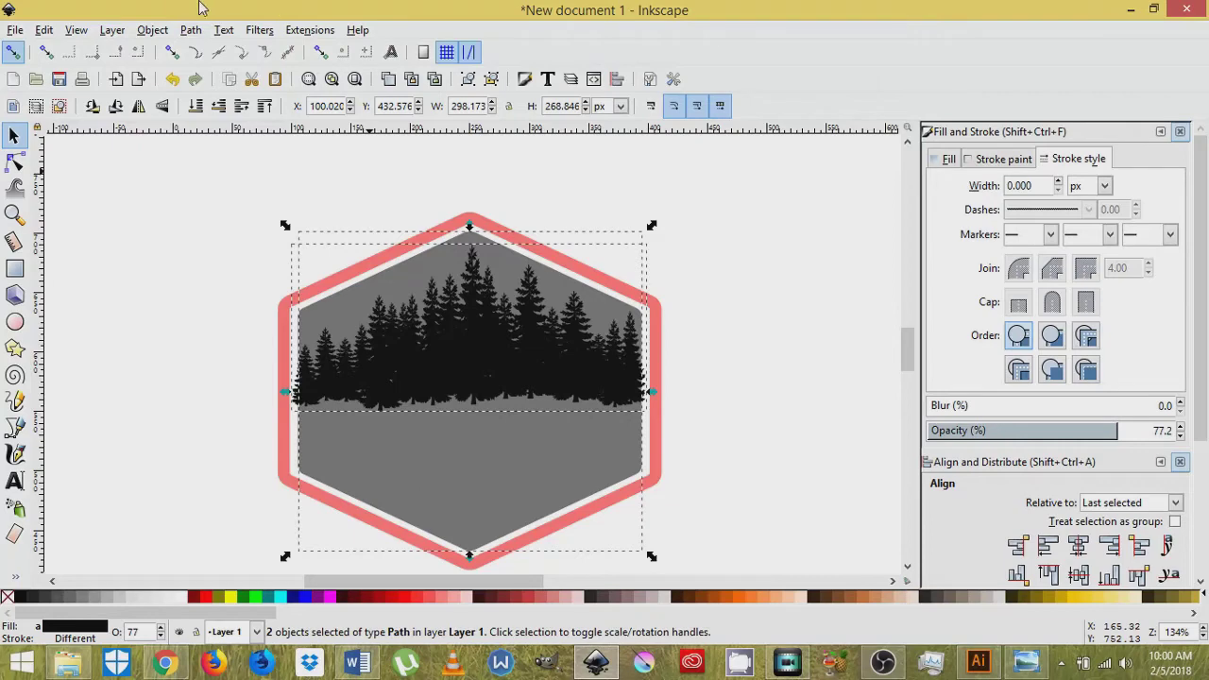
left_click(191, 29)
left_click(188, 151)
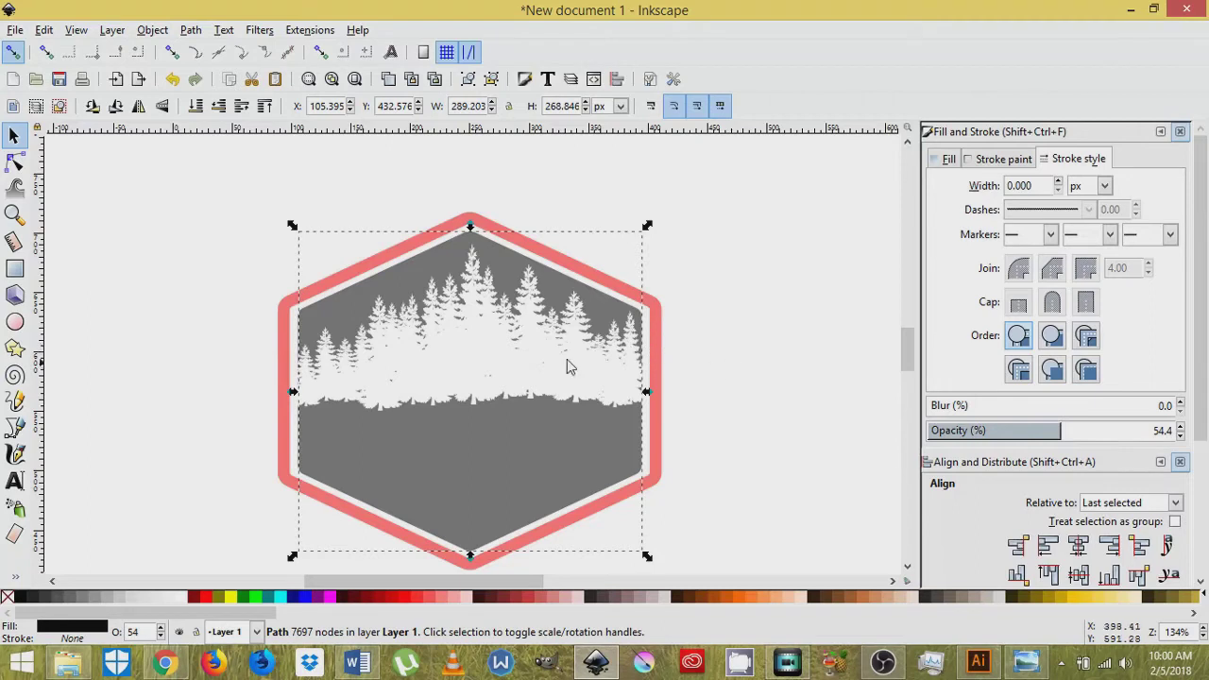
left_click(216, 356)
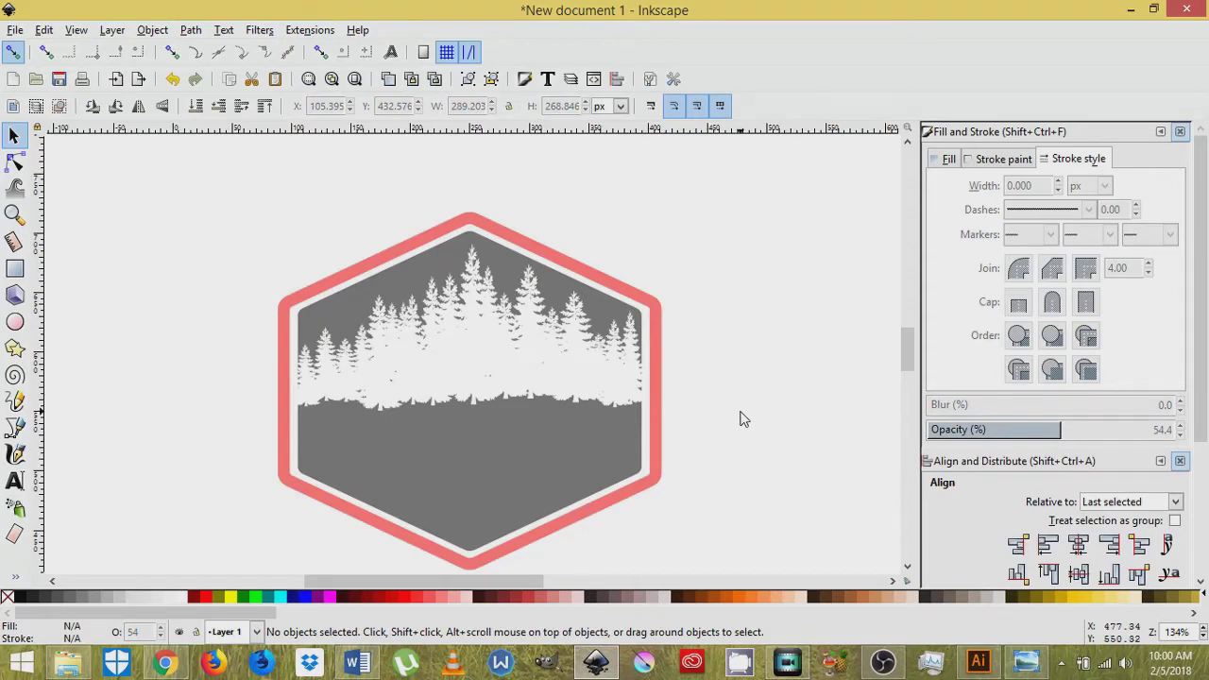
scroll(741, 418, "down", 2)
key("shift+F9")
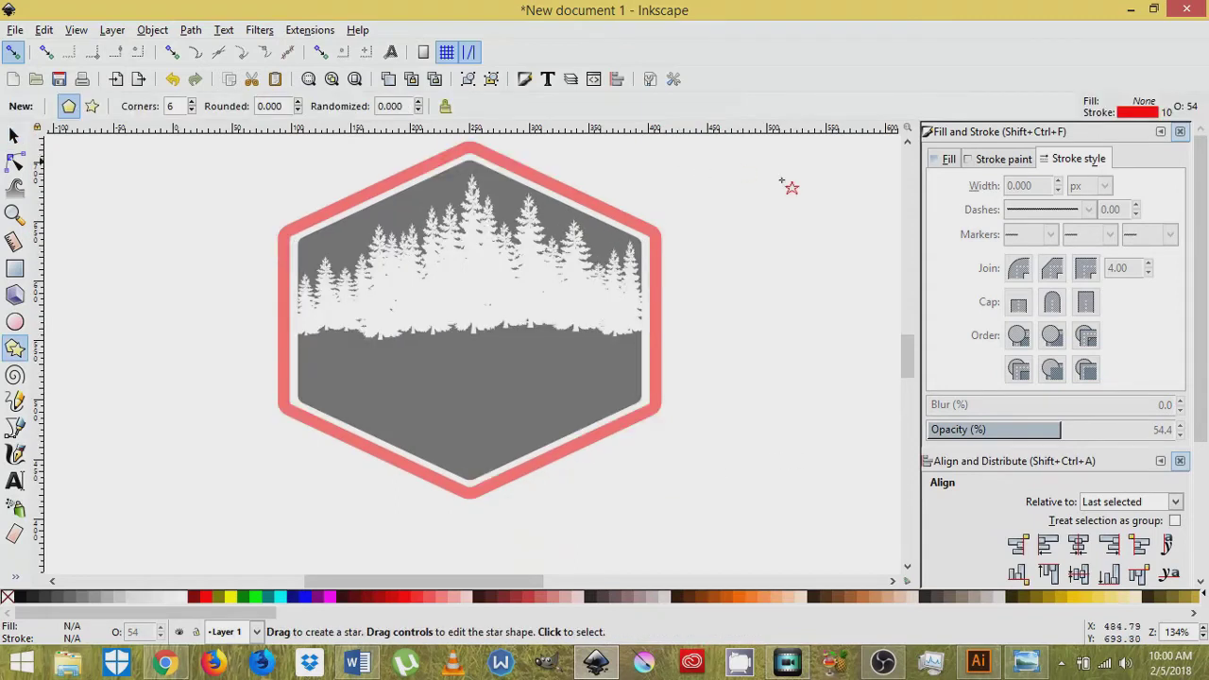
Draw a wide ellipse across the lower hexagon, filled teal with no outline
left_click(14, 135)
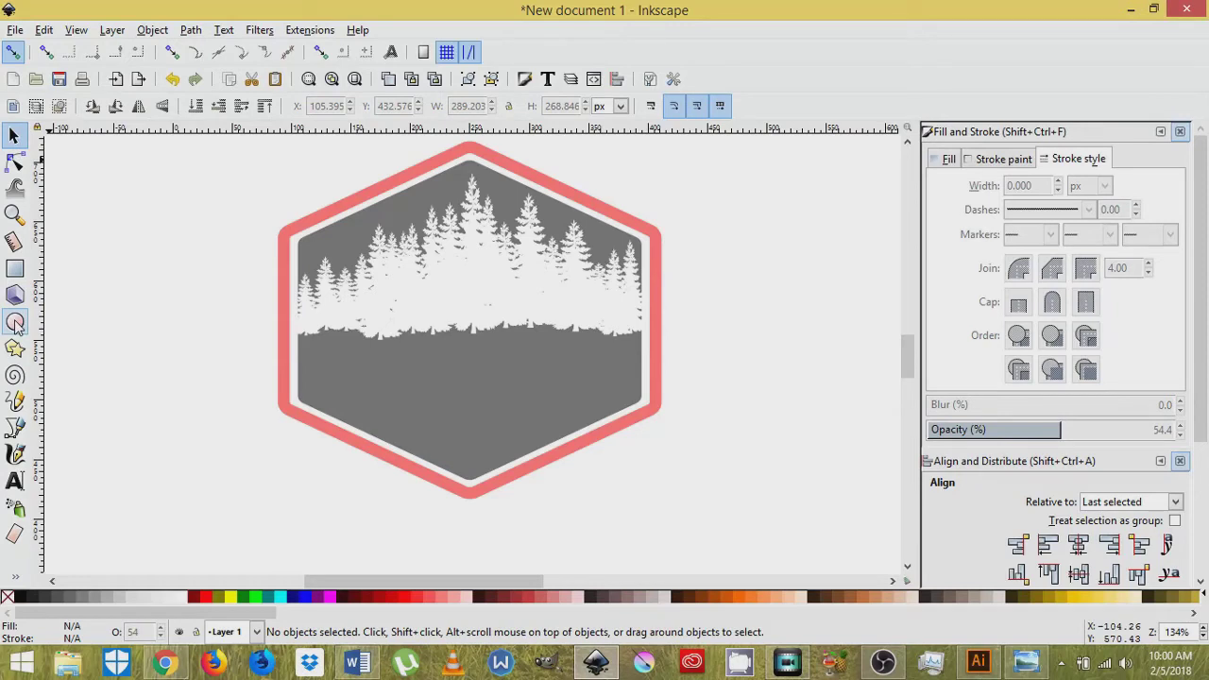
left_click(15, 322)
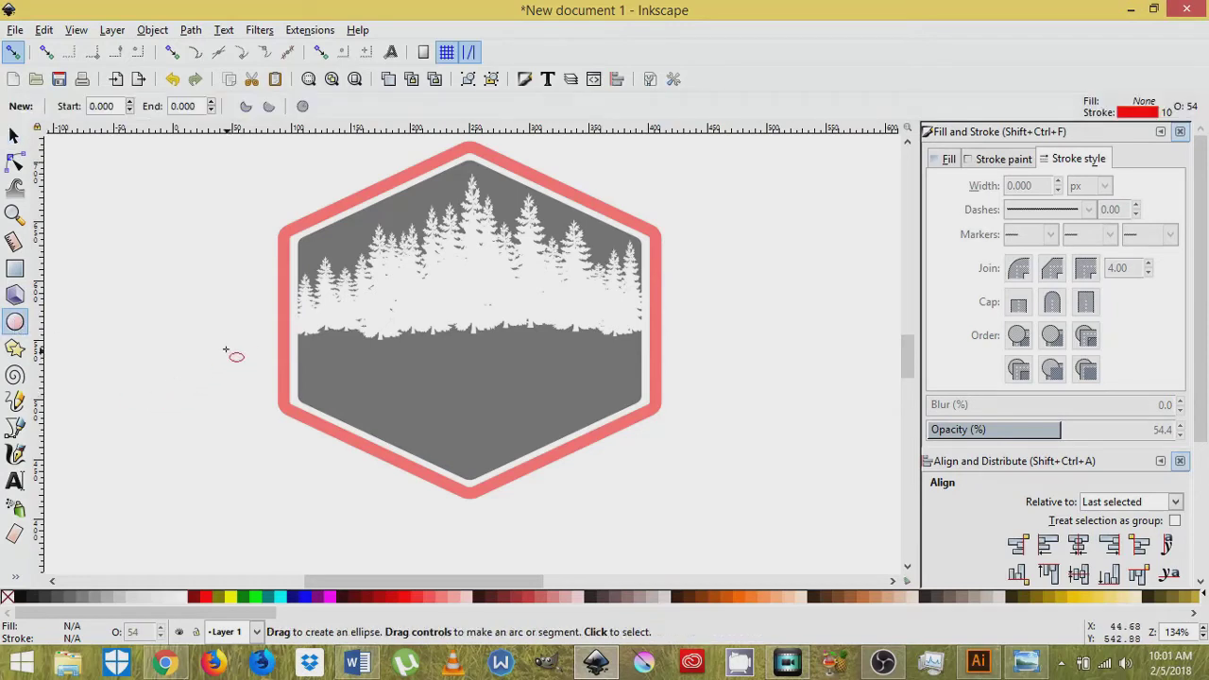
mouse_move(224, 351)
left_mouse_down()
mouse_move(277, 410)
mouse_move(594, 475)
mouse_move(723, 485)
mouse_move(749, 523)
left_mouse_up()
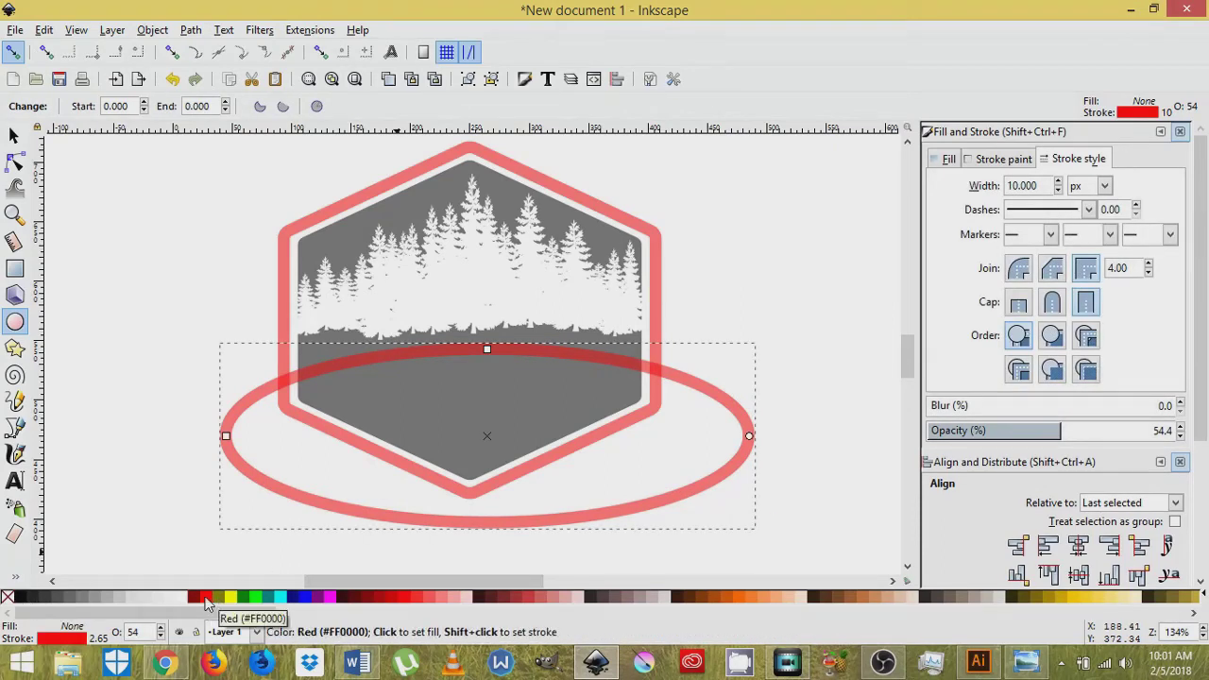
left_click(267, 597)
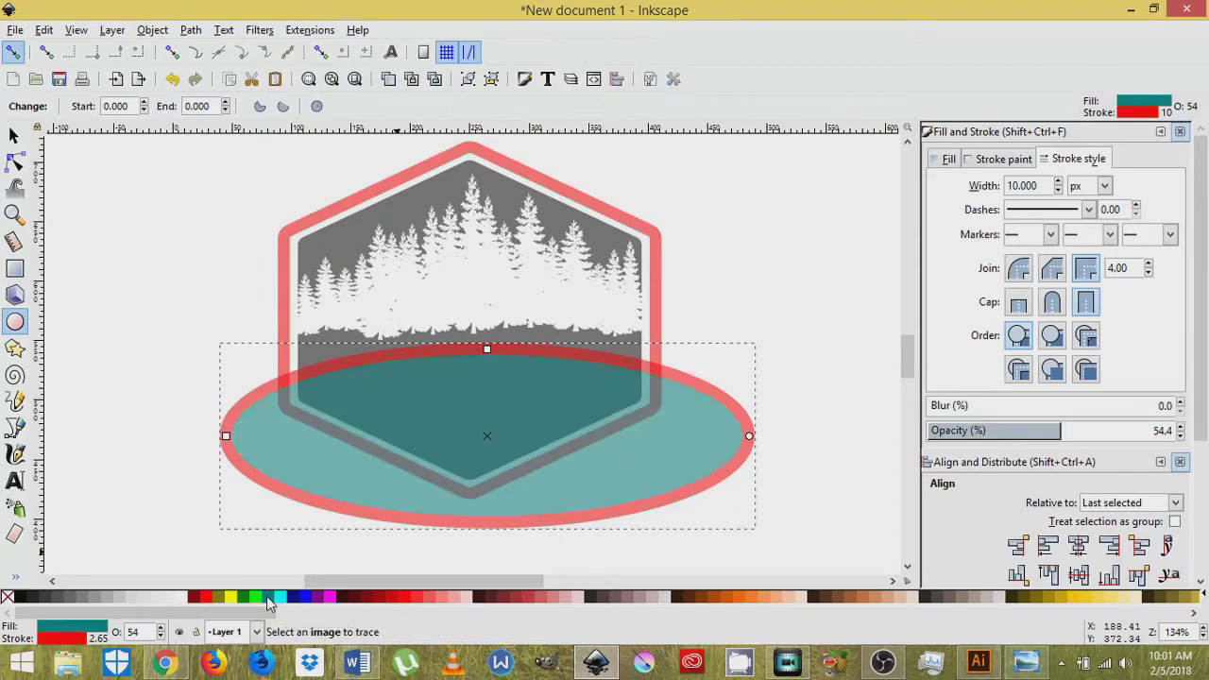
left_click(7, 599, "shift")
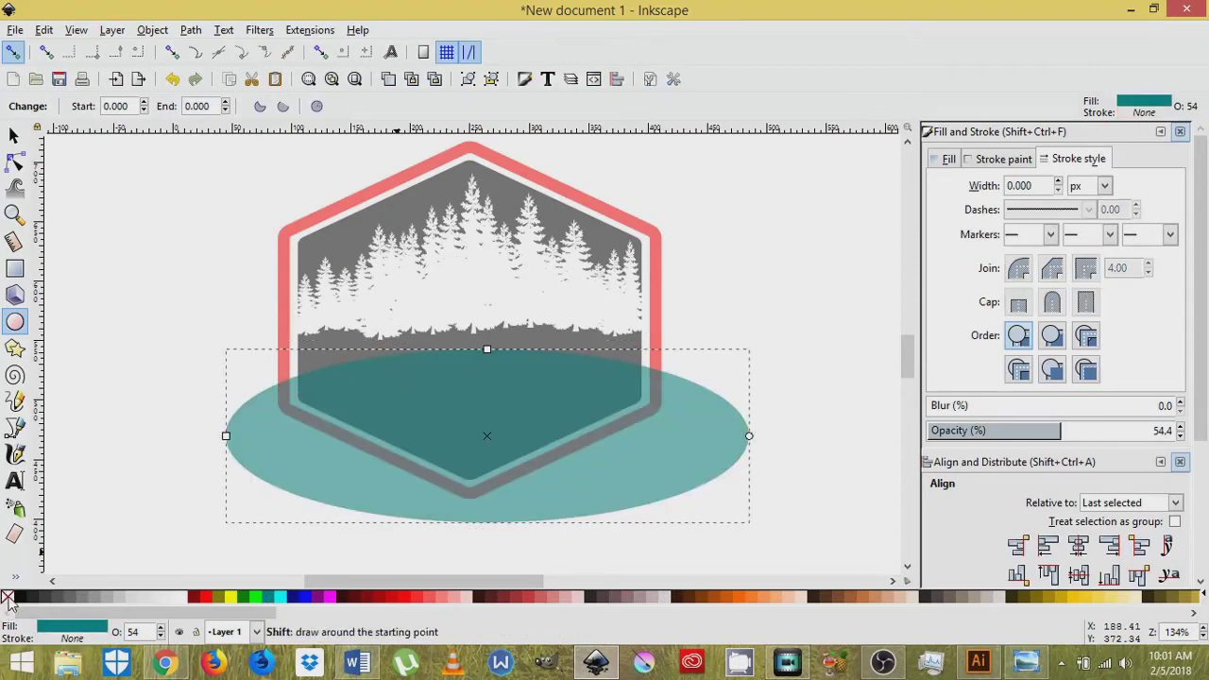
Move the teal ellipse up over the hexagon and compare with the reference image
left_click(14, 135)
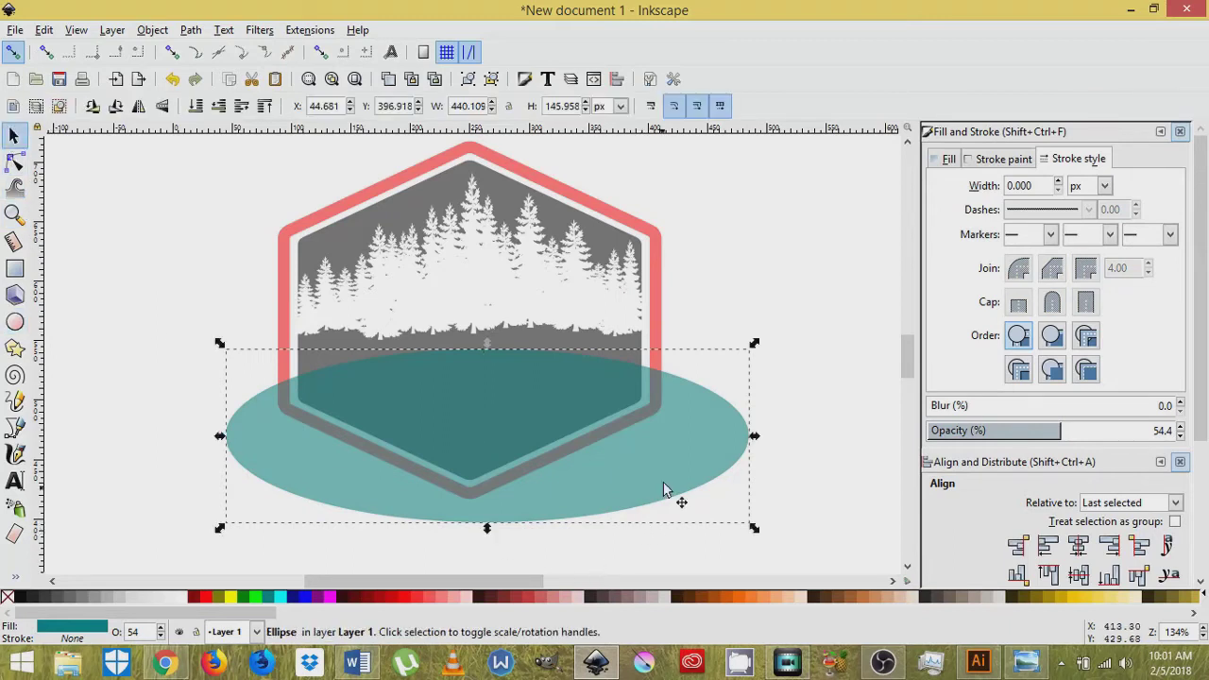
left_click_drag(661, 480, 640, 434)
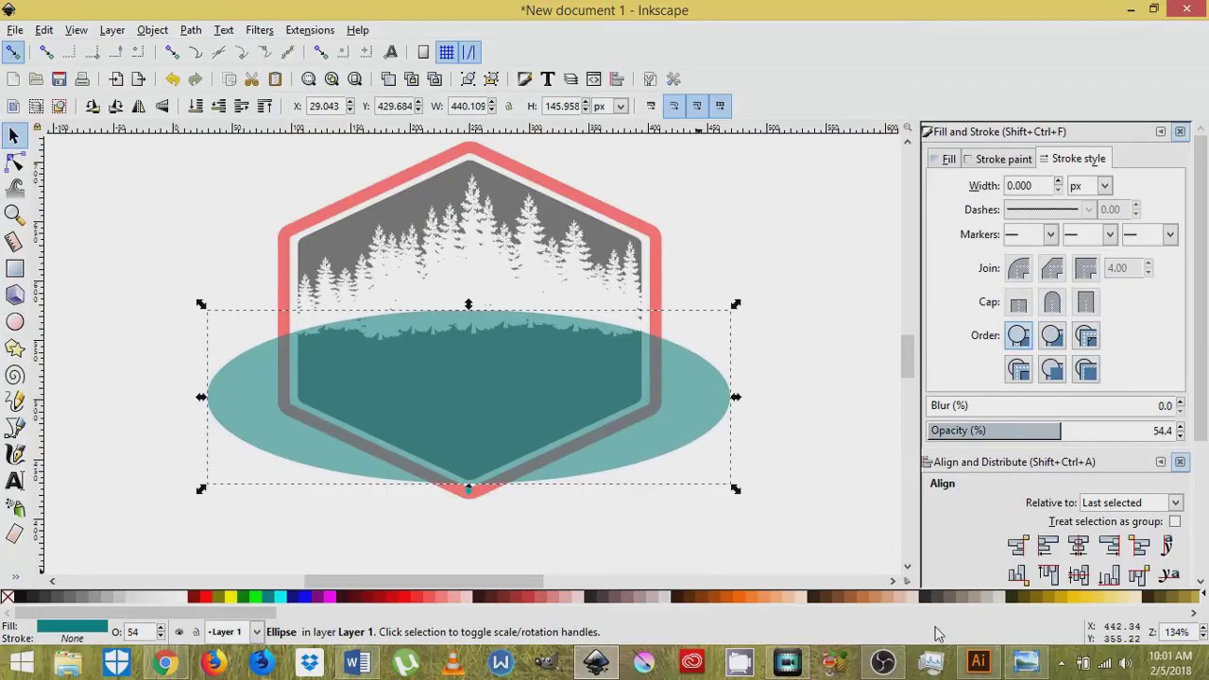
left_click(1025, 666)
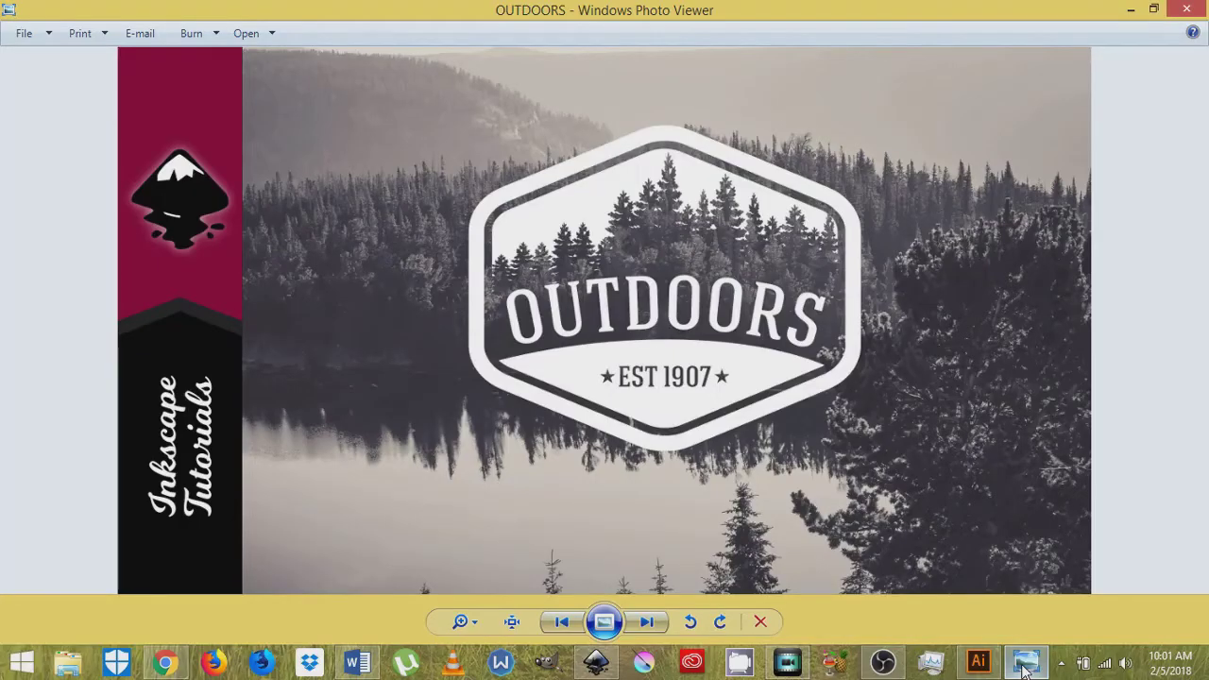
left_click(1025, 665)
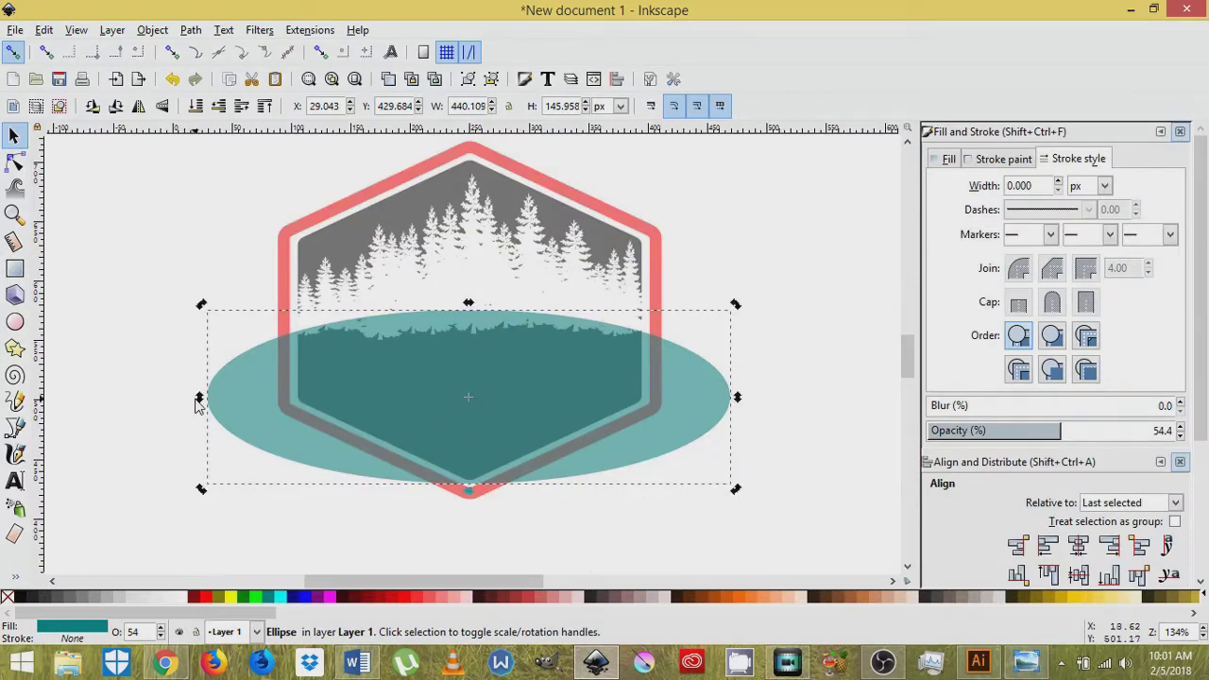
Skew the teal ellipse about 4°, stretch it to about 168 px tall, and shift it left
left_click(195, 425)
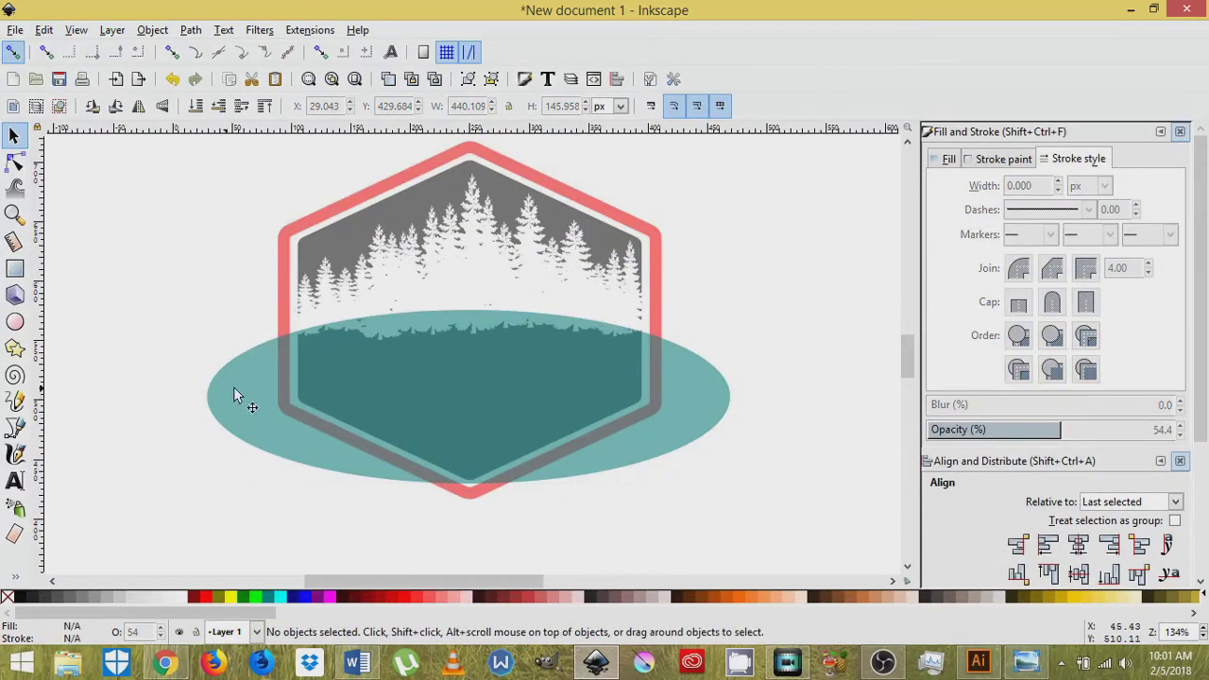
left_click(233, 386)
left_click(235, 410)
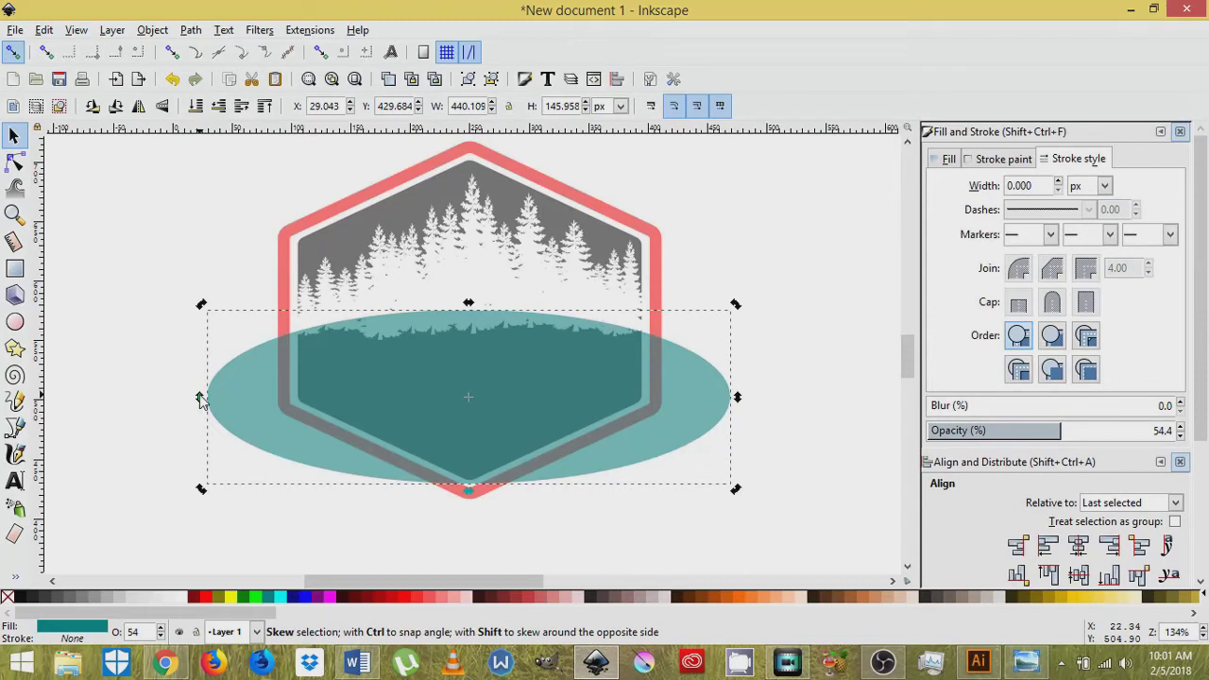
left_click_drag(200, 399, 199, 421)
mouse_move(558, 439)
left_mouse_down()
mouse_move(537, 420)
mouse_move(538, 431)
left_mouse_up()
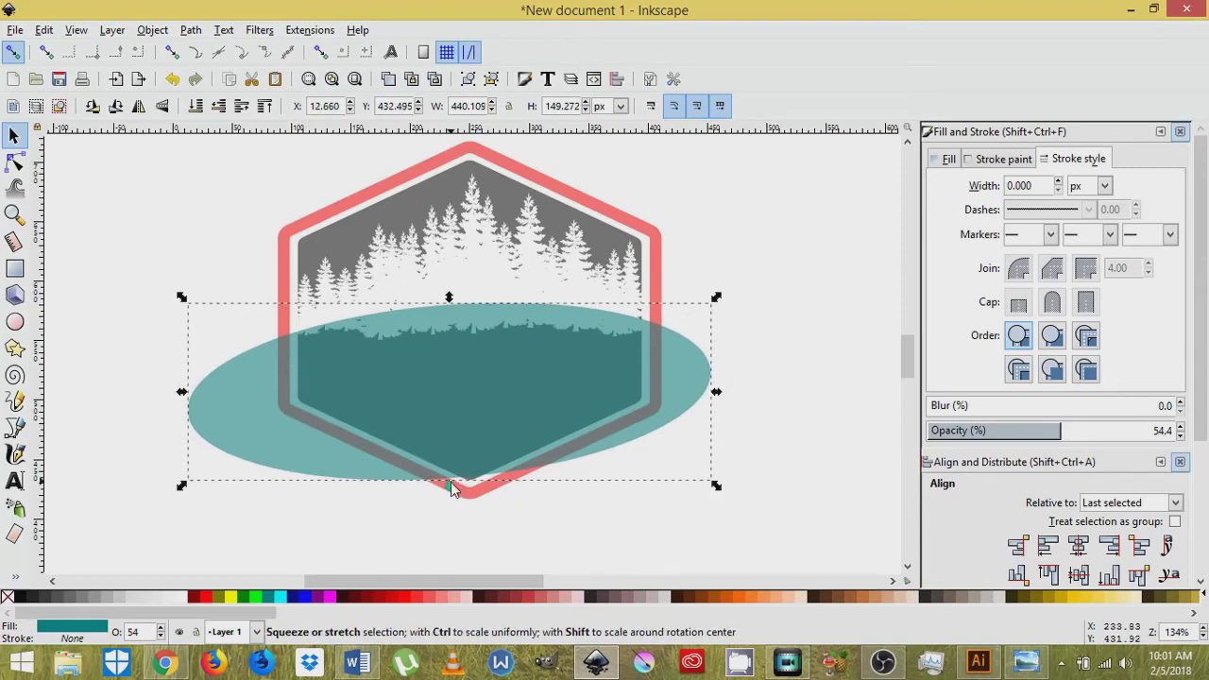
left_click_drag(449, 488, 450, 507)
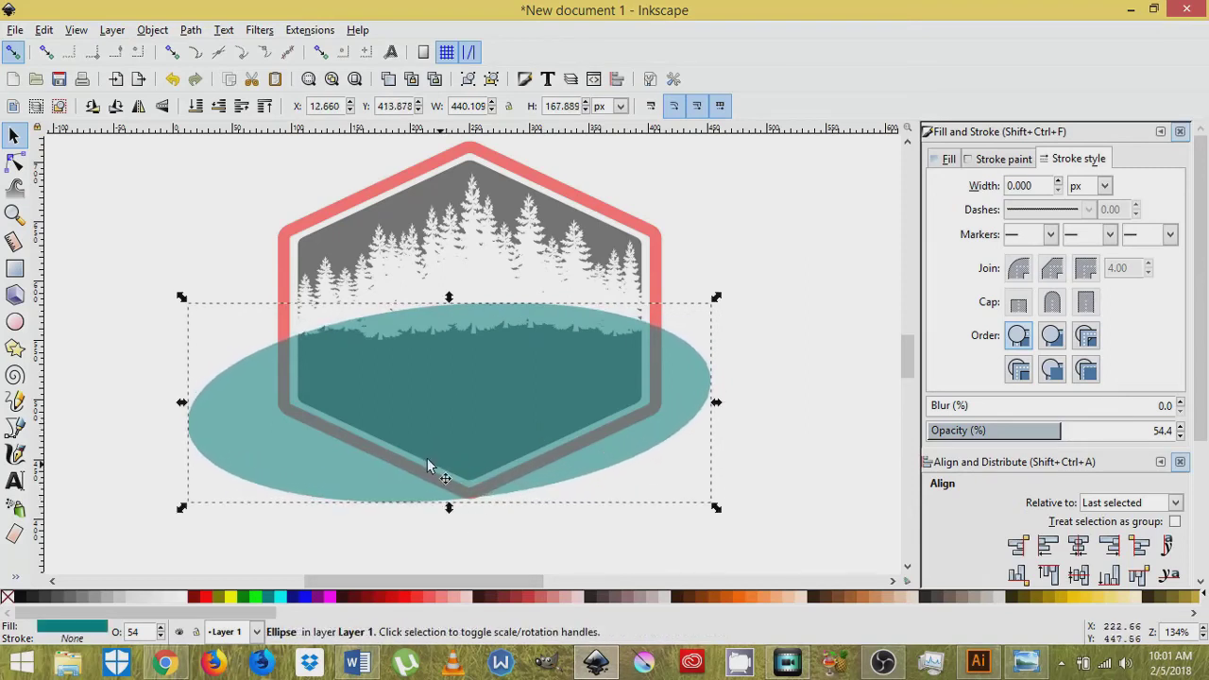
left_click_drag(406, 459, 395, 452)
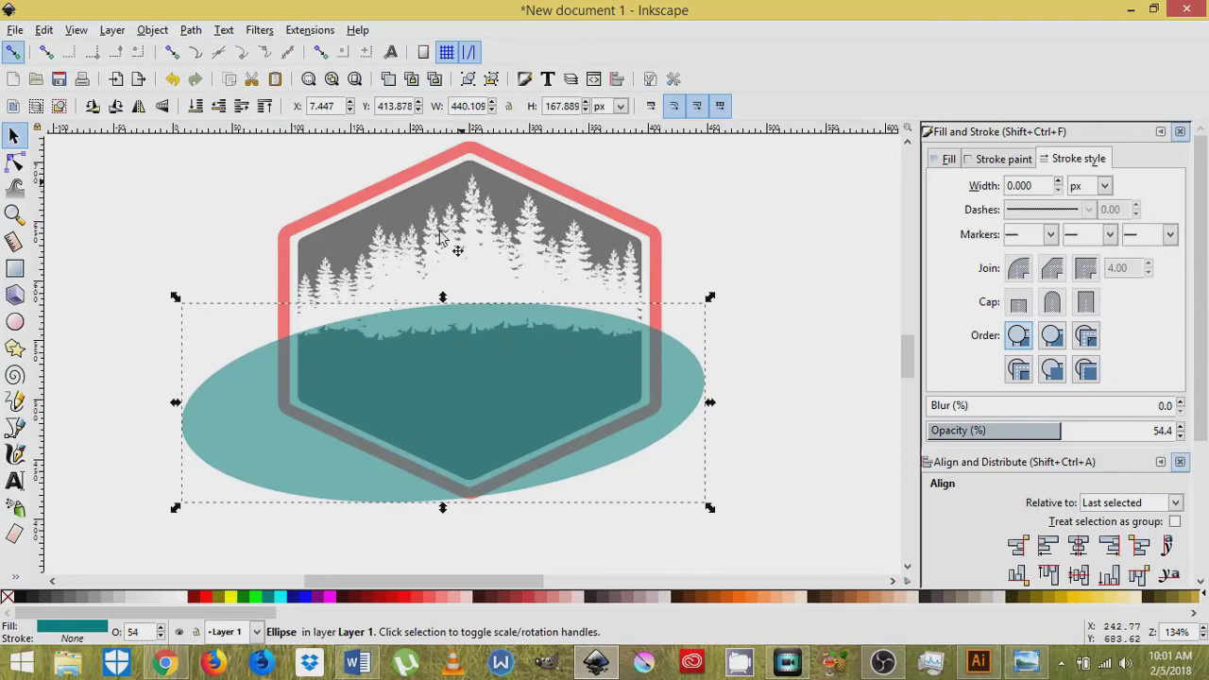
Duplicate the teal ellipse, make the copy green, and move it down below the original
right_click(389, 405)
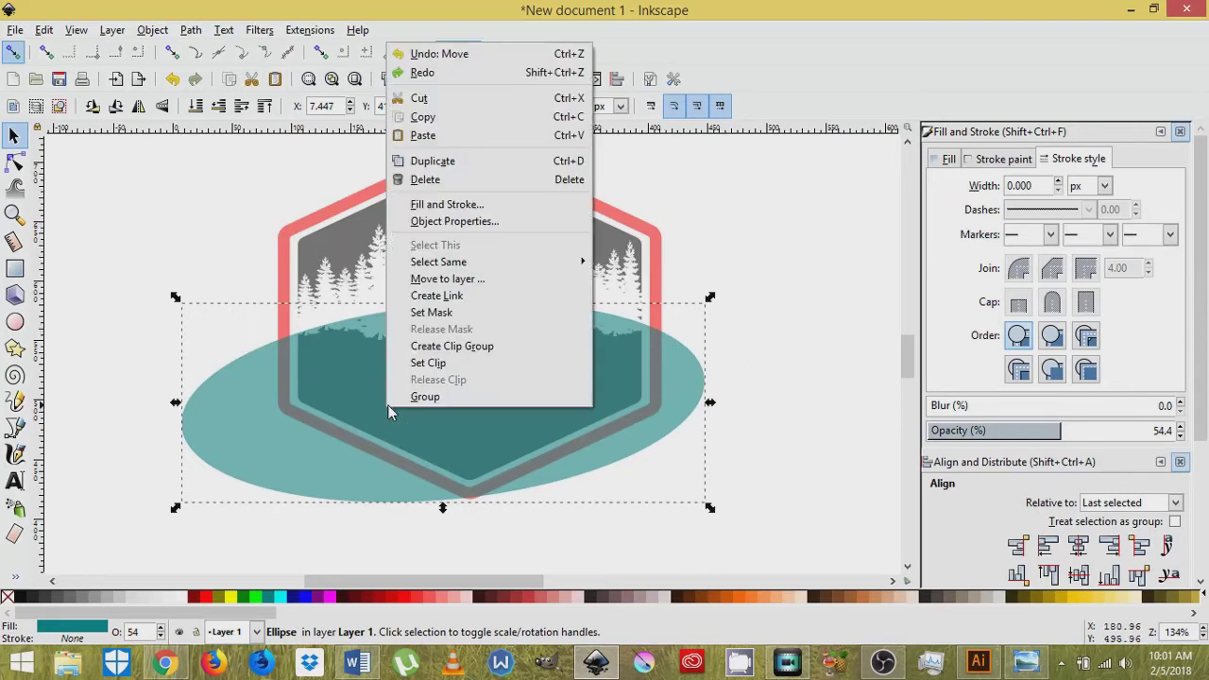
left_click(427, 163)
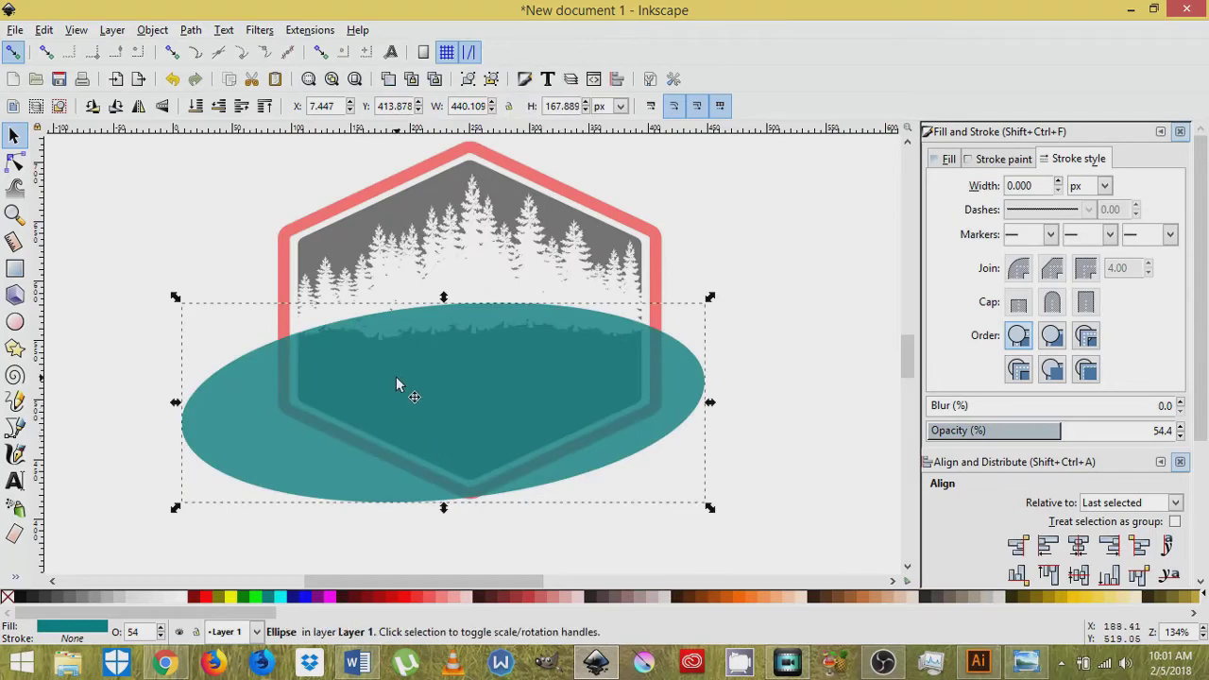
left_click(244, 597)
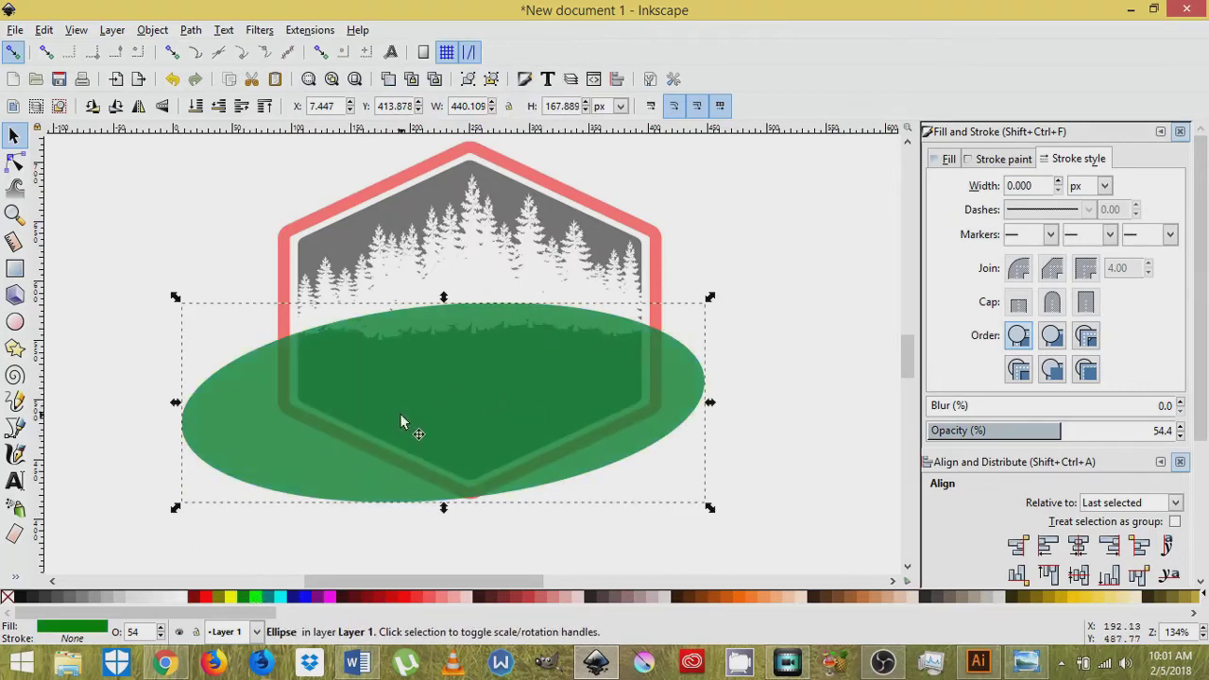
left_click_drag(400, 414, 406, 492)
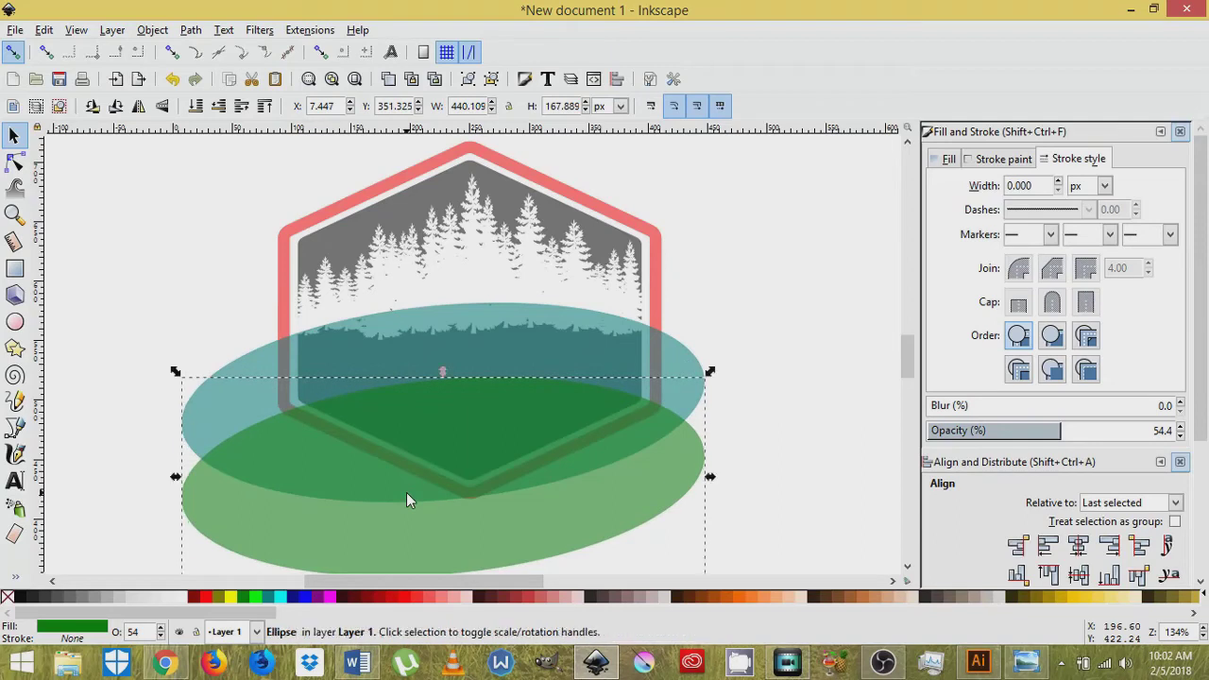
left_click(132, 208)
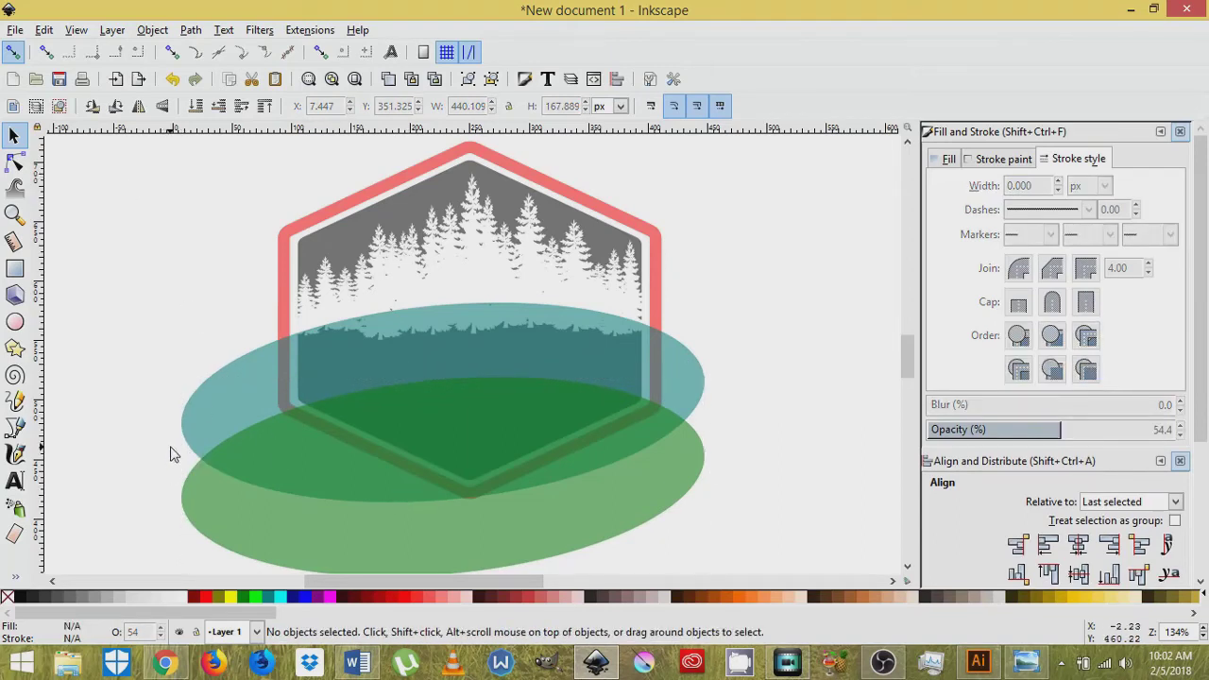
Duplicate the green ellipse and cut the copy out of the teal ellipse with Path > Difference
left_click(391, 442)
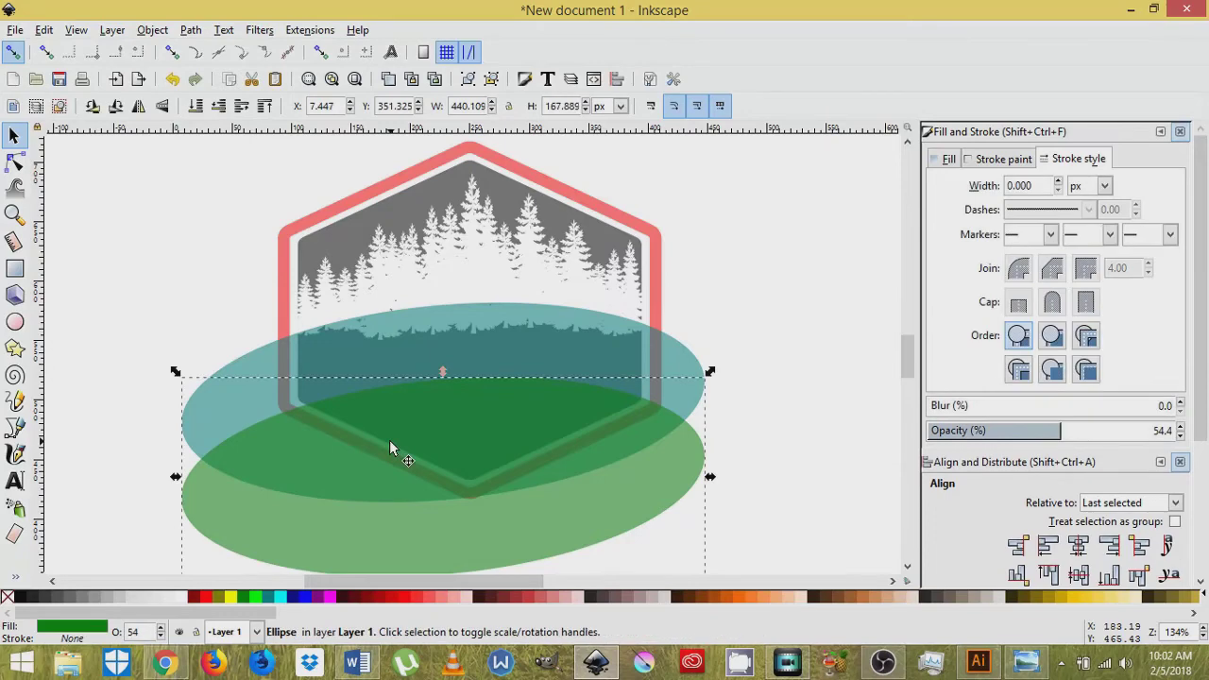
right_click(390, 441)
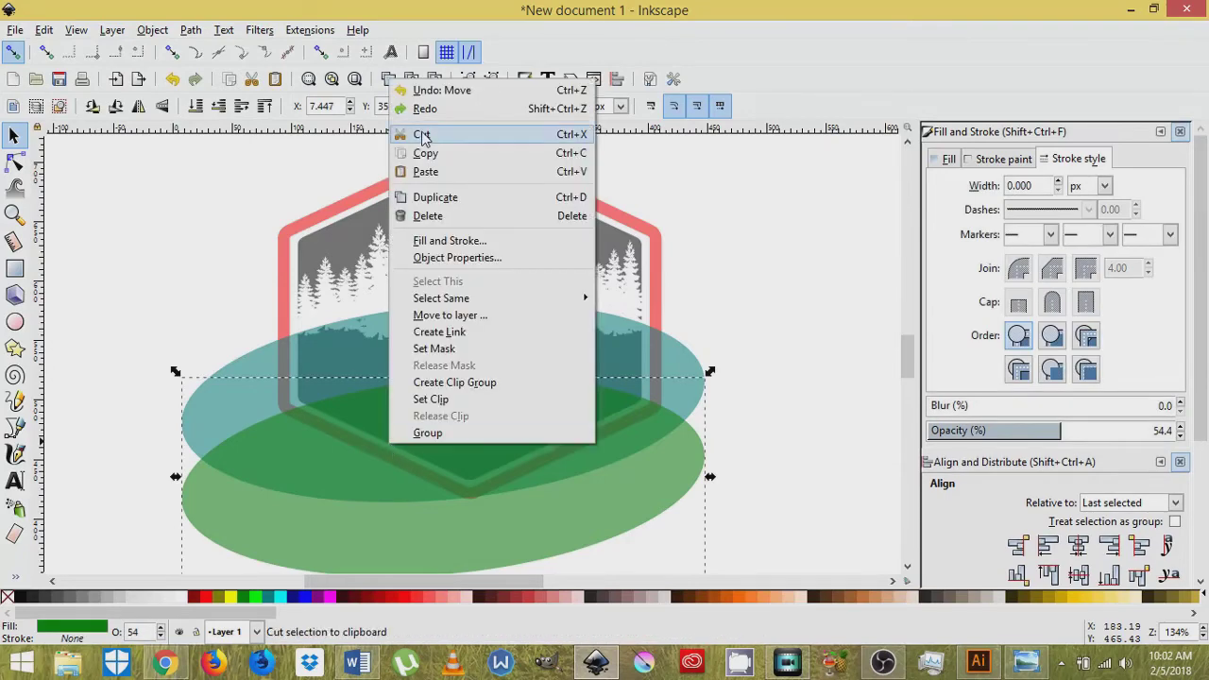
left_click(430, 200)
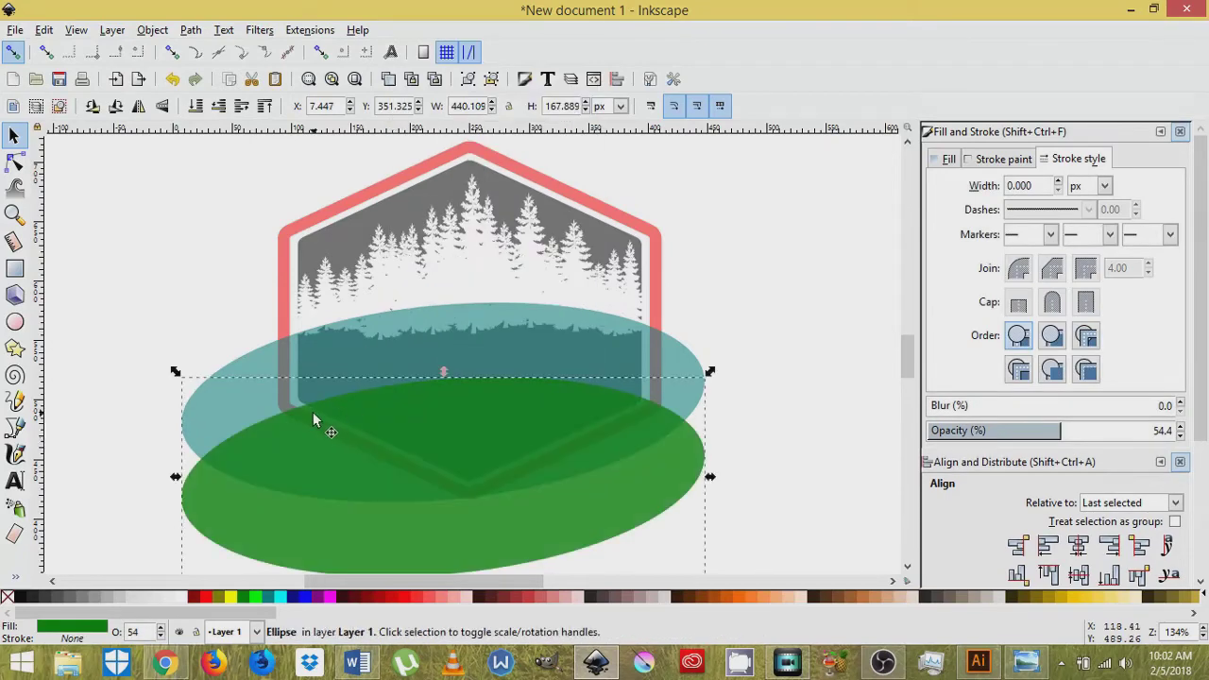
left_click(336, 353, "shift")
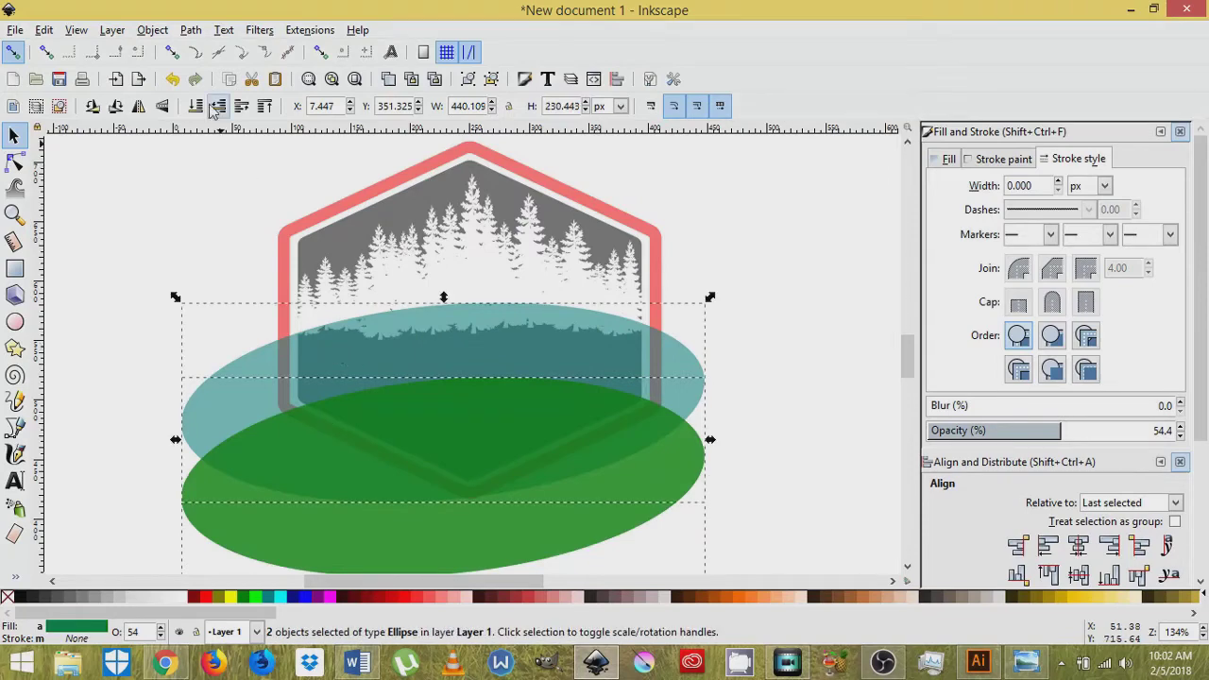
left_click(191, 30)
left_click(231, 148)
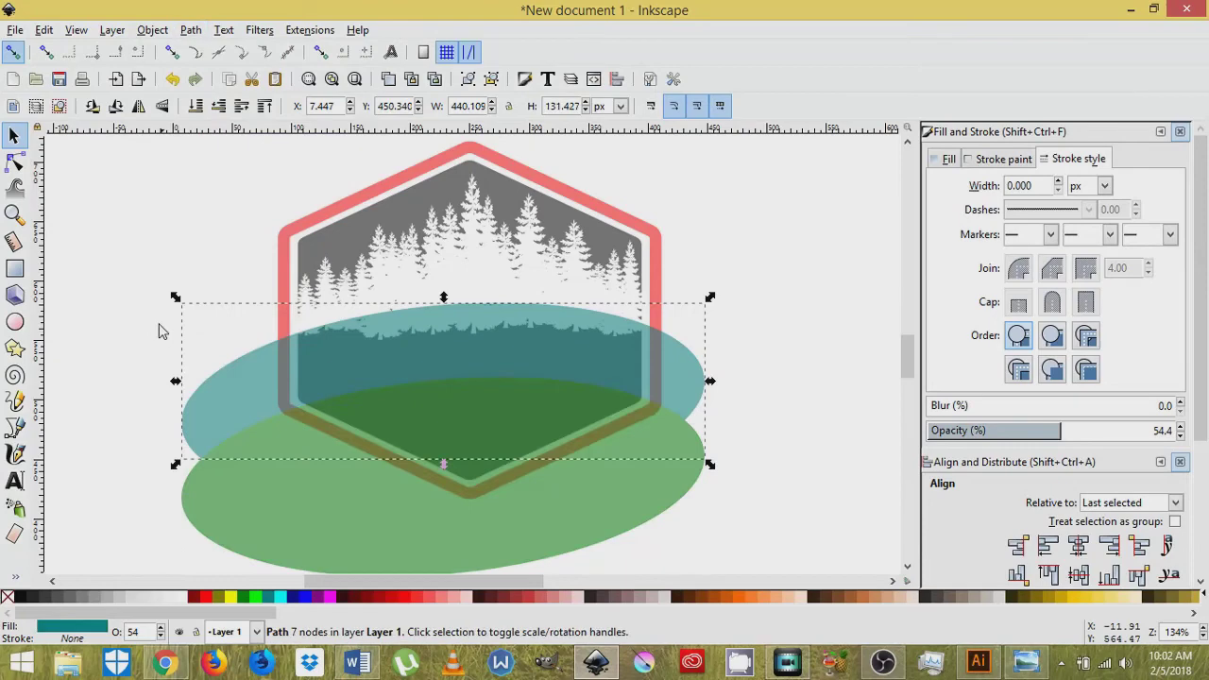
left_click(127, 330)
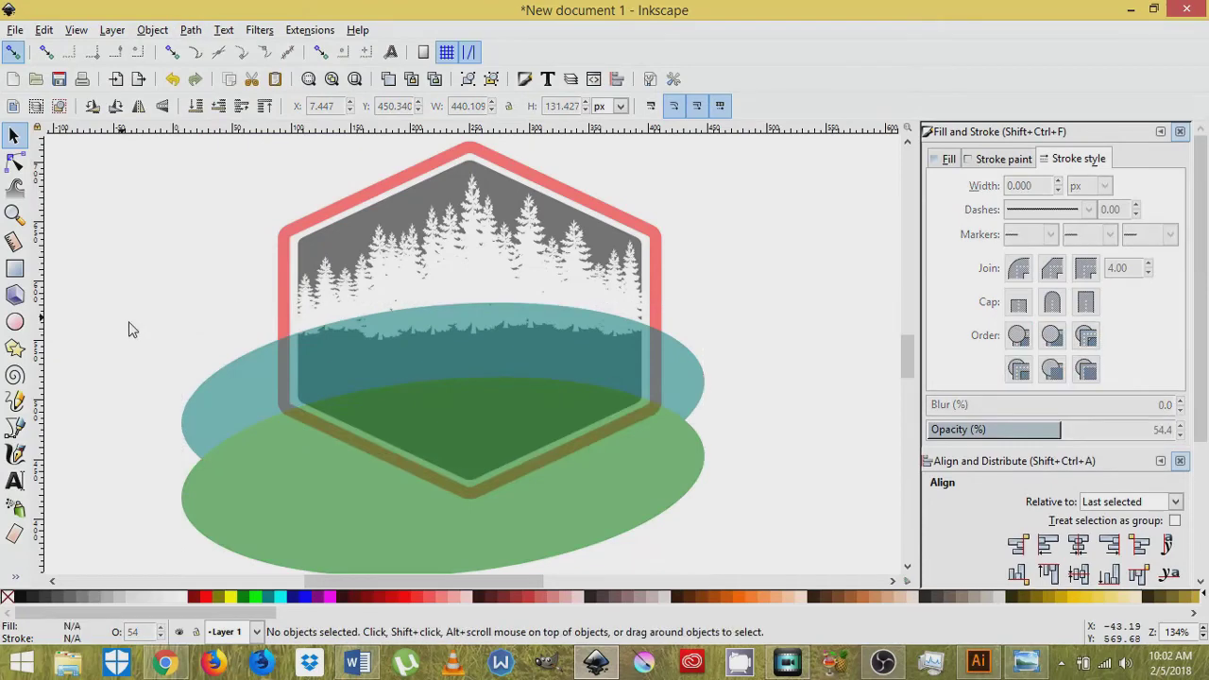
Subtract the cut teal shape from the grey hexagon and split the result into separate pieces
left_click(395, 372)
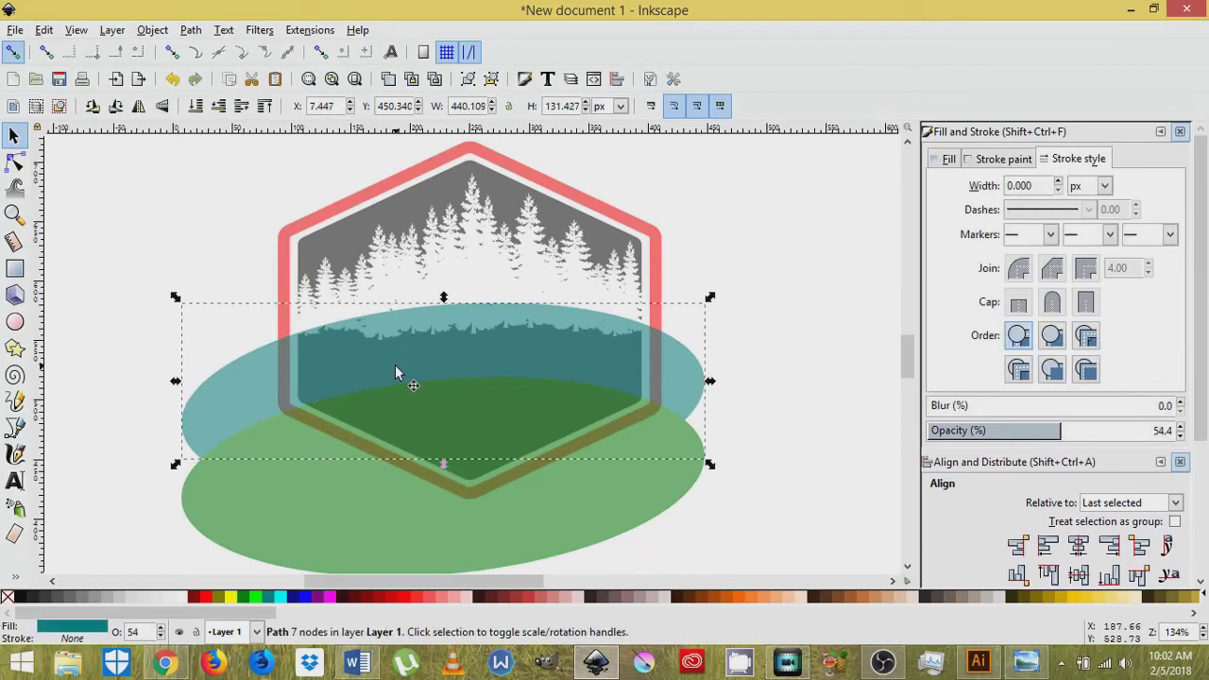
left_click(348, 238, "shift")
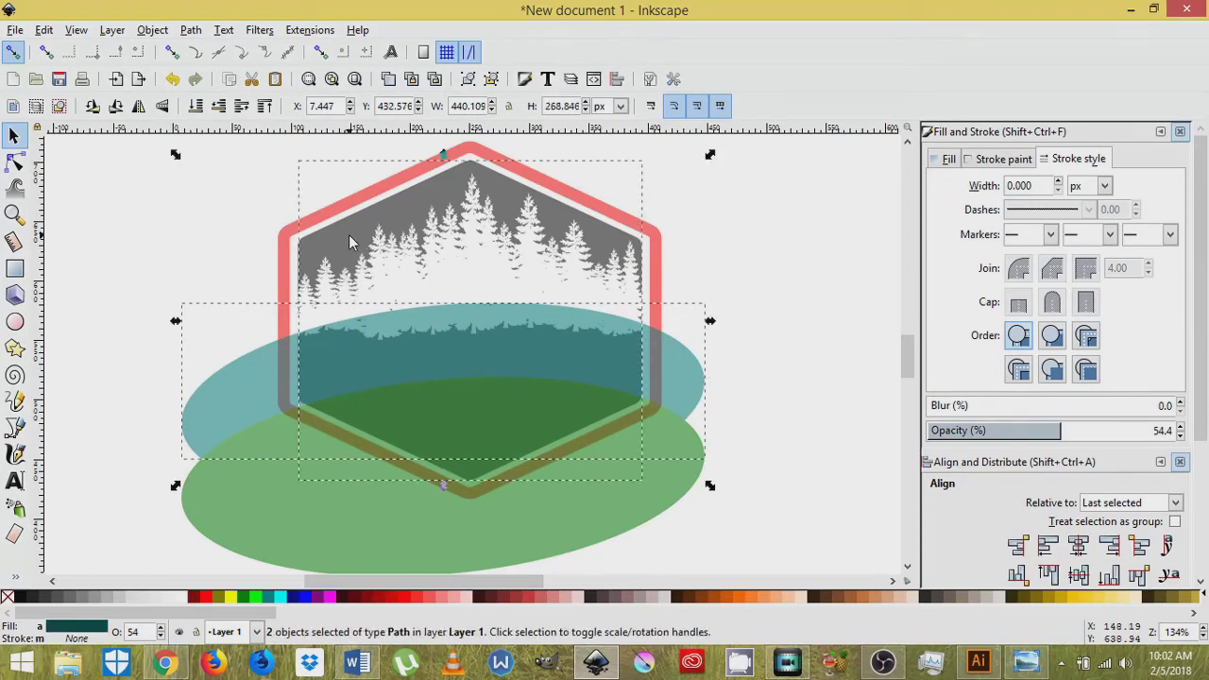
left_click(190, 30)
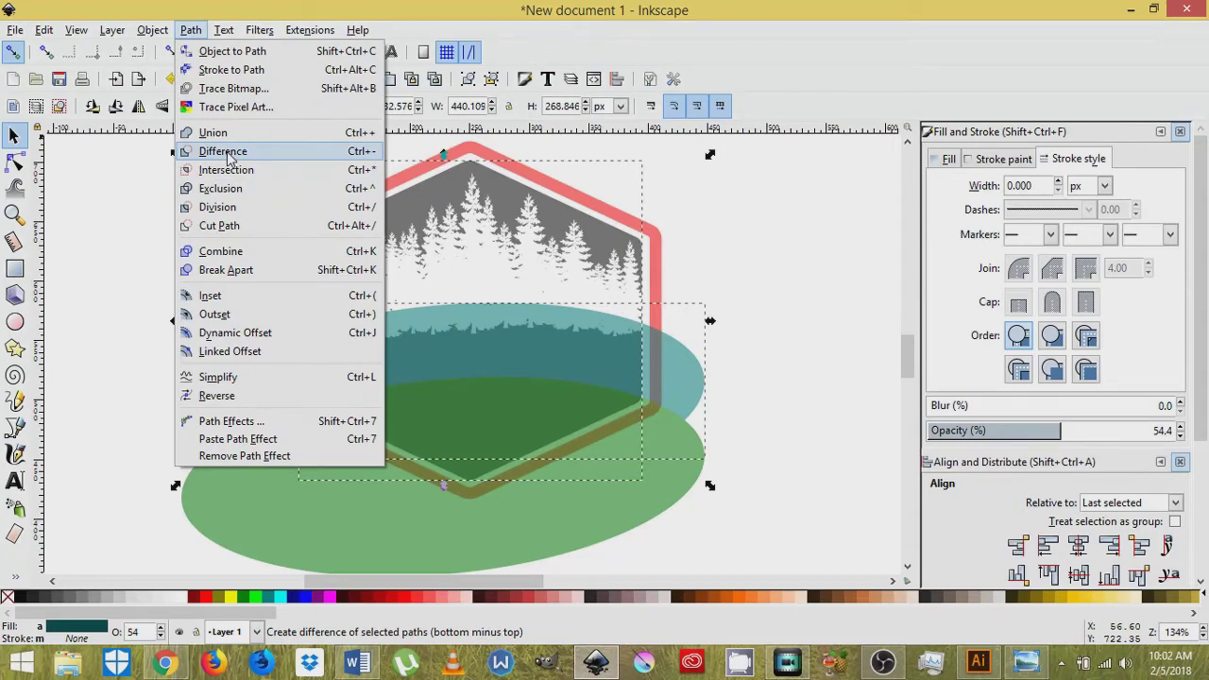
left_click(227, 154)
left_click(190, 30)
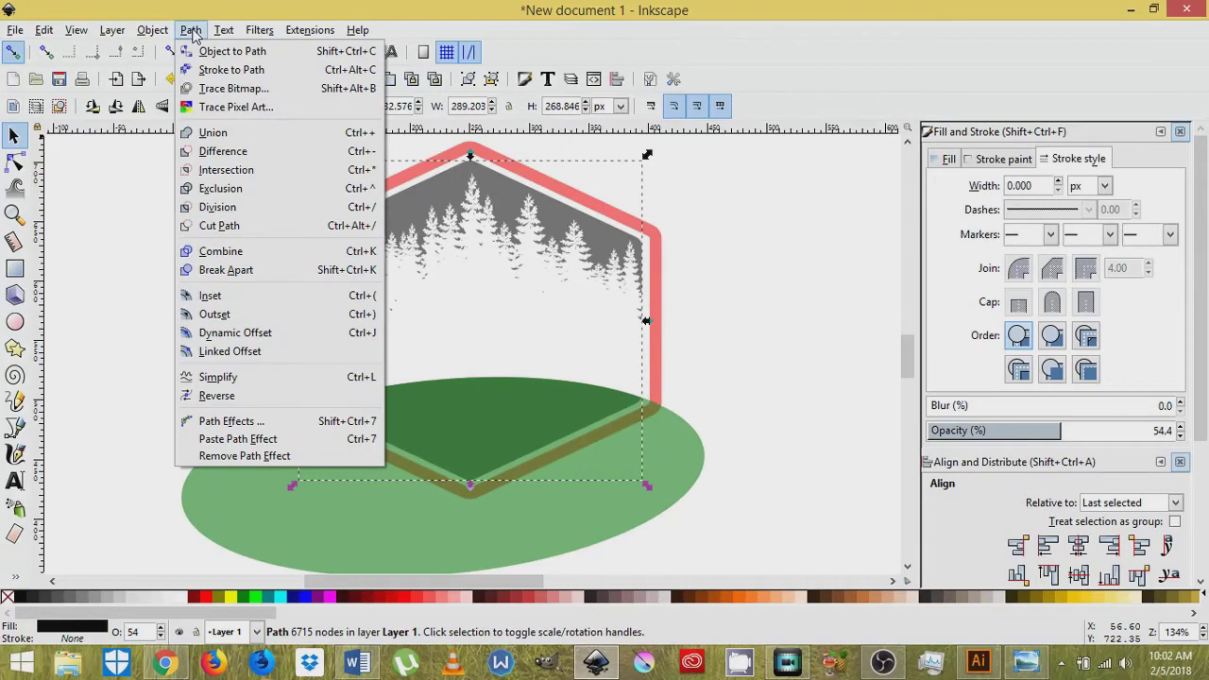
left_click(232, 272)
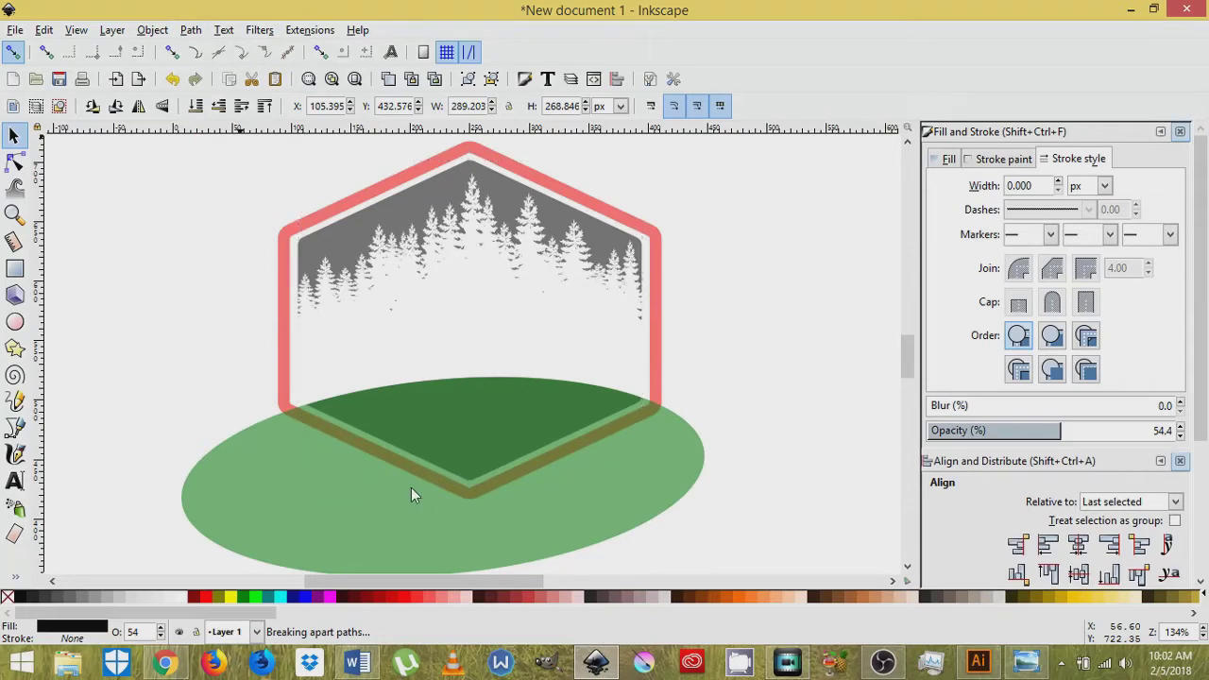
Try moving the green ellipse down, undo it, and deselect
left_click(318, 505)
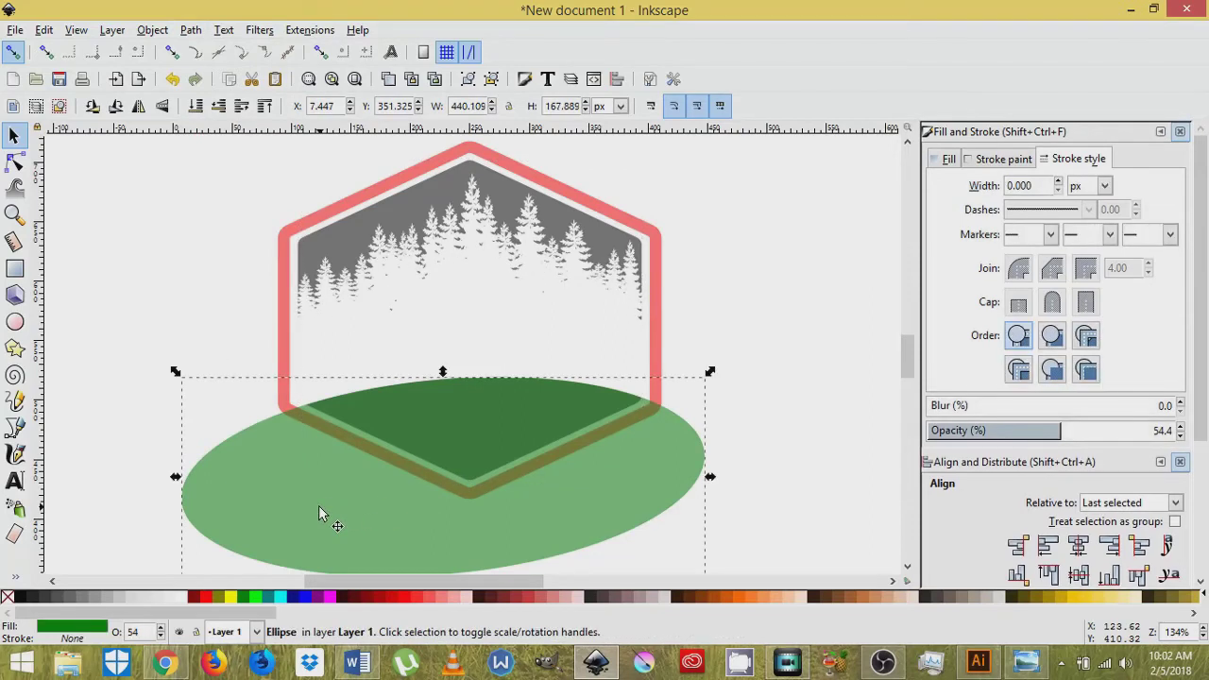
left_click_drag(319, 507, 315, 614)
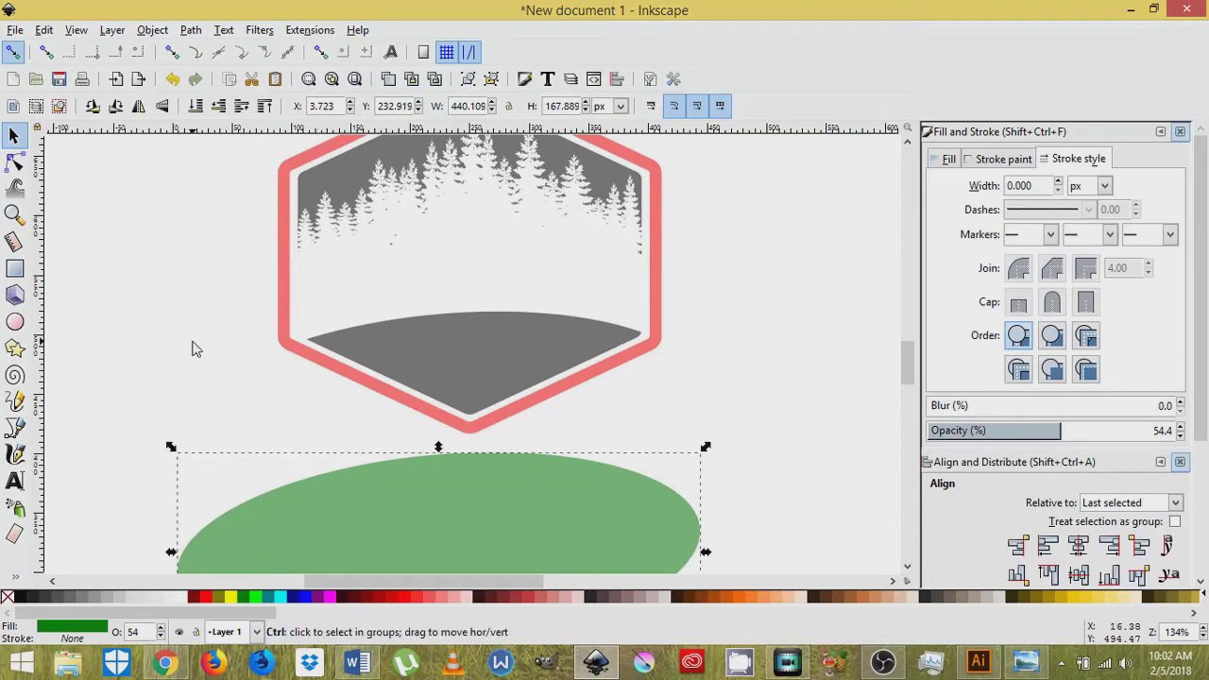
key("ctrl+z")
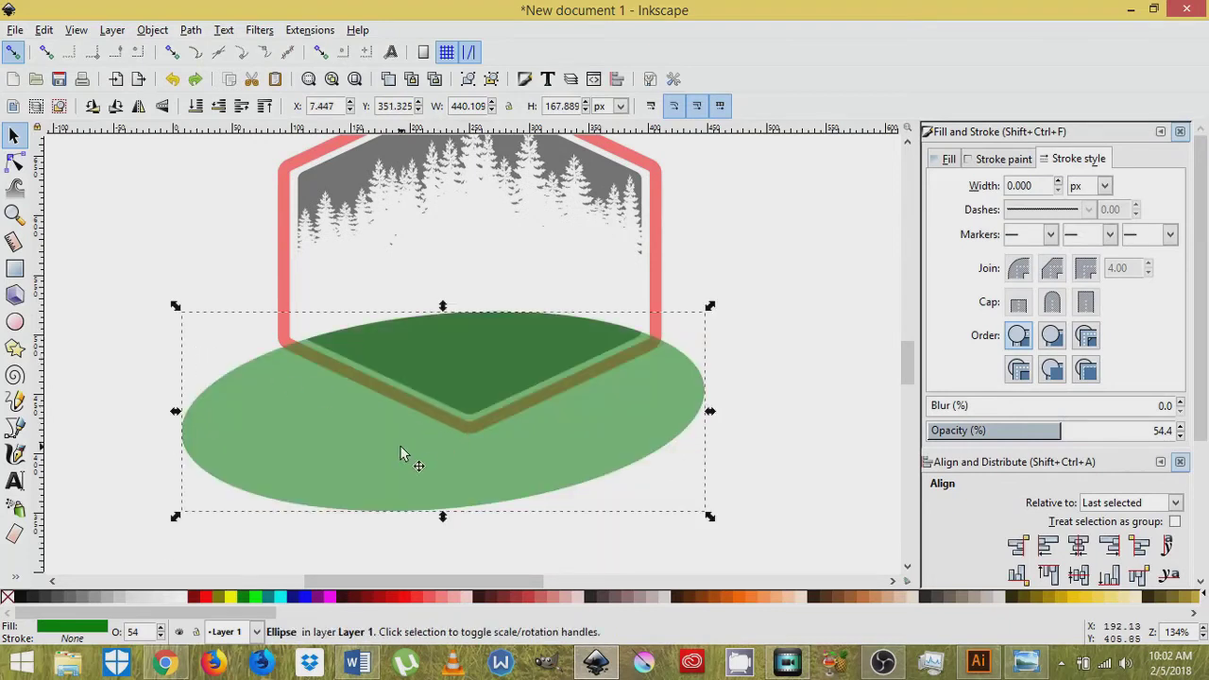
left_click(759, 259)
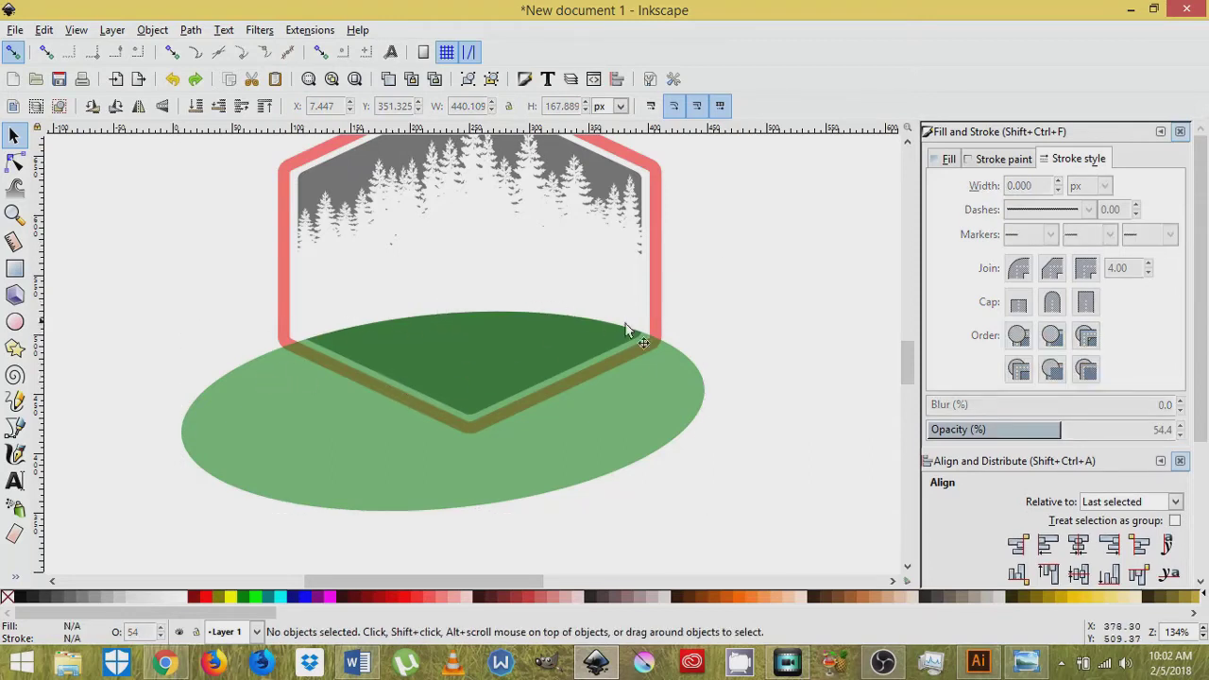
left_click(14, 401)
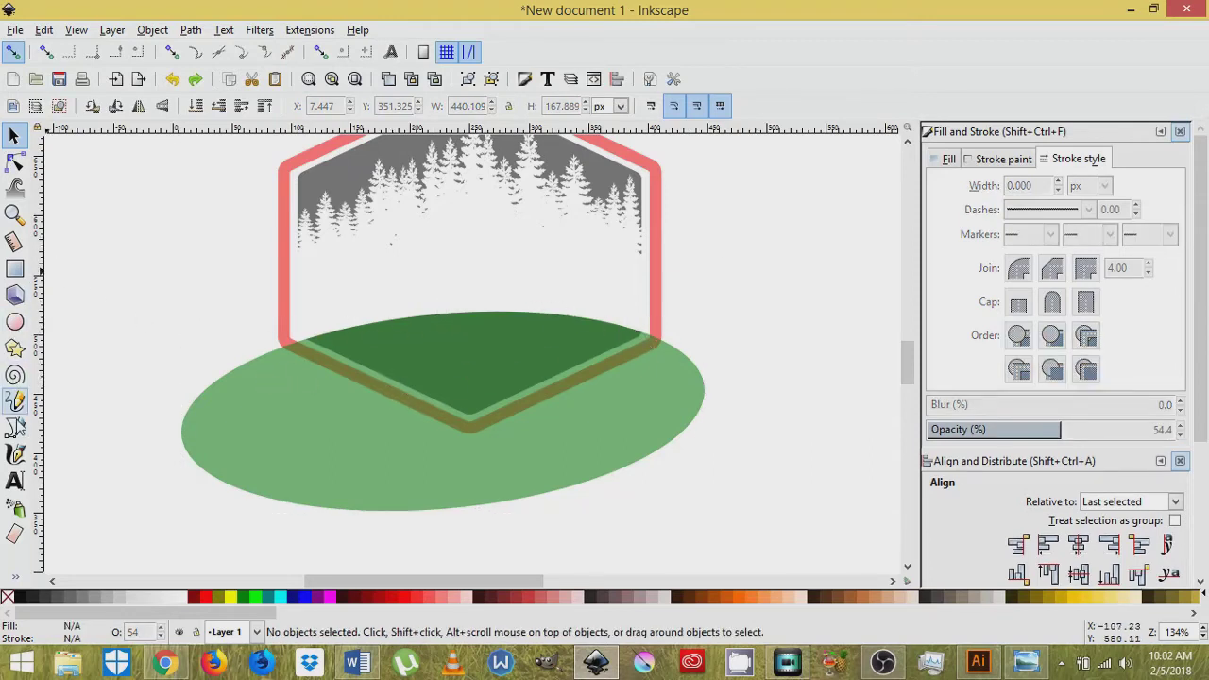
Type OUTDOORS in capitals as a new text object left of the badge
left_click(16, 481)
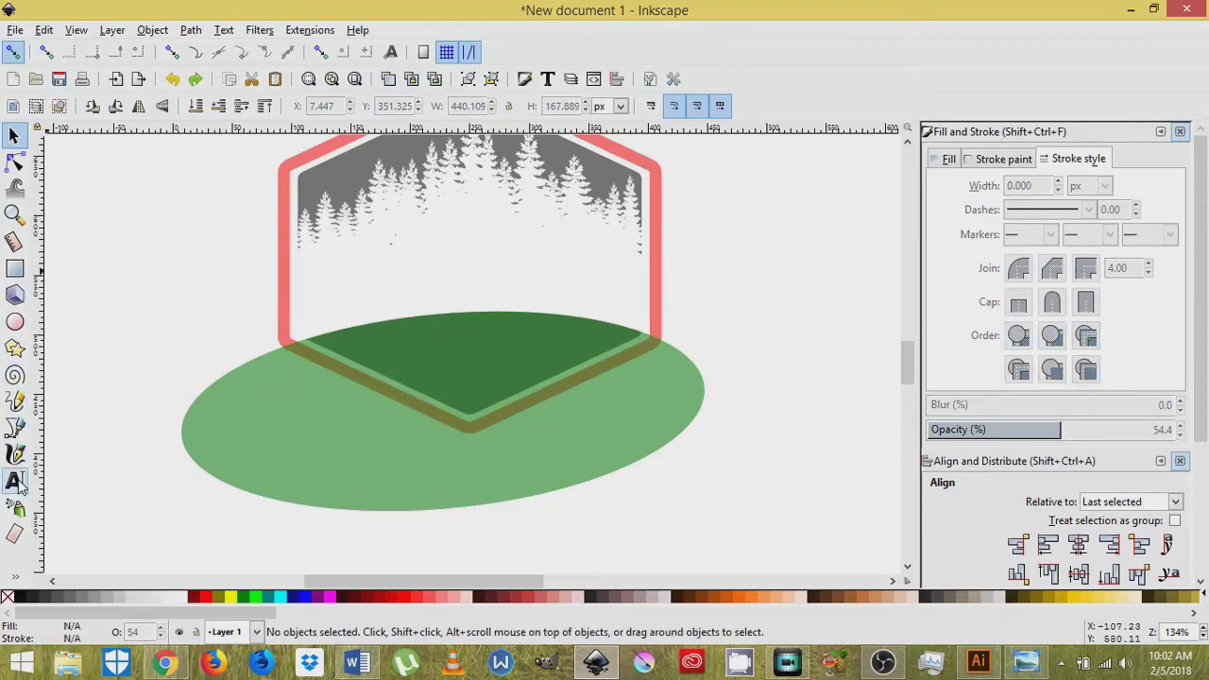
left_click(147, 249)
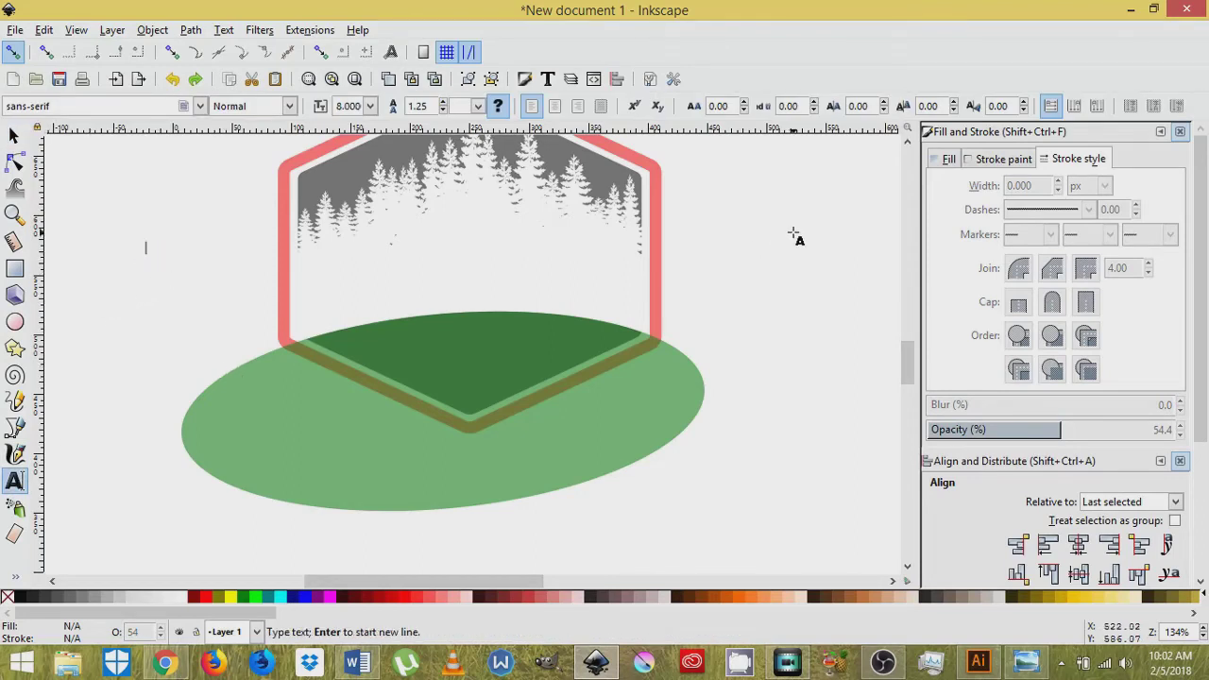
key("Caps_Lock")
type("TDOORS")
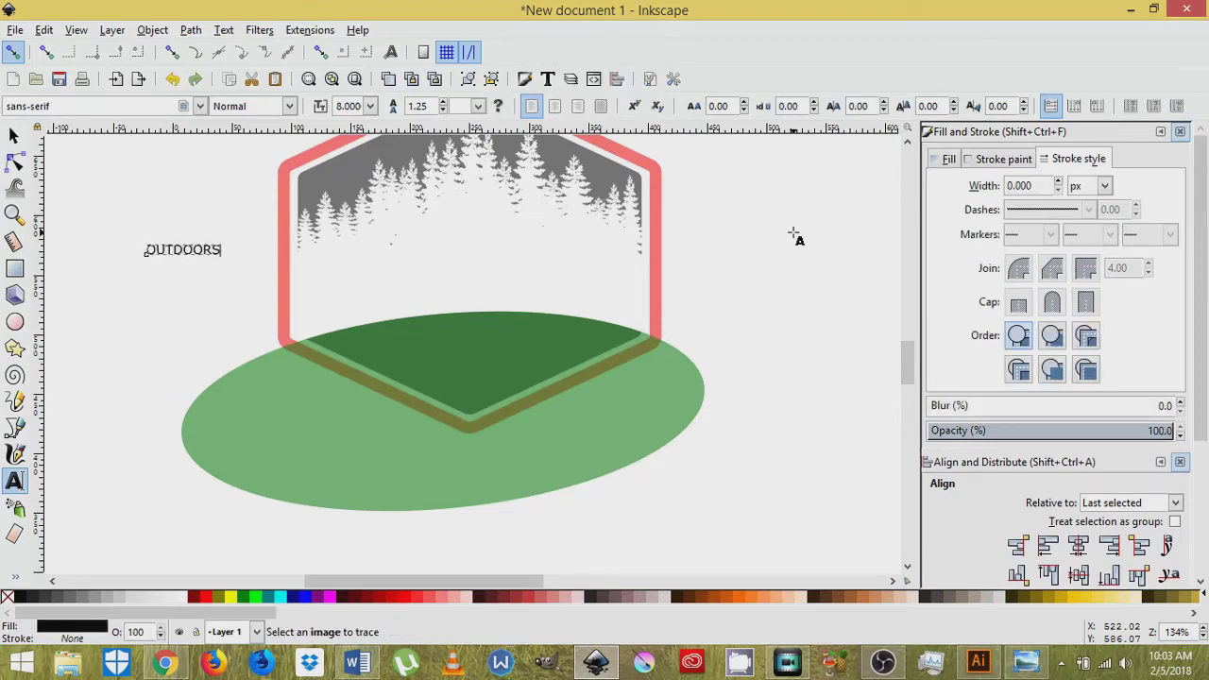
Set the OUTDOORS text's font to Hagin Caps Medium
left_click(13, 135)
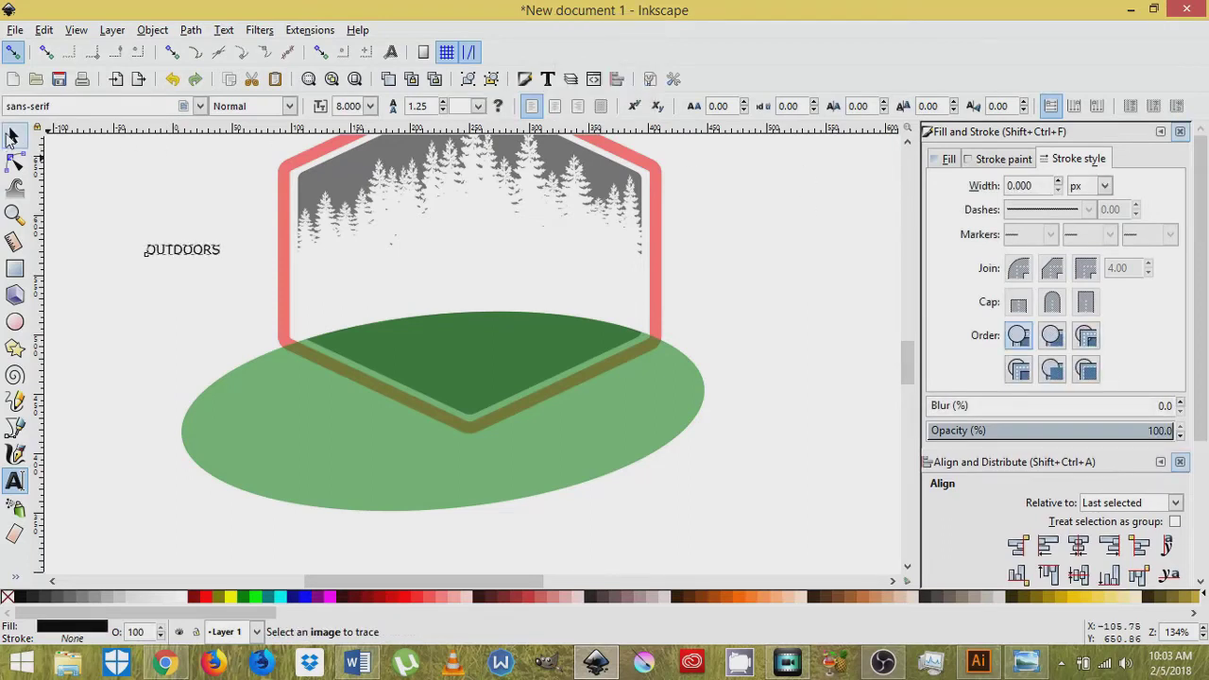
left_click(547, 81)
left_click(973, 233)
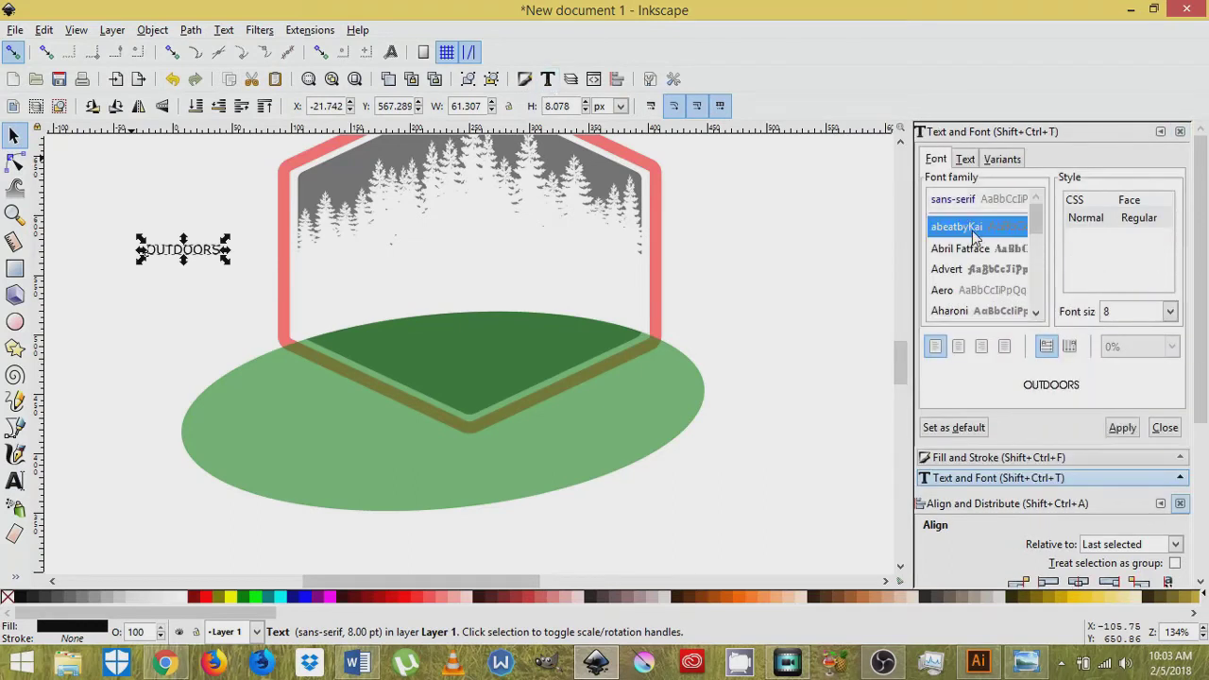
type("HAGI")
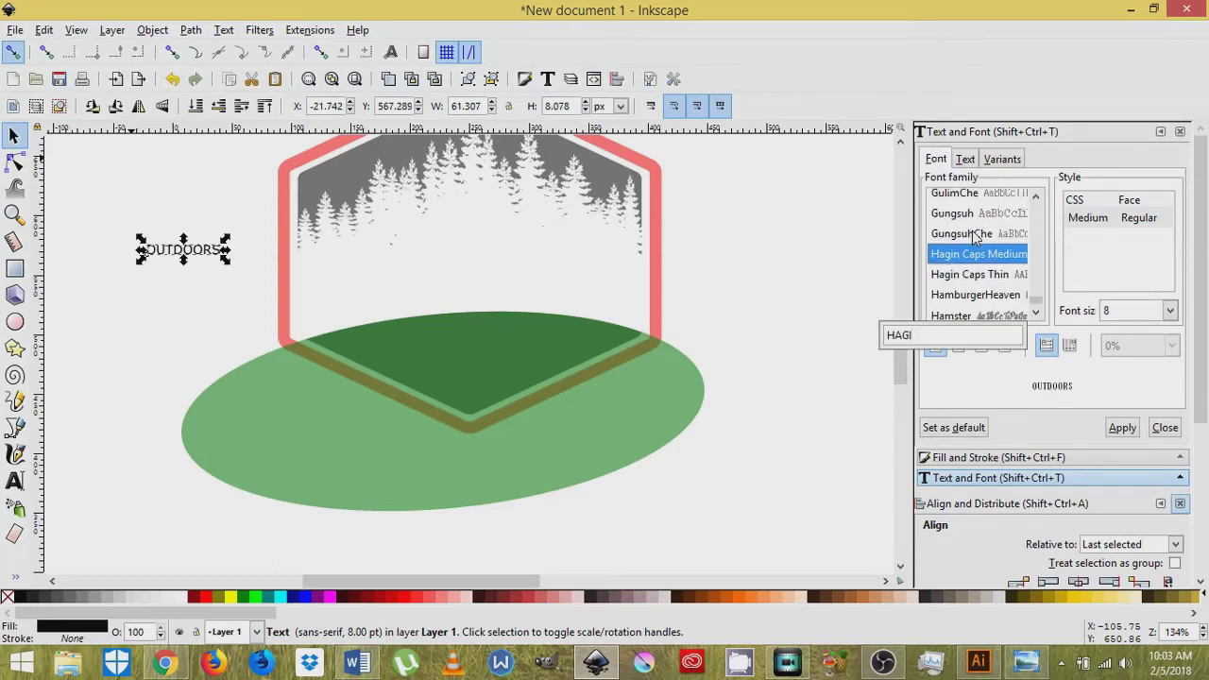
left_click(963, 262)
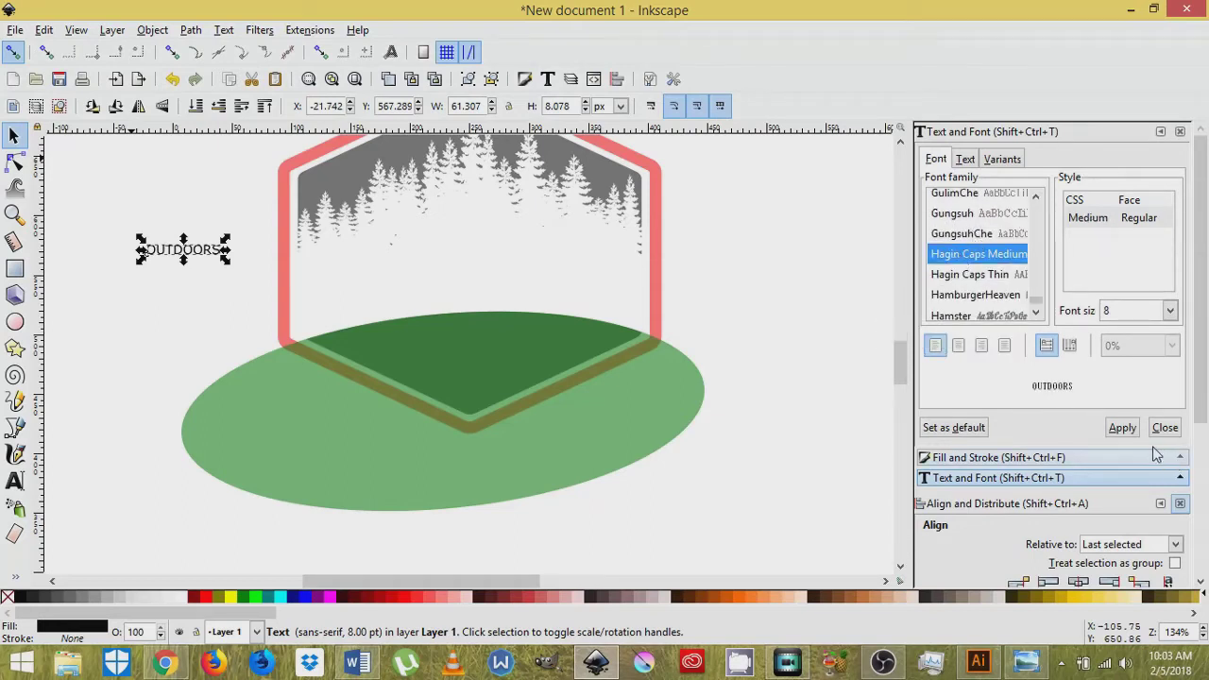
left_click(1121, 428)
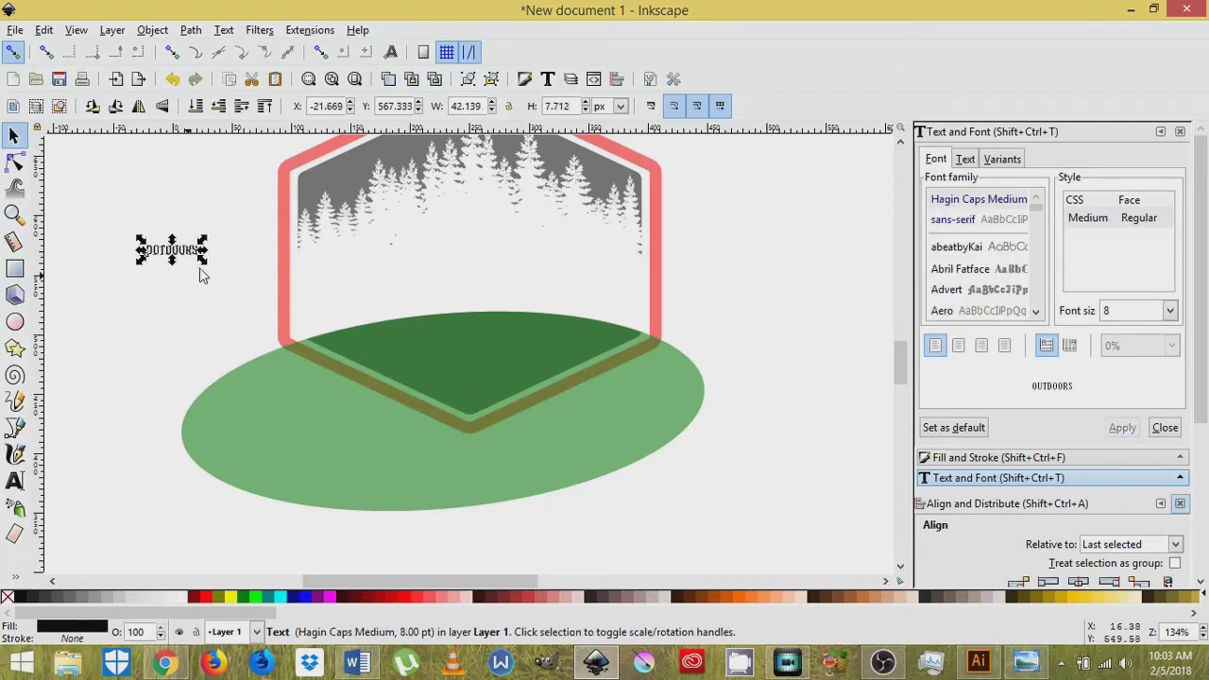
Enlarge OUTDOORS to about 51 pt, place it across the badge, and compare with the reference
left_click_drag(202, 266, 341, 330)
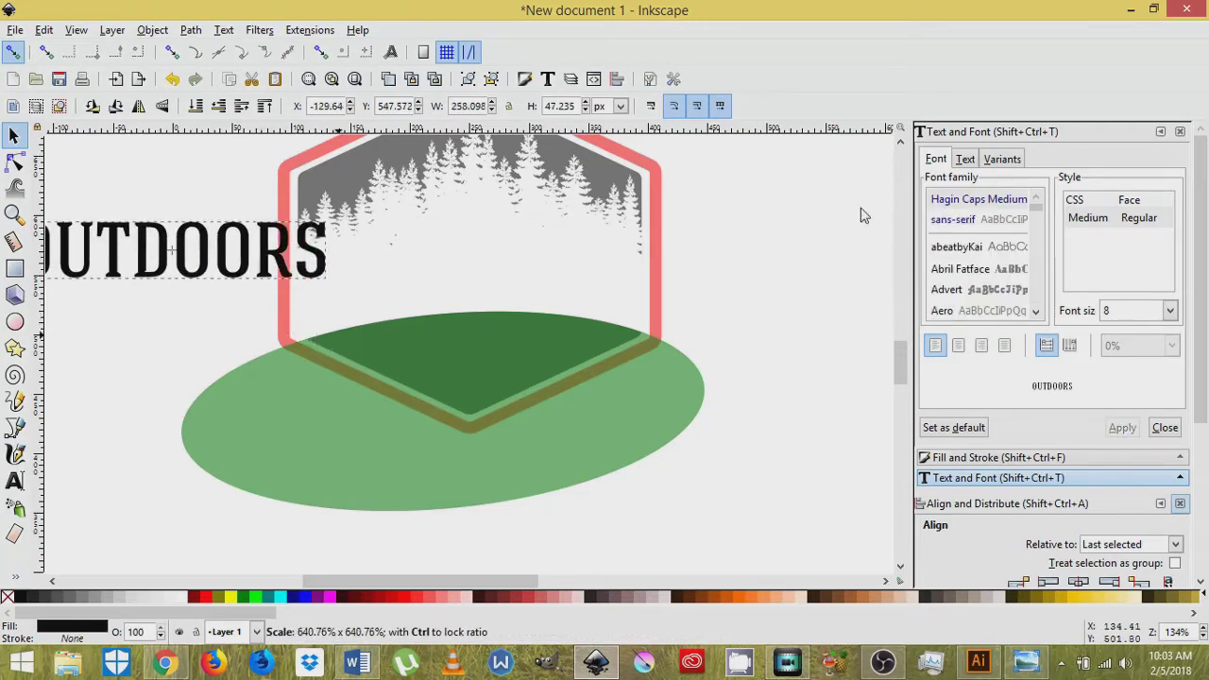
left_click(1179, 131)
left_click_drag(213, 268, 531, 305)
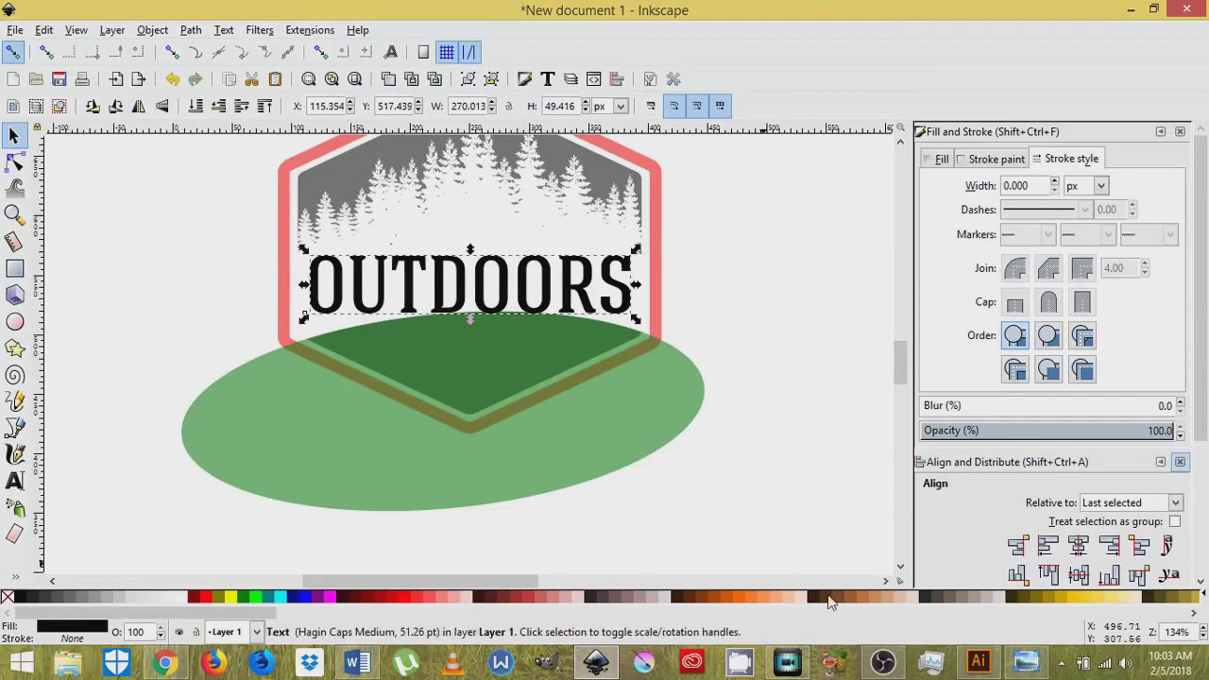
left_click(1029, 666)
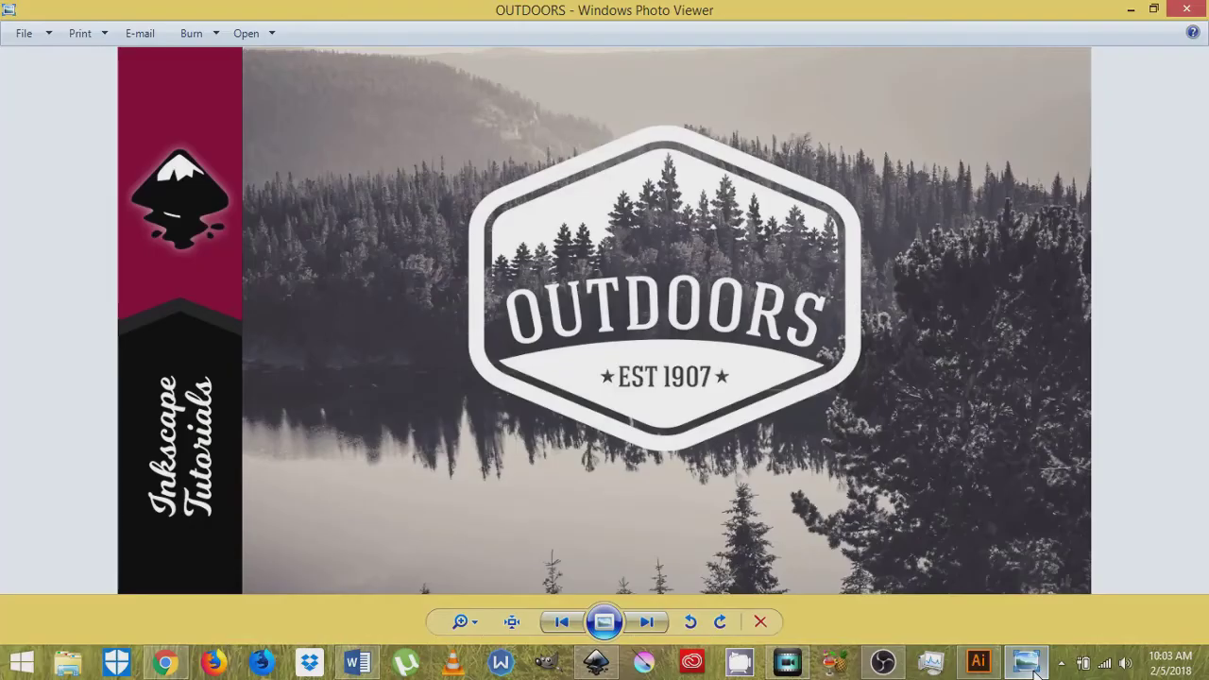
left_click(1029, 666)
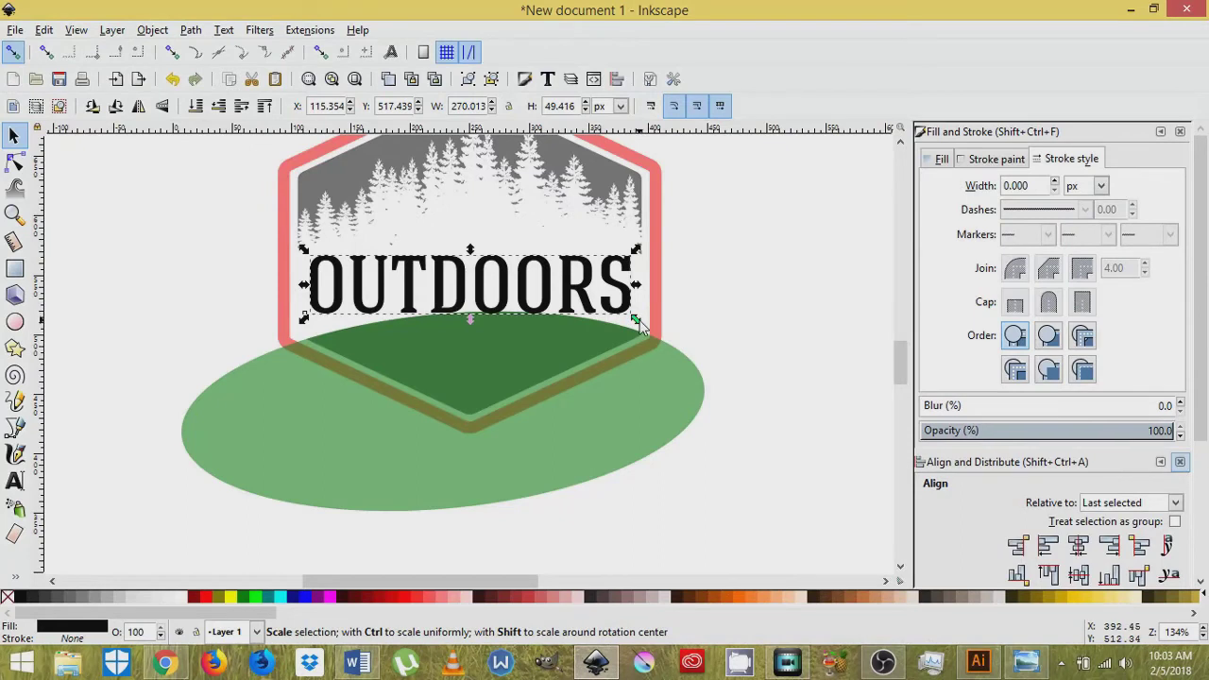
Shrink OUTDOORS slightly and put it on the green ellipse's path
key("comma")
key("comma")
key("comma")
key("comma")
key("comma")
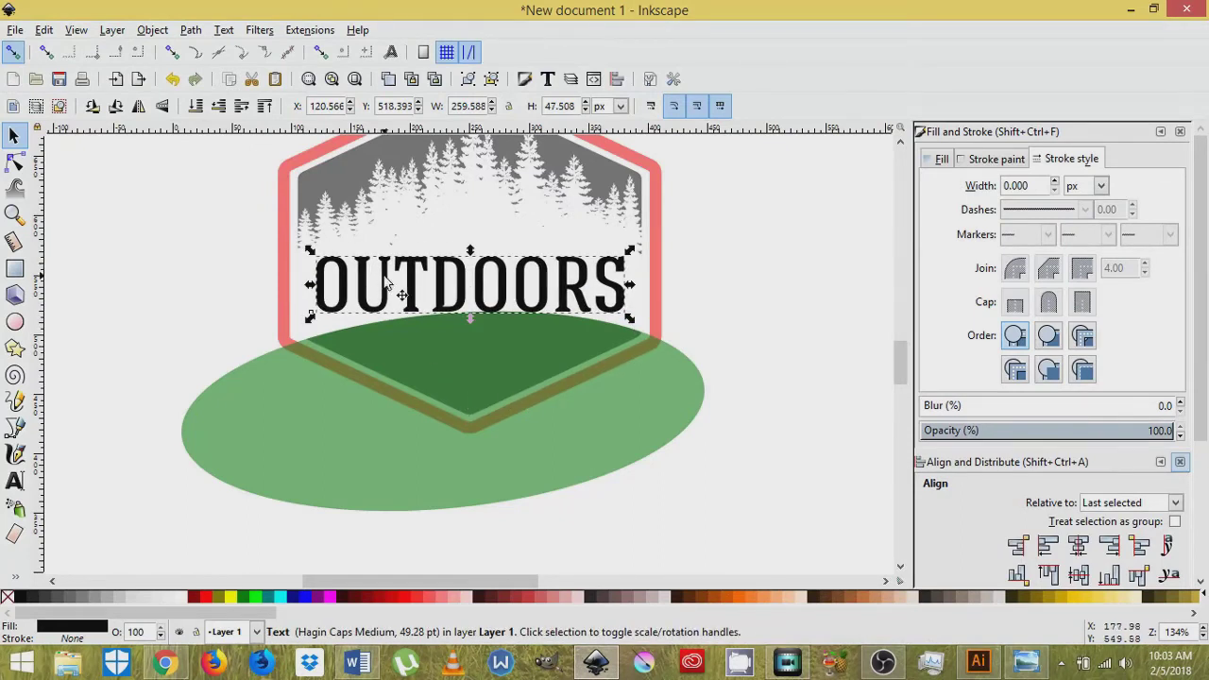
left_click_drag(426, 297, 39, 253)
left_click(312, 439, "shift")
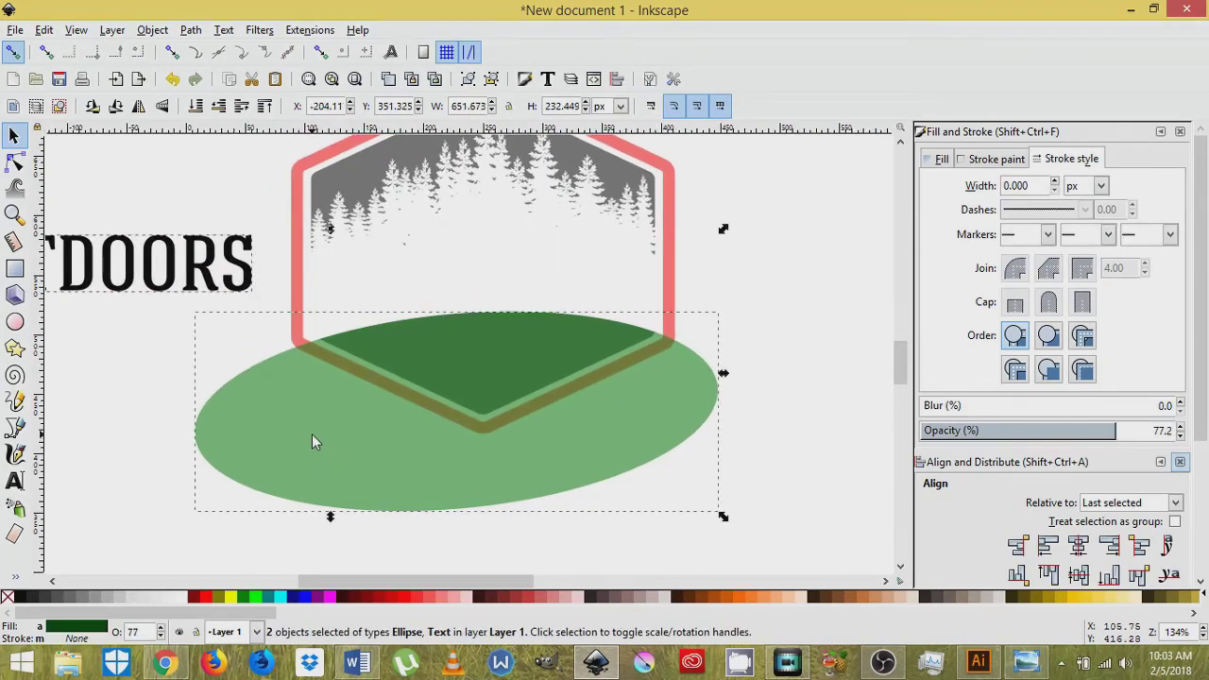
left_click(224, 29)
left_click(259, 111)
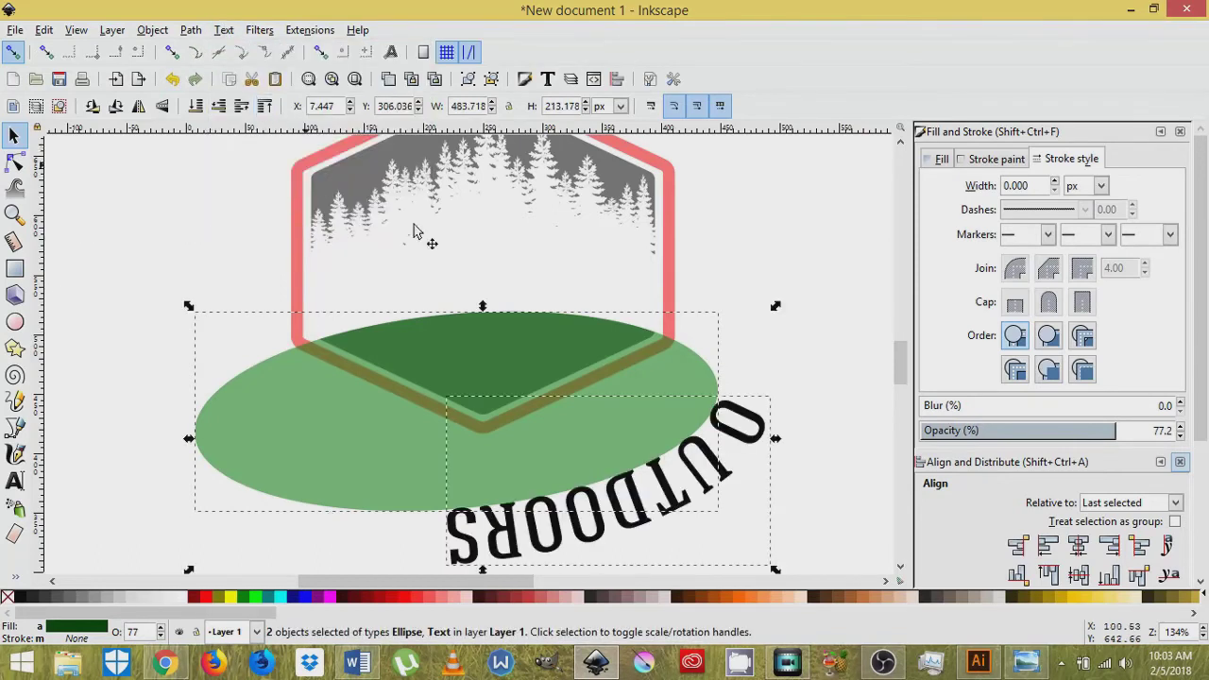
Reselect the curved OUTDOORS text for editing with the Text tool
left_click(148, 224)
left_click(497, 525)
scroll(497, 531, "down", 2)
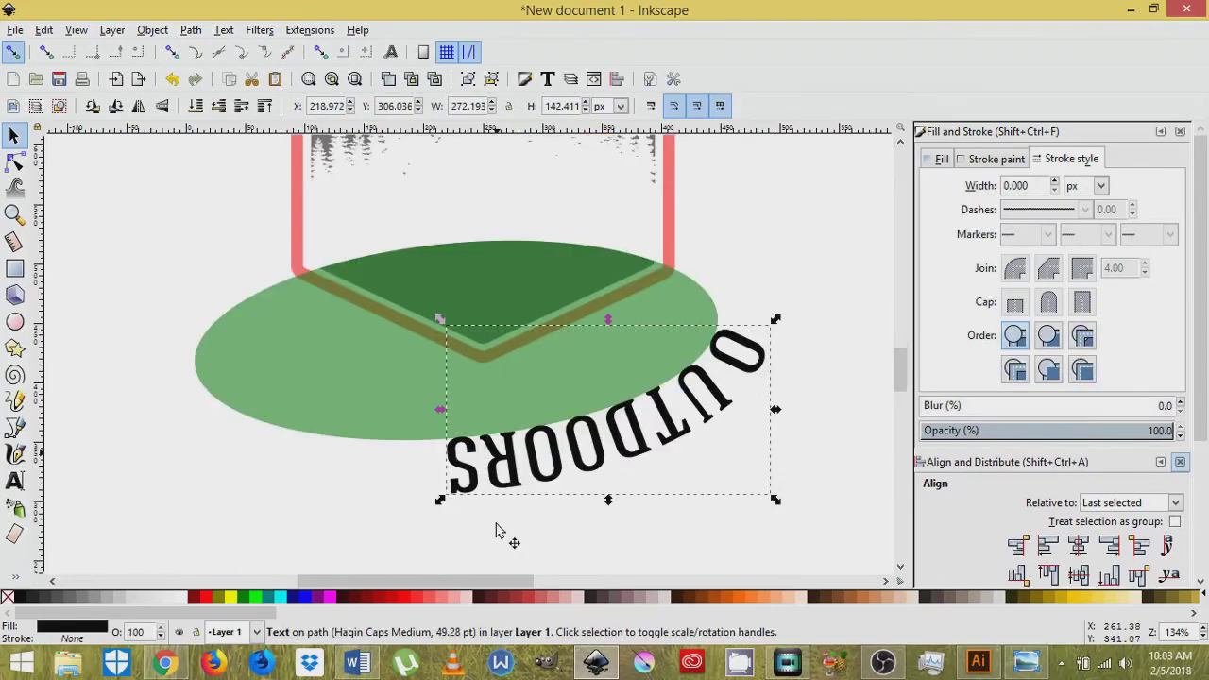
left_click(14, 479)
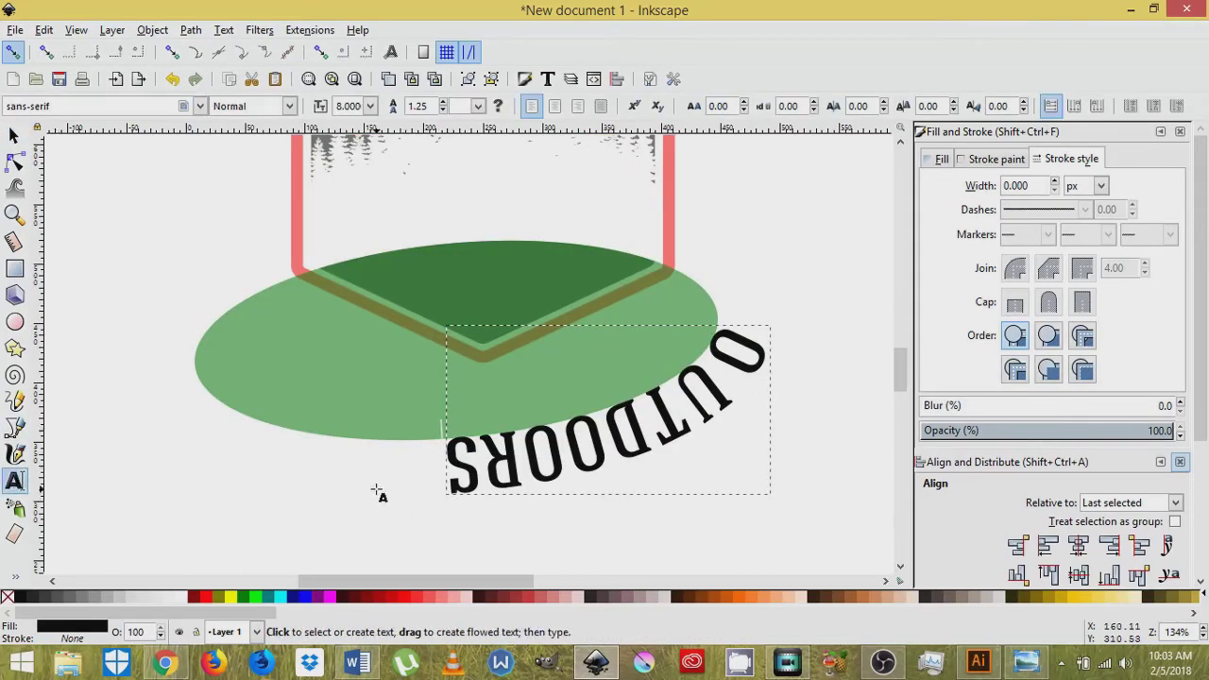
Slide OUTDOORS along the path with Shift+Alt+arrows until it arches upright, centred on the ellipse top
key("Left")
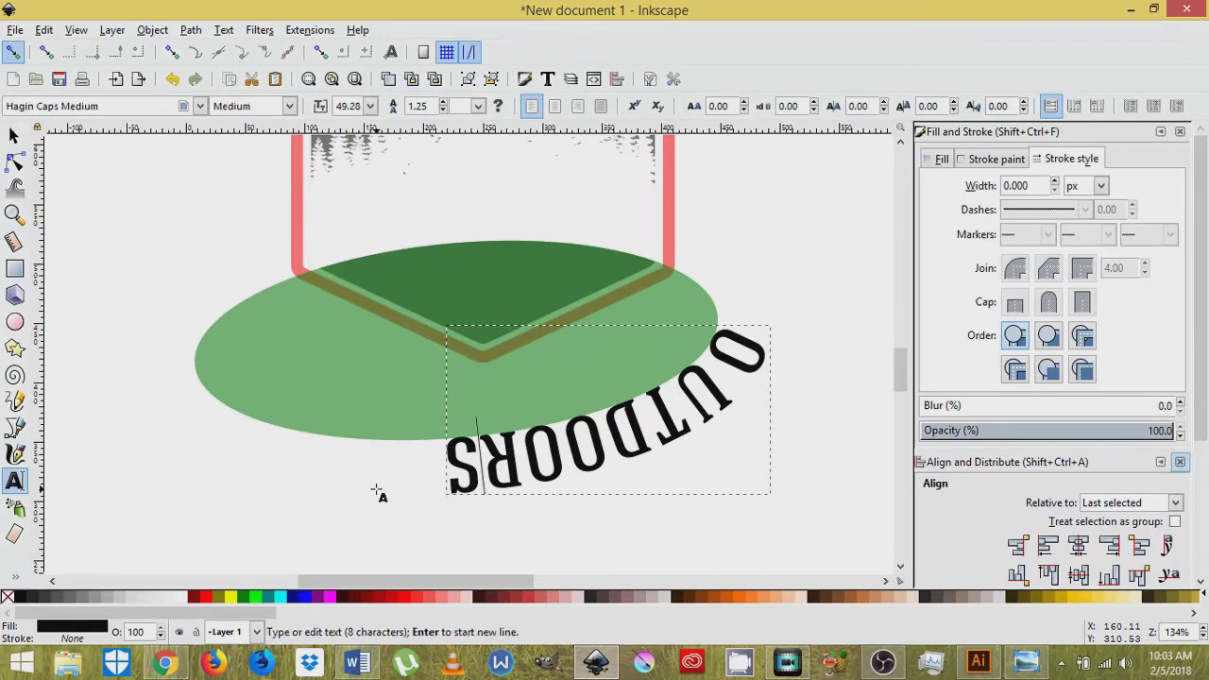
key("Left")
key("Left")
key("Left")
key("Left")
key("Left")
key("Left")
key("Left")
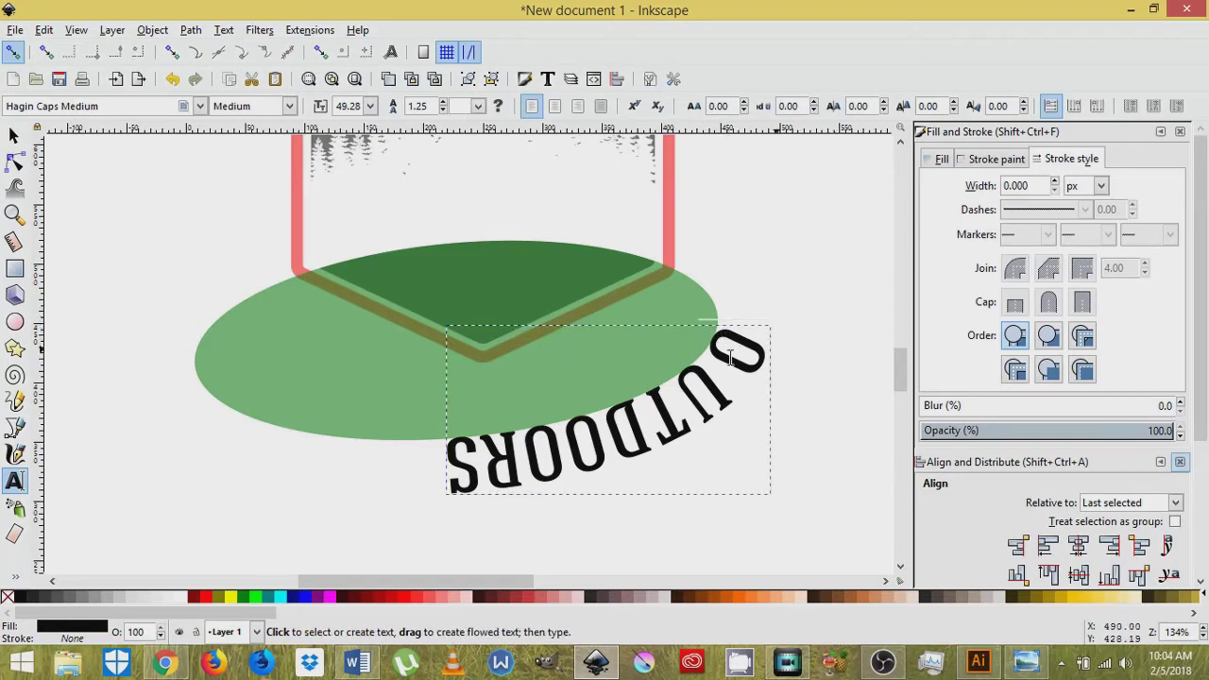
key("shift+alt+Right")
key("shift+alt+Right")
key("shift+alt+Right")
key("shift+alt+Right")
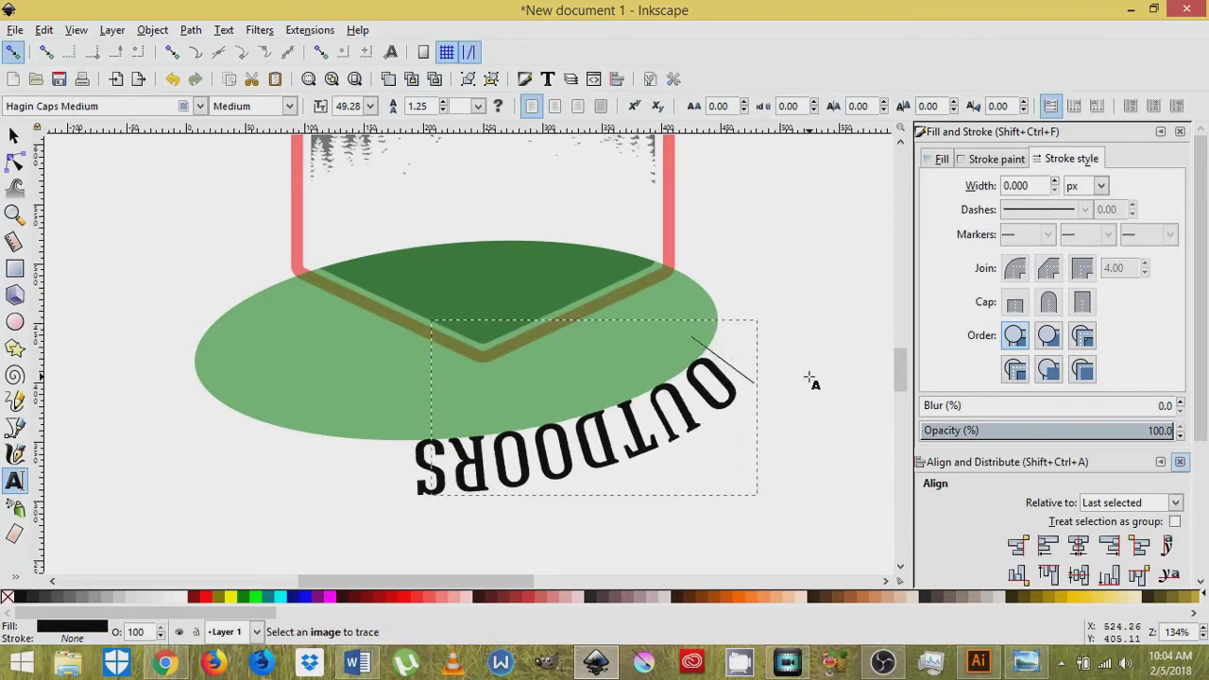
key("shift+alt+Right")
key("shift+alt+Right")
key("shift+alt+Right")
key("shift+alt+Right")
key("shift+alt+Right")
key("shift+alt+Right")
key("shift+alt+Right")
key("shift+alt+Right")
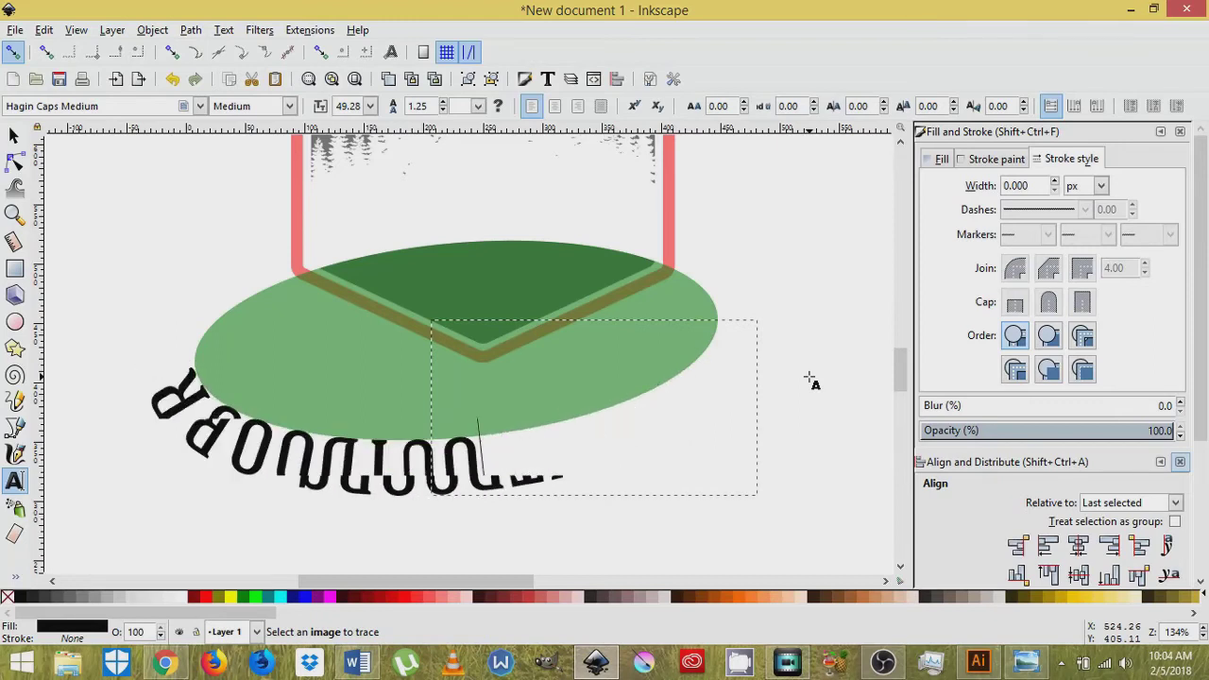
key("shift+alt+Right")
key("shift+alt+Right")
key("shift+alt+Right")
key("shift+alt+Right")
key("shift+alt+Right")
key("shift+alt+Right")
key("shift+alt+Right")
key("shift+alt+Right")
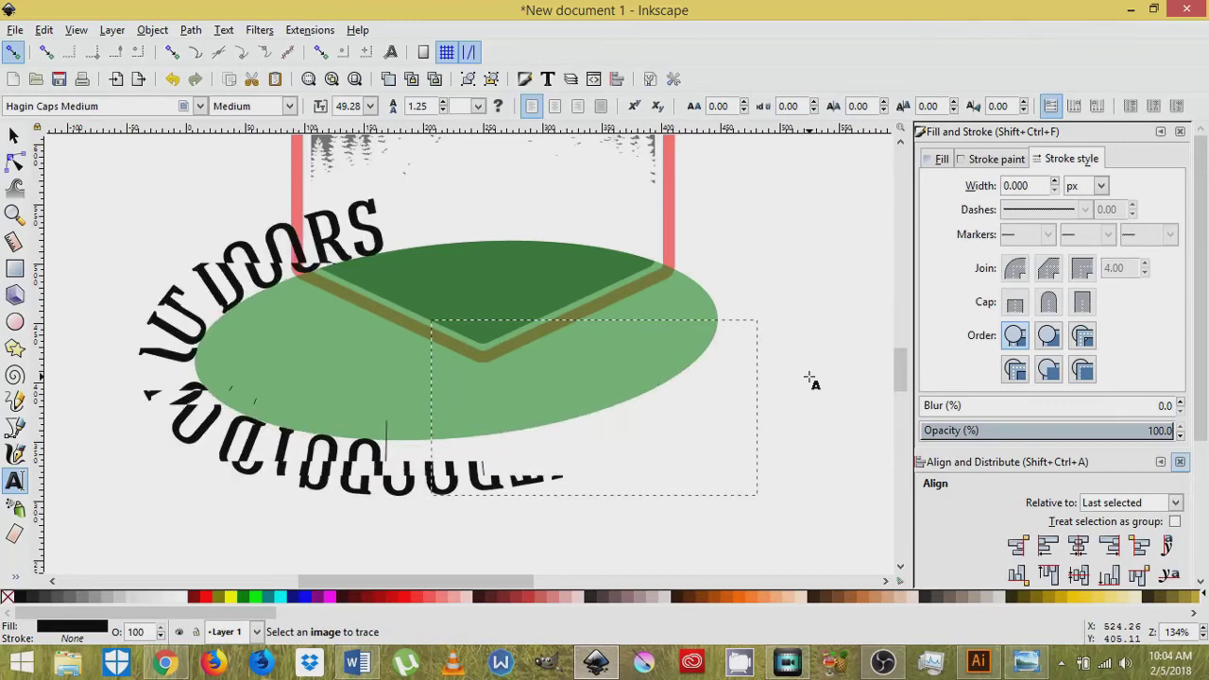
key("shift+alt+Right")
key("shift+alt+Right")
key("shift+alt+Right")
key("shift+alt+Right")
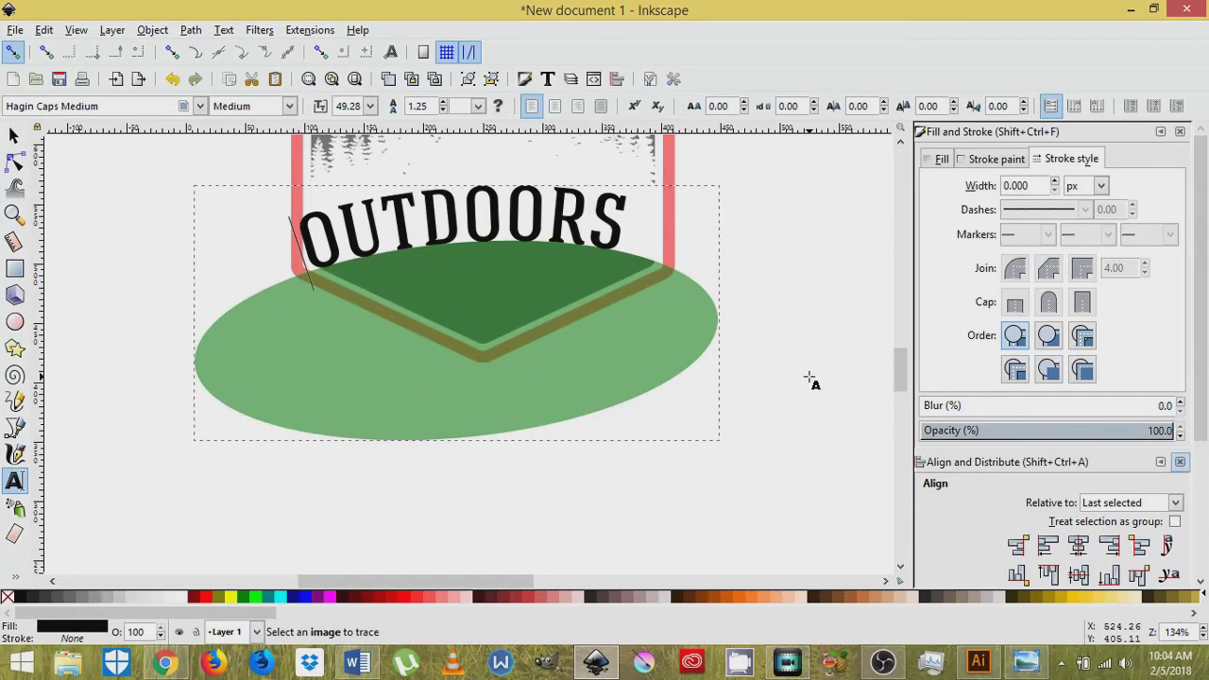
key("shift+alt+Right")
key("shift+alt+Right")
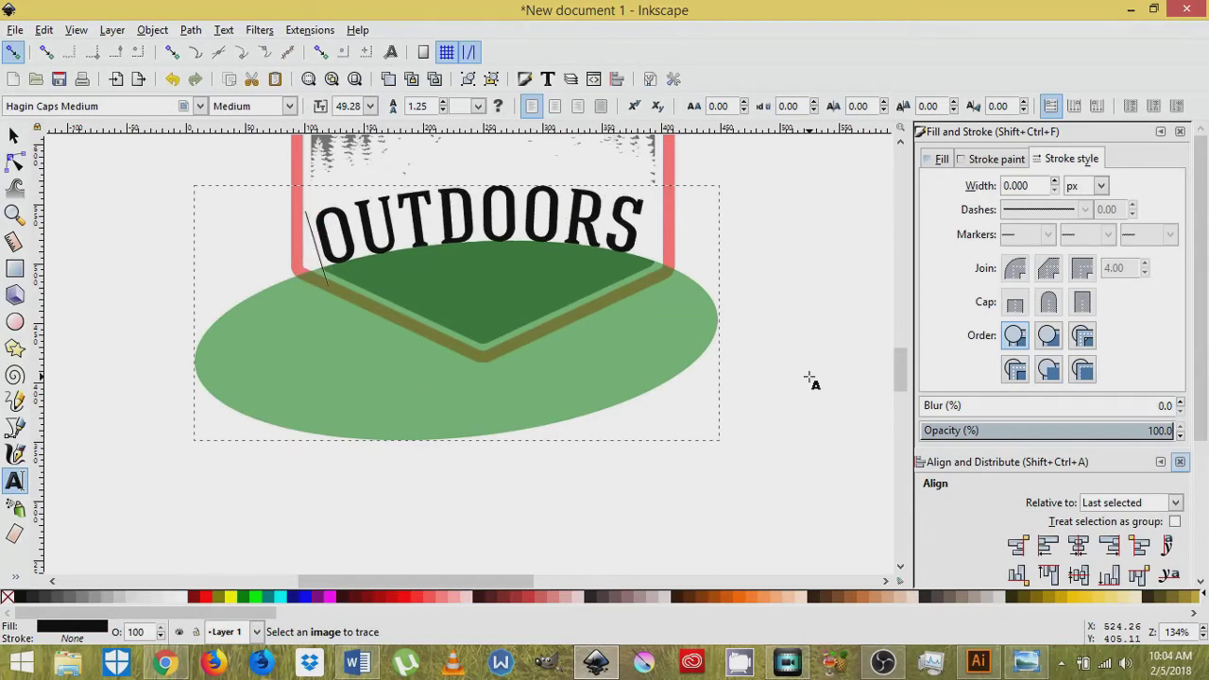
key("shift+alt+Right")
key("shift+alt+Right")
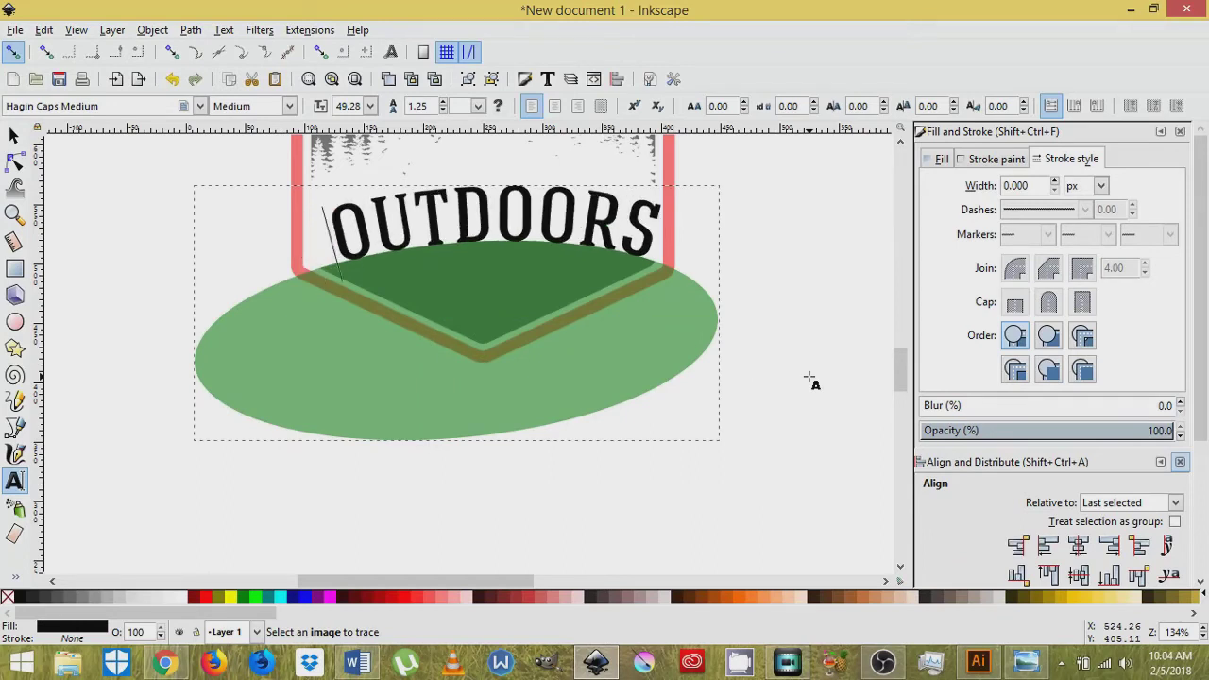
key("shift+alt+Left")
key("shift+alt+Left")
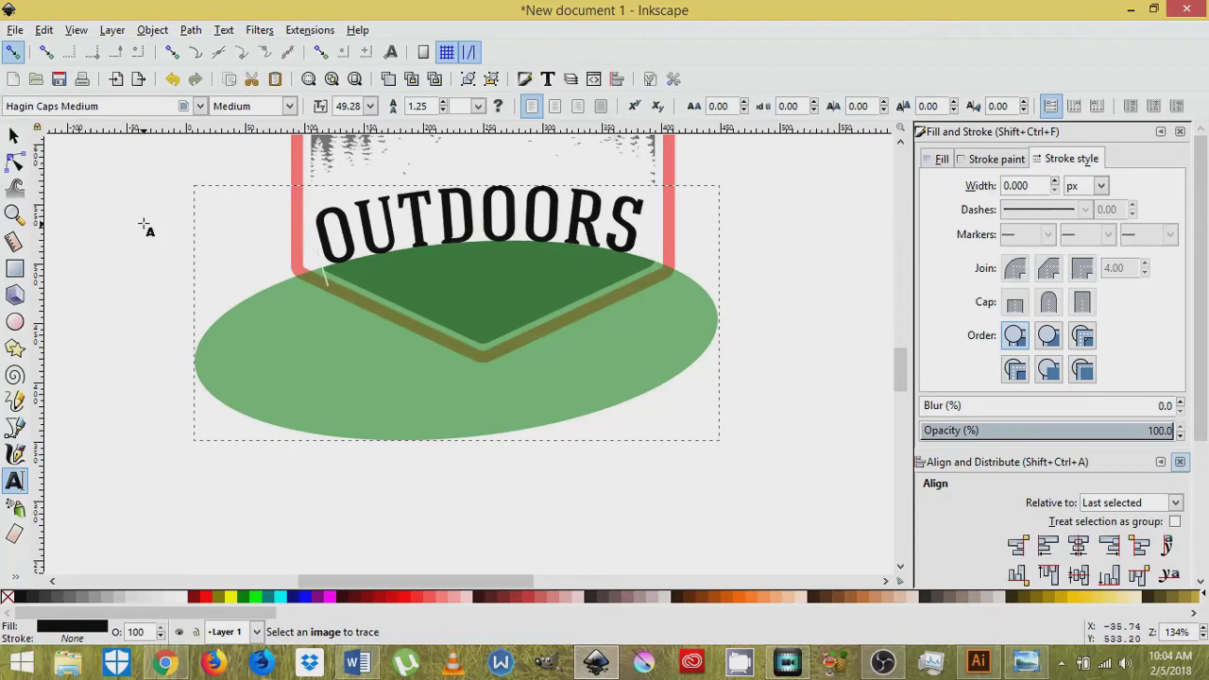
left_click(13, 135)
scroll(104, 258, "up", 3)
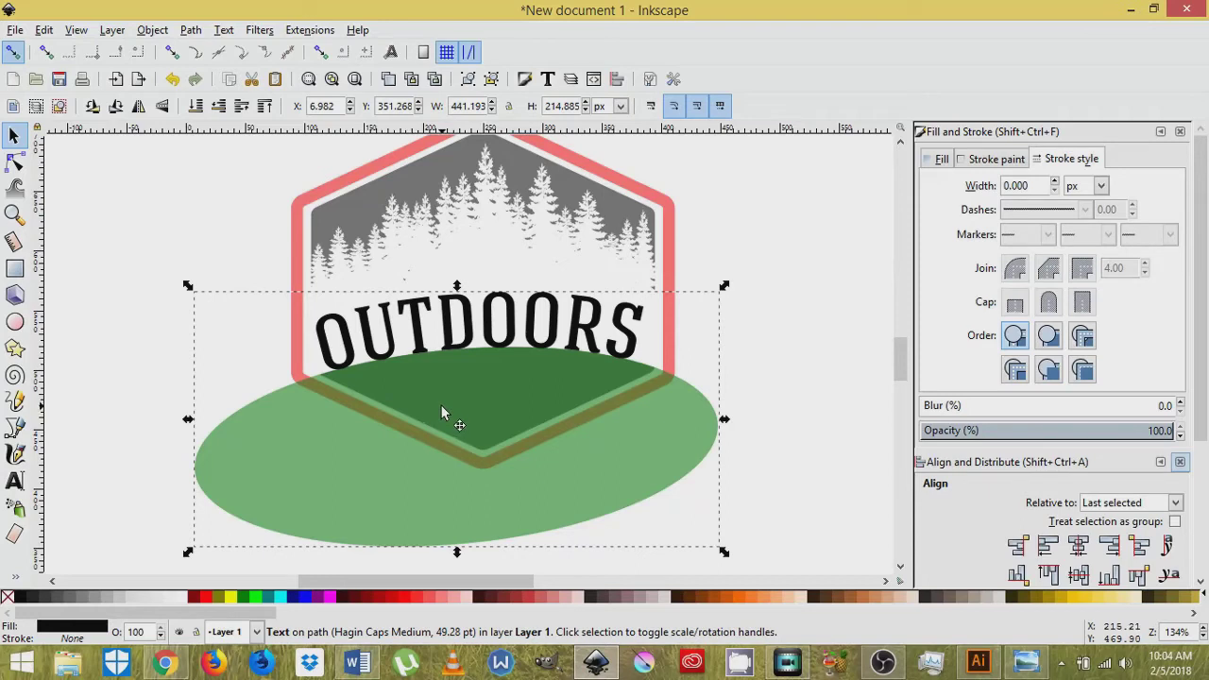
Convert the curved OUTDOORS into letter paths, then delete the green ellipse
left_click_drag(441, 404, 441, 398)
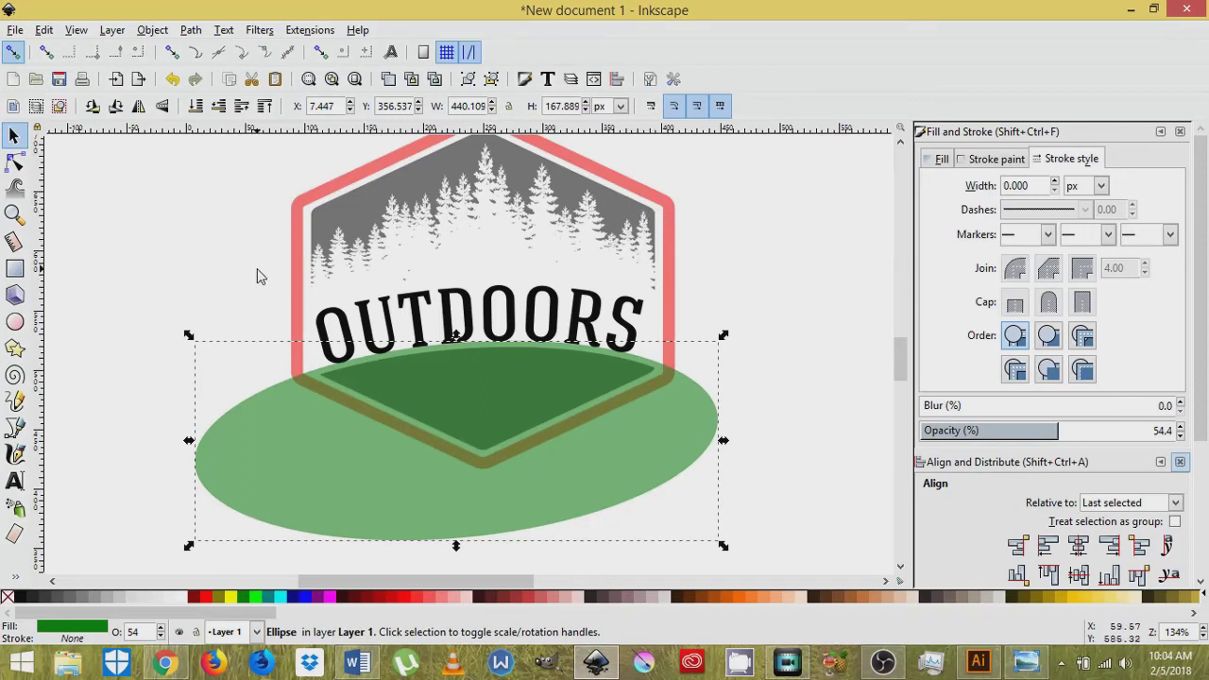
left_click(416, 308)
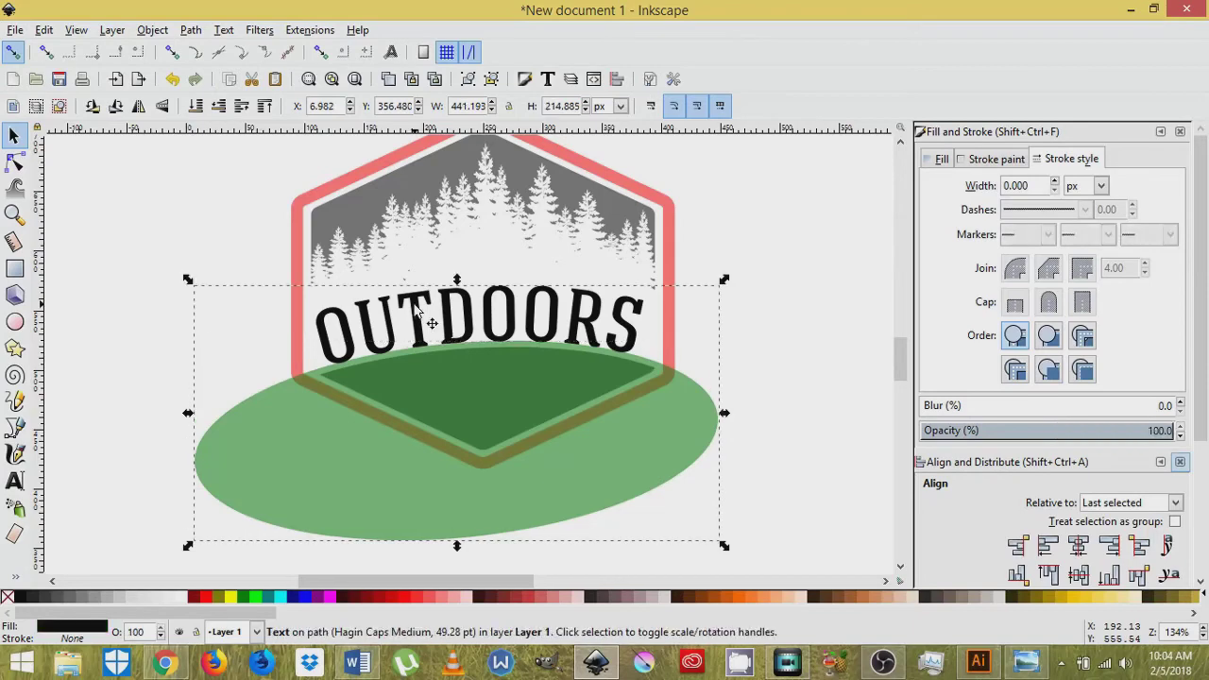
left_click(416, 308)
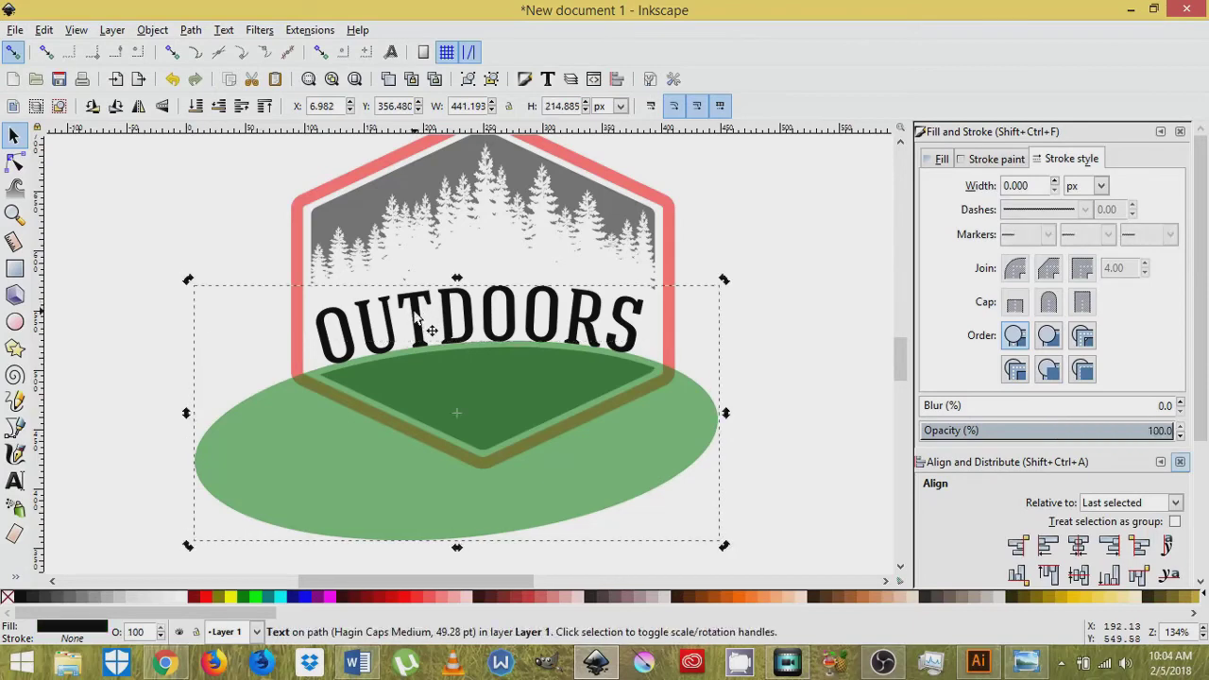
left_click(191, 31)
left_click(200, 50)
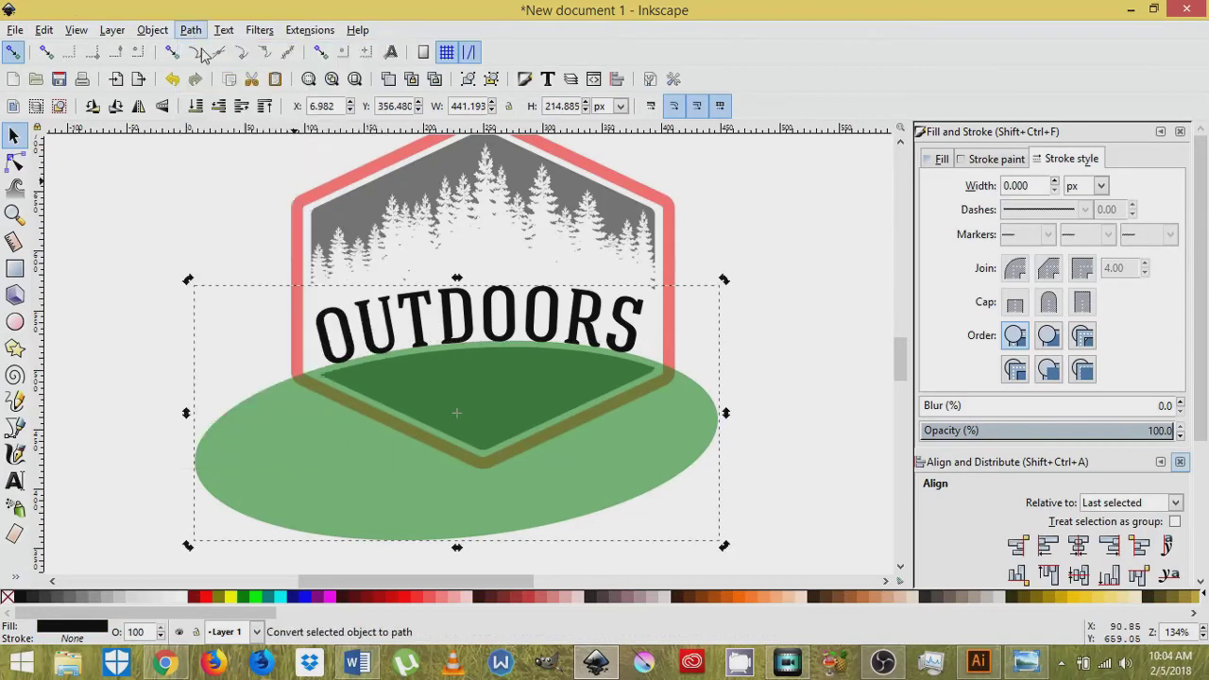
left_click(322, 428)
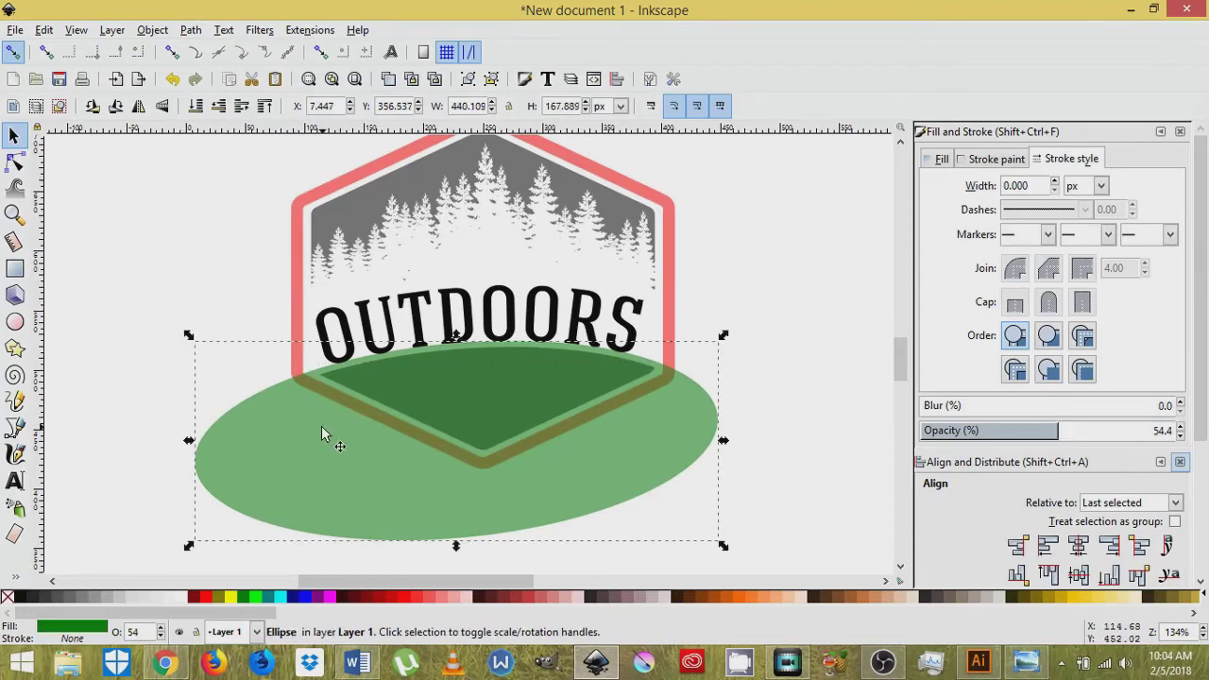
key("Delete")
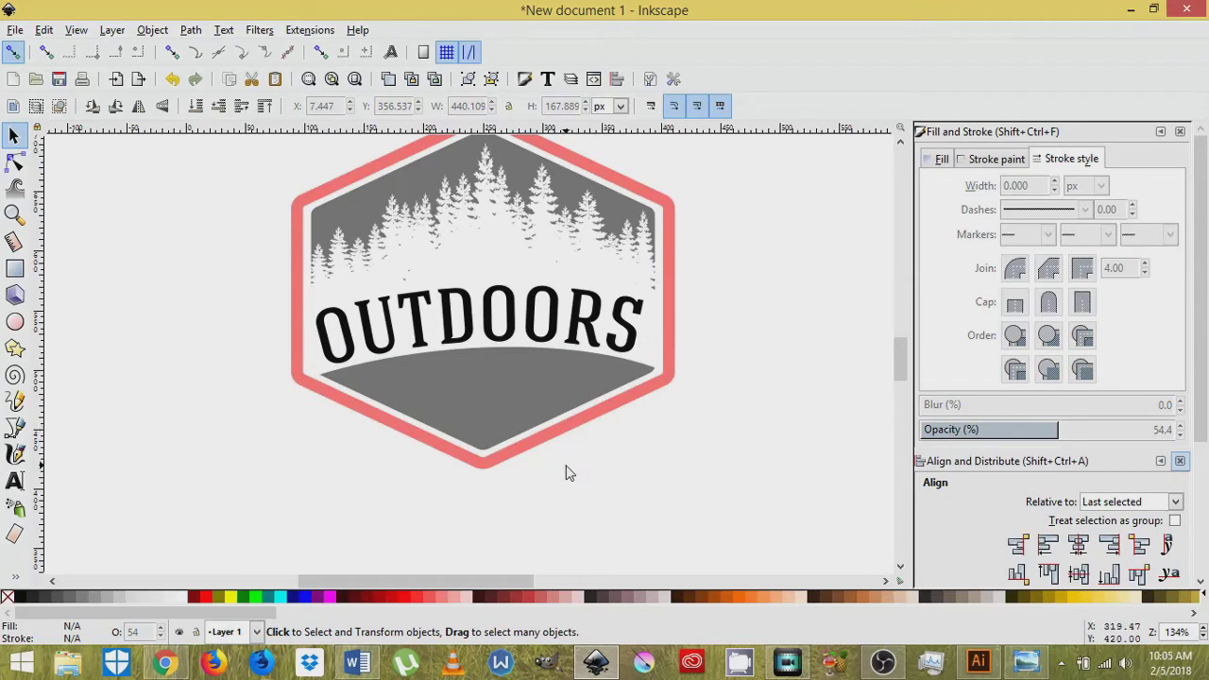
Make every part of the badge fully opaque at 100% opacity
key("minus")
left_click_drag(253, 151, 746, 484)
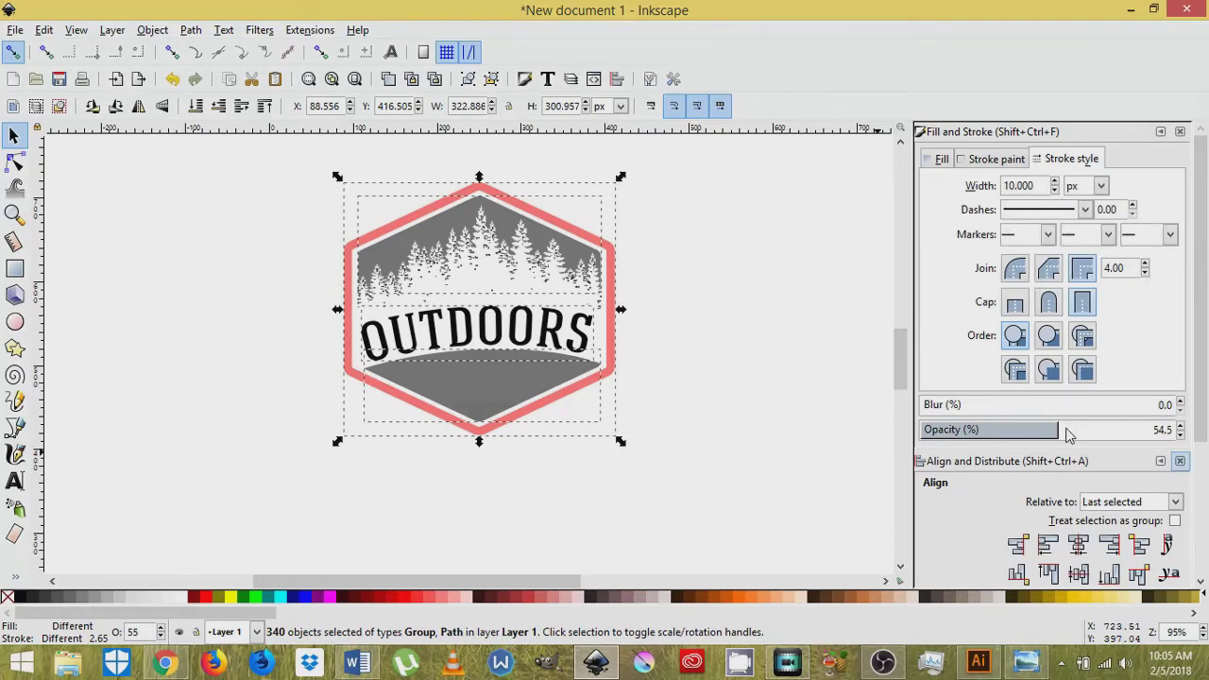
left_click_drag(1068, 435, 1178, 433)
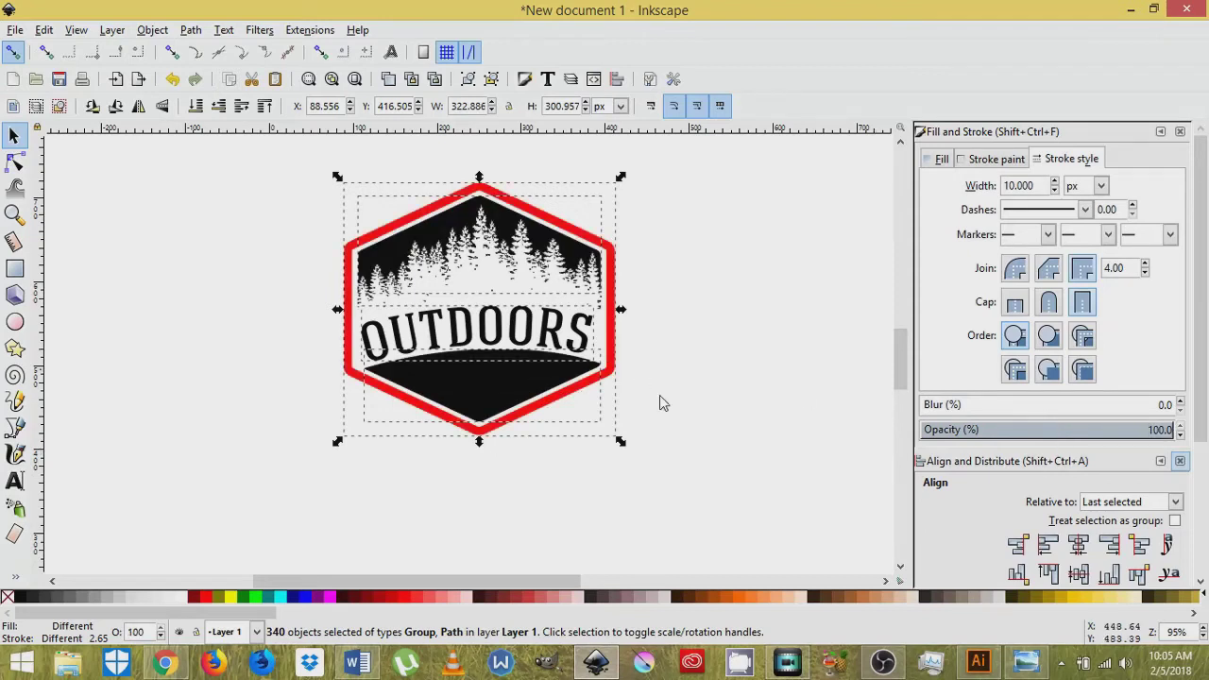
Fill the hexagon black, lower it beneath the trees, and make its outline black
left_click(625, 480)
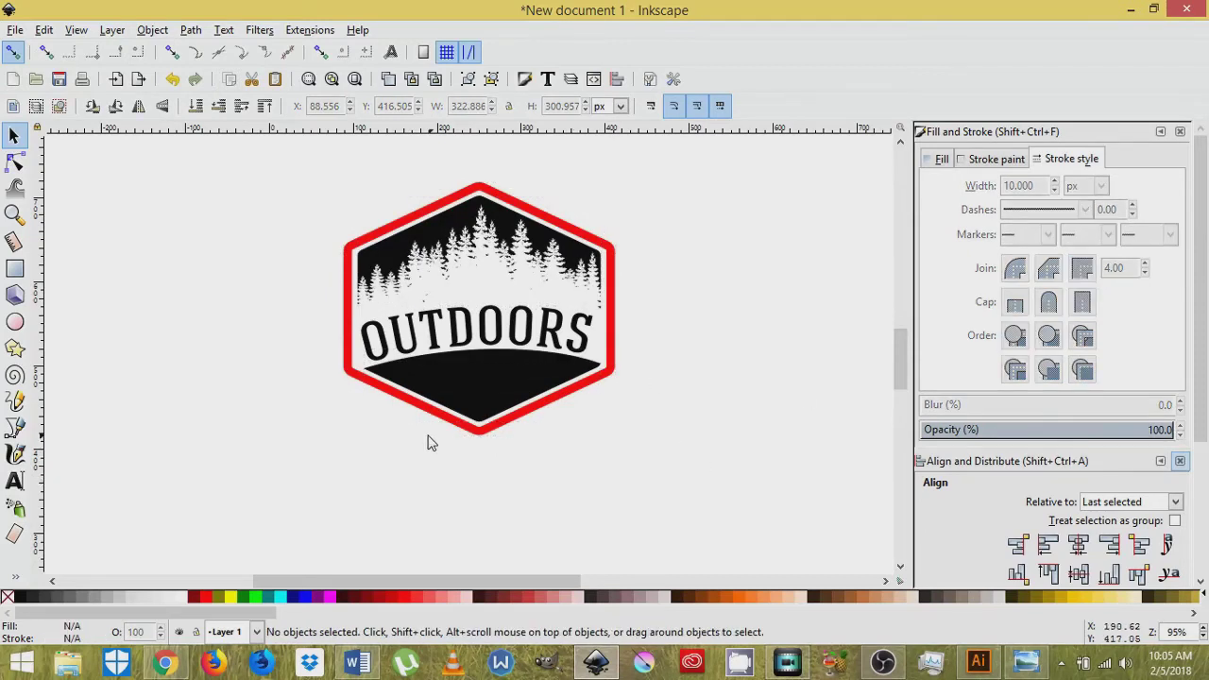
left_click(397, 403)
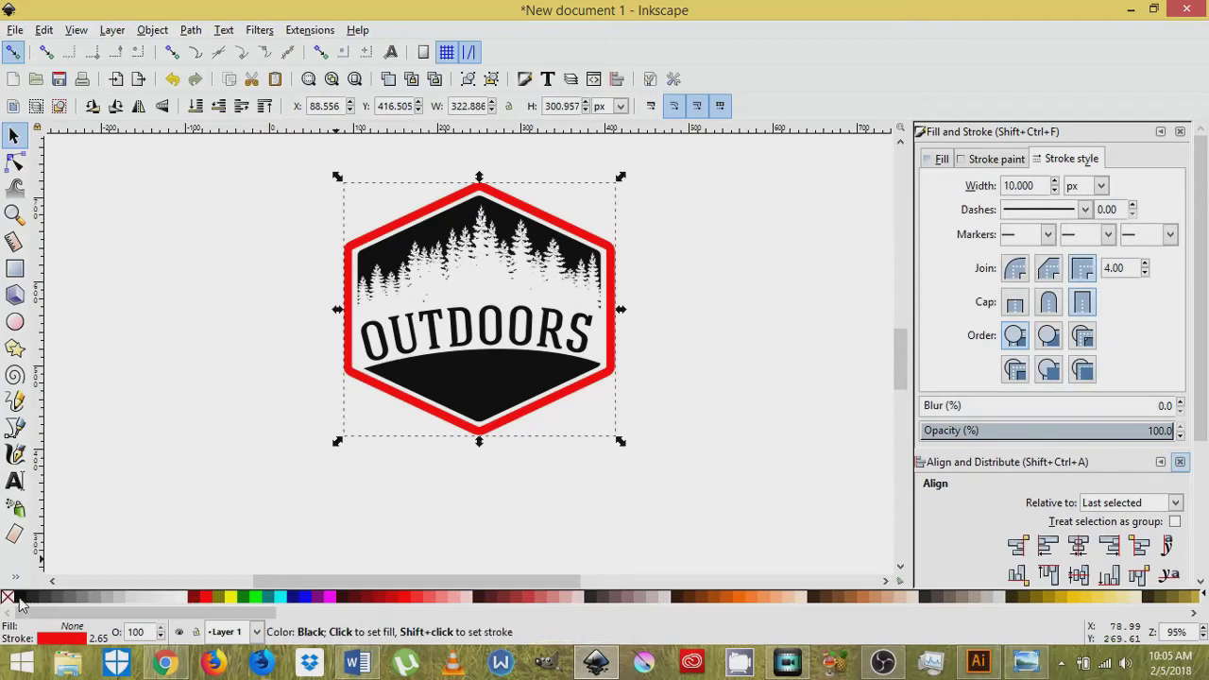
left_click(20, 598)
key("End")
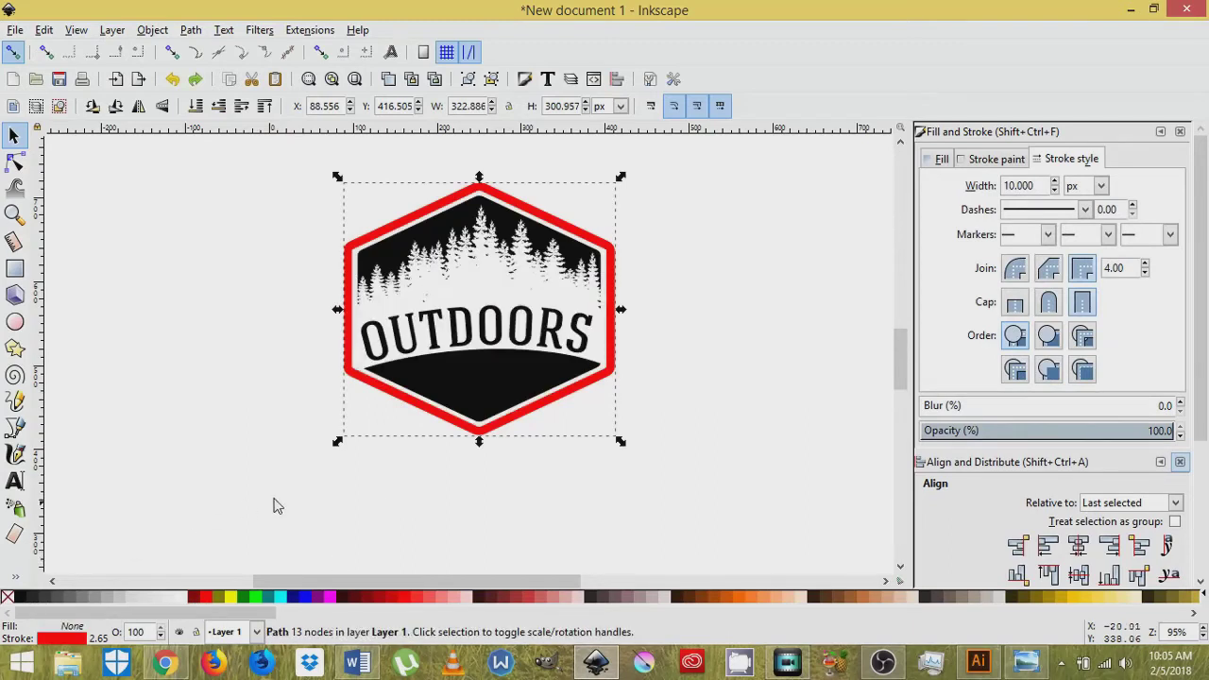
key("Escape")
left_click(449, 432)
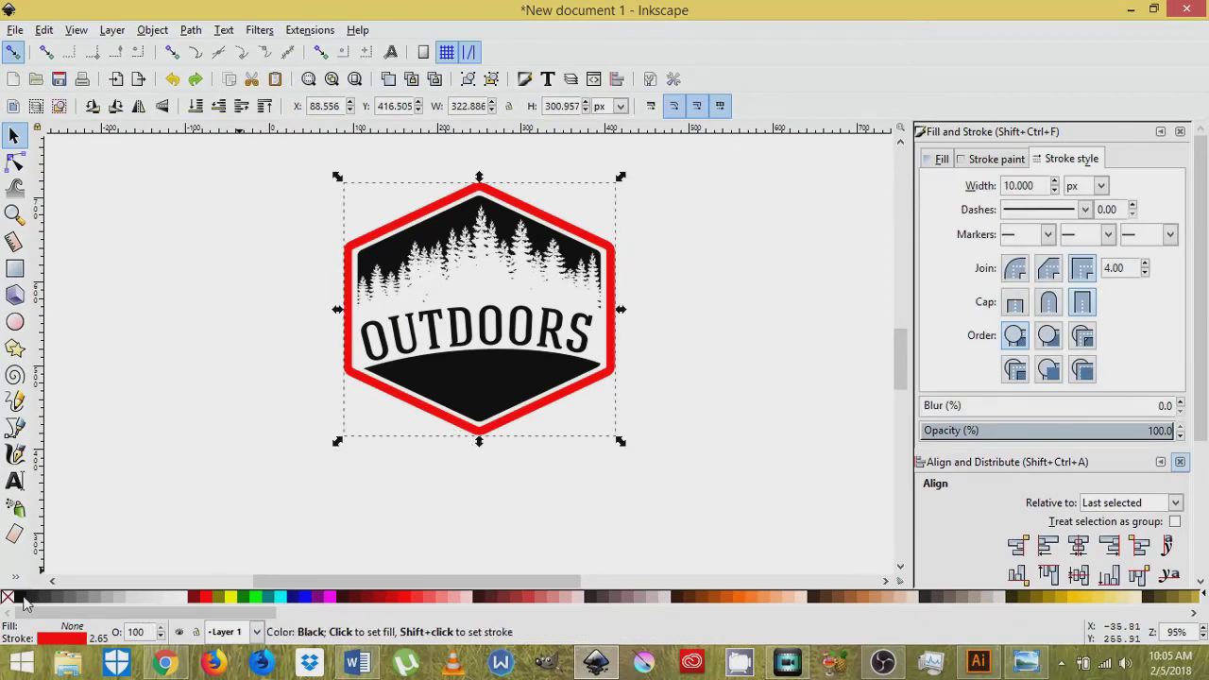
left_click(26, 602, "shift")
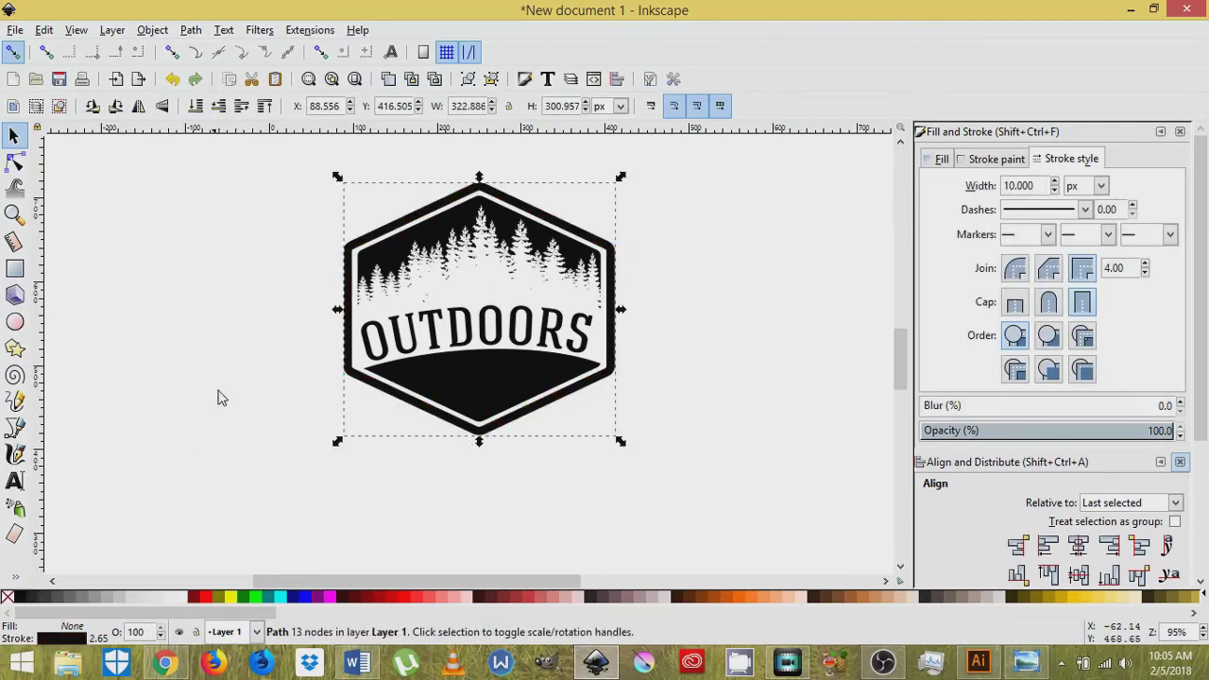
left_click(217, 397)
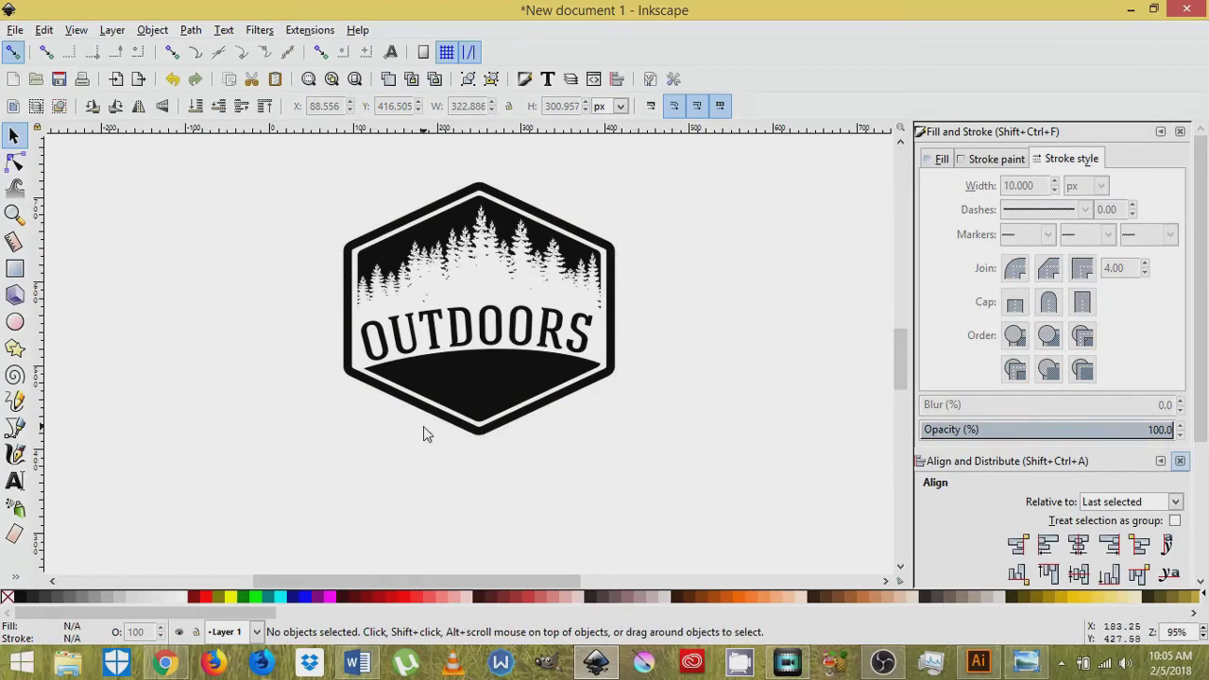
View the reference image of the finished logo for comparison
left_click(1027, 663)
scroll(272, 218, "up", 1)
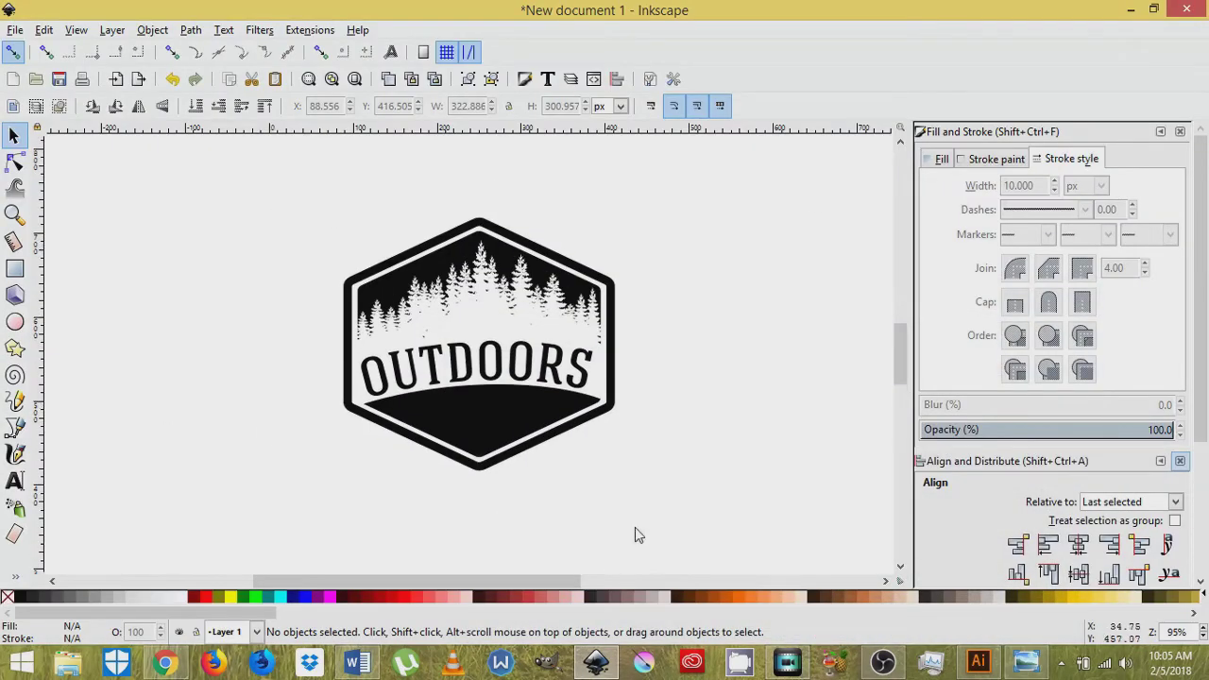
left_click(1026, 663)
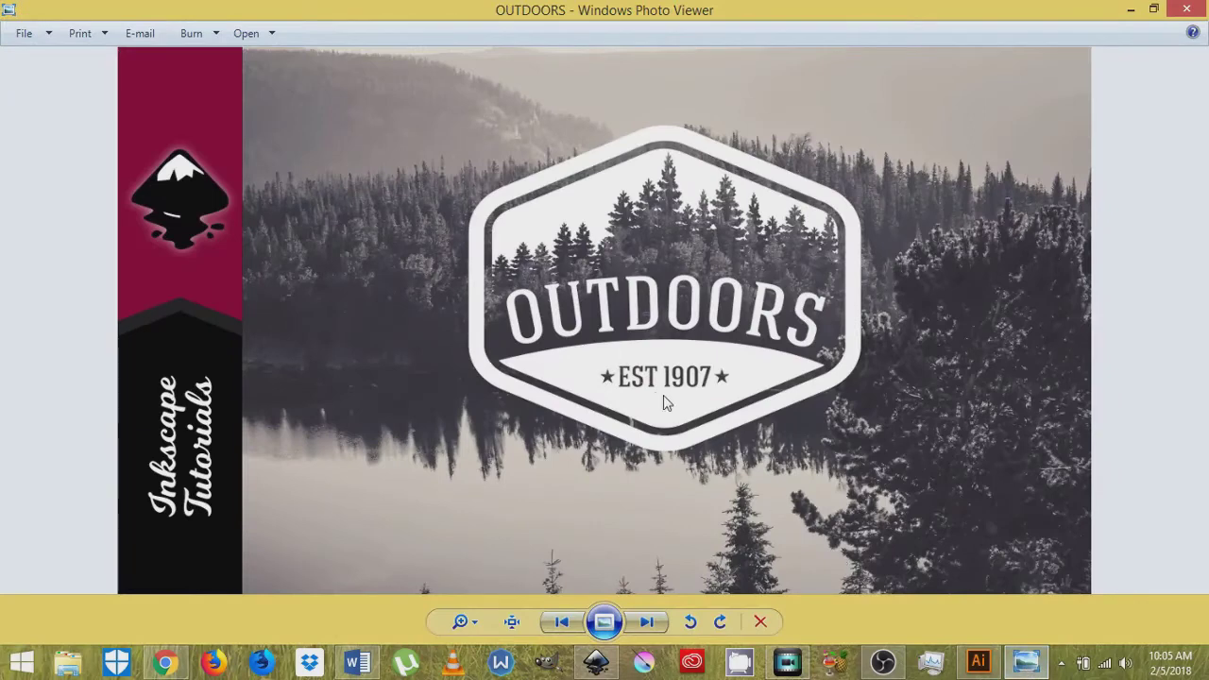
Add EST 1907 text in the lower band, enlarge it, and set it in Hagin Caps Medium
left_click(1130, 8)
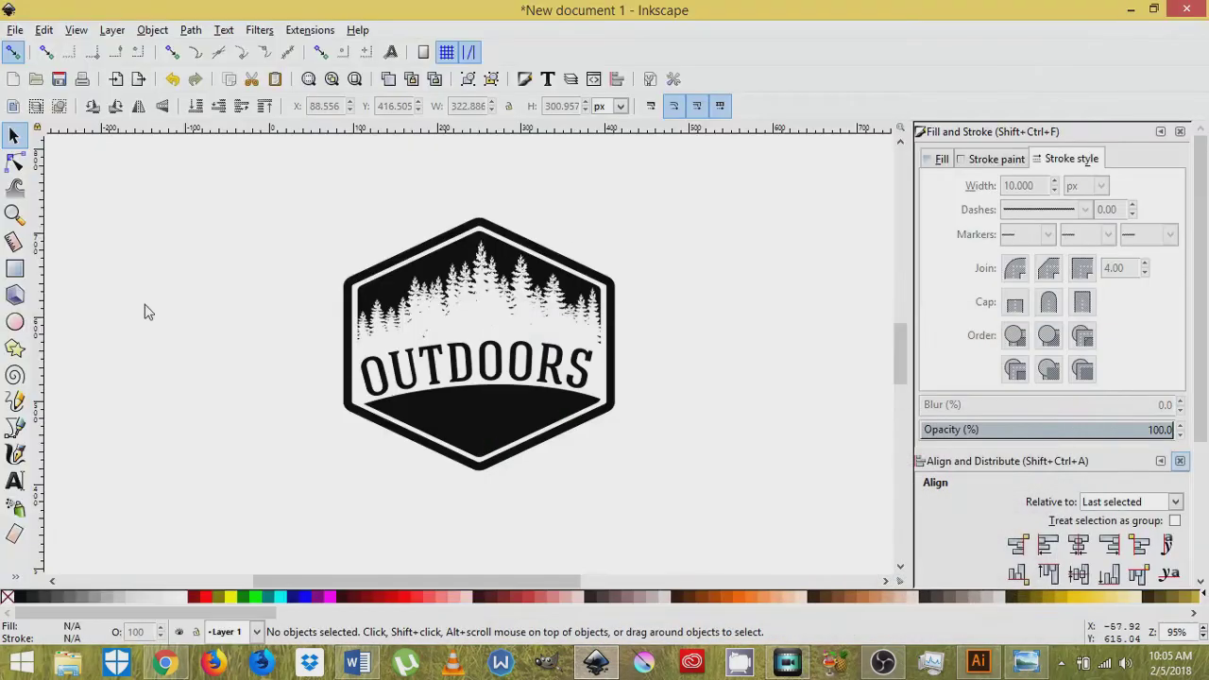
left_click(14, 481)
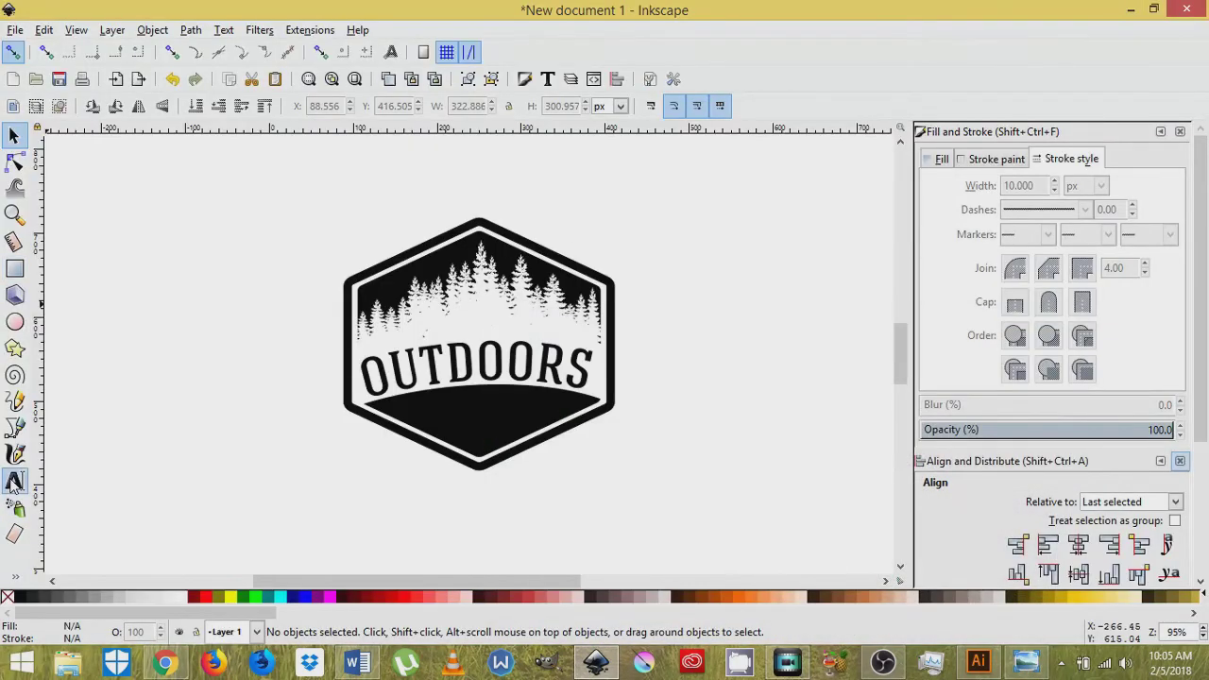
left_click(440, 412)
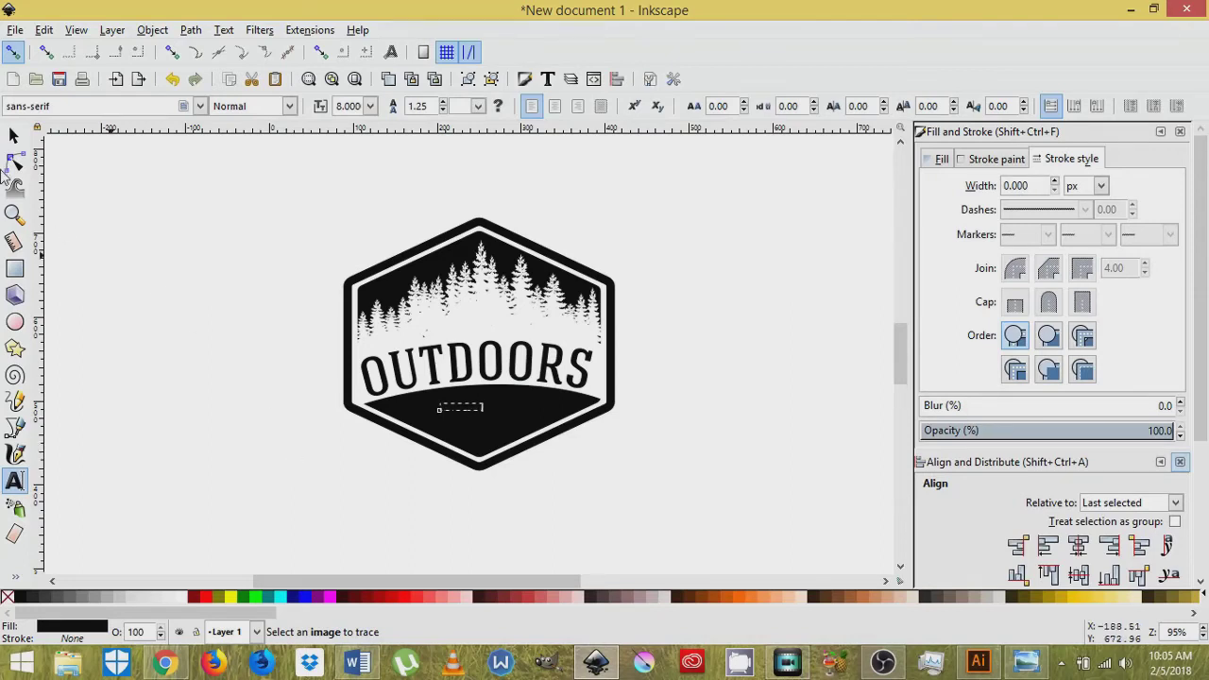
left_click(14, 135)
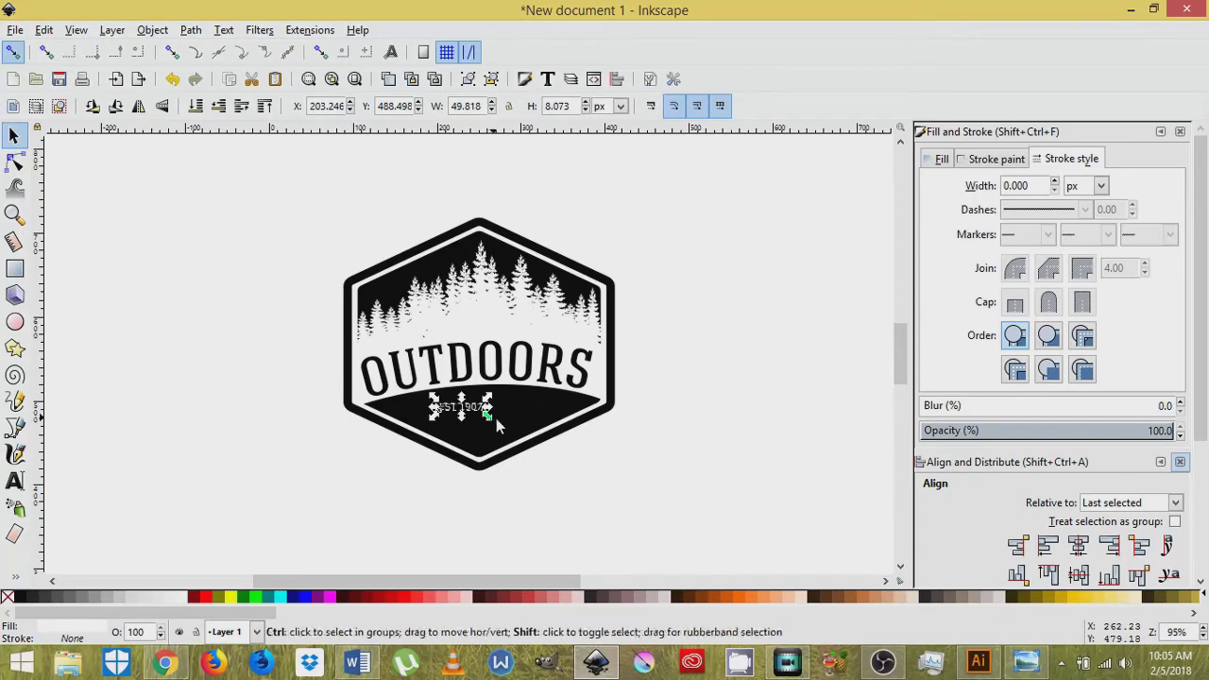
mouse_move(492, 418)
left_mouse_down()
mouse_move(518, 434)
mouse_move(504, 421)
left_mouse_up()
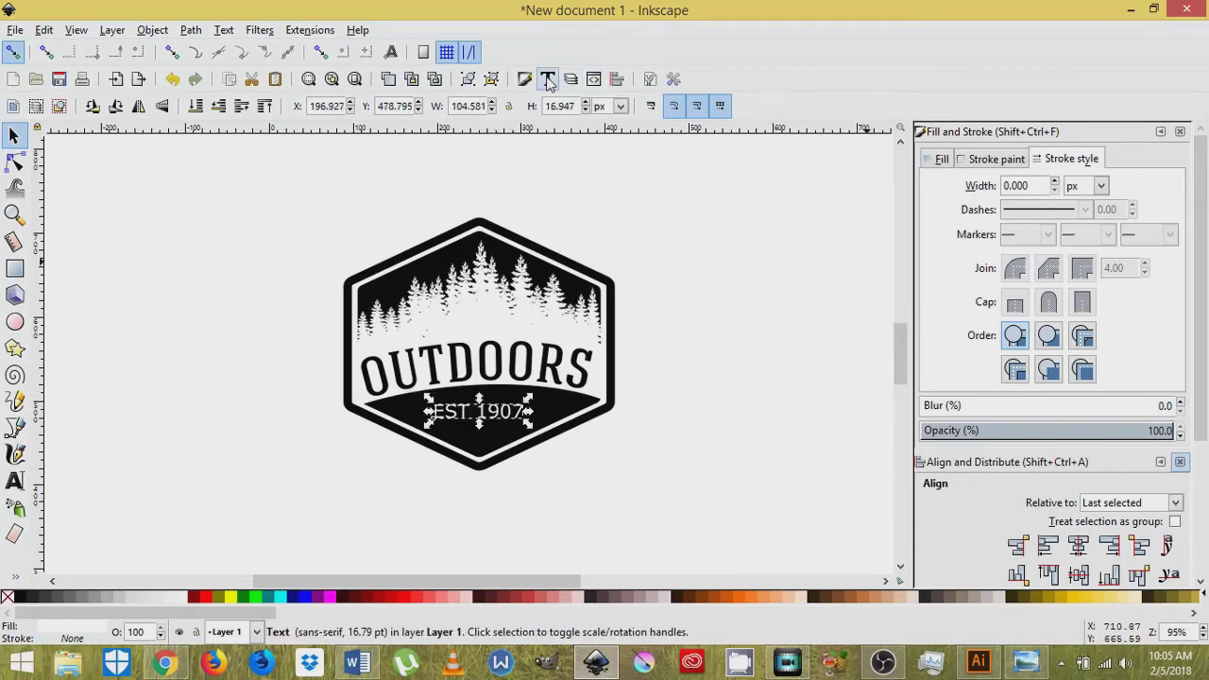
left_click(949, 199)
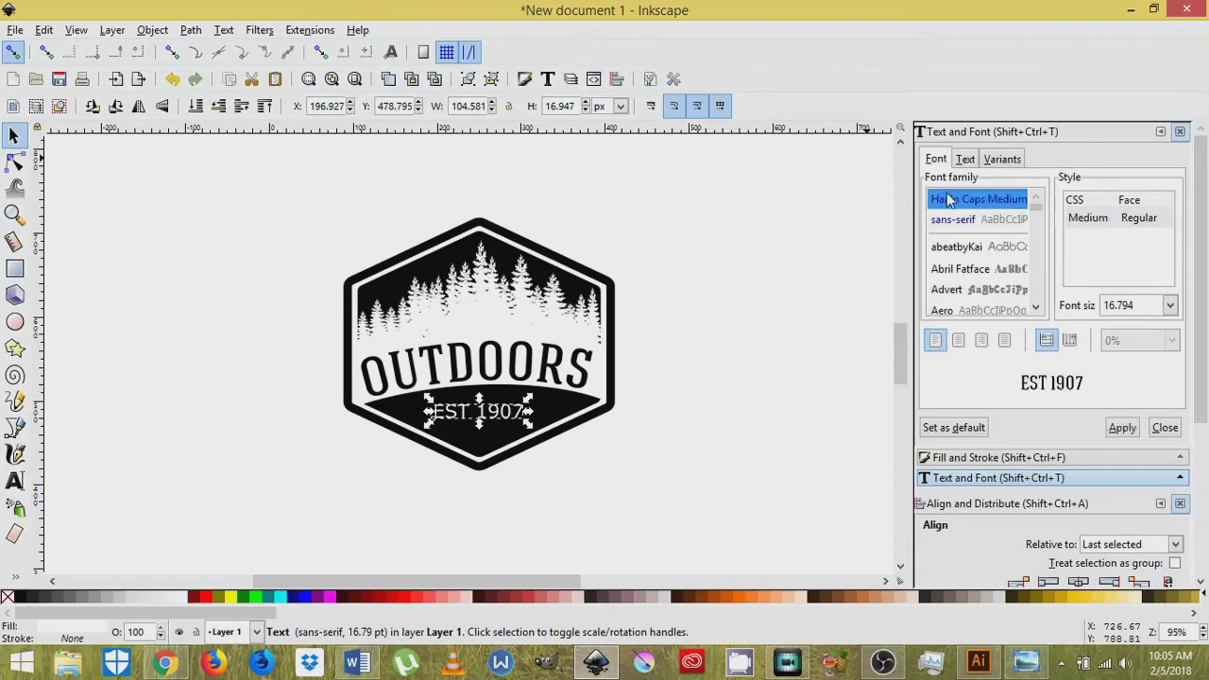
left_click(1121, 428)
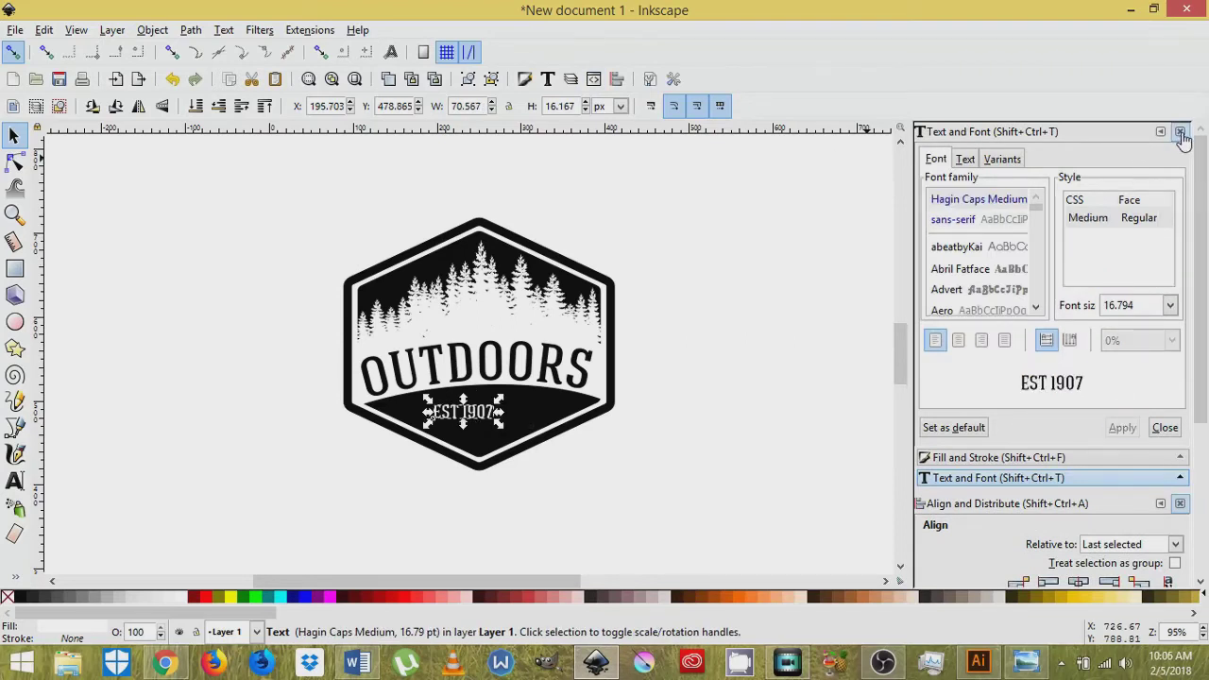
left_click(1180, 132)
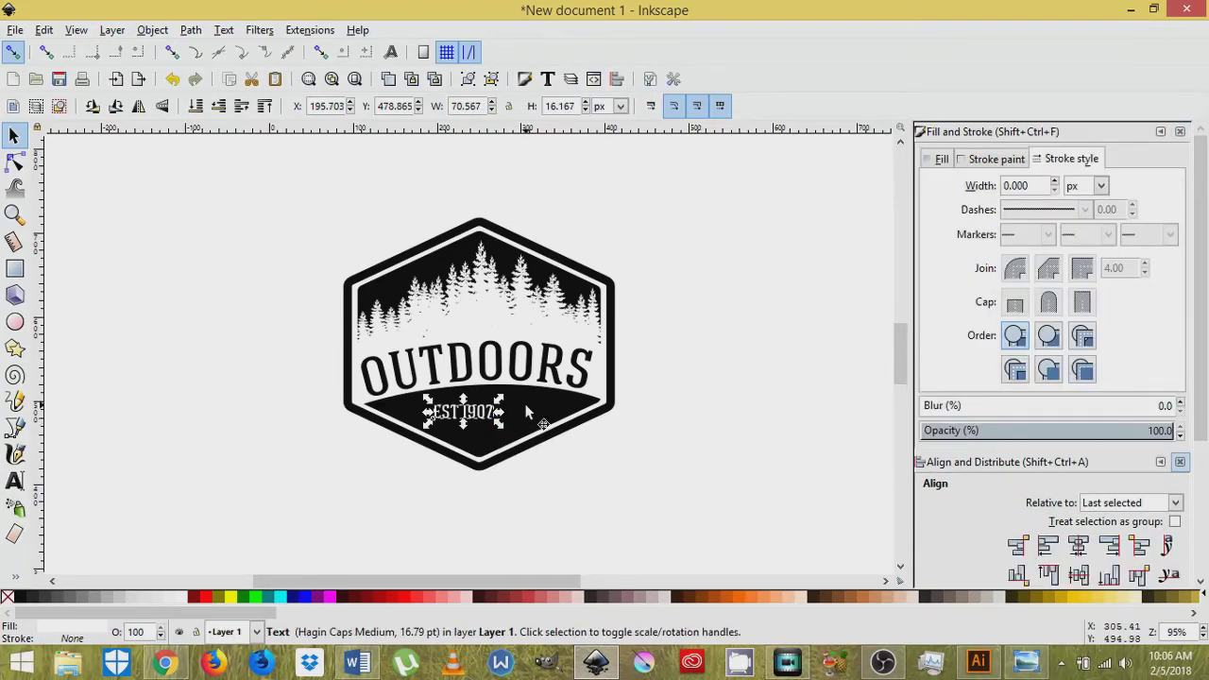
Centre EST 1907 horizontally on the badge and convert it to paths
left_click(525, 457, "shift")
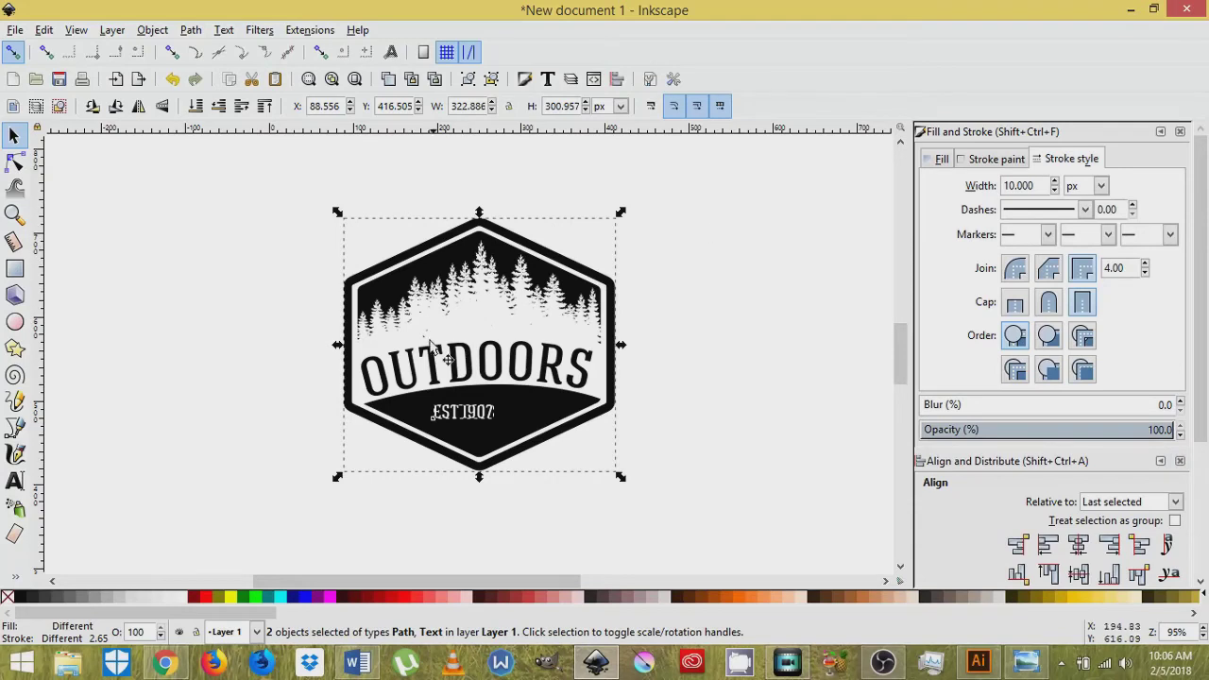
left_click(1079, 545)
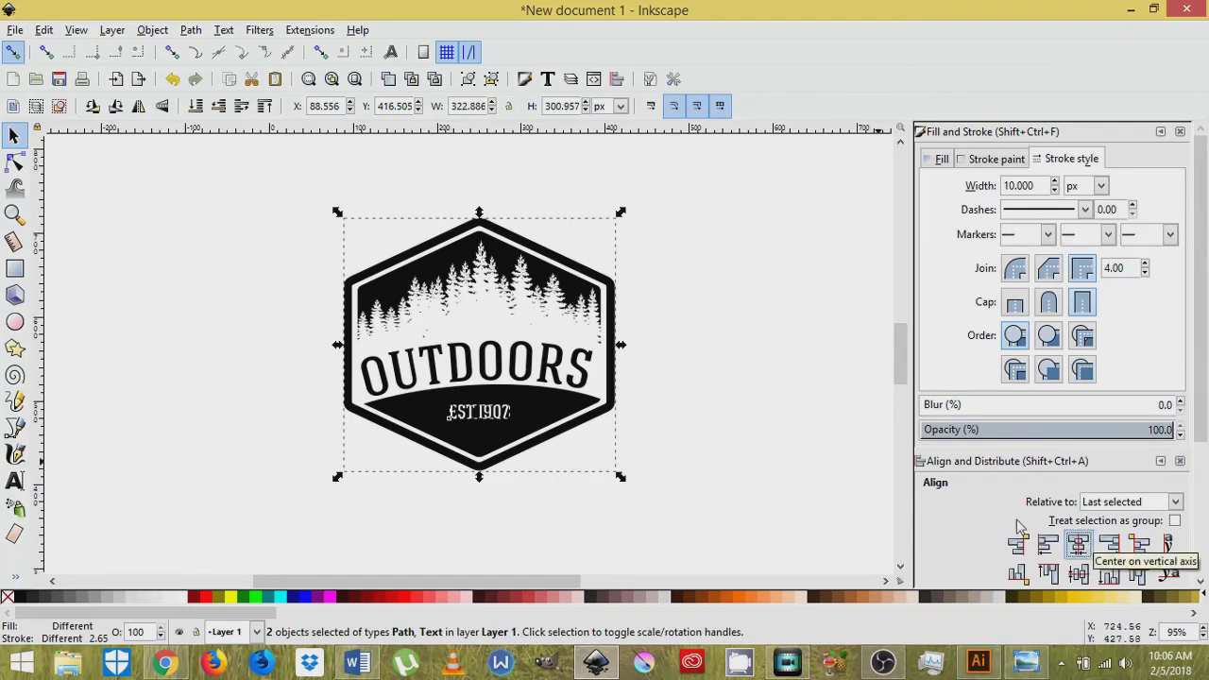
left_click(815, 432)
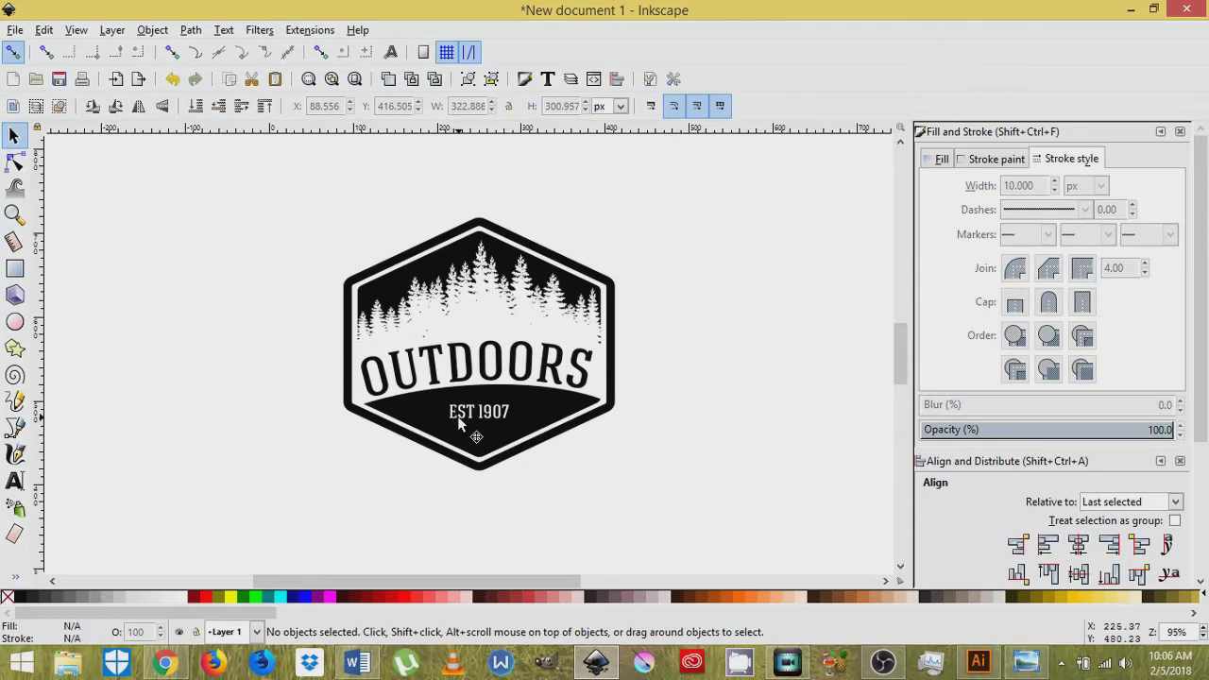
left_click(458, 416)
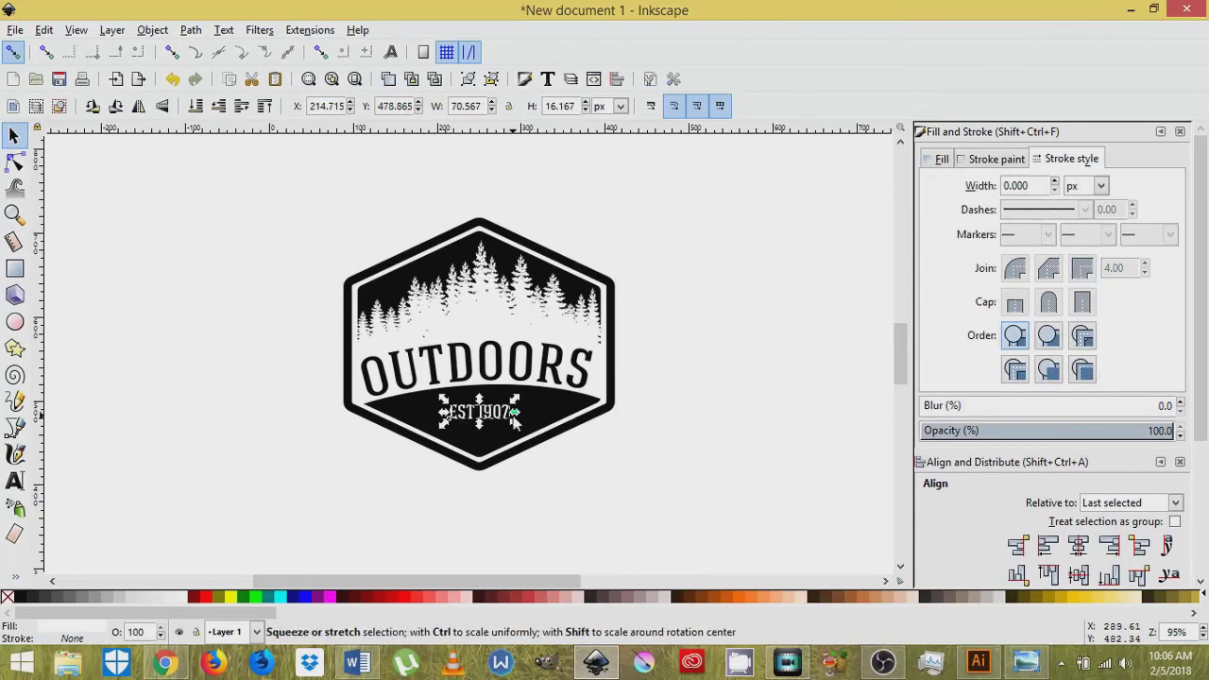
left_click(191, 30)
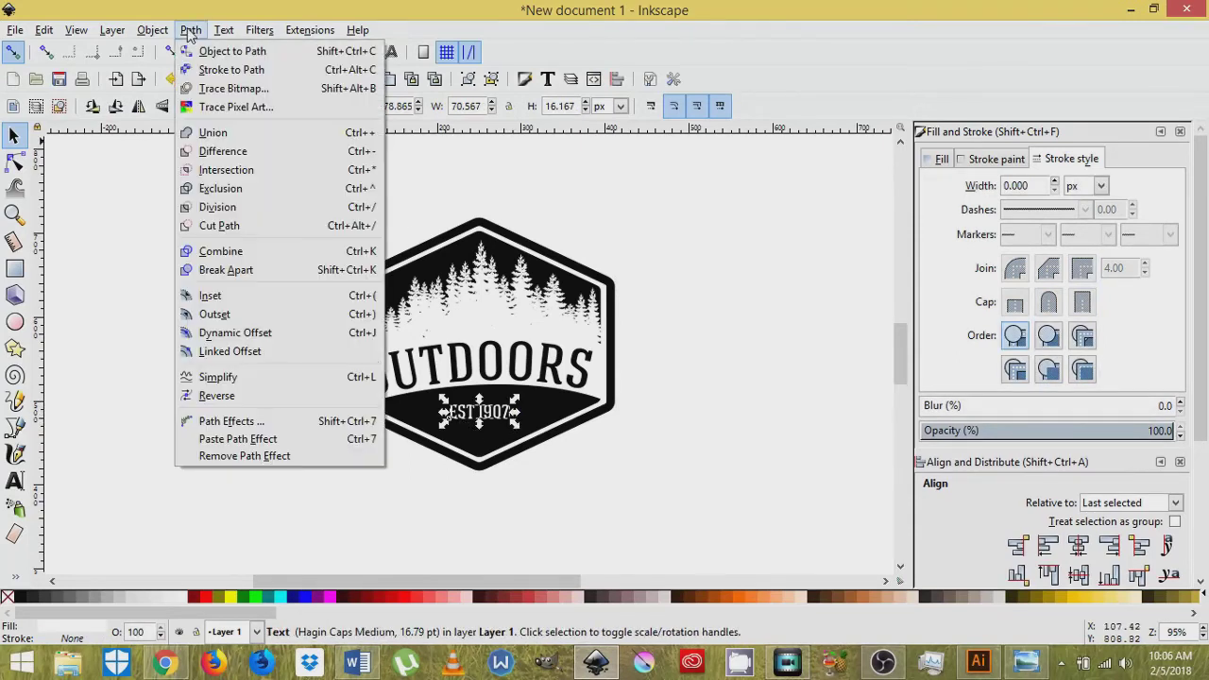
left_click(206, 51)
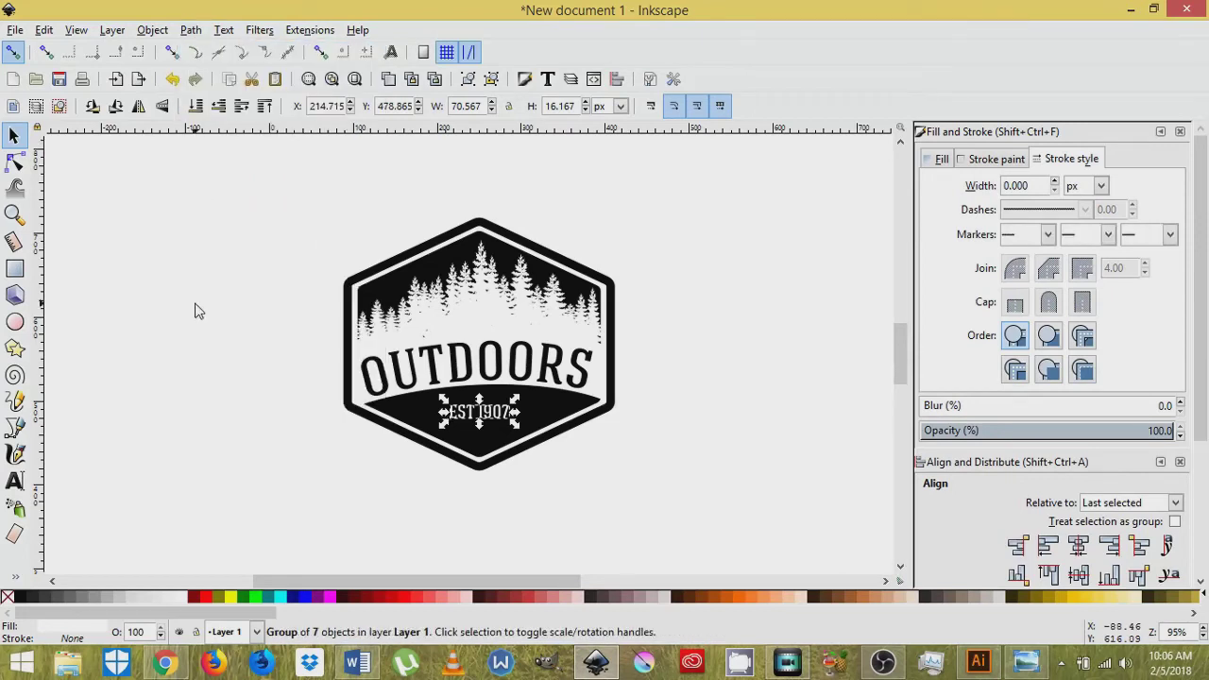
left_click(201, 333)
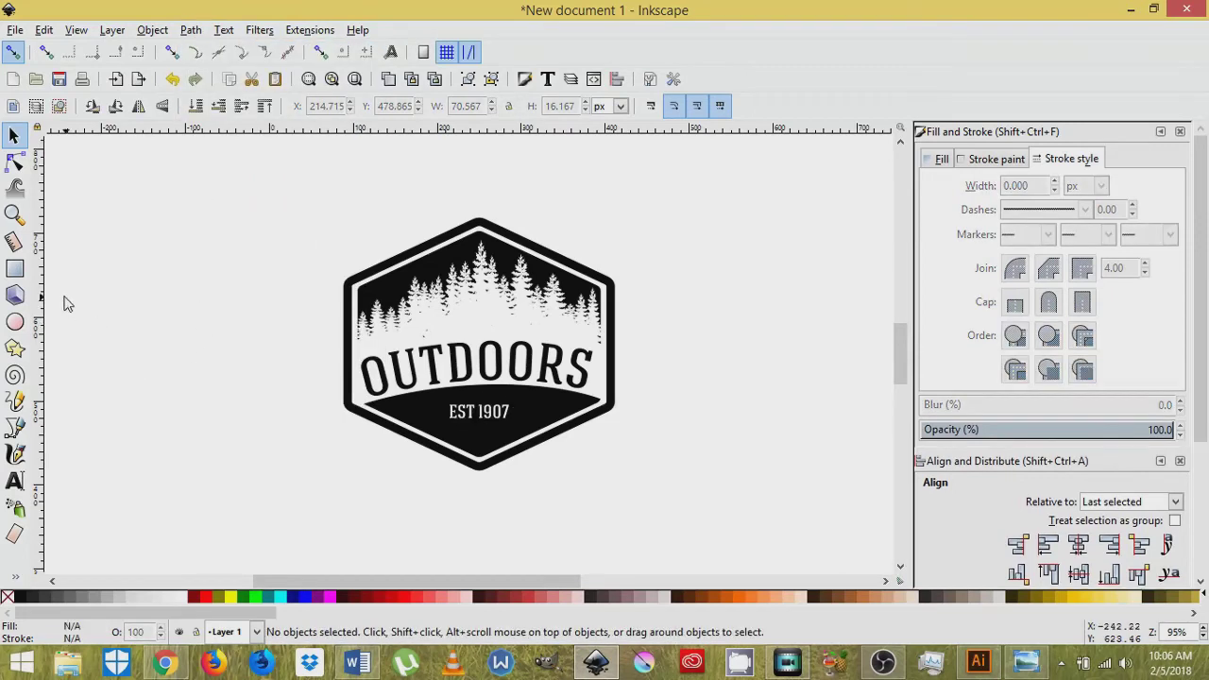
Draw a small polygon, then a five-pointed star left of the badge
left_click(15, 347)
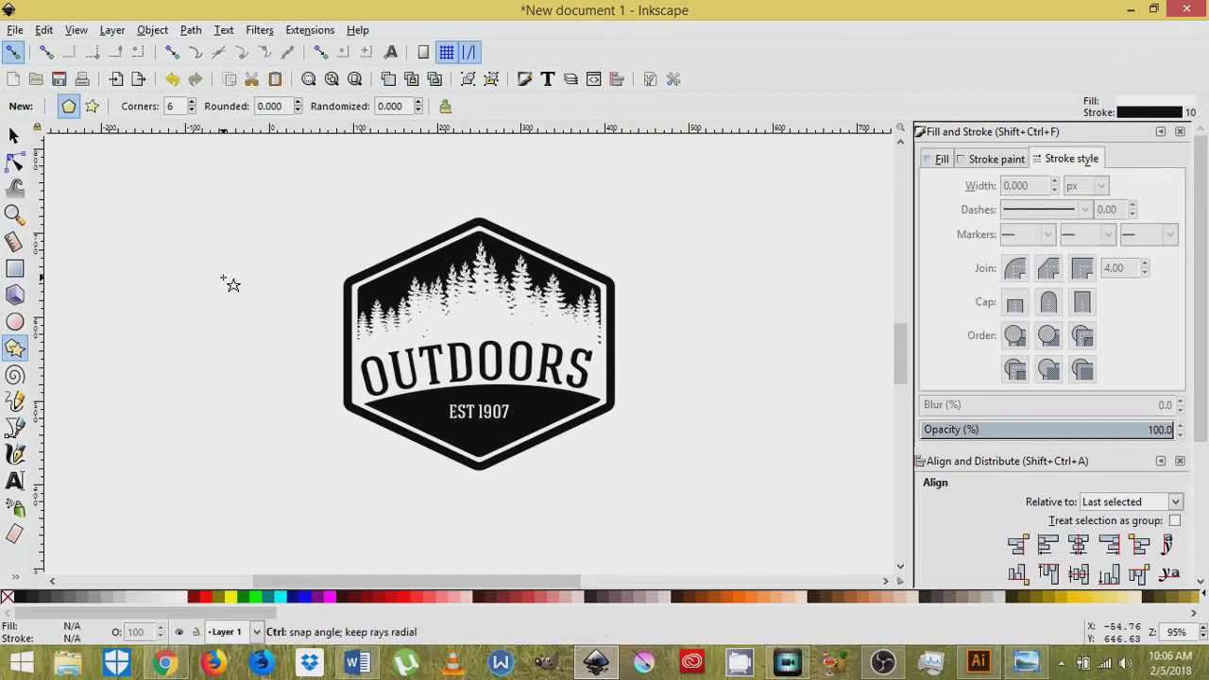
left_click_drag(224, 277, 224, 304)
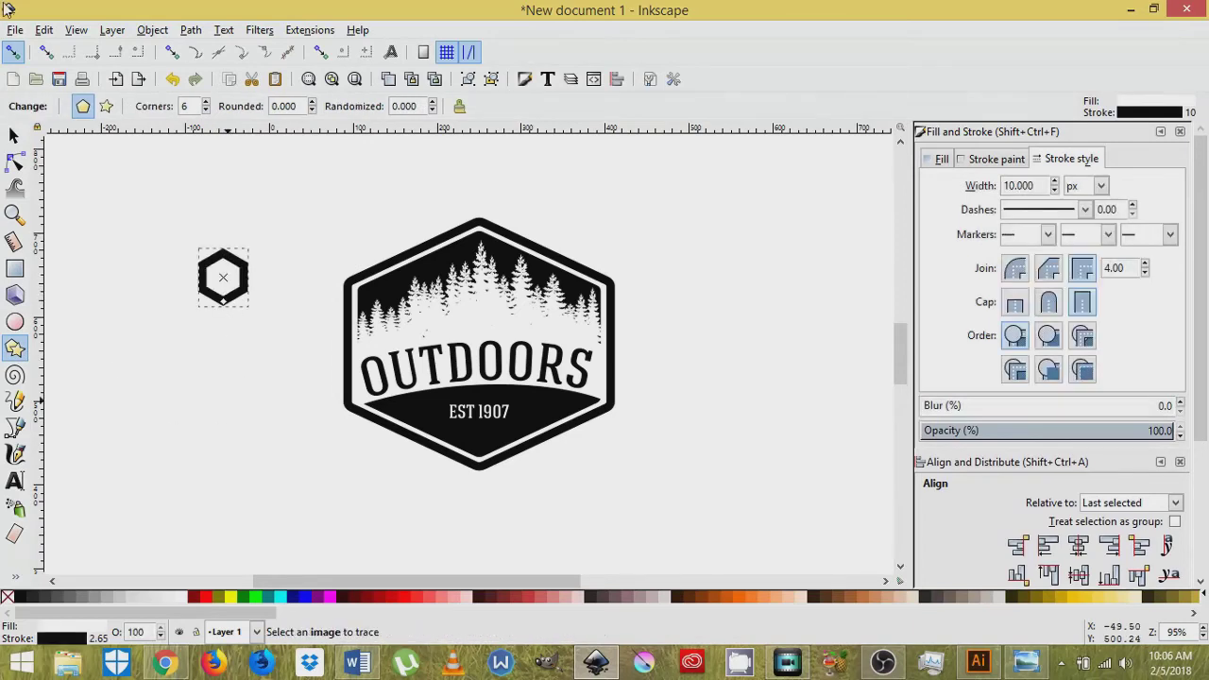
left_click(106, 106)
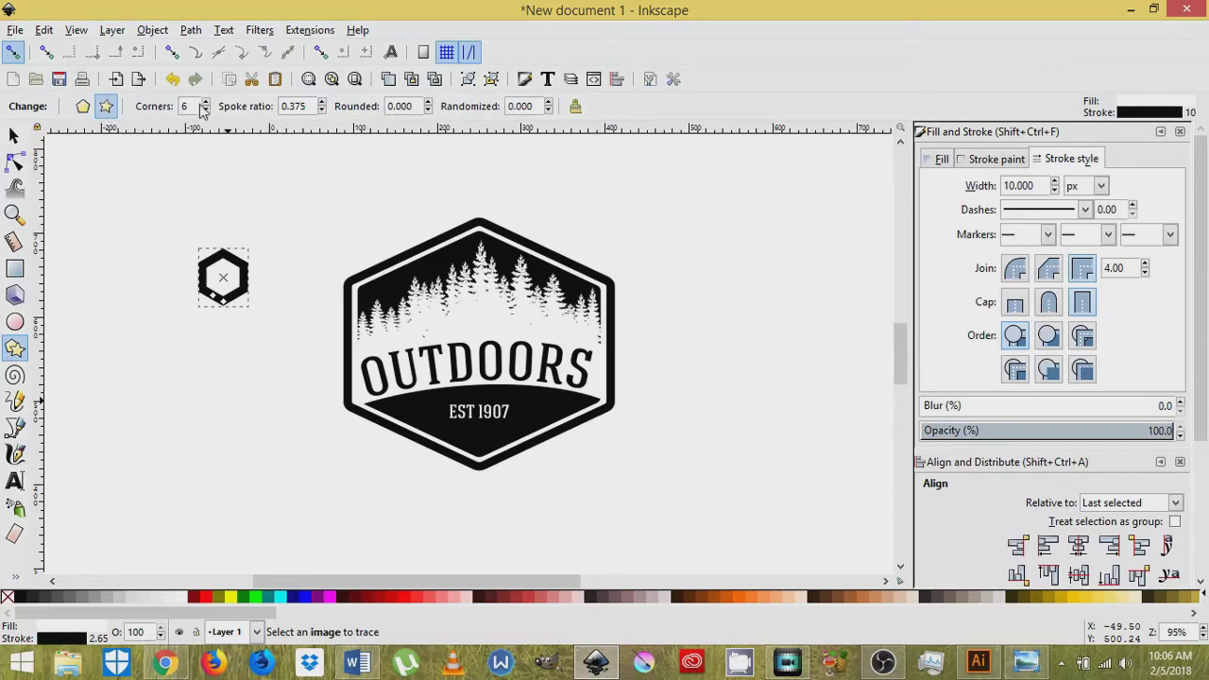
type("5")
key("Return")
left_click_drag(133, 242, 133, 280)
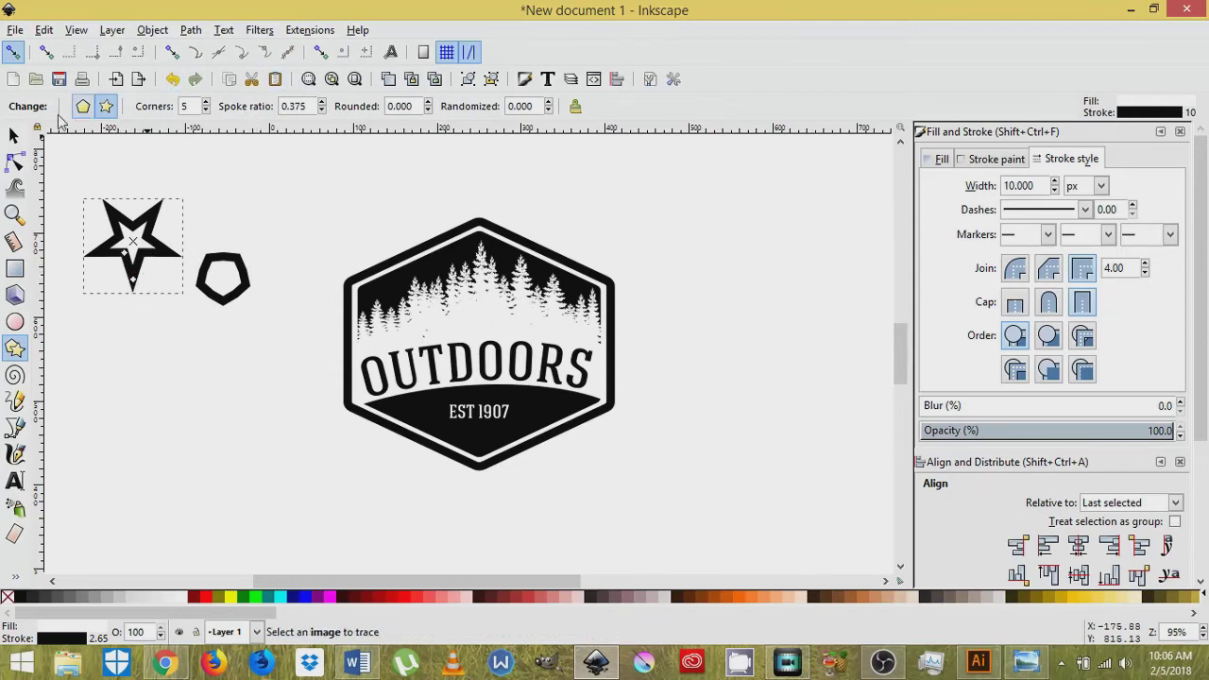
Flip the star vertically so it points upward and remove its outline
left_click(14, 134)
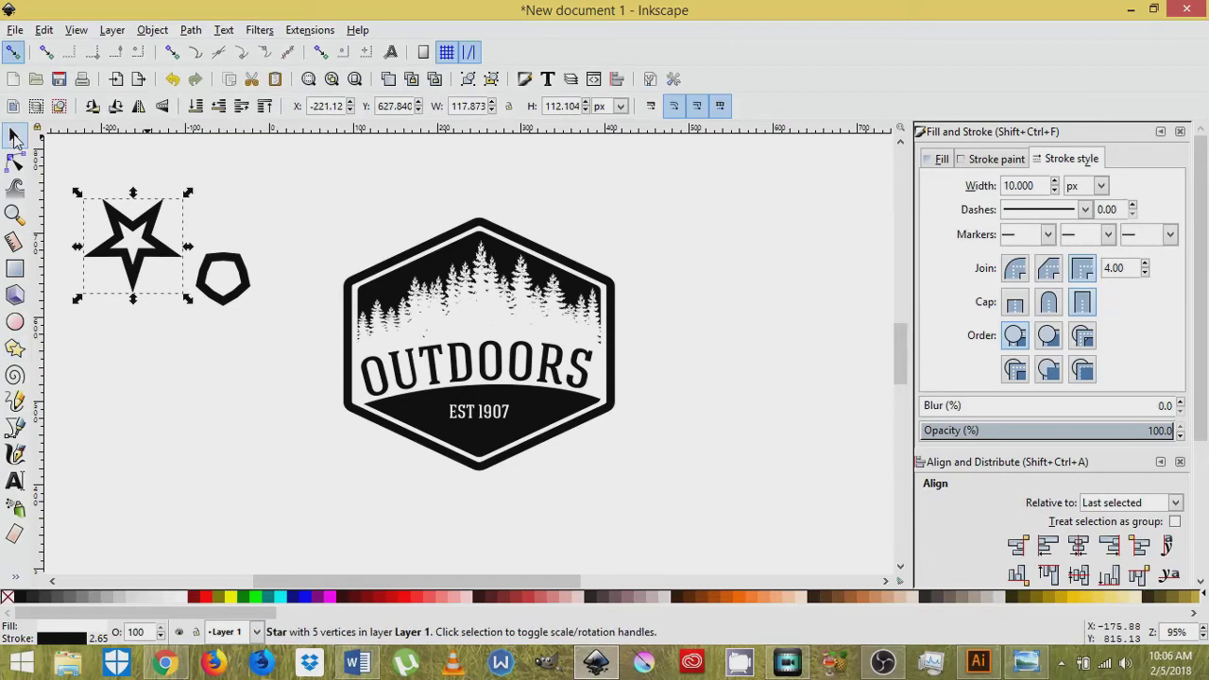
left_click(164, 107)
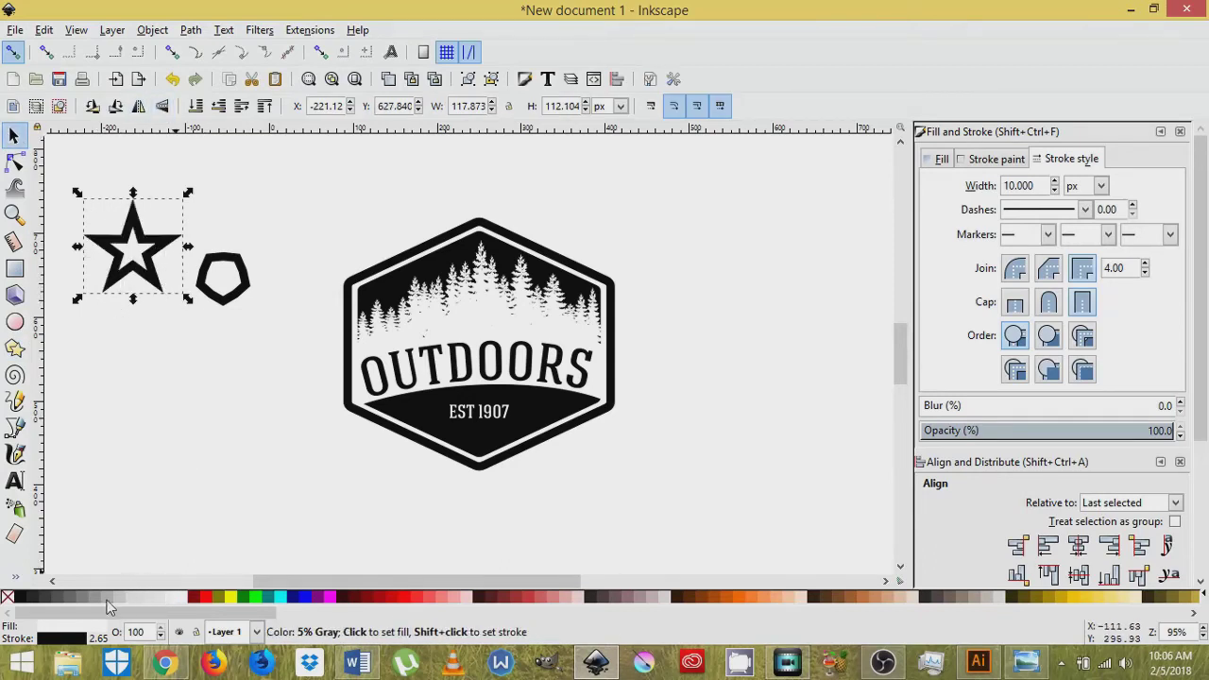
left_click(7, 599, "shift")
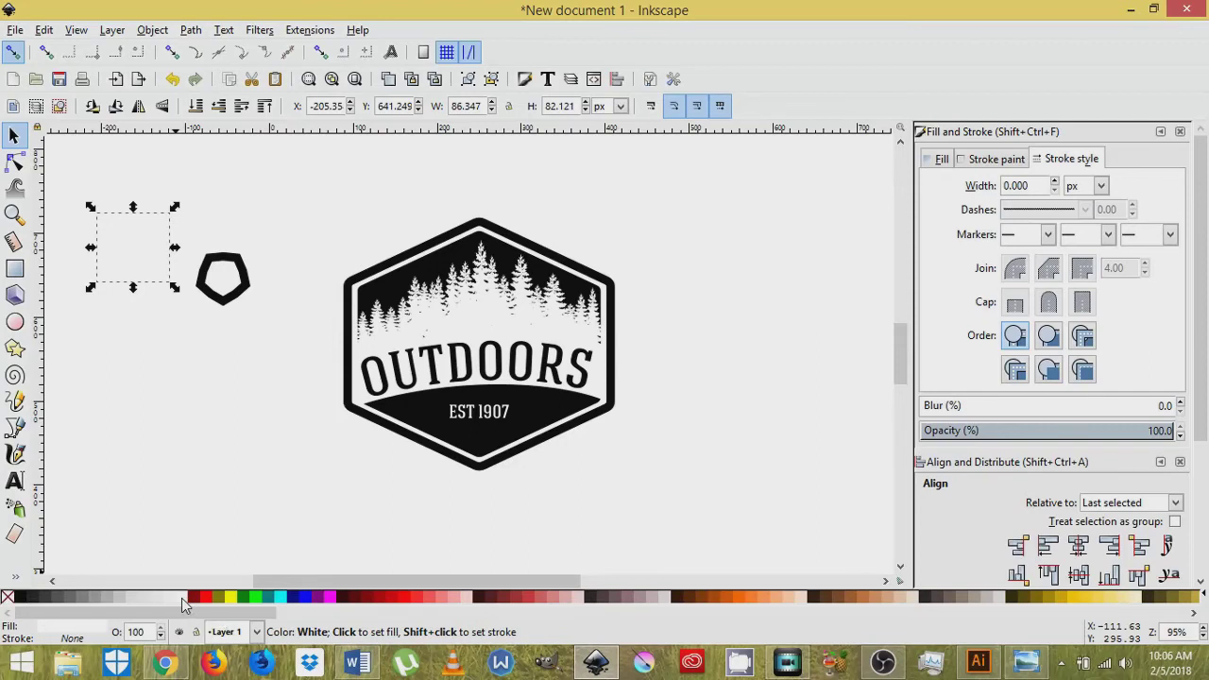
Move the star onto the lower banner, shrink it, and place it right of 1907
left_click_drag(142, 258, 532, 418)
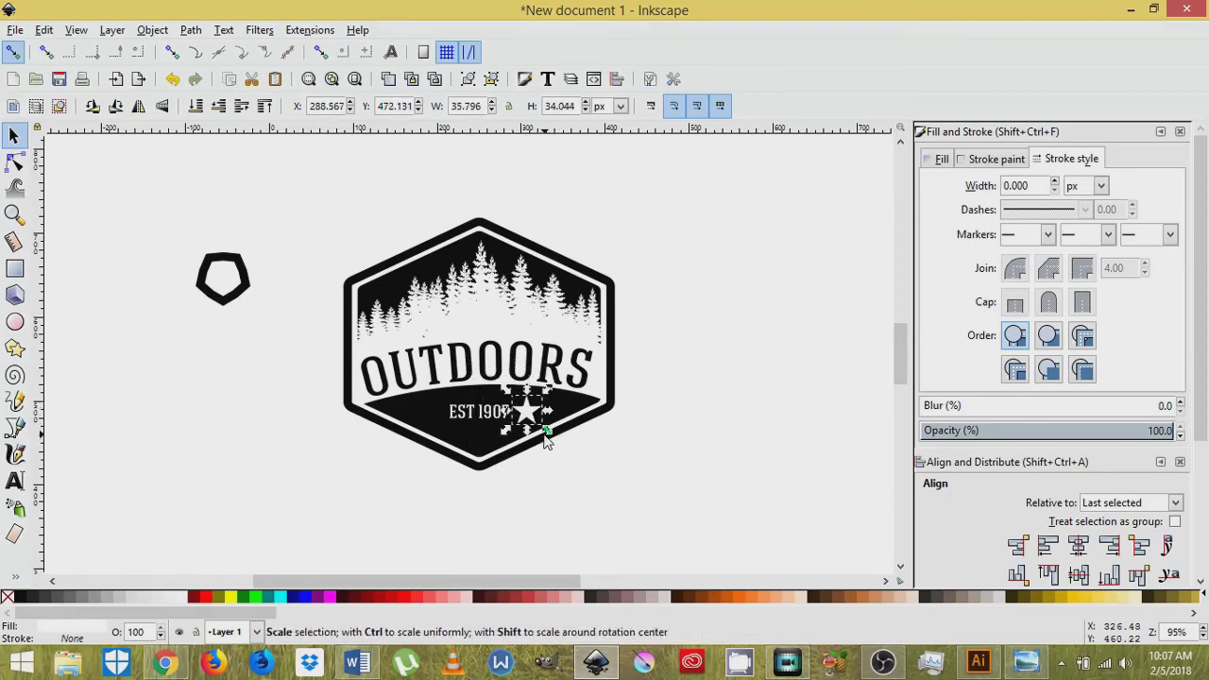
left_click_drag(550, 435, 545, 428)
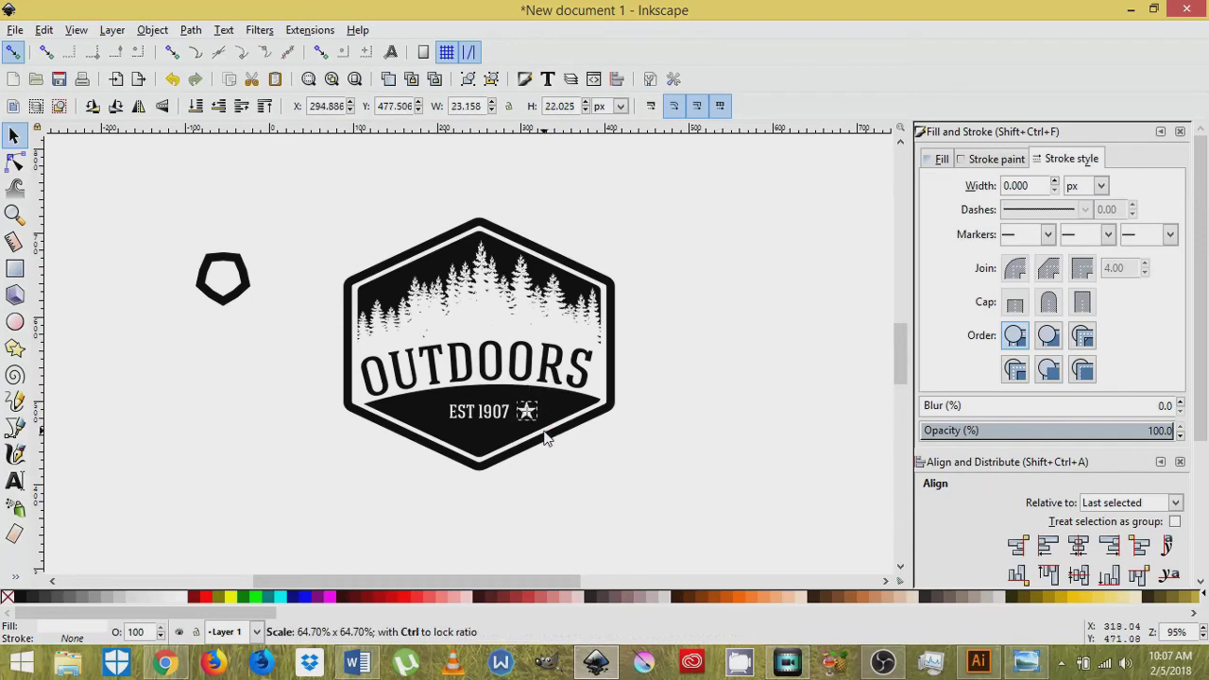
left_click(15, 214)
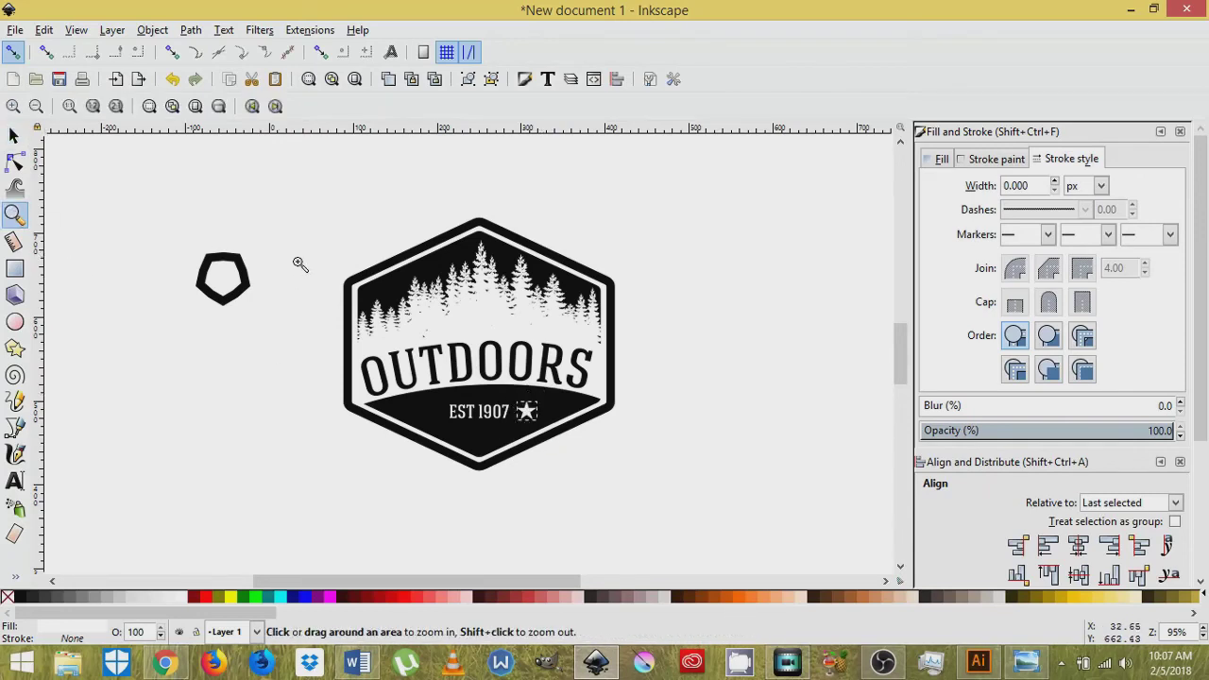
left_click_drag(299, 258, 610, 503)
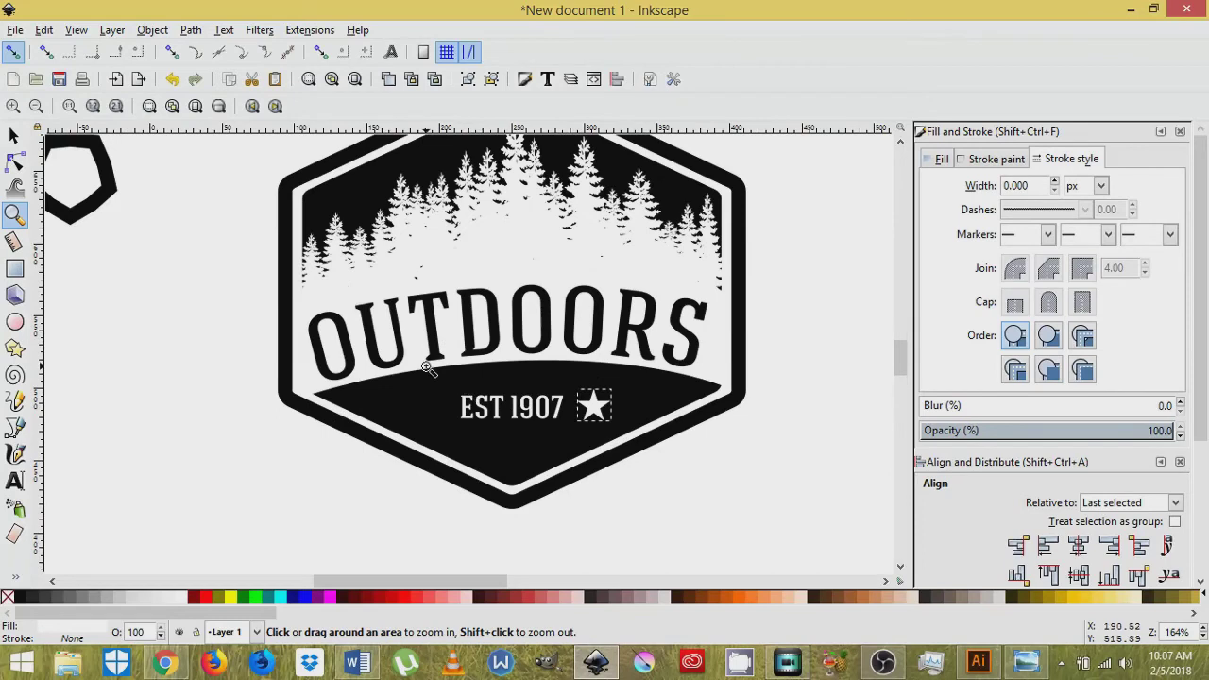
left_click_drag(427, 368, 619, 456)
key("s")
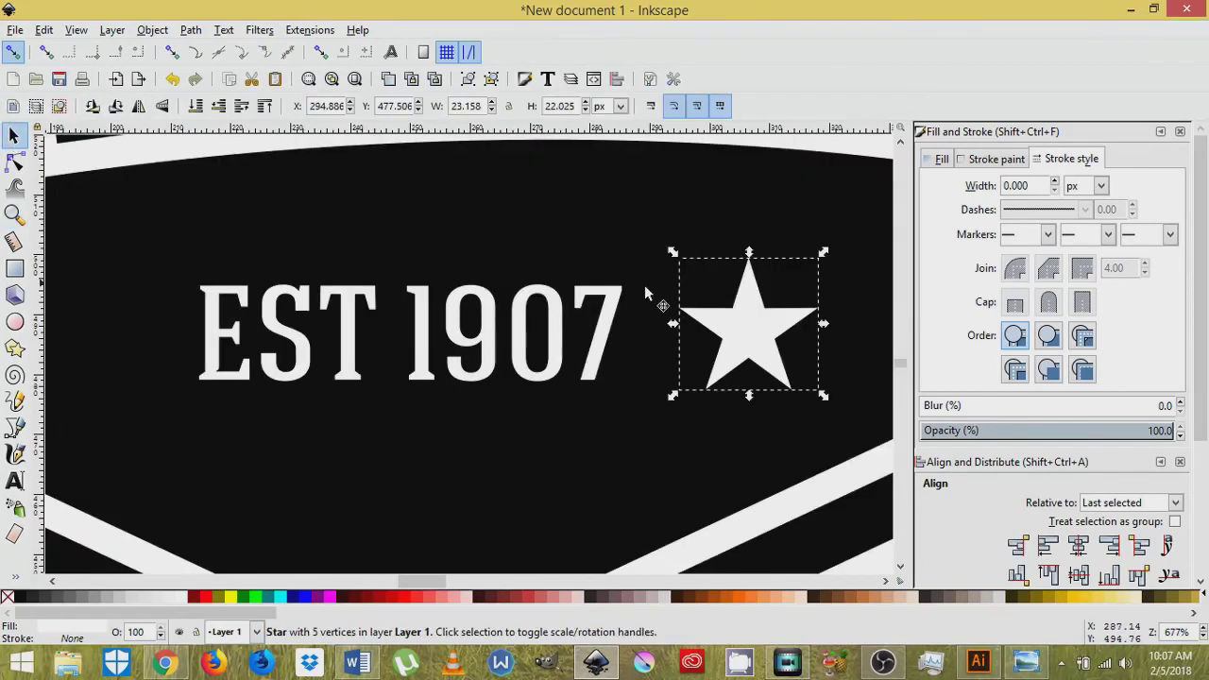
left_click_drag(828, 397, 806, 397)
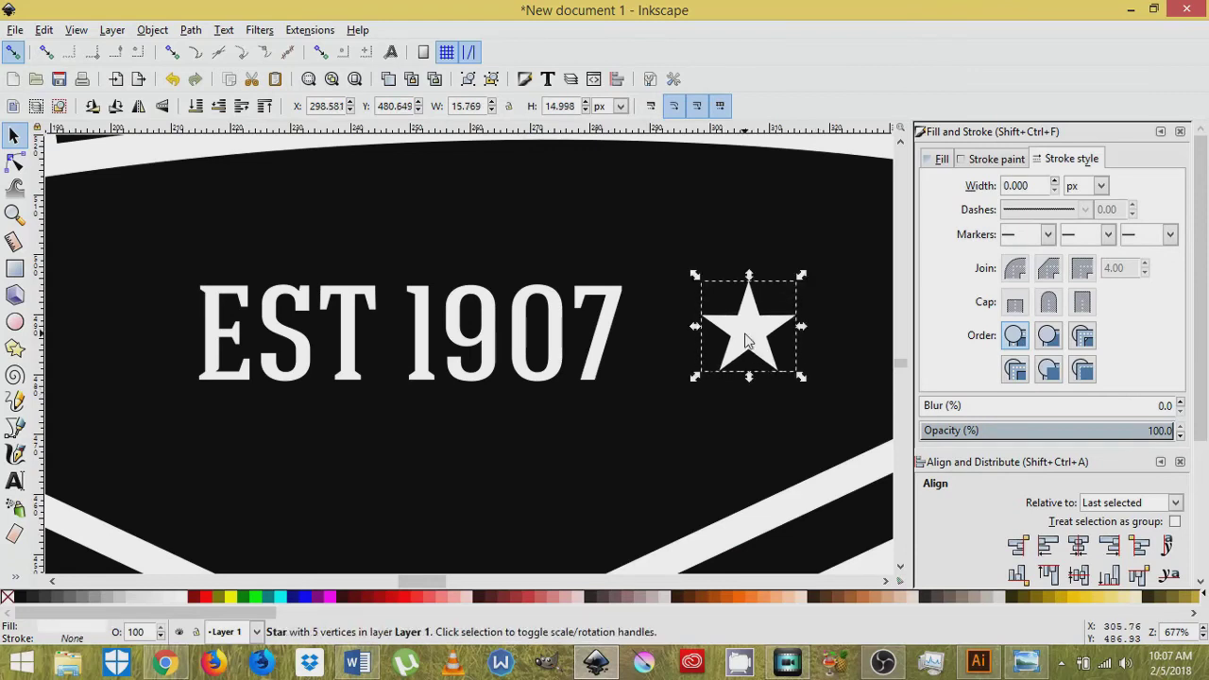
left_click_drag(746, 340, 704, 331)
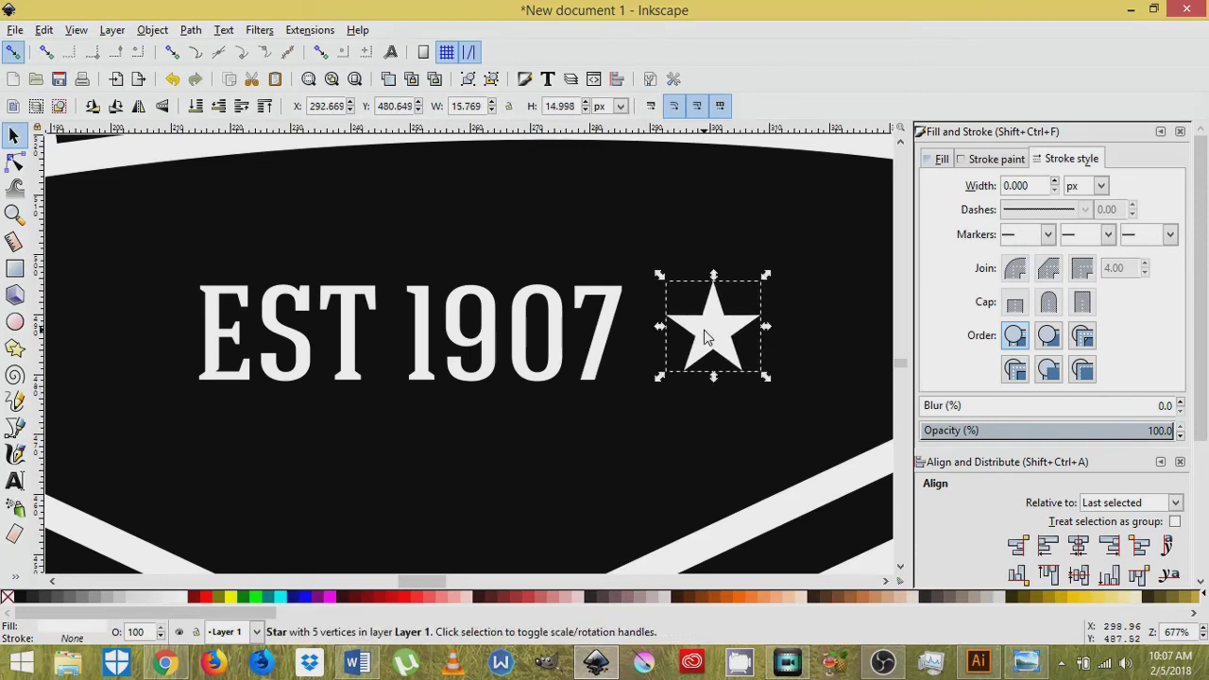
Duplicate the star to the left of EST, group both stars, and centre them on the text
right_click(703, 321)
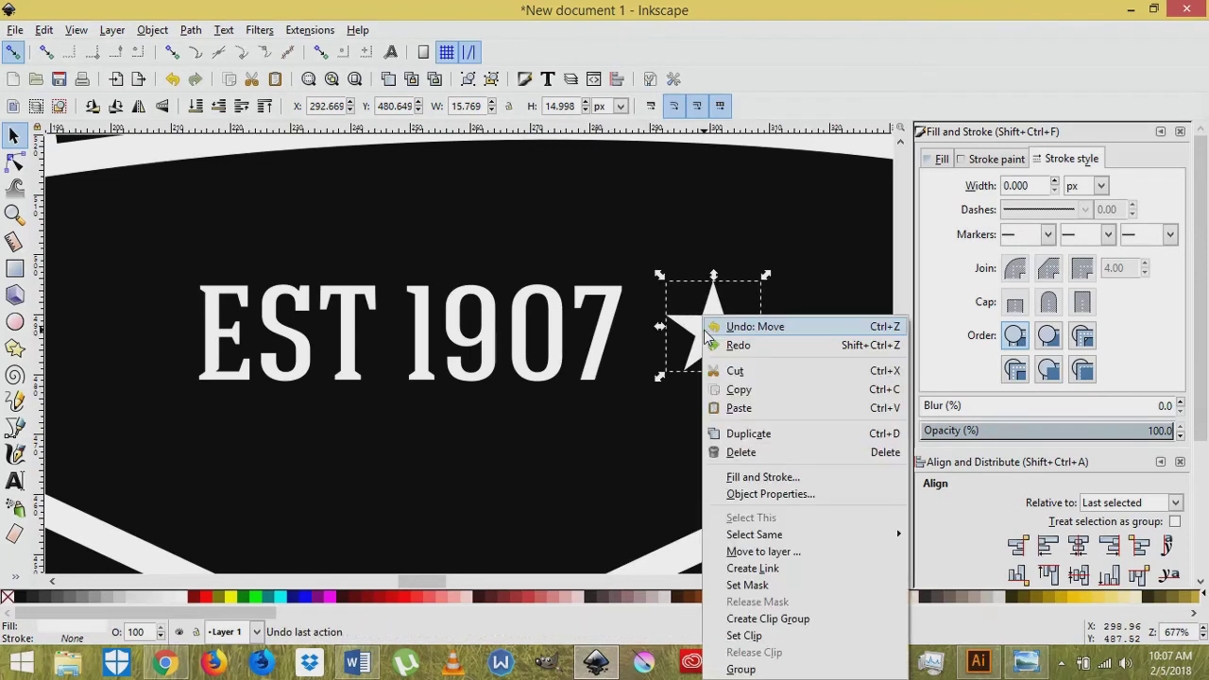
left_click(740, 433)
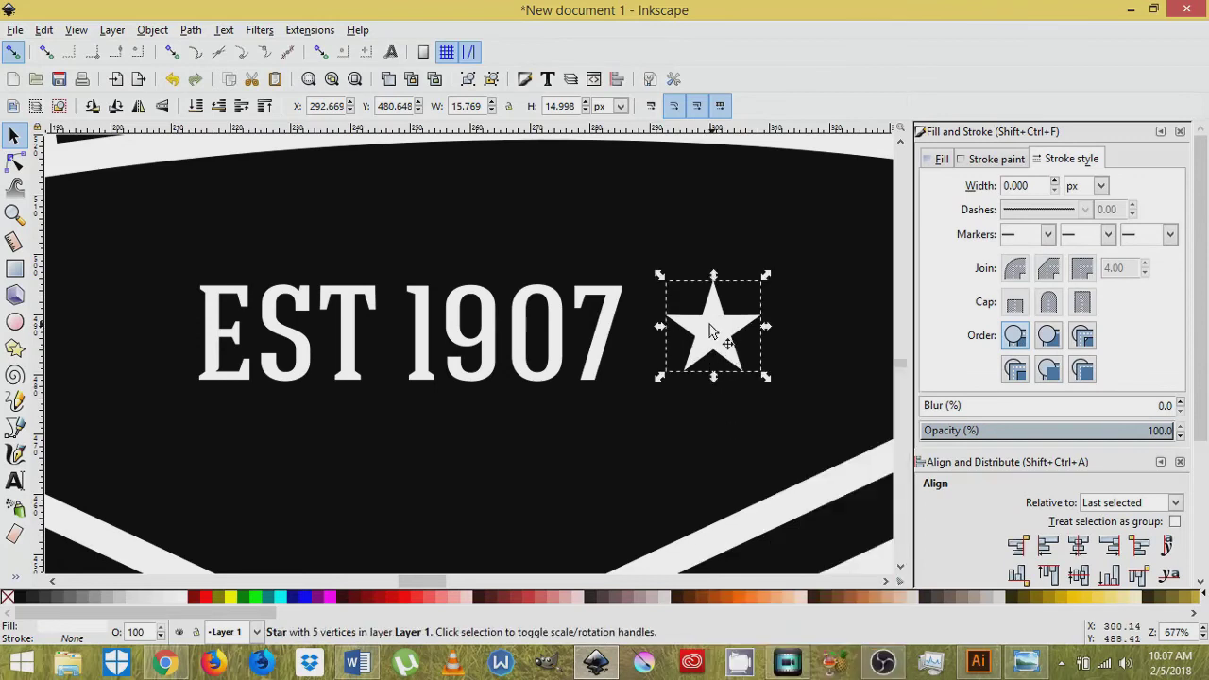
left_click_drag(710, 340, 111, 332)
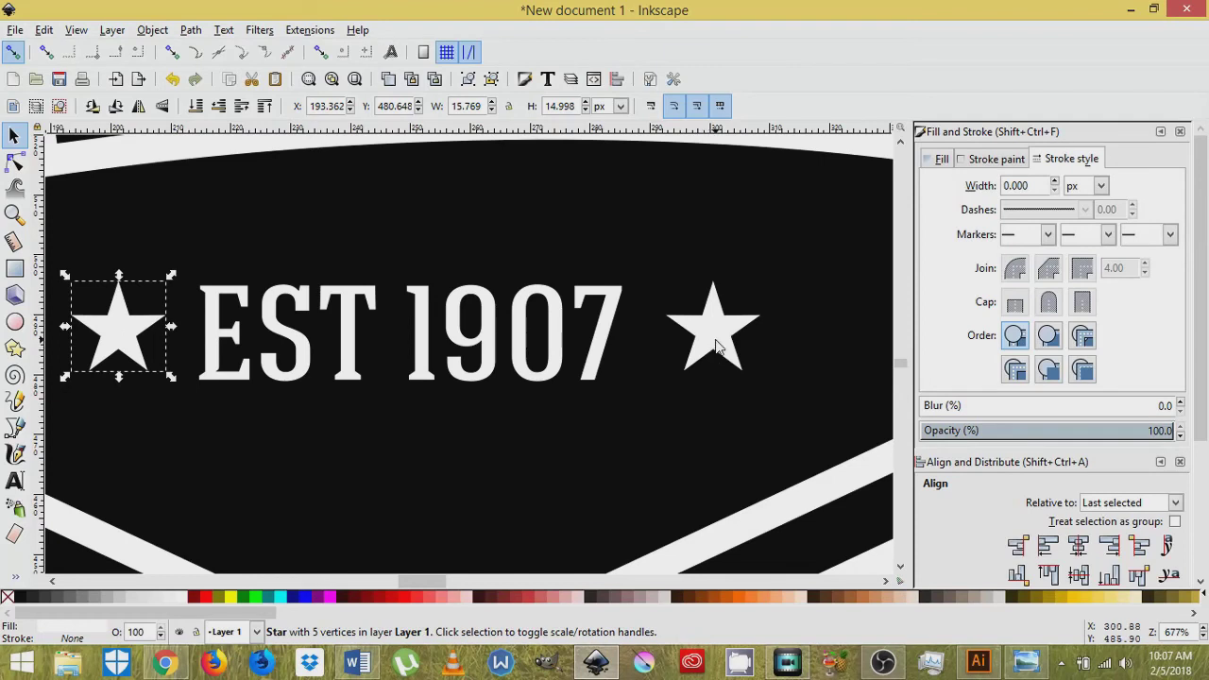
left_click(715, 347, "shift")
left_click(468, 78)
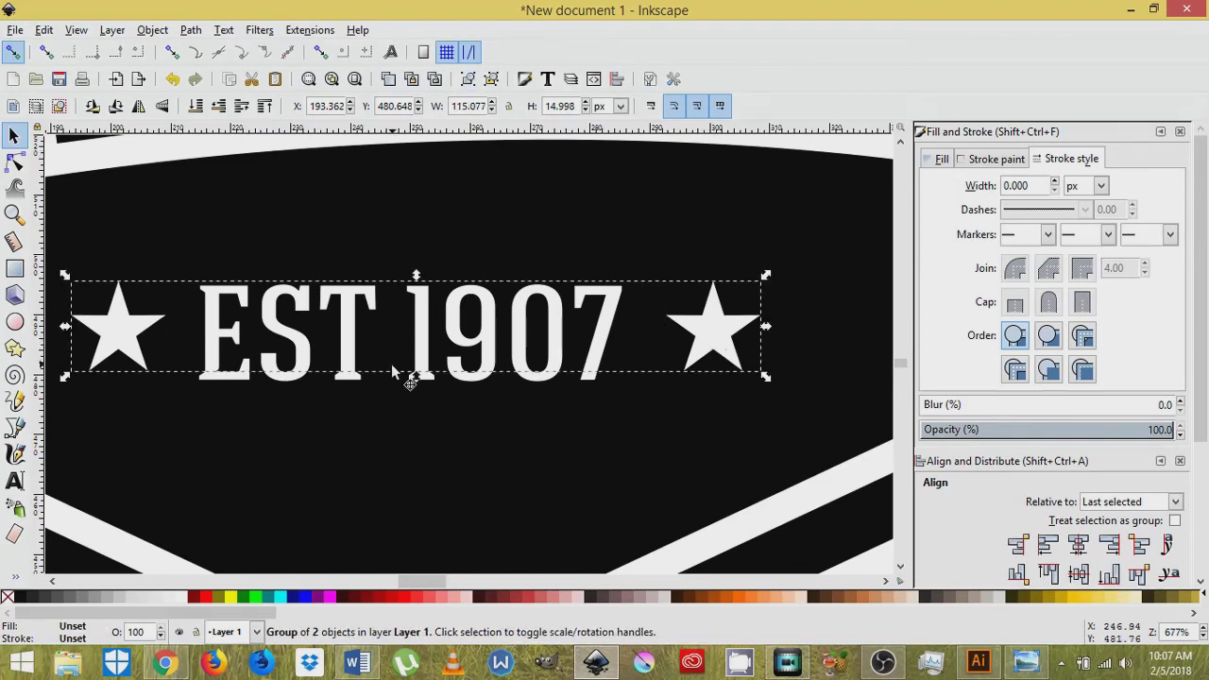
left_click(422, 330, "shift")
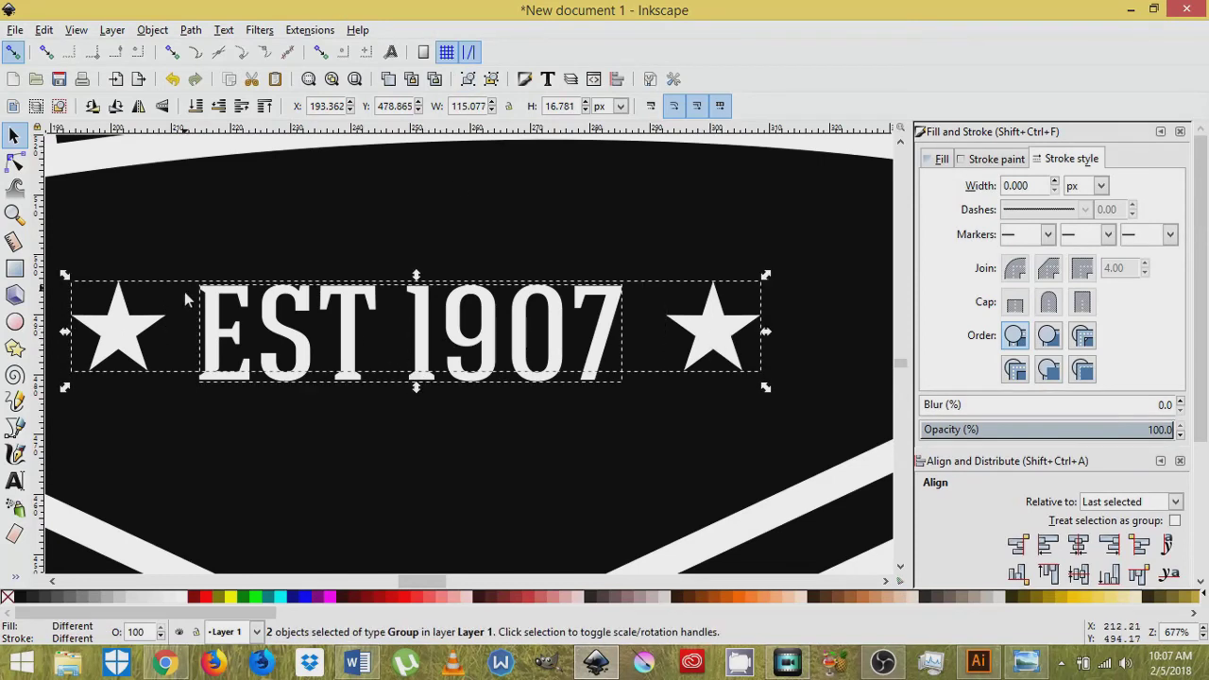
left_click(1079, 545)
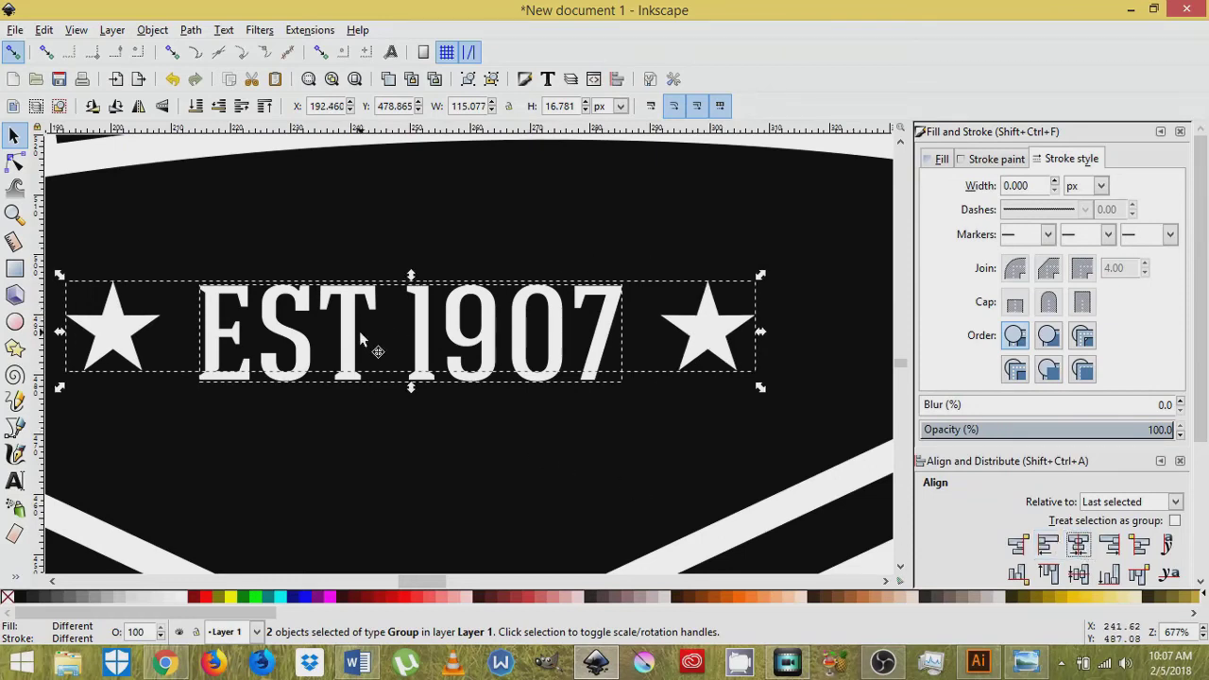
left_click(415, 464)
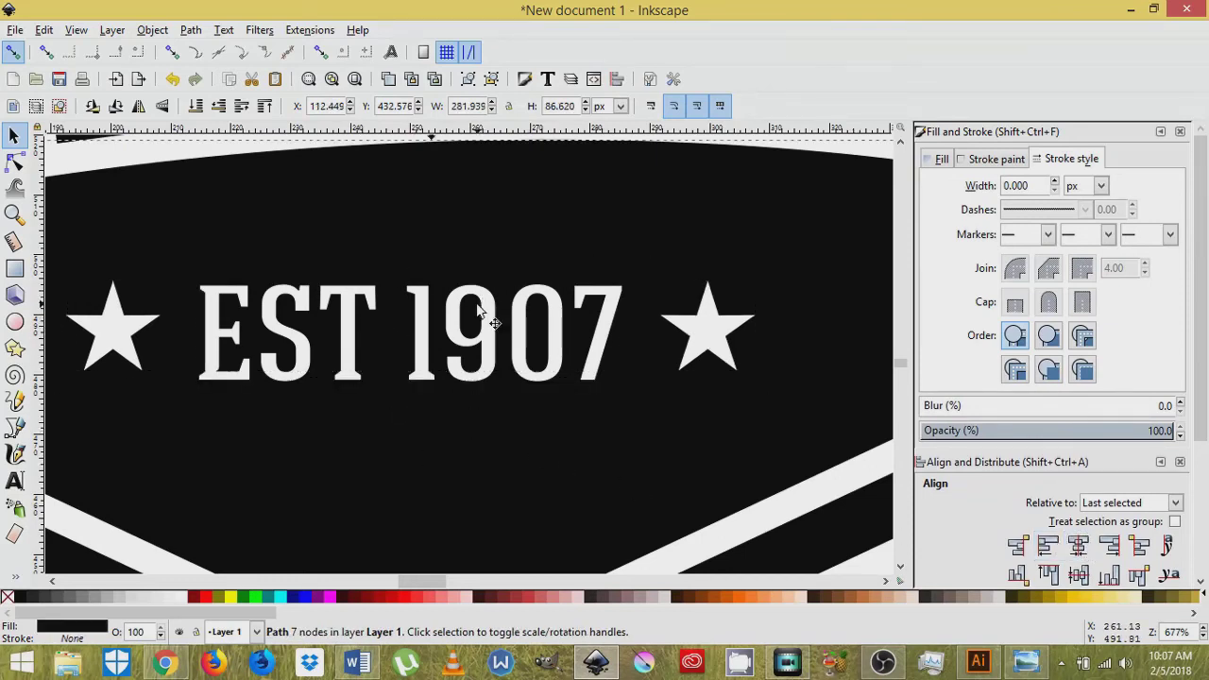
Zoom out to the whole badge and delete the leftover pentagon
key("minus")
key("minus")
key("minus")
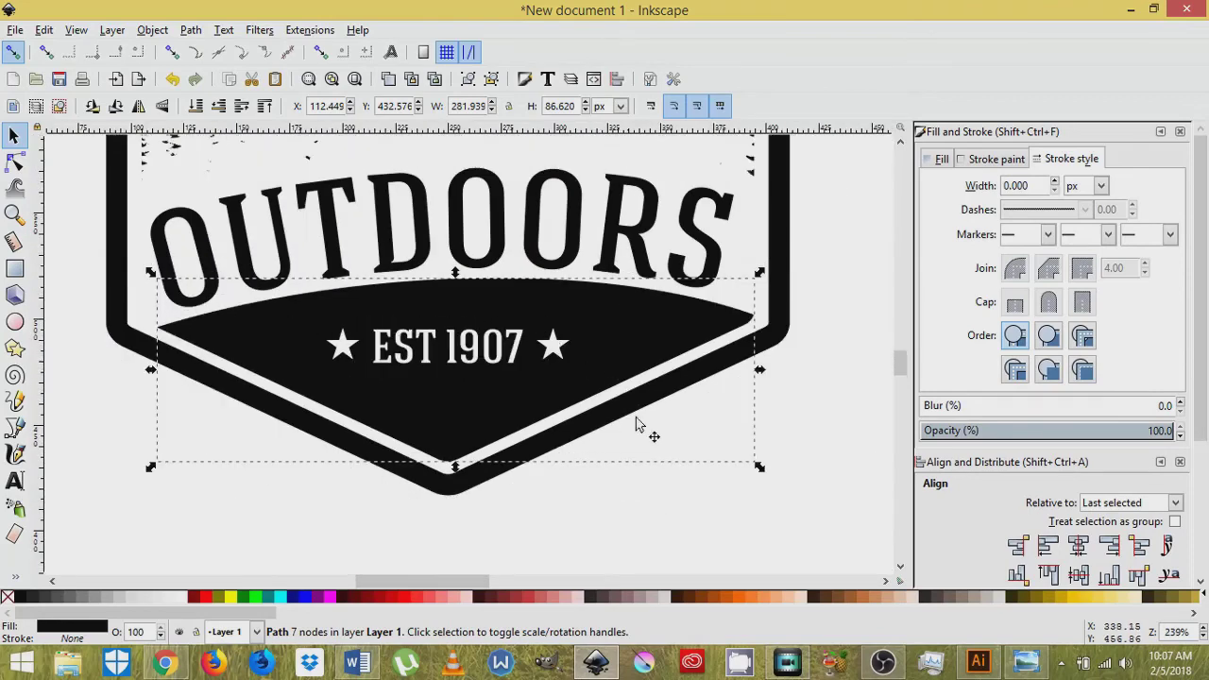
left_click(605, 508)
key("minus")
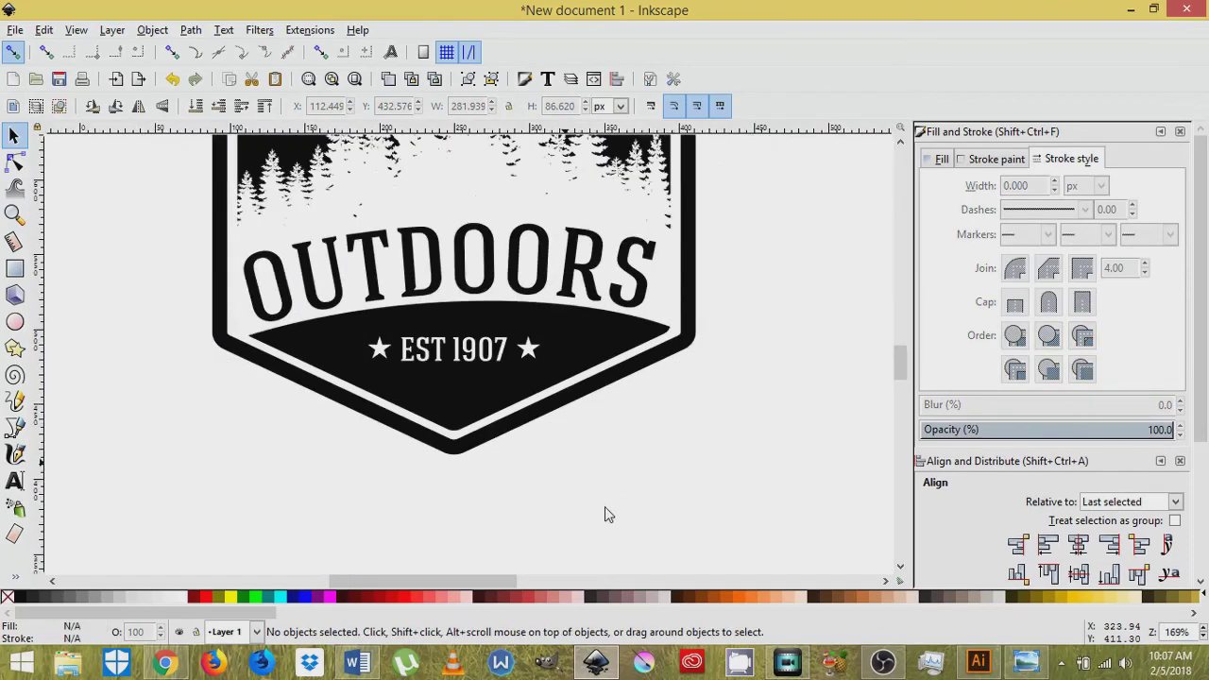
scroll(605, 506, "up", 4)
scroll(606, 511, "down", 2)
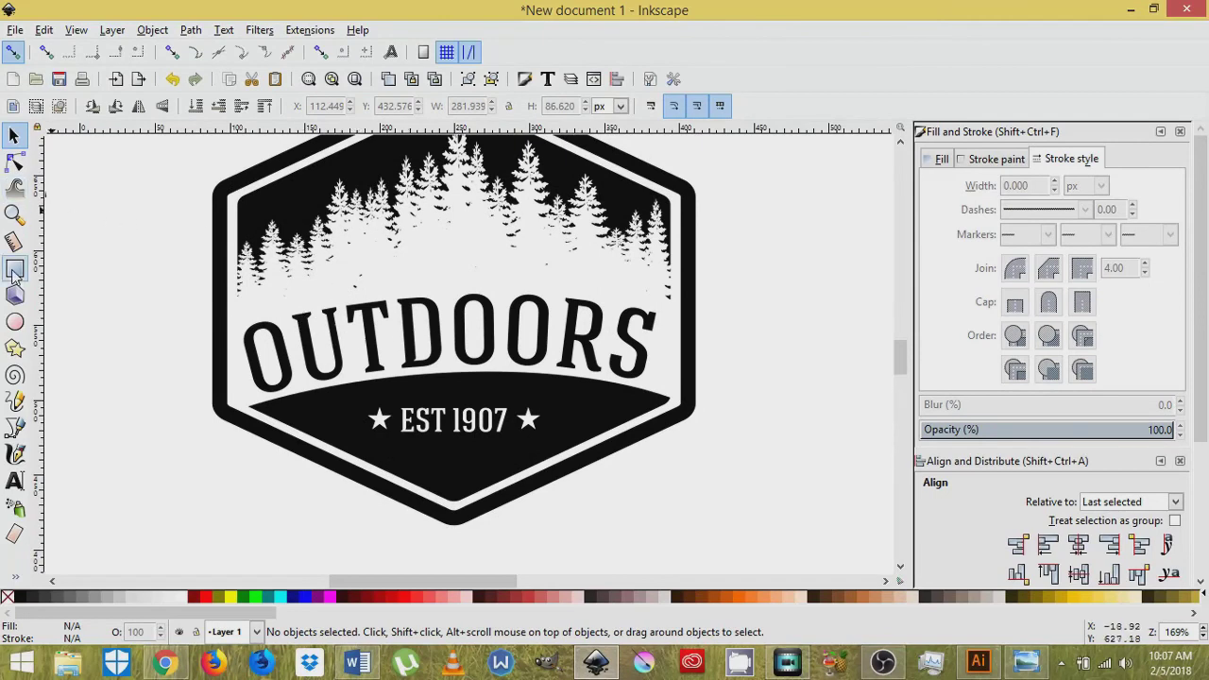
key("minus")
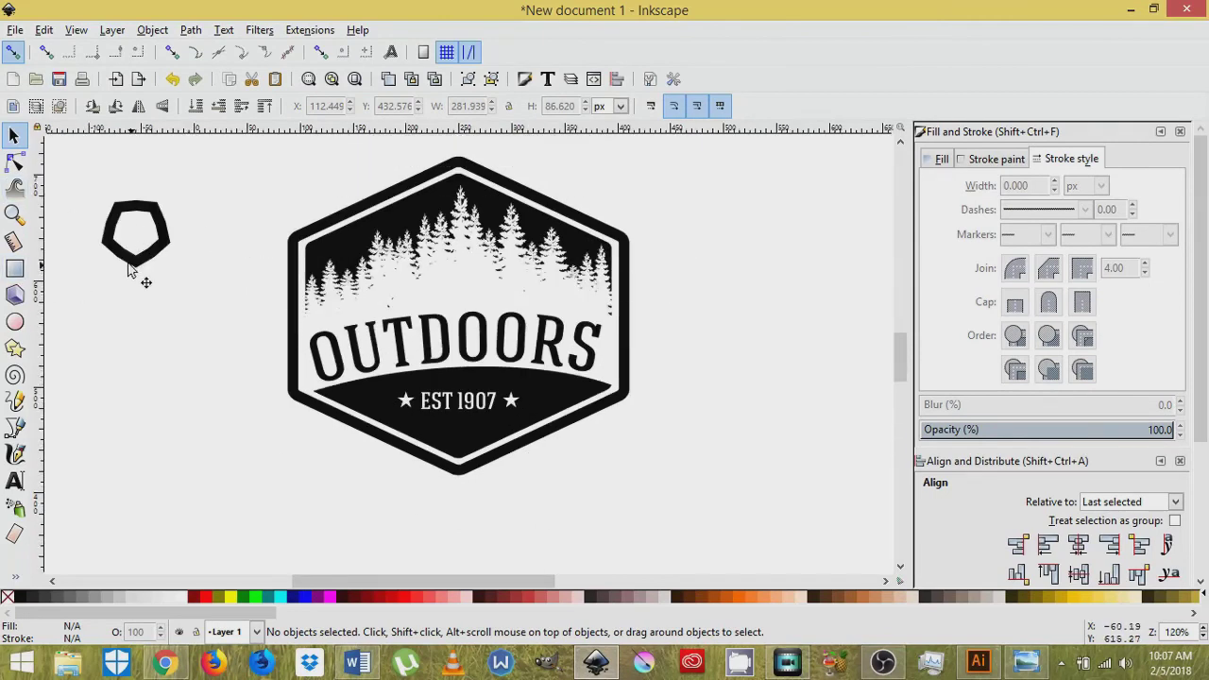
left_click(124, 263)
key("Delete")
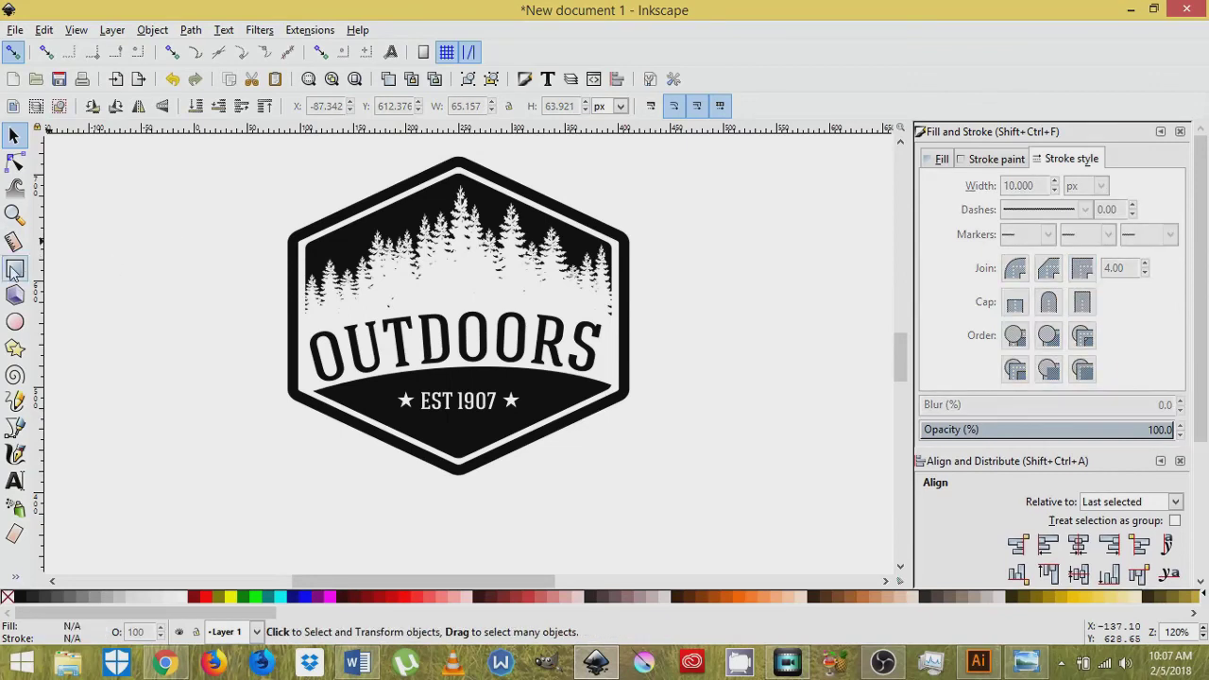
Draw a large teal rectangle covering the badge and send it to the bottom
left_click(14, 268)
left_click_drag(117, 147, 762, 529)
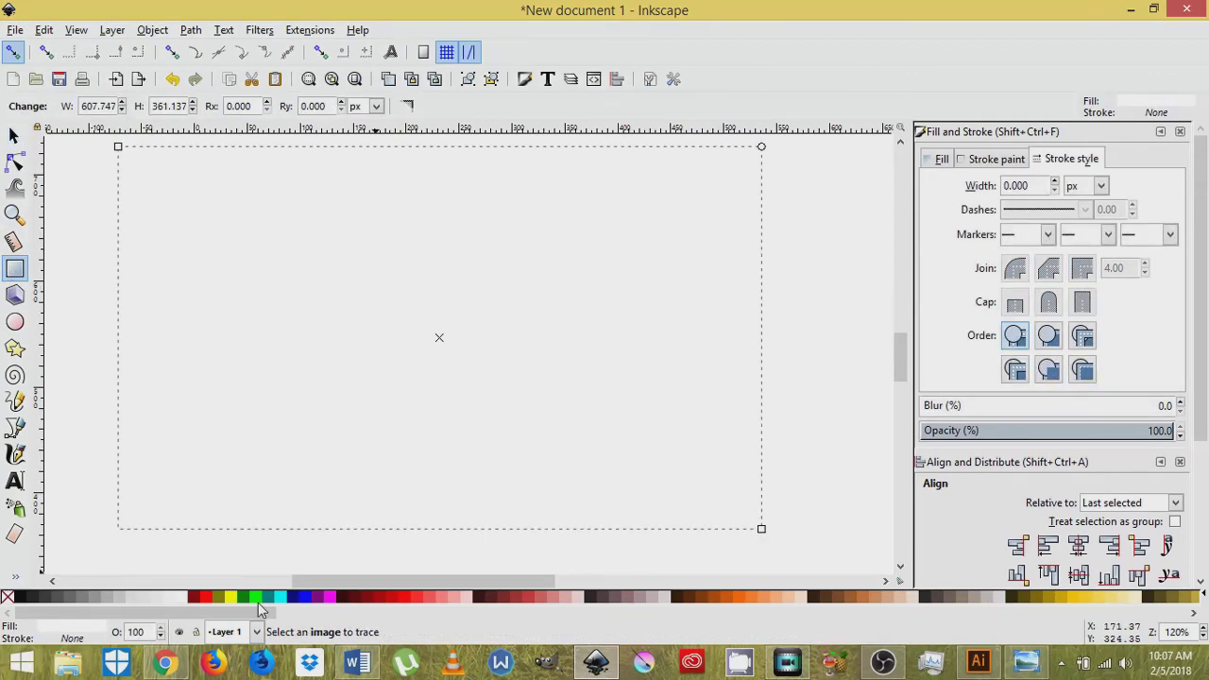
left_click(266, 595)
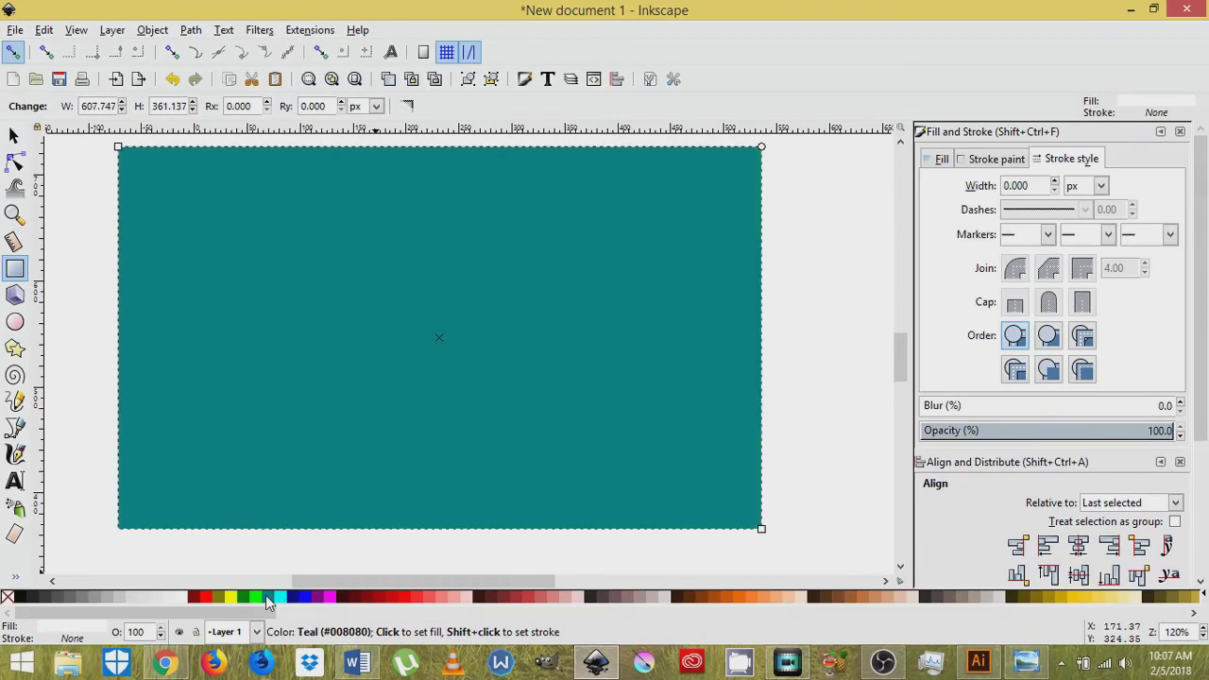
left_click(15, 135)
left_click(191, 106)
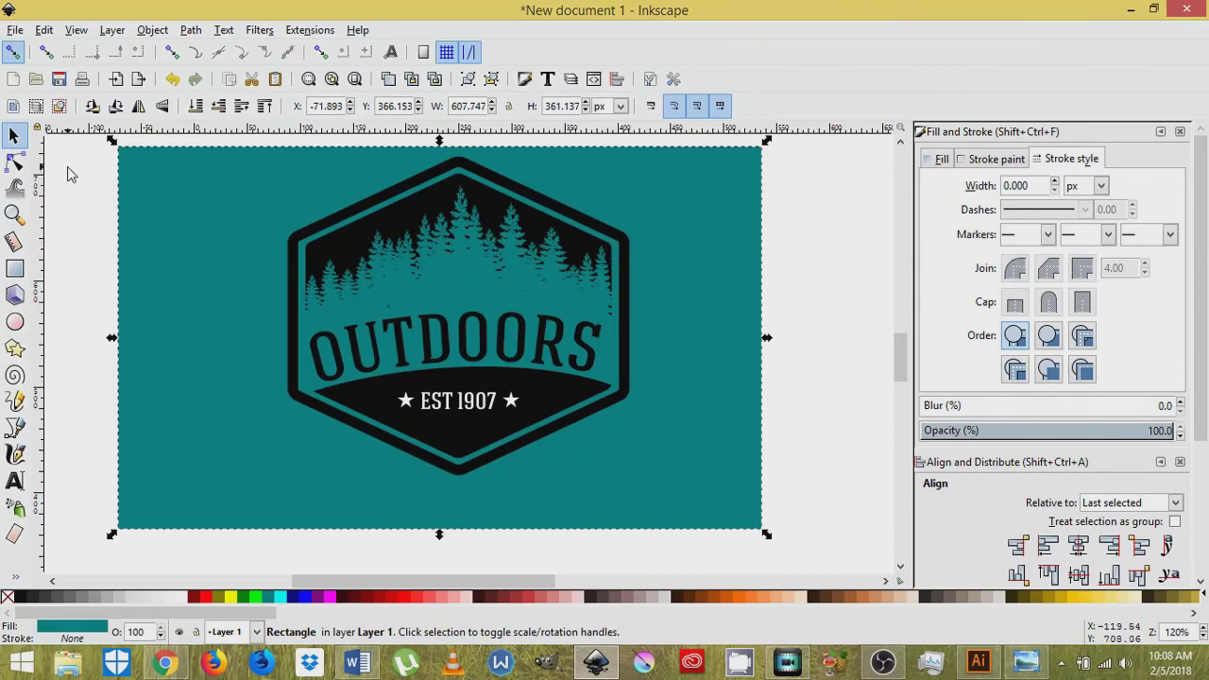
left_click_drag(67, 165, 699, 478)
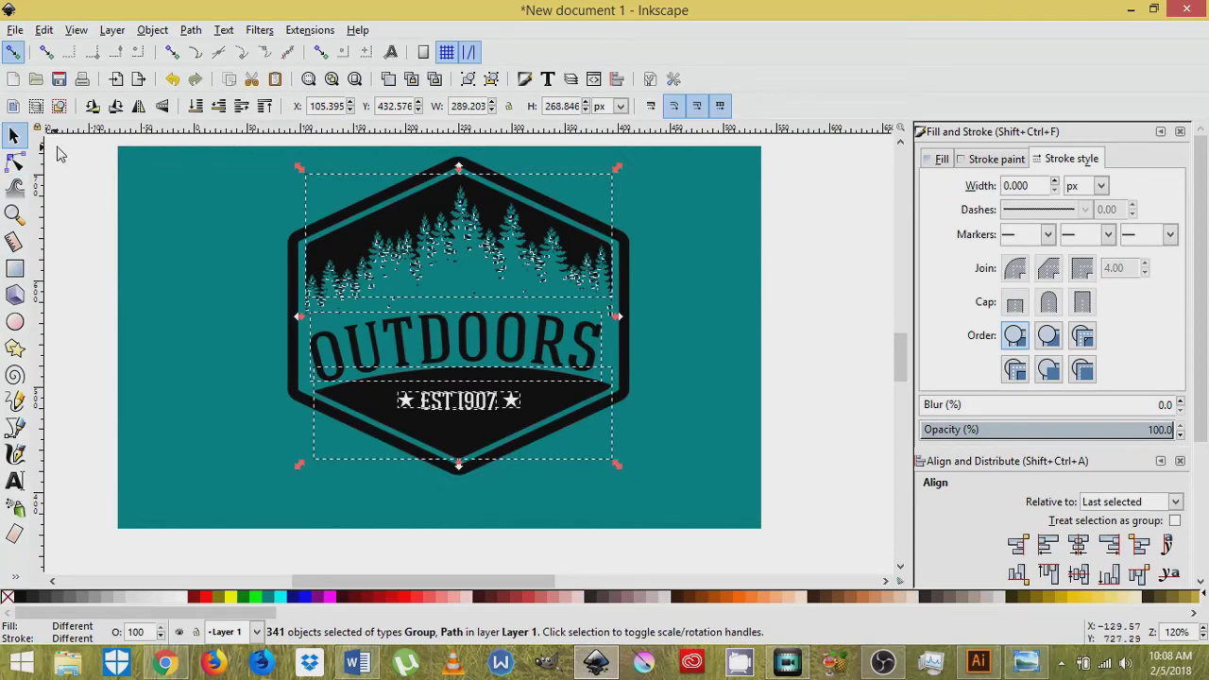
Fill the tree-topped area and the bottom banner white
left_click_drag(60, 145, 658, 500)
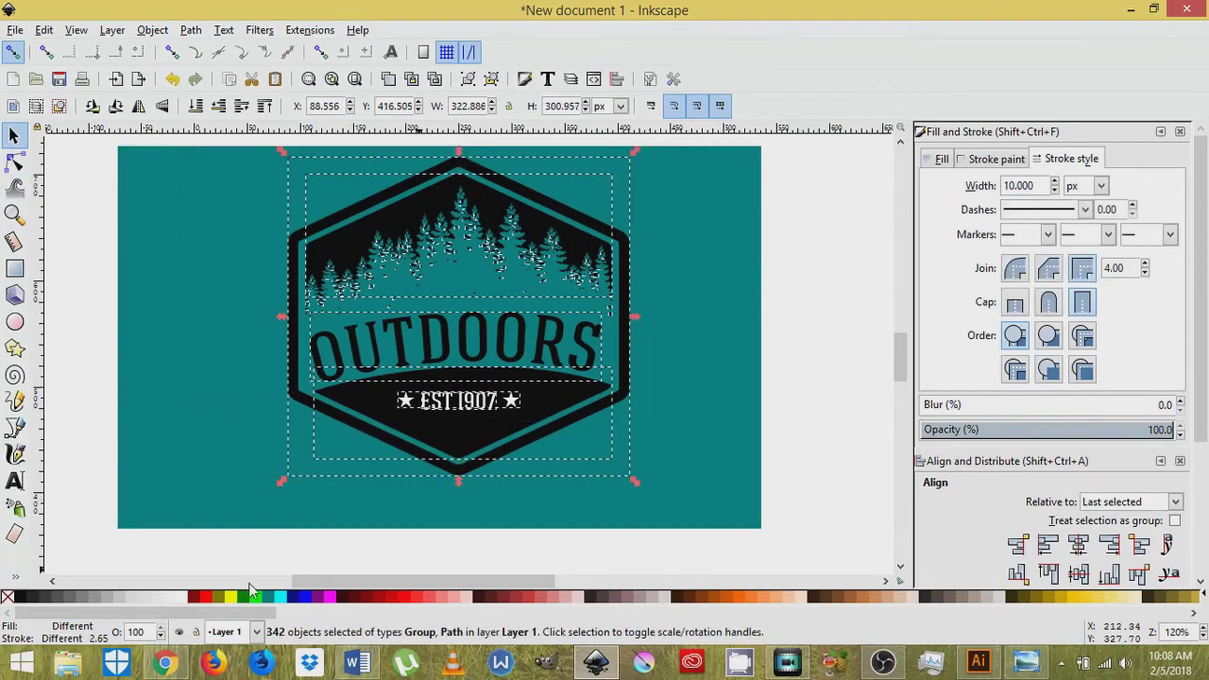
left_click(182, 599)
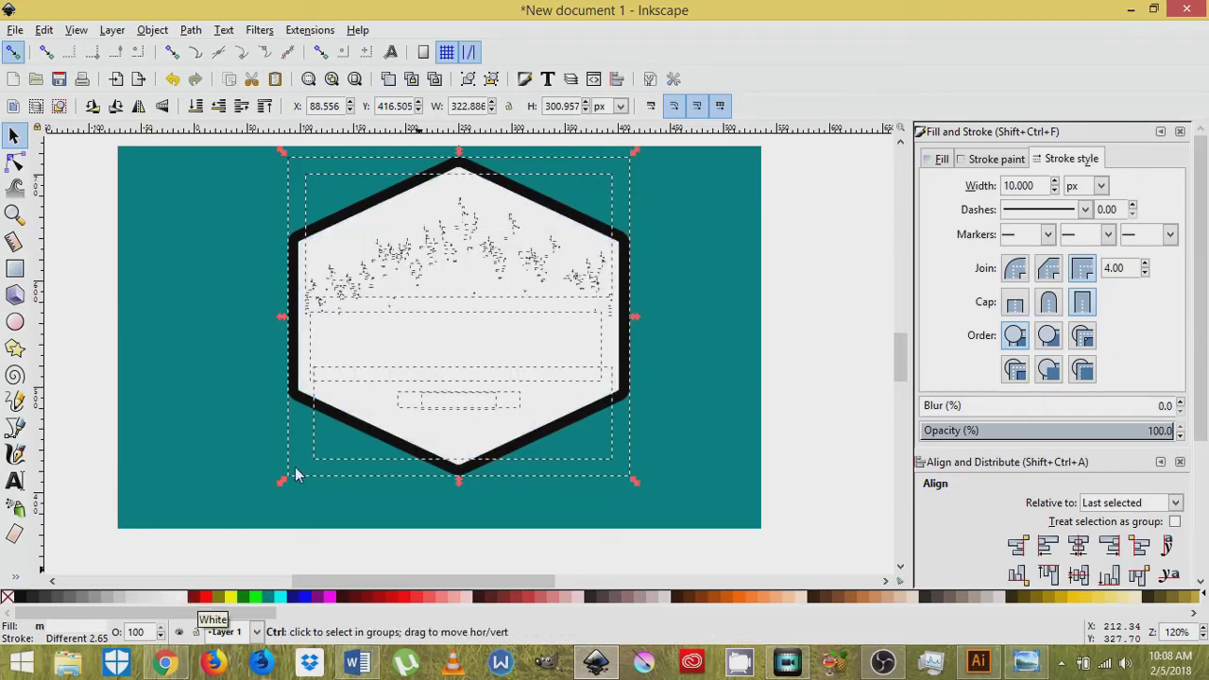
key("ctrl+z")
left_click(69, 279)
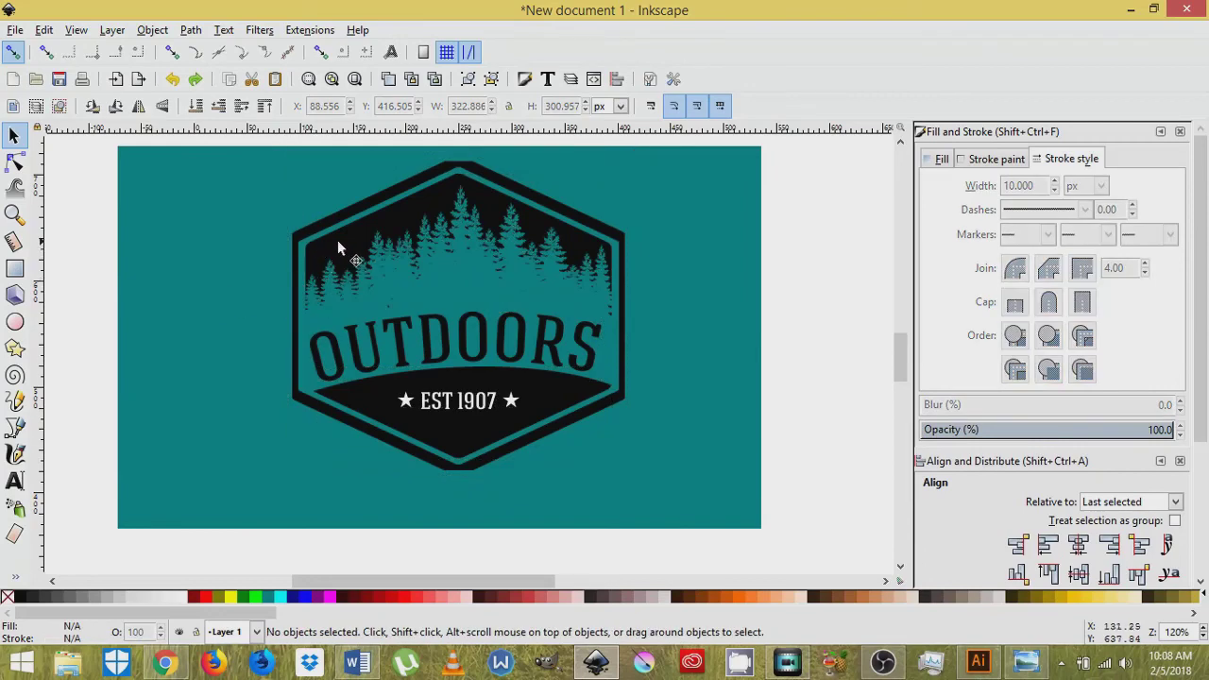
left_click(338, 240)
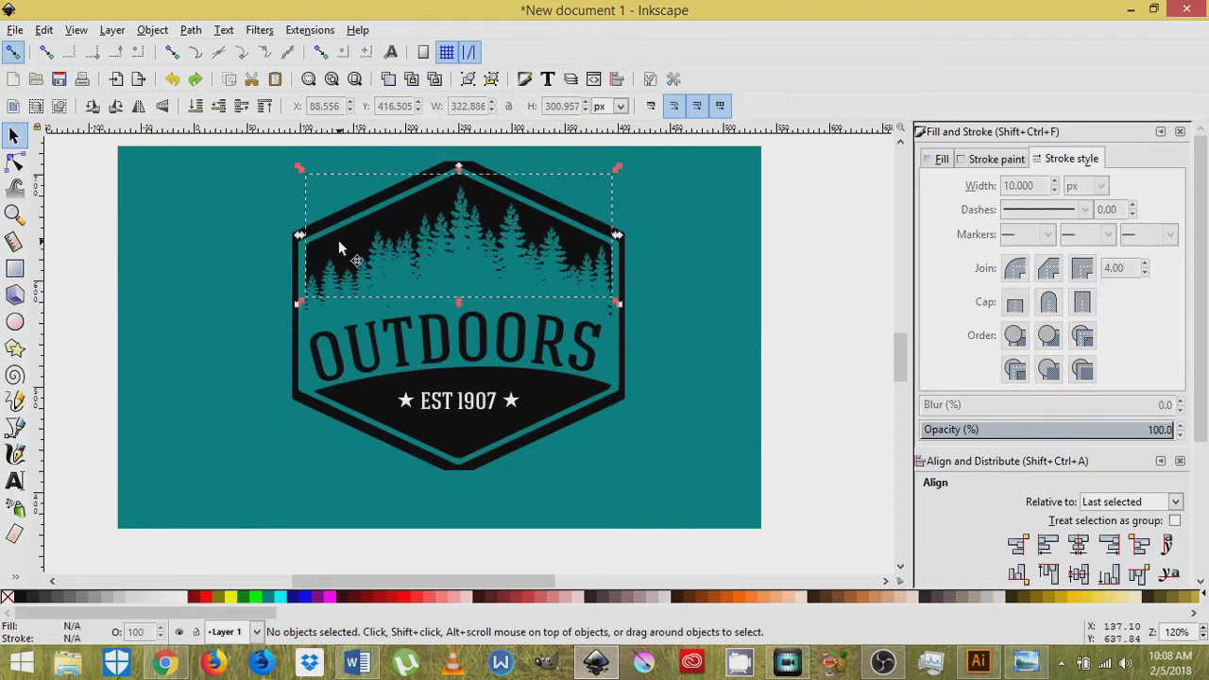
left_click(367, 394, "shift")
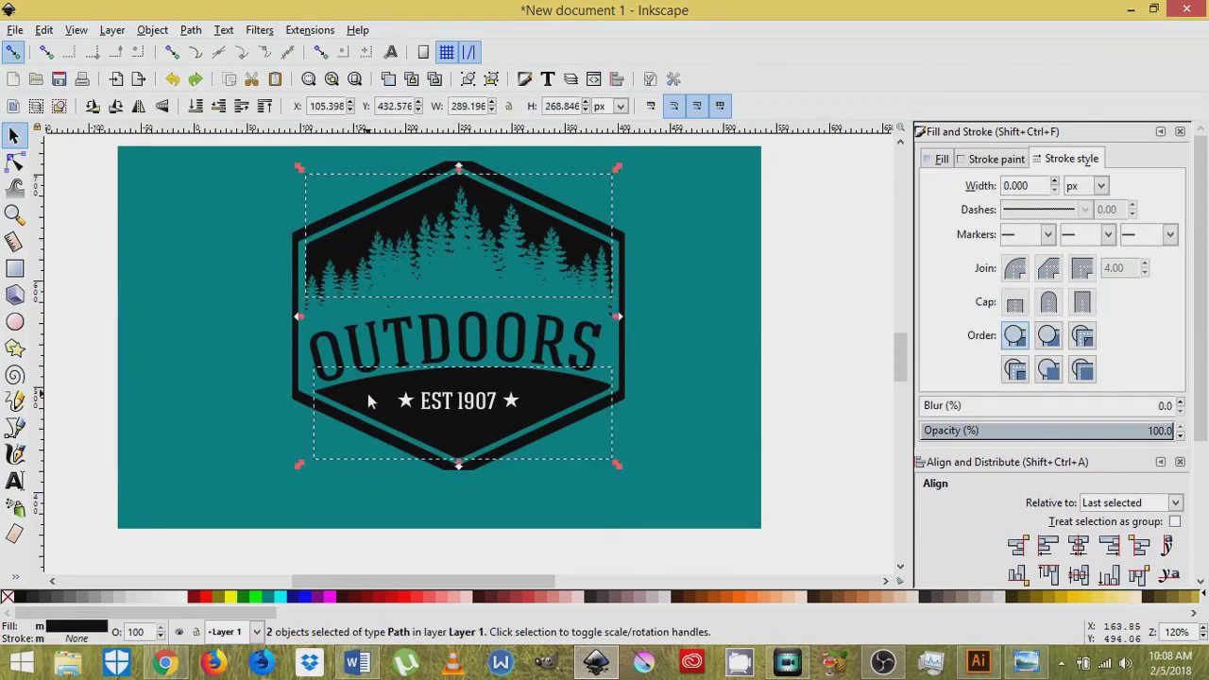
left_click(185, 597)
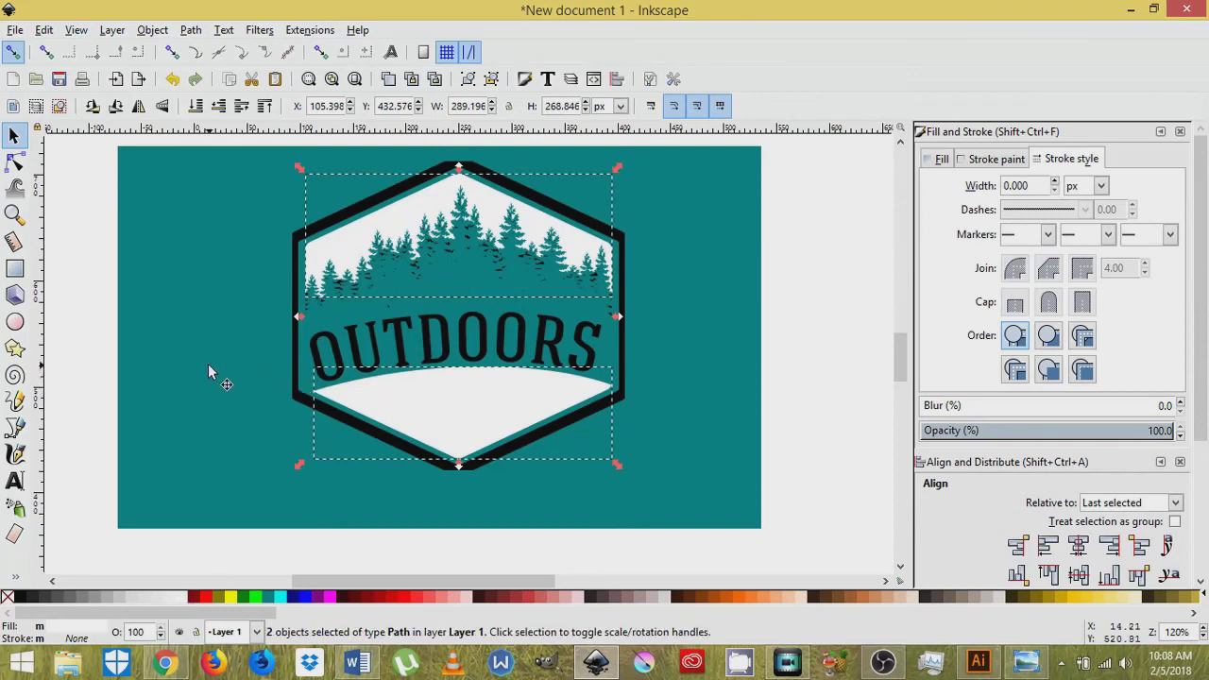
Turn ★ EST 1907 ★ black, union it, and cut it out of the white banner with Difference
left_click_drag(86, 360, 575, 447)
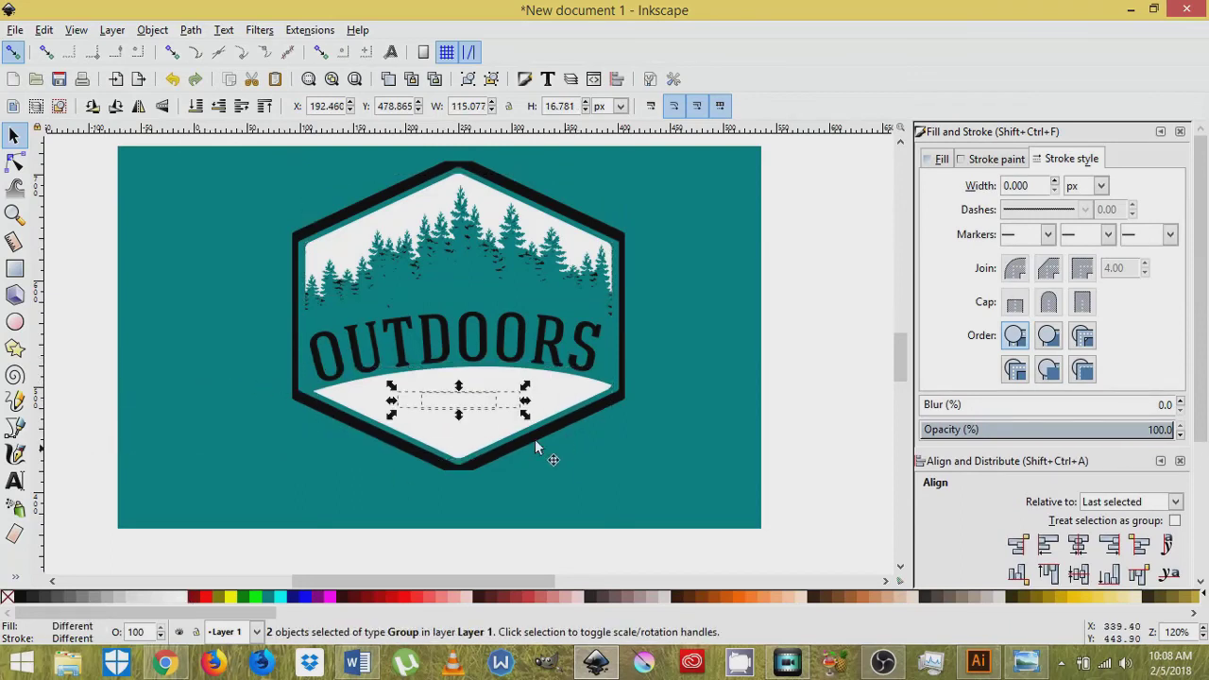
left_click(18, 598)
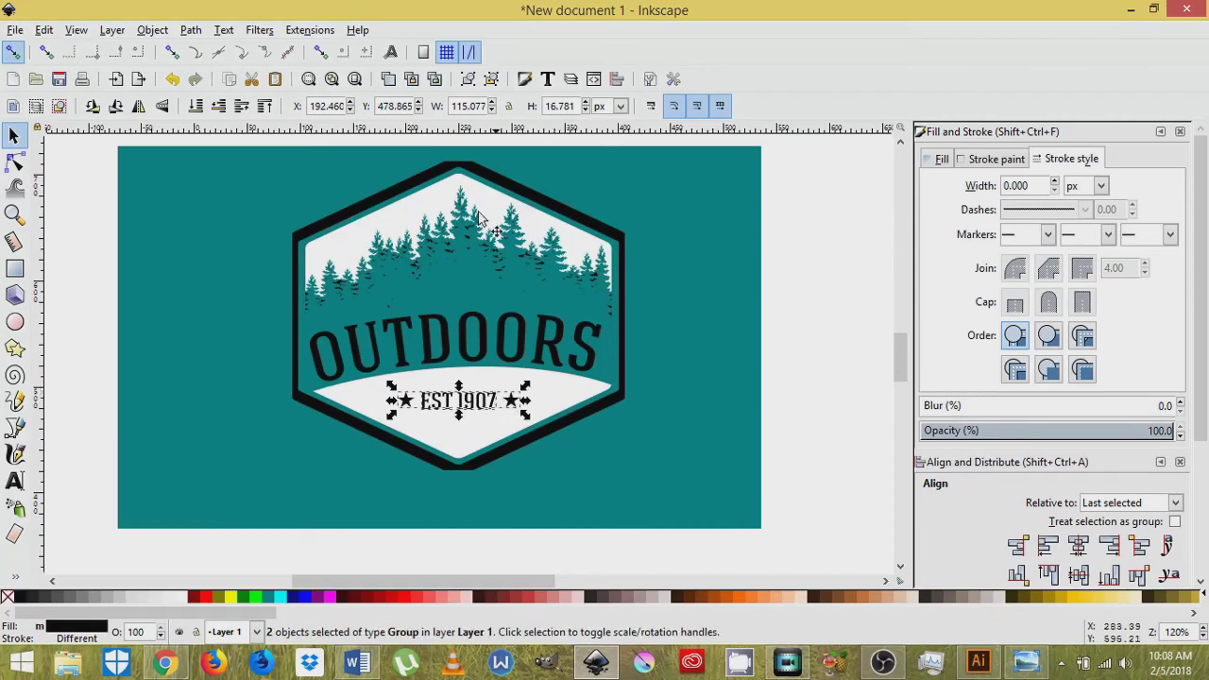
left_click(492, 80)
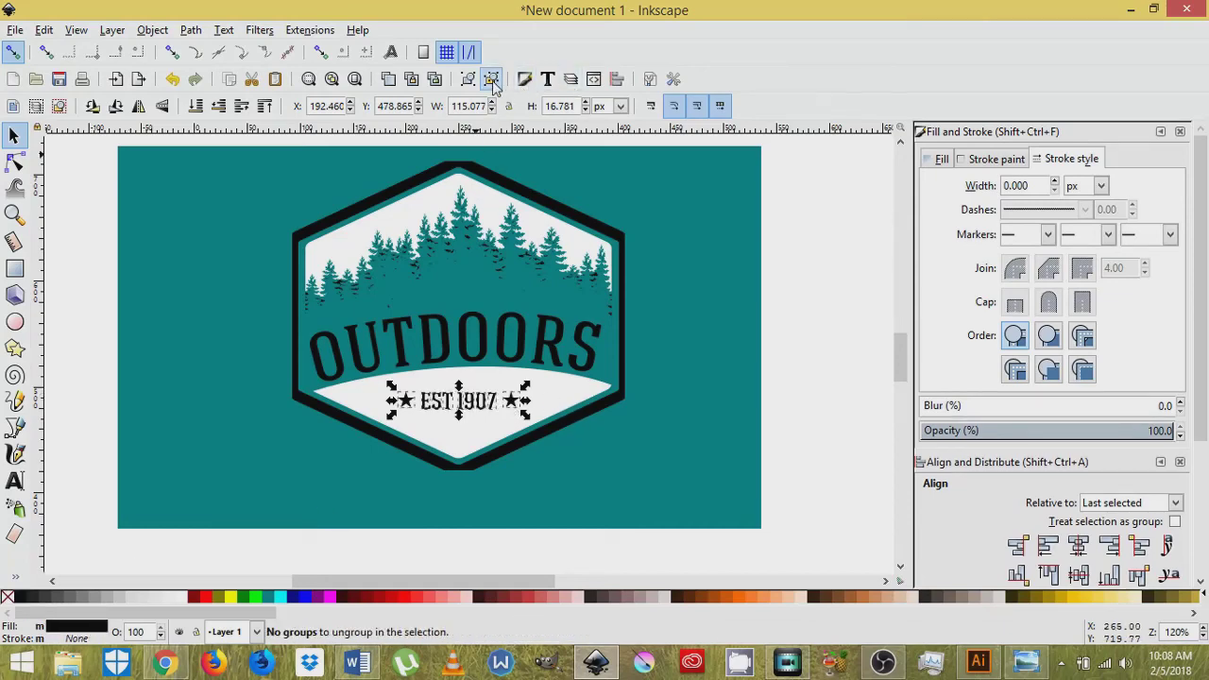
left_click(192, 30)
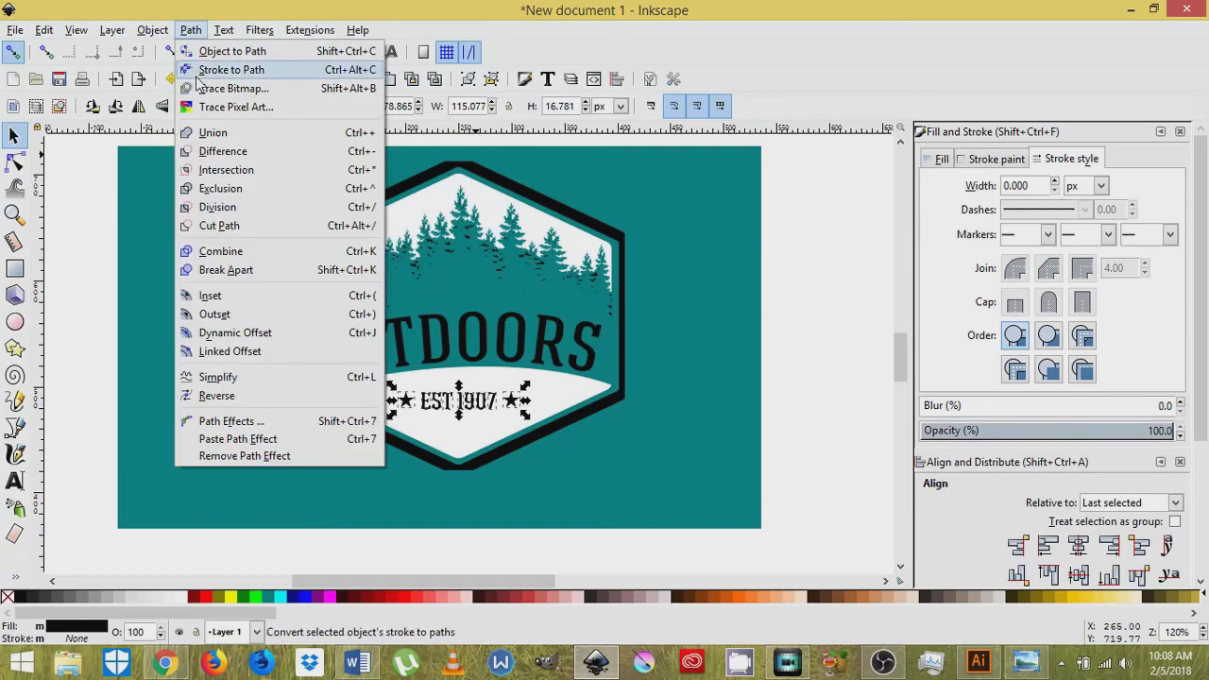
left_click(215, 125)
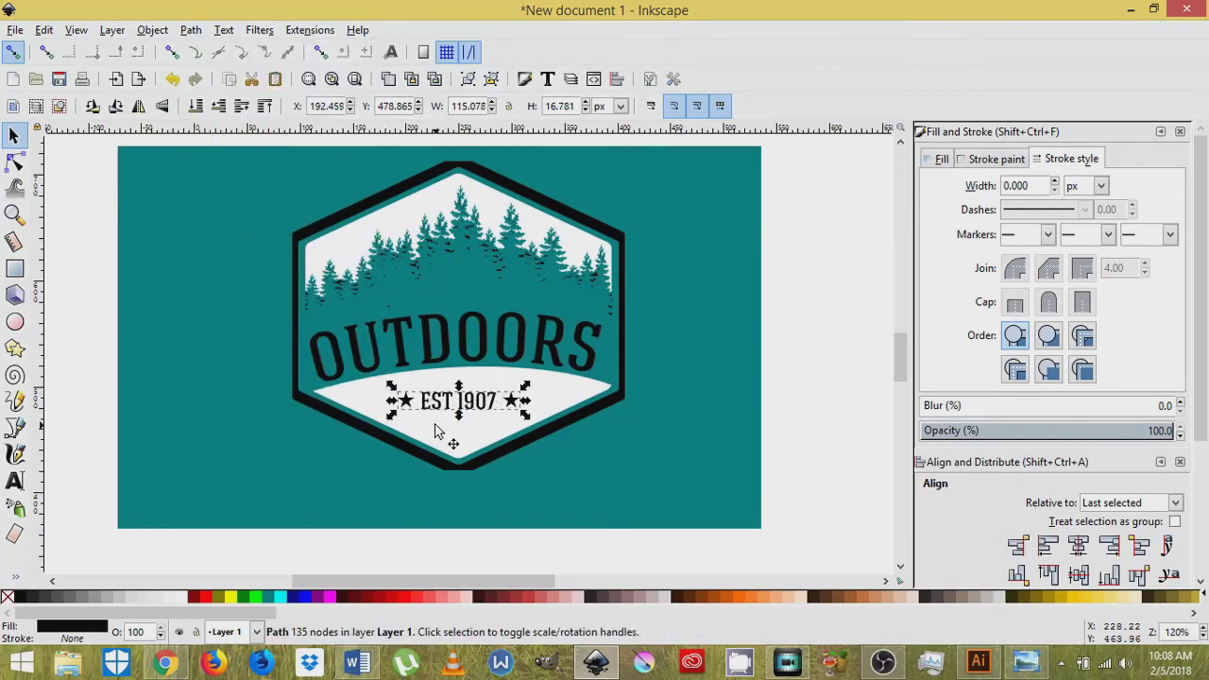
left_click(436, 431, "shift")
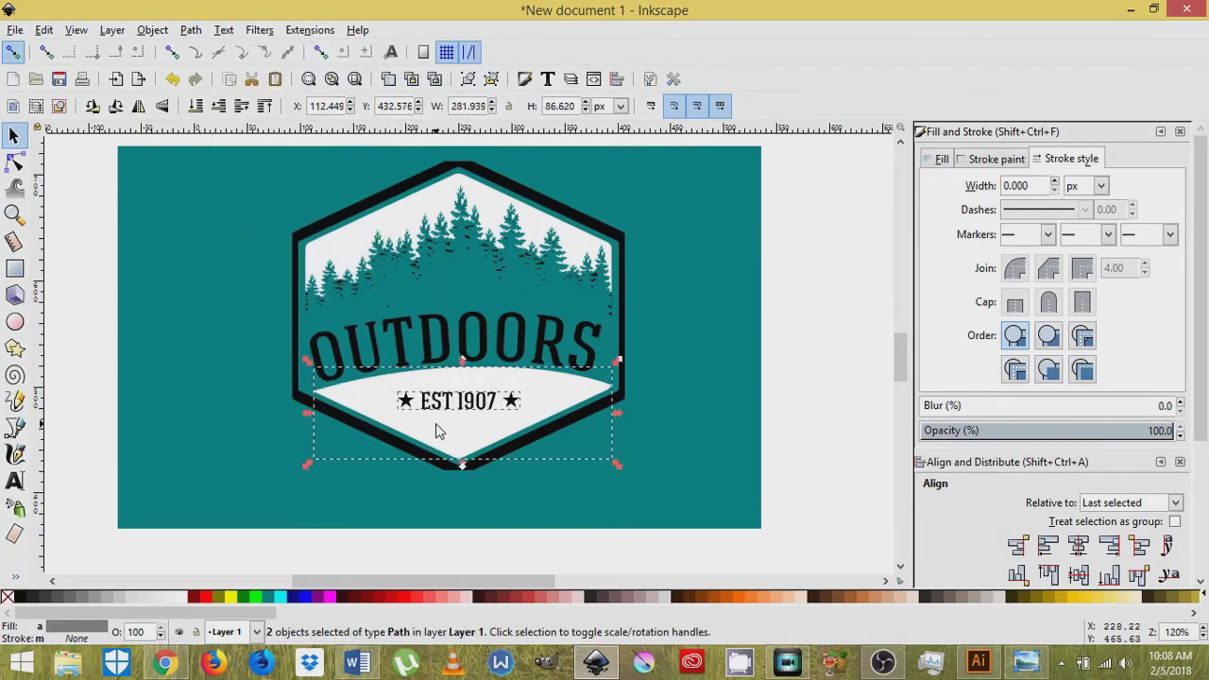
left_click(191, 30)
left_click(223, 153)
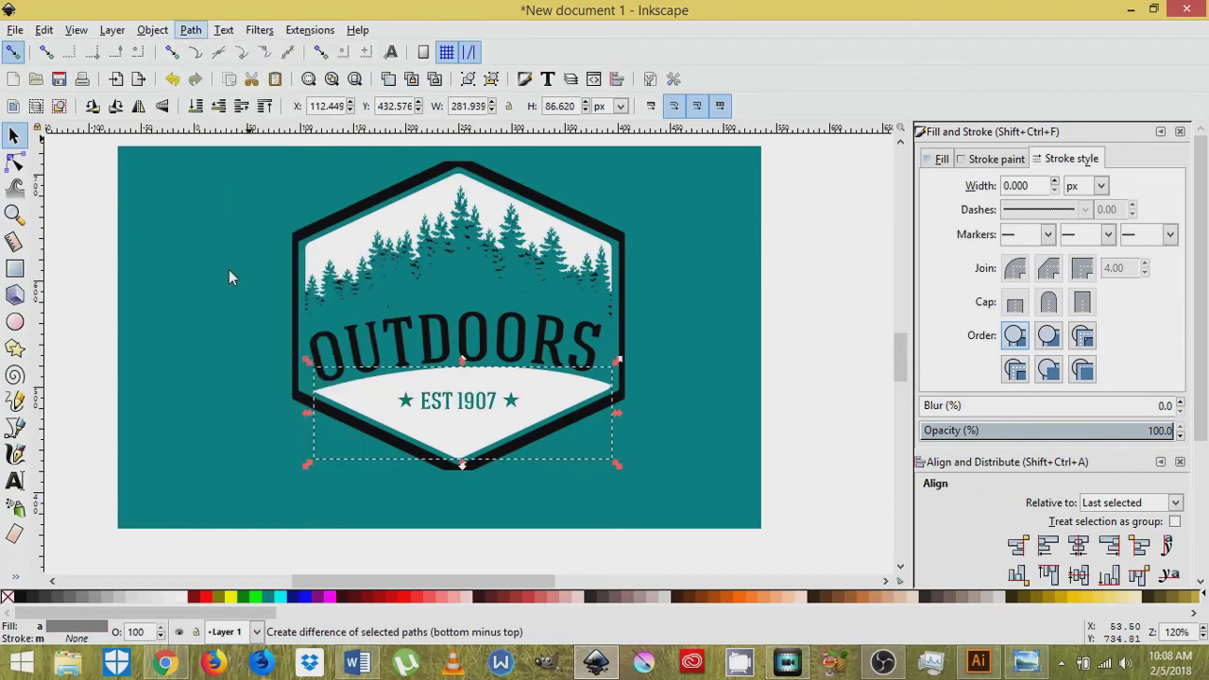
Make the OUTDOORS lettering white and zoom out to view the whole drawing
left_click(351, 335)
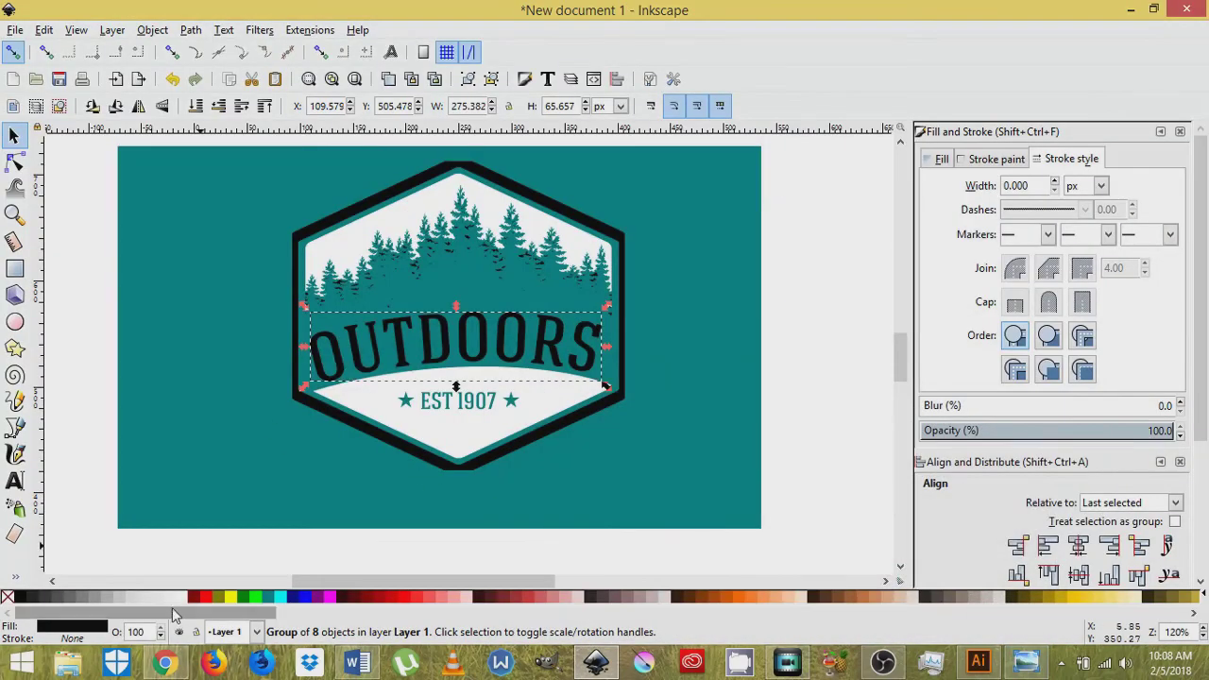
left_click(184, 597)
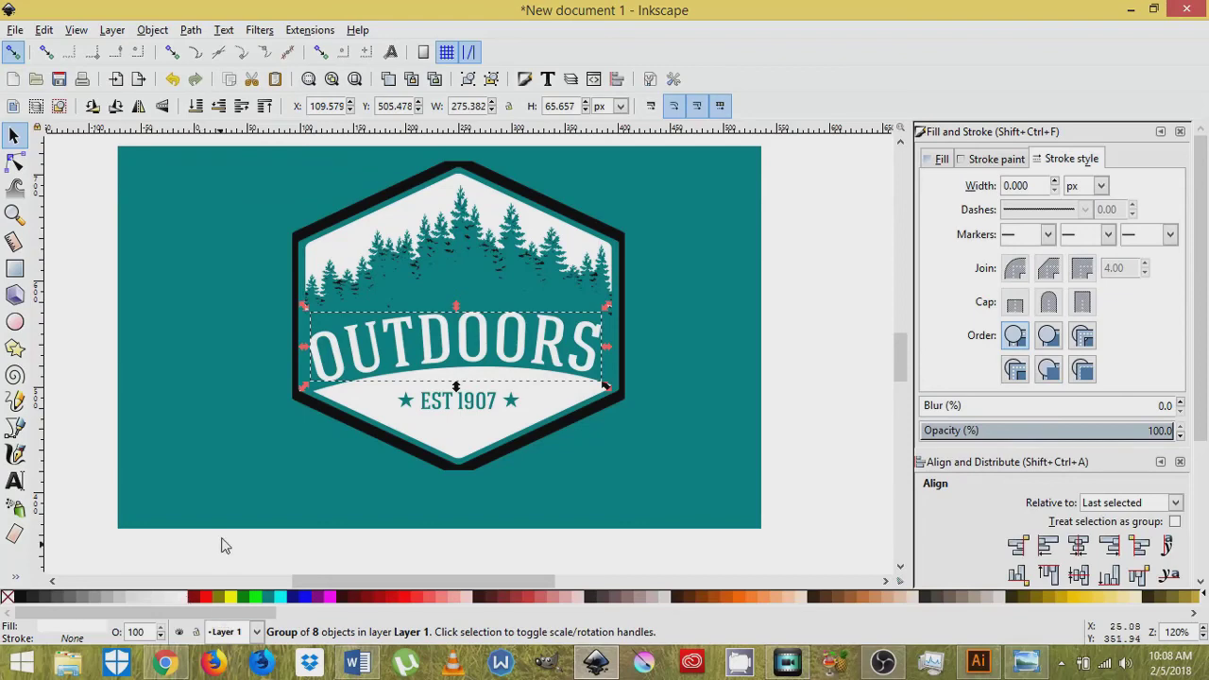
left_click_drag(78, 230, 634, 319)
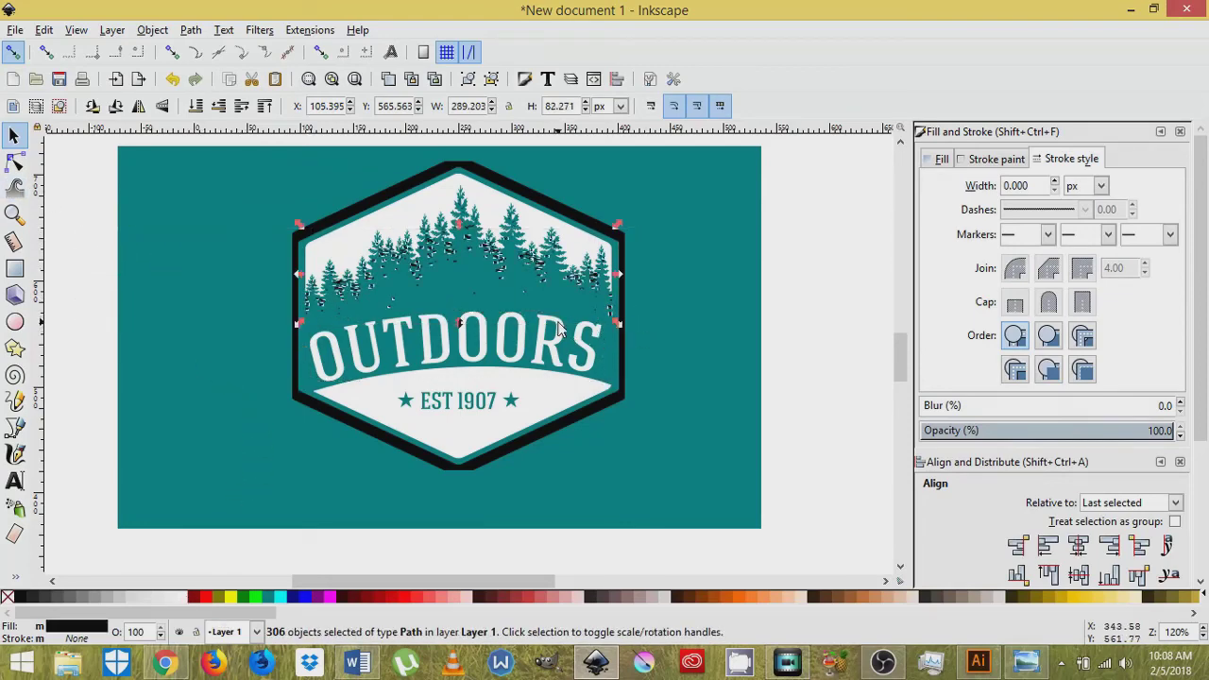
key("Escape")
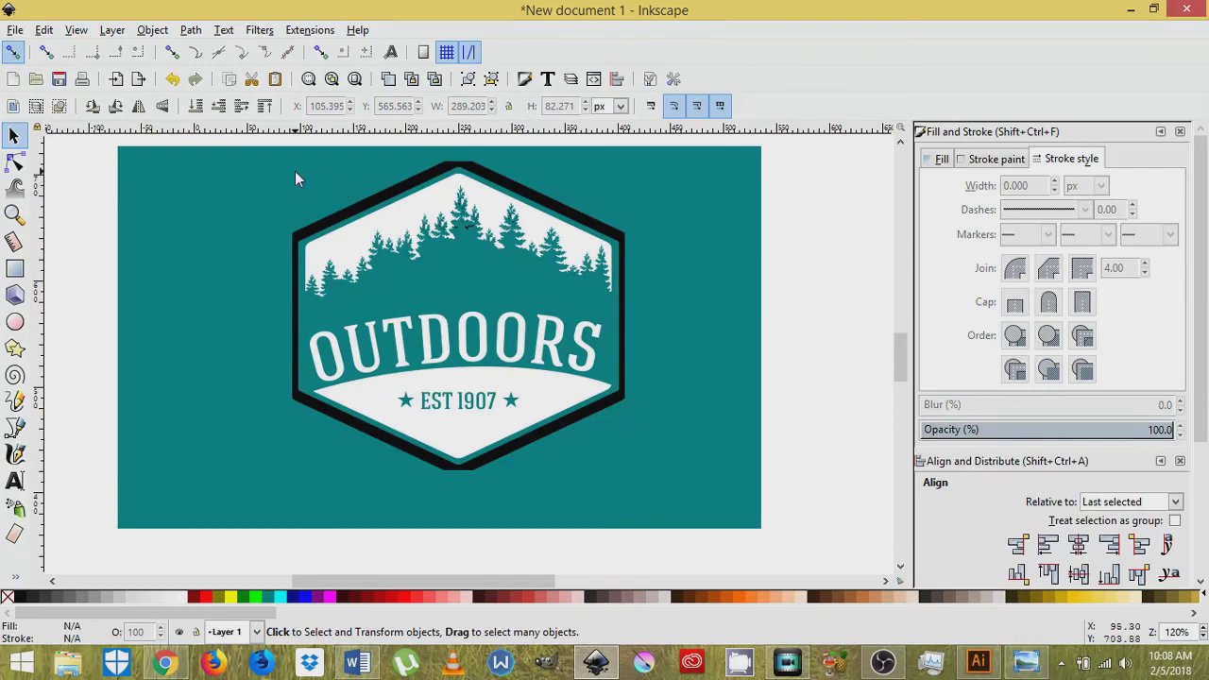
left_click_drag(82, 194, 518, 255)
key("Escape")
key("minus")
key("minus")
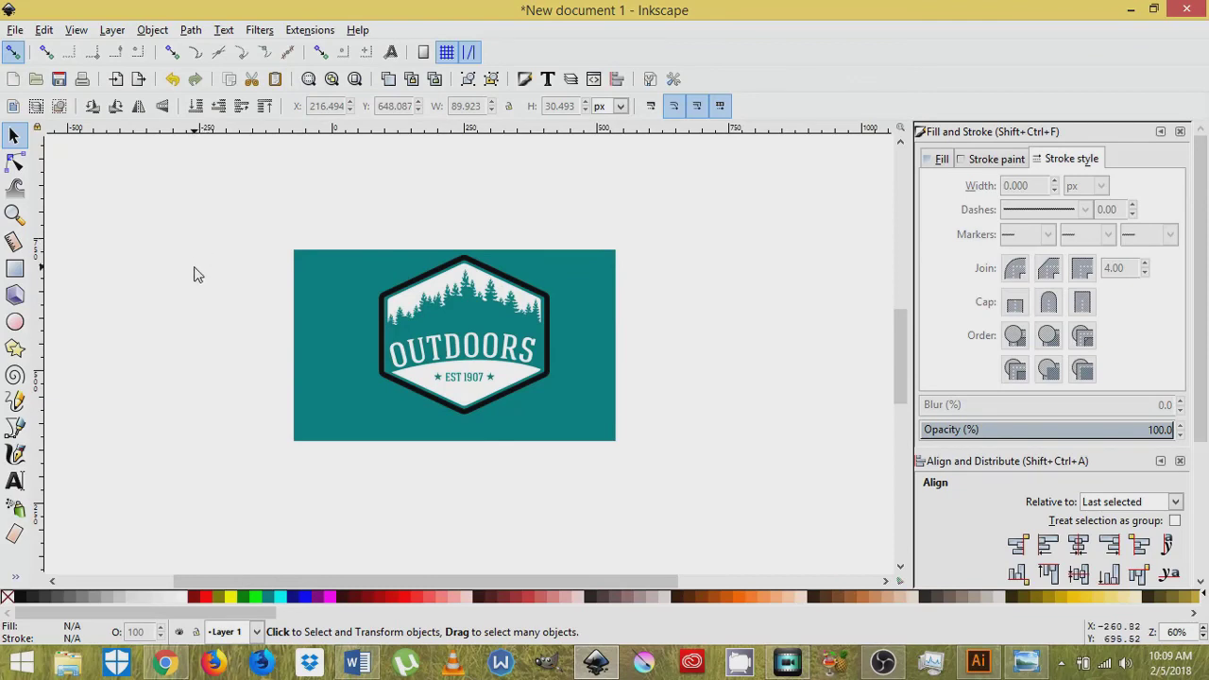
key("F9")
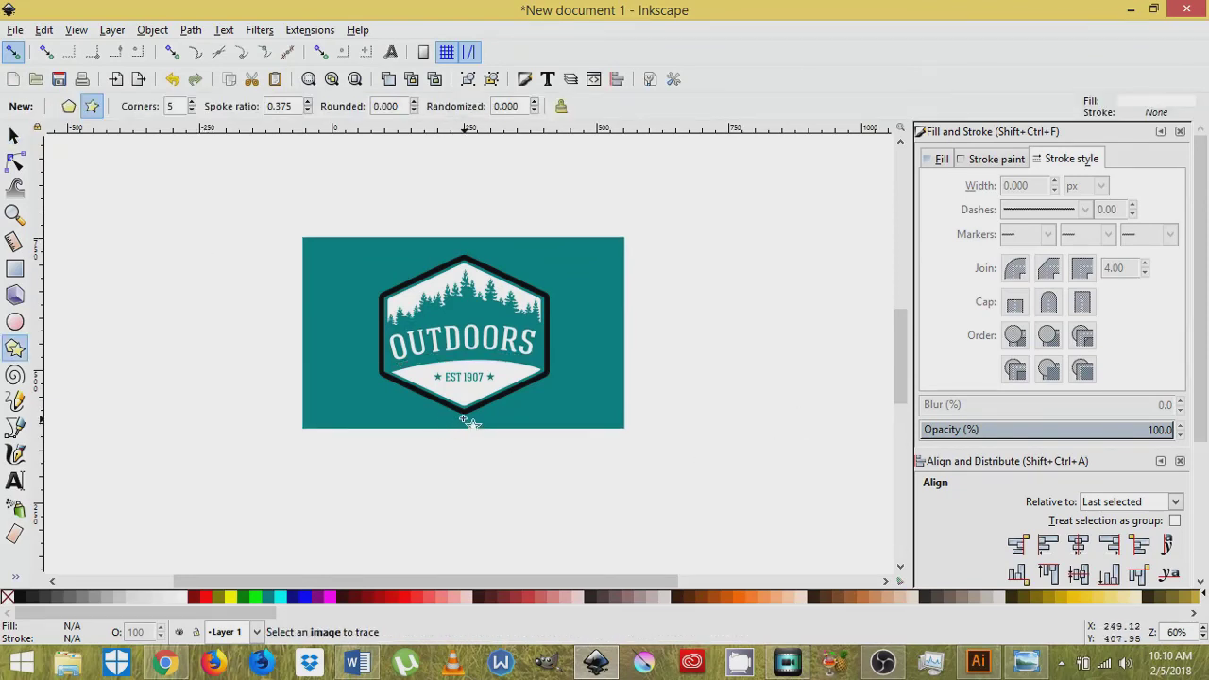
key("F1")
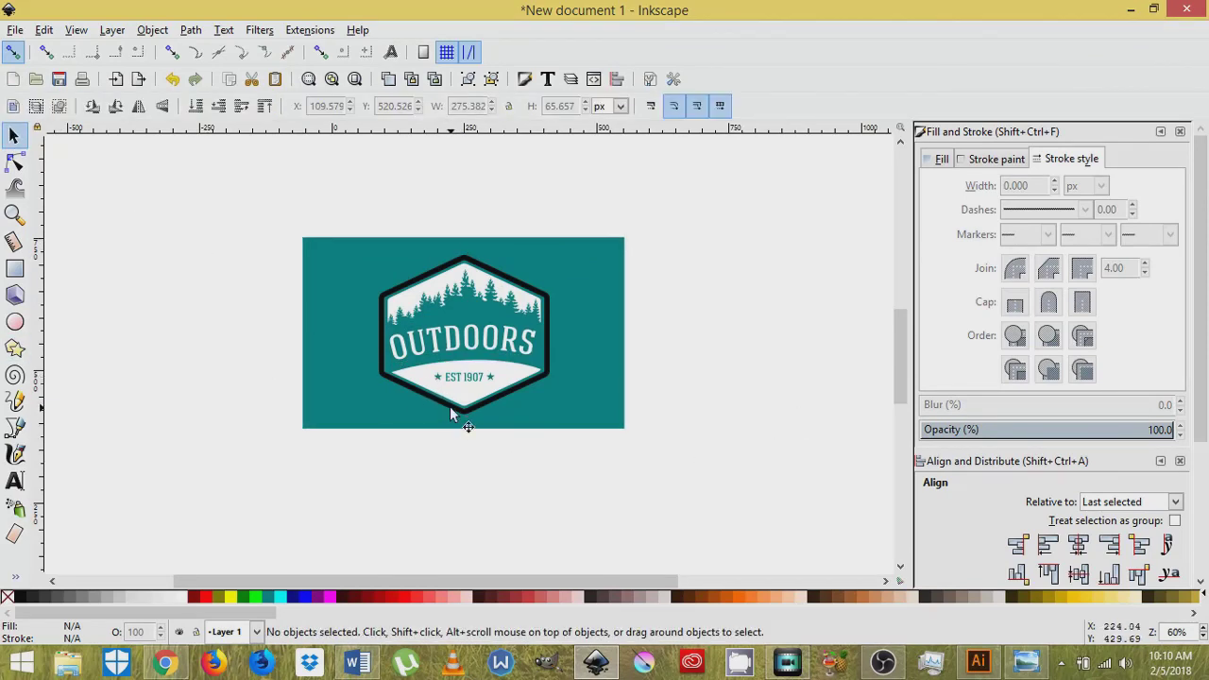
left_click(451, 413)
Give the outer hexagon a white stroke and convert the stroke to a filled path
left_click(465, 417)
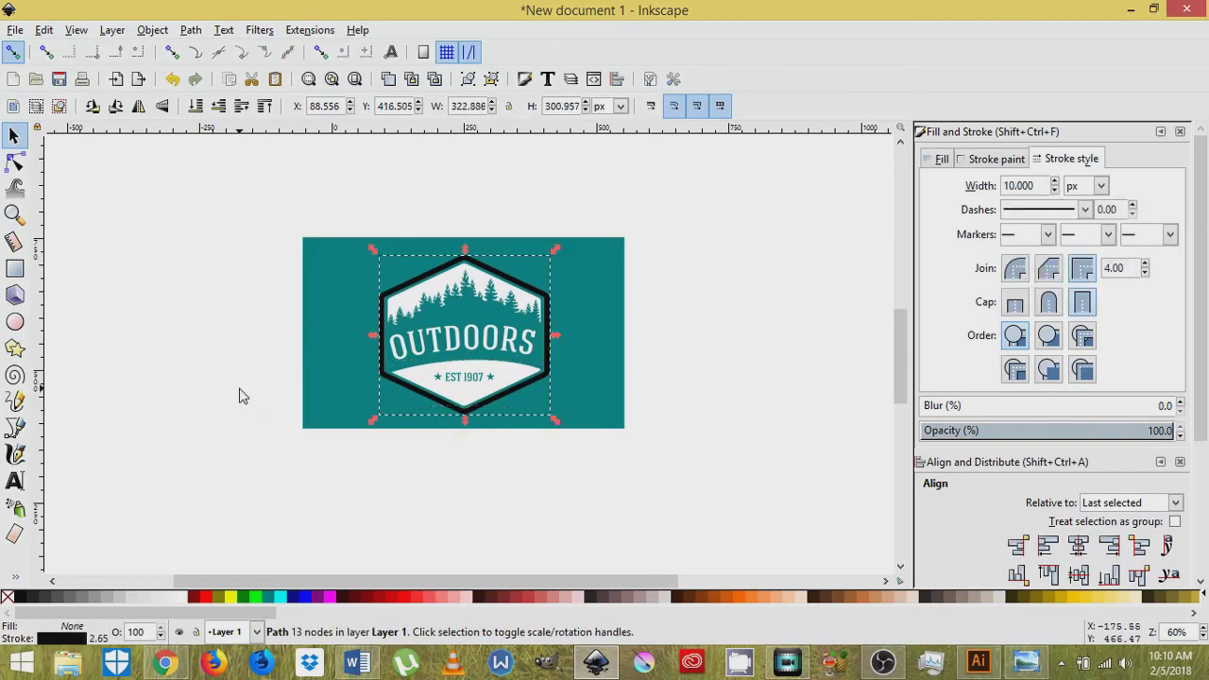
key("plus")
key("plus")
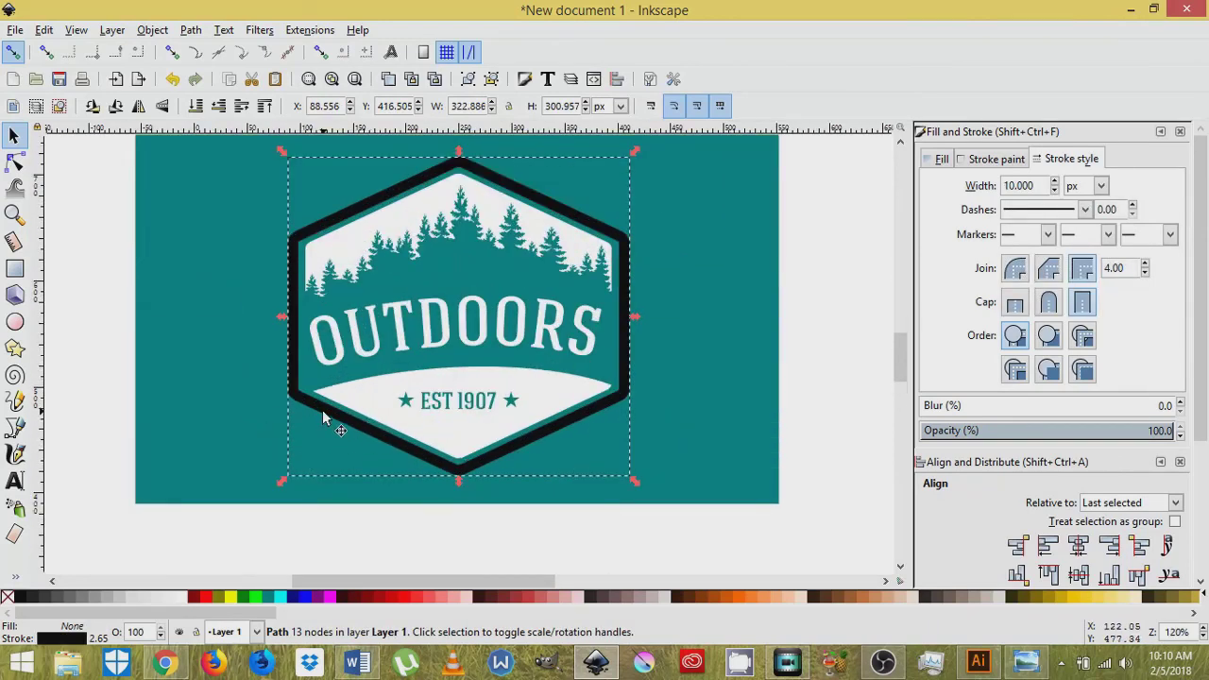
left_click(184, 599)
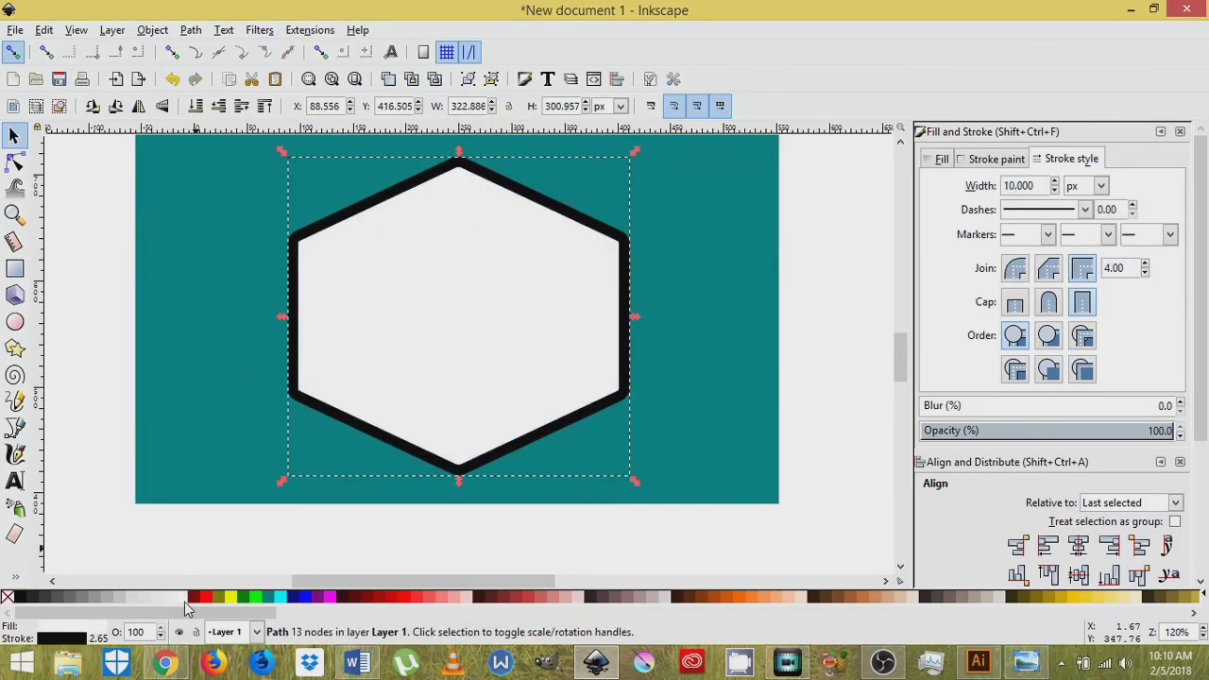
key("ctrl+z")
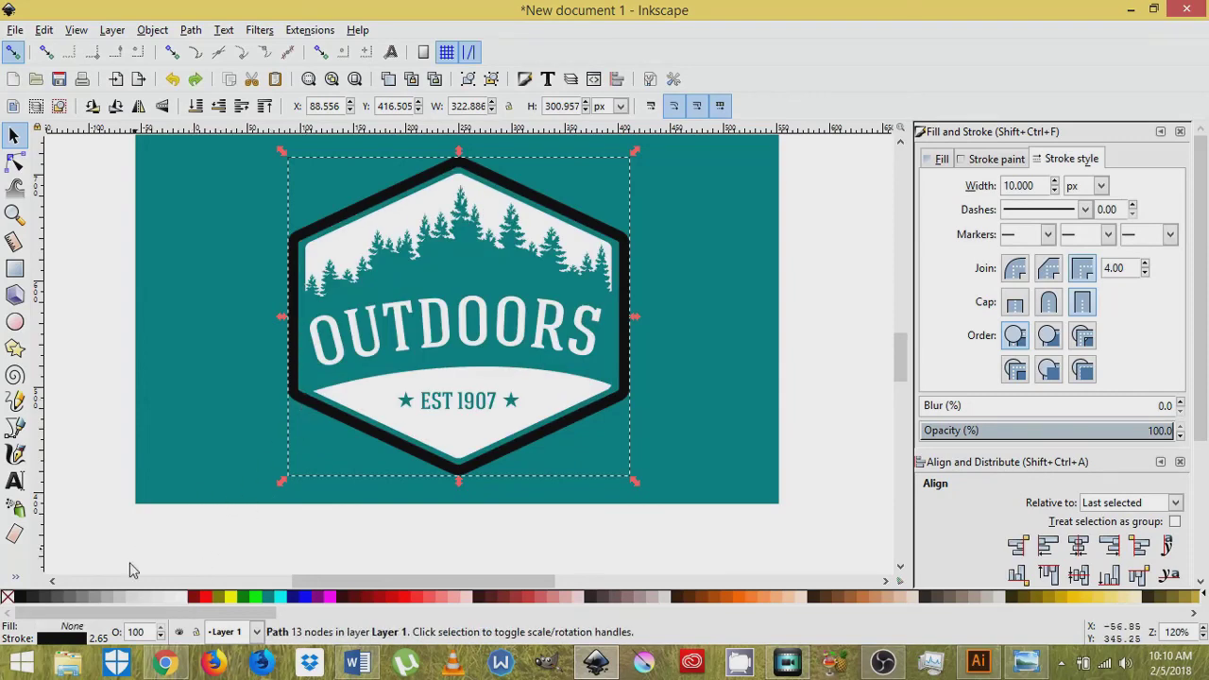
left_click(183, 596, "shift")
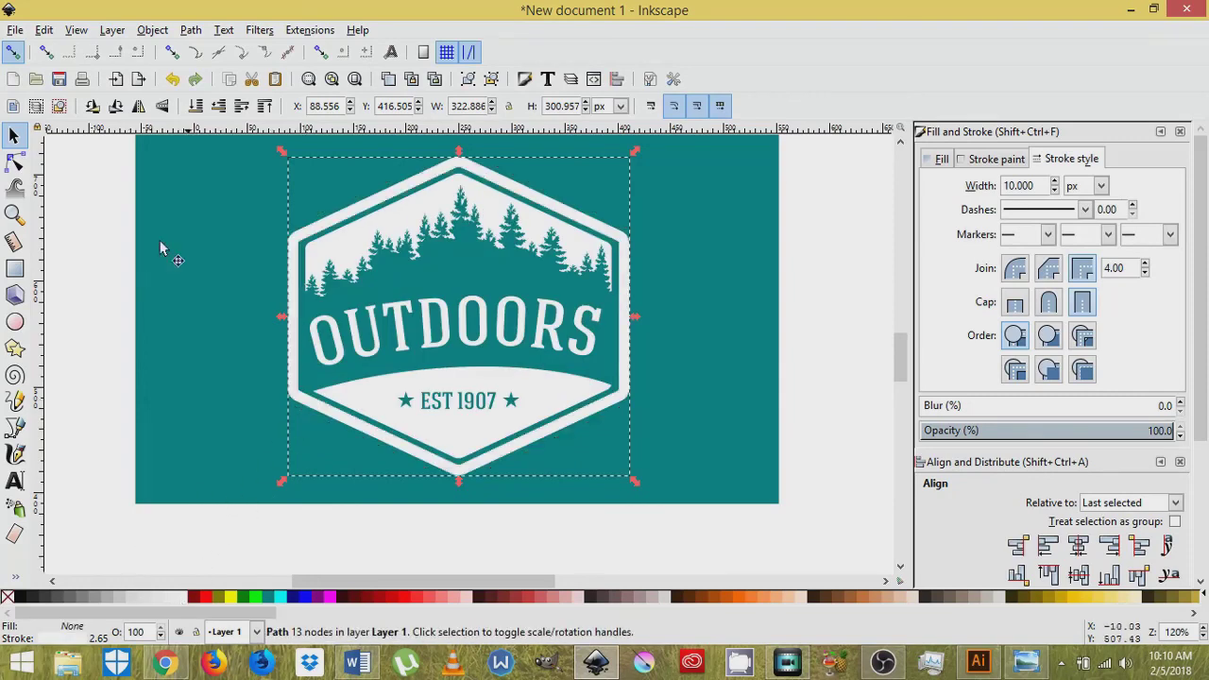
left_click(192, 30)
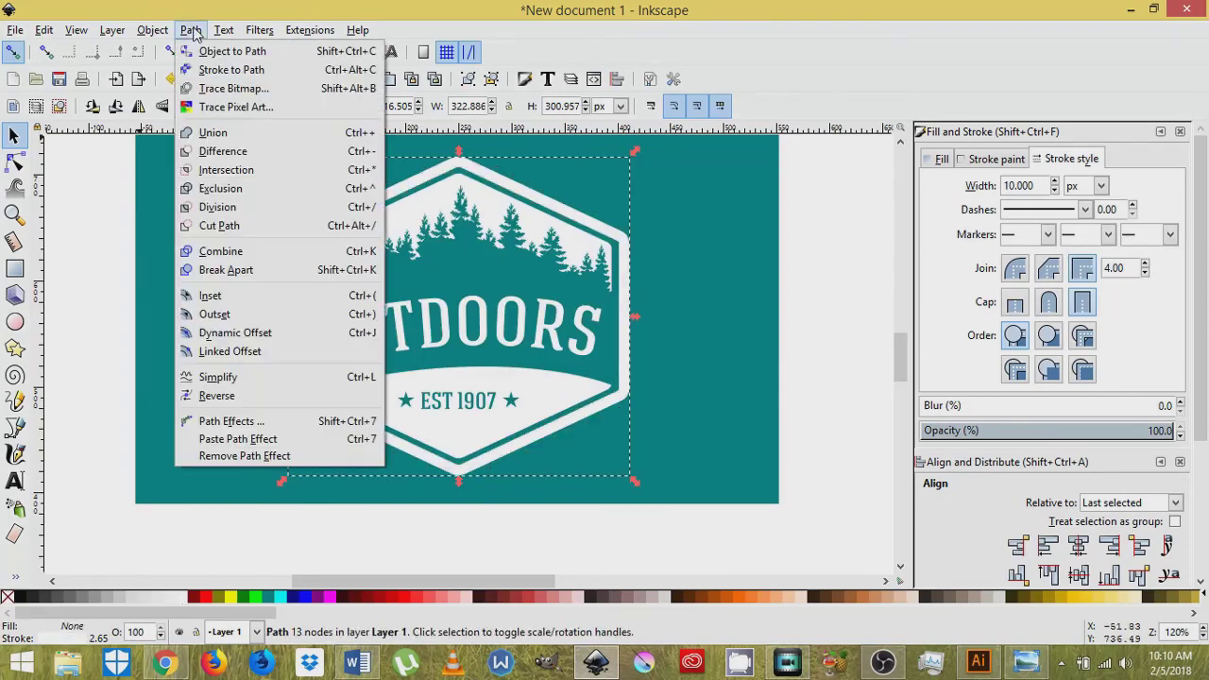
left_click(210, 70)
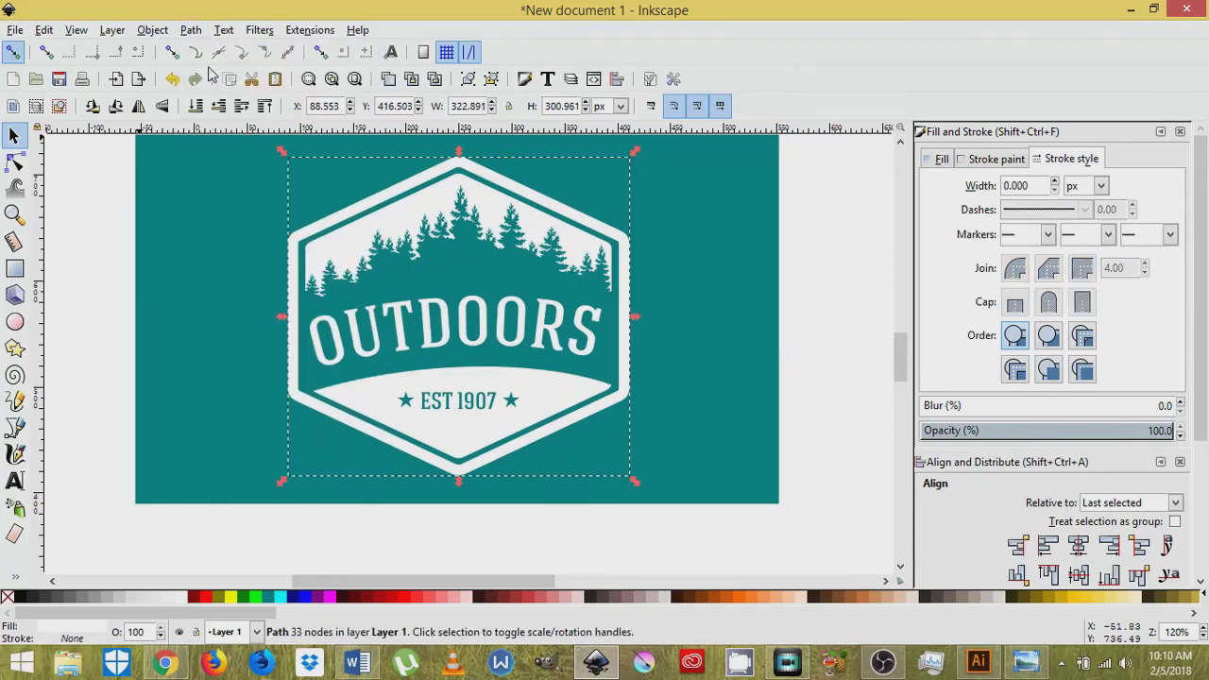
Select all four badge parts and group them together
left_click(74, 298)
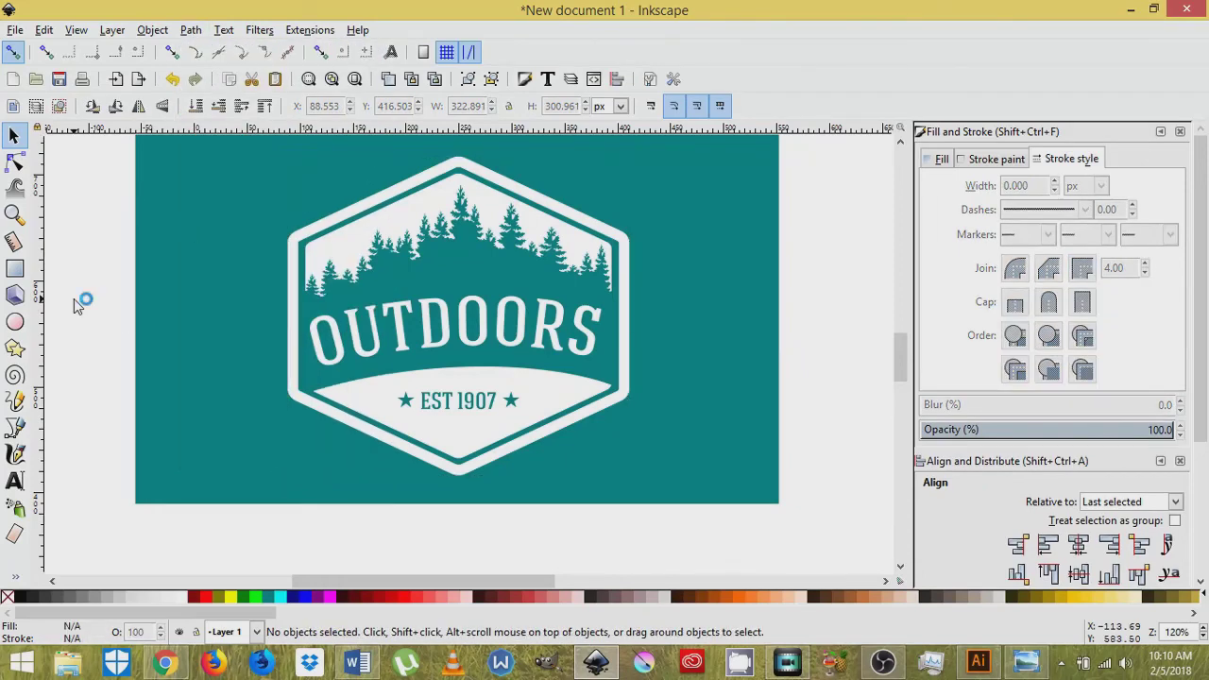
key("minus")
left_click_drag(270, 159, 645, 465)
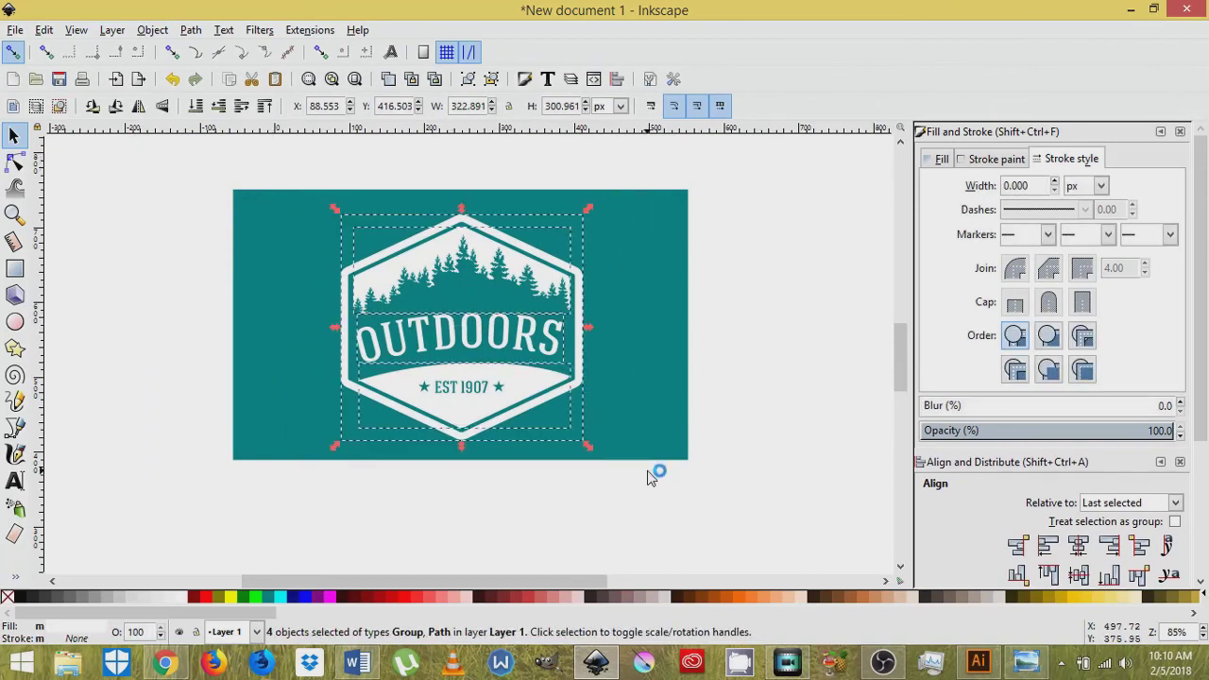
left_click(470, 80)
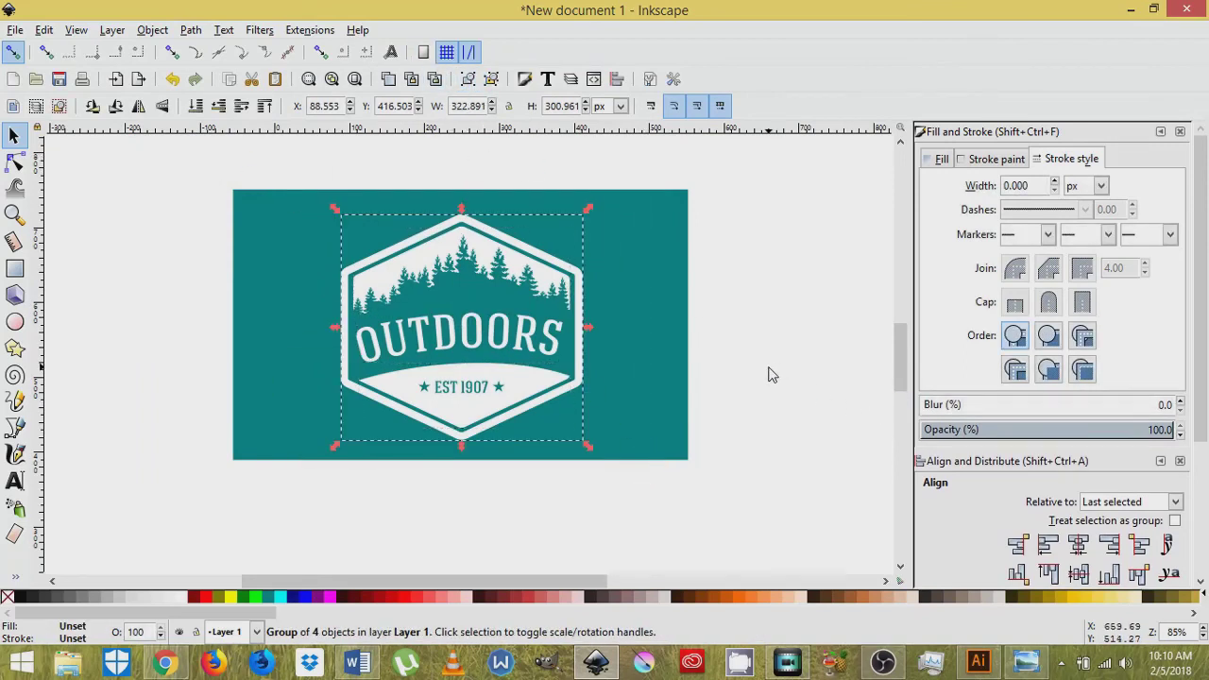